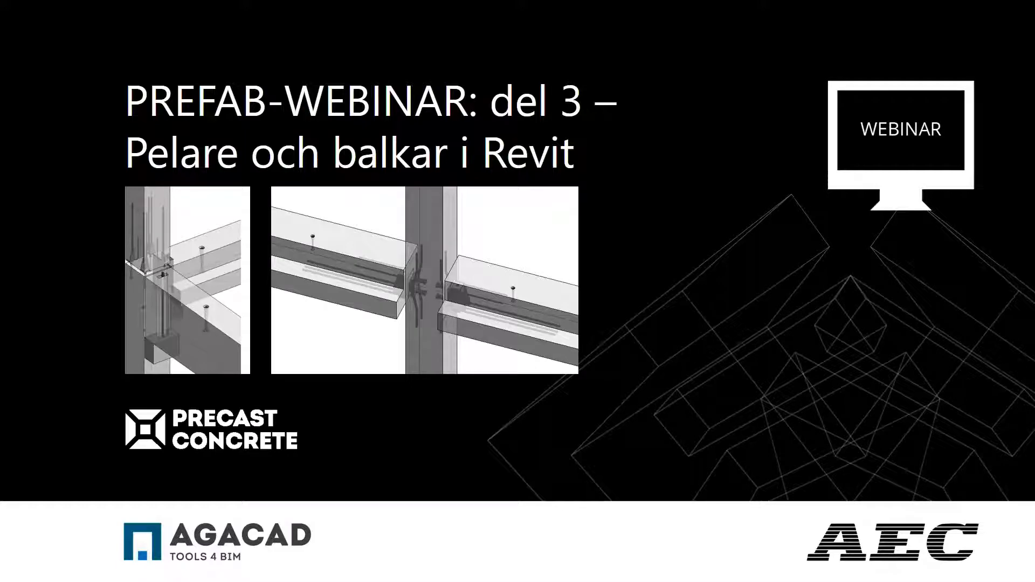
Advance the slideshow past the title and Speakers slides to 'REDUCING BIM STRESS'
key(Right)
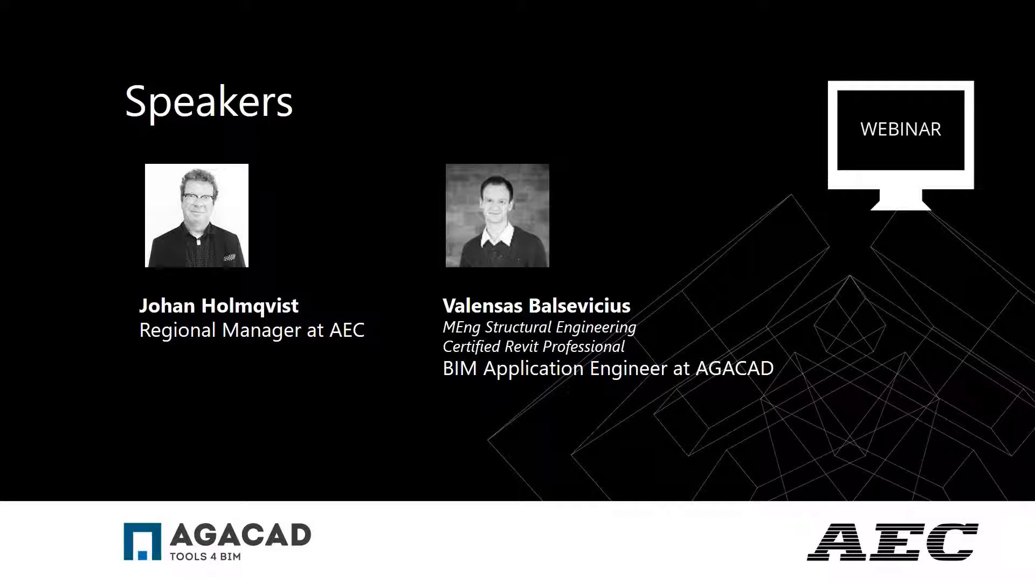
key(Right)
key(Right)
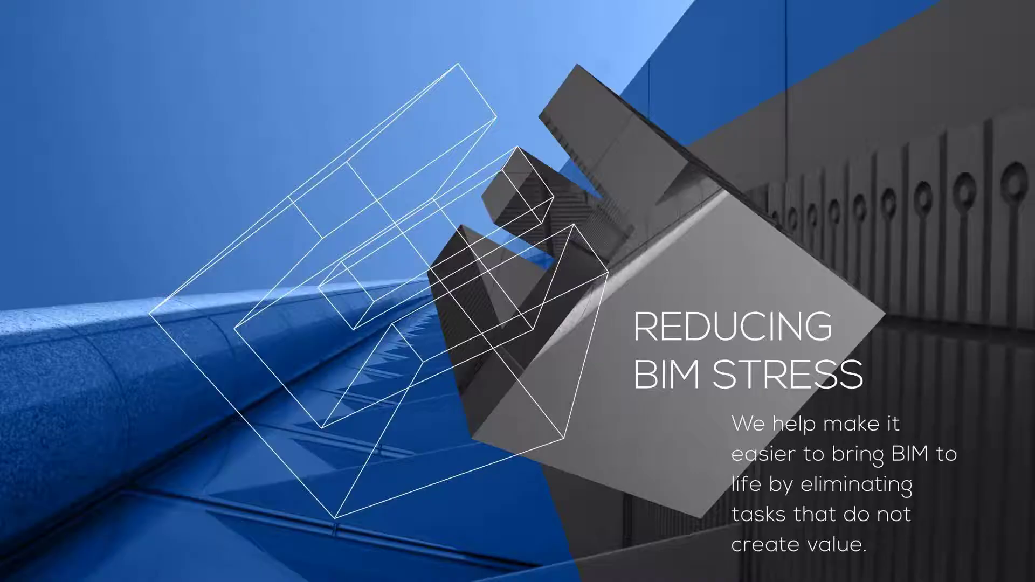
key(Right)
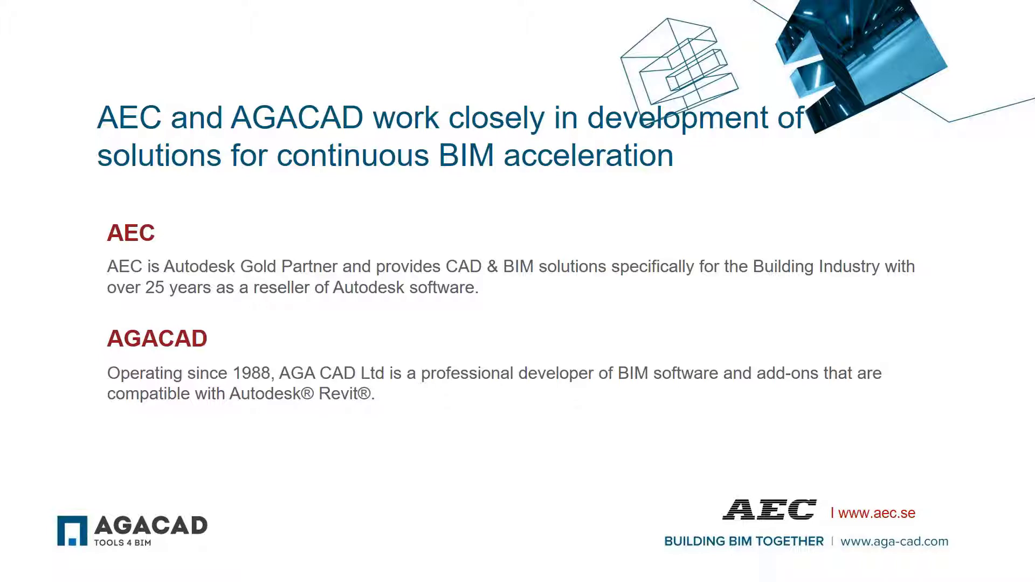
Advance the slideshow to the AGACAD Products slide
key(Right)
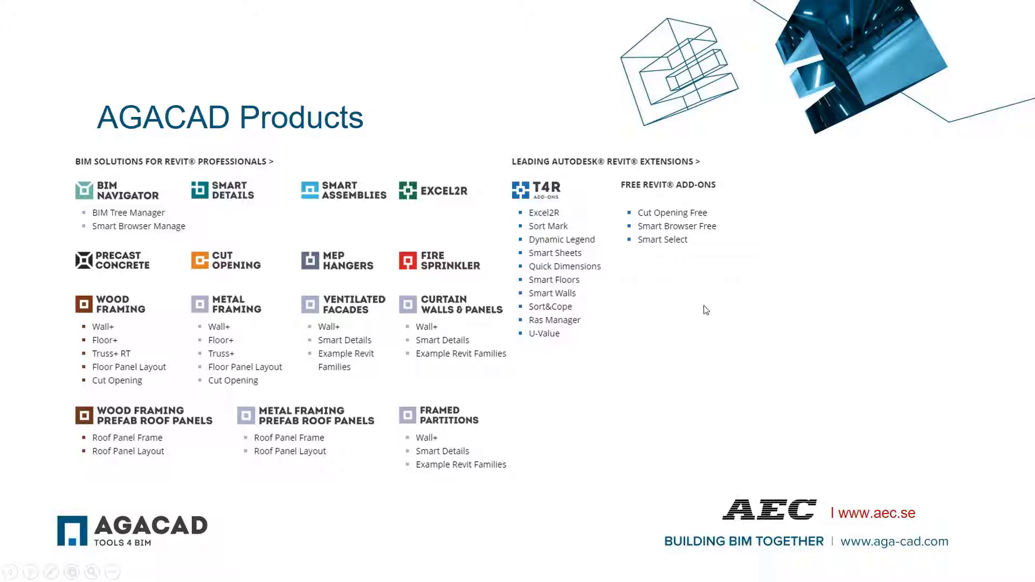
Advance through the Precast Concrete, suite features and Client stories slides
click(721, 348)
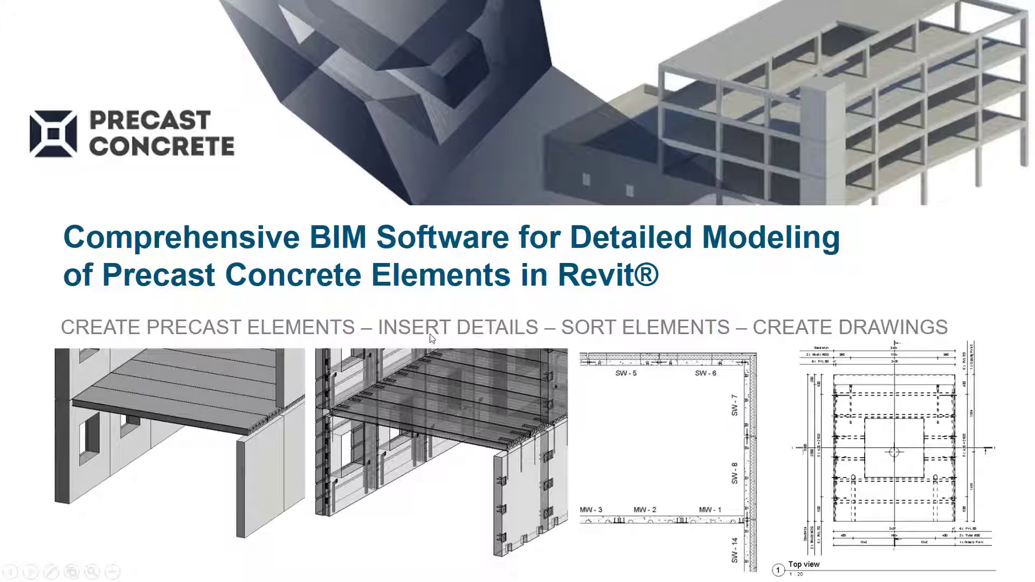
click(835, 292)
click(844, 288)
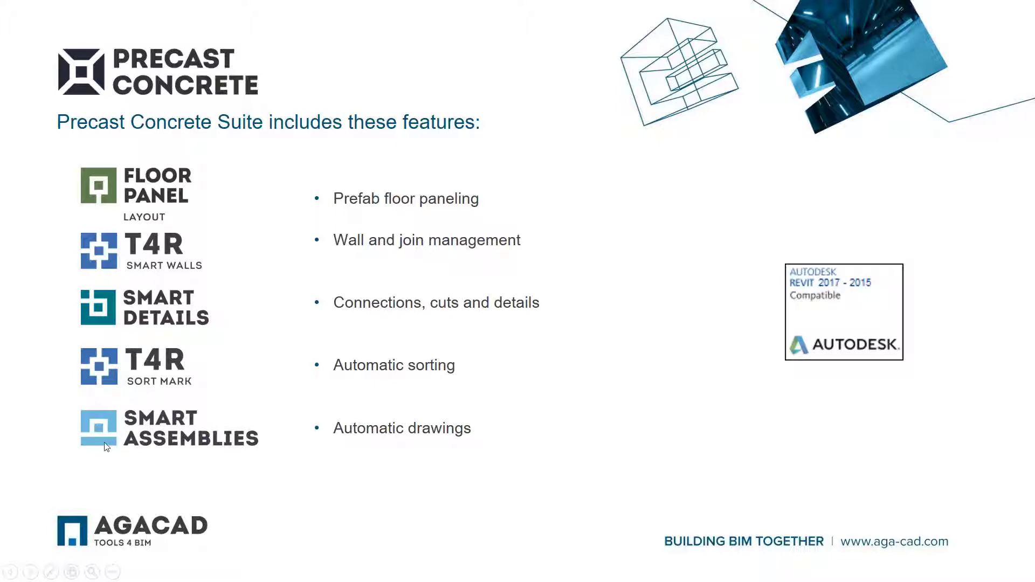
click(523, 357)
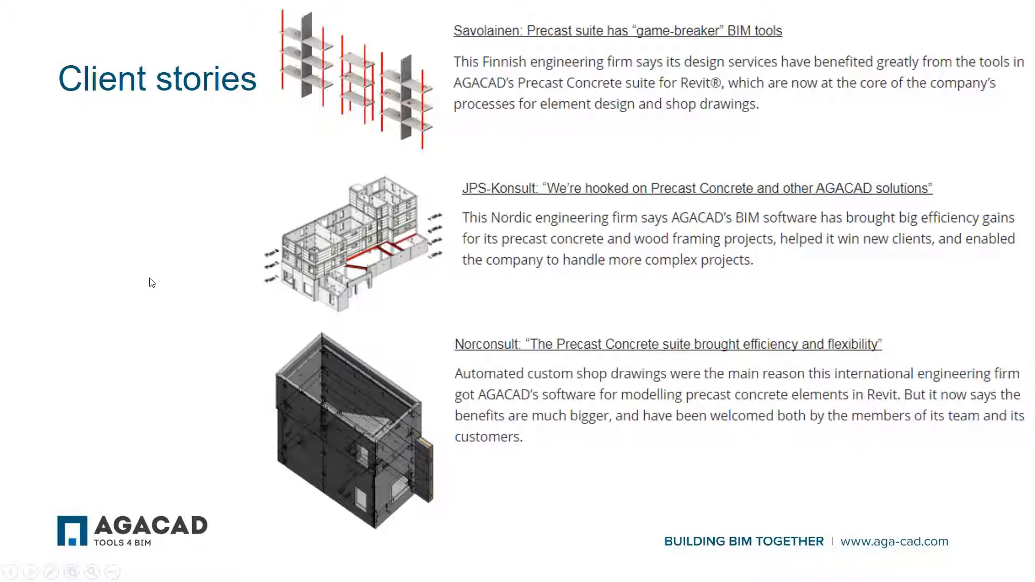
Continue through the agenda and Past webinars slides to LIVE DEMO, then switch to Revit
key(Right)
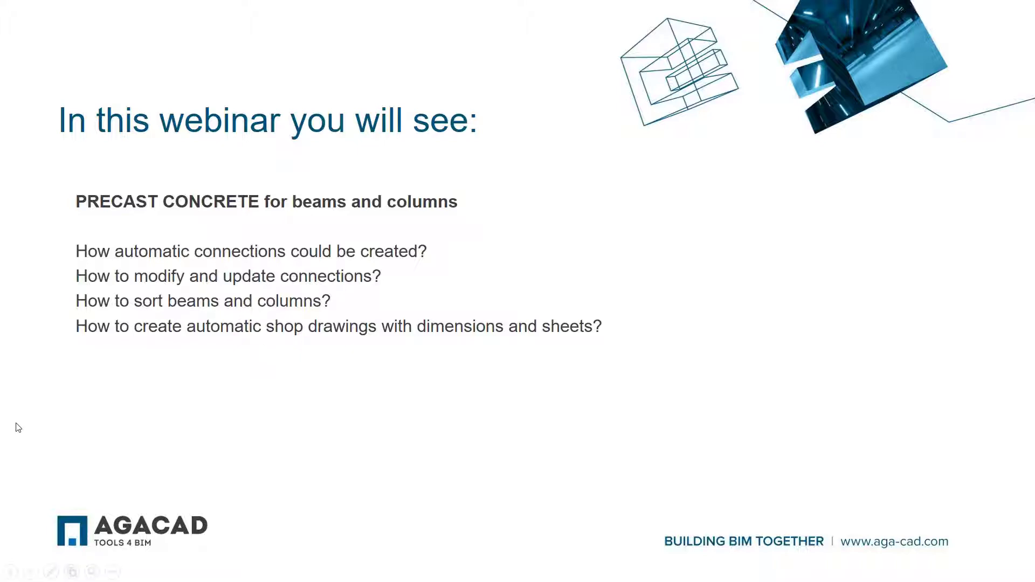
click(264, 369)
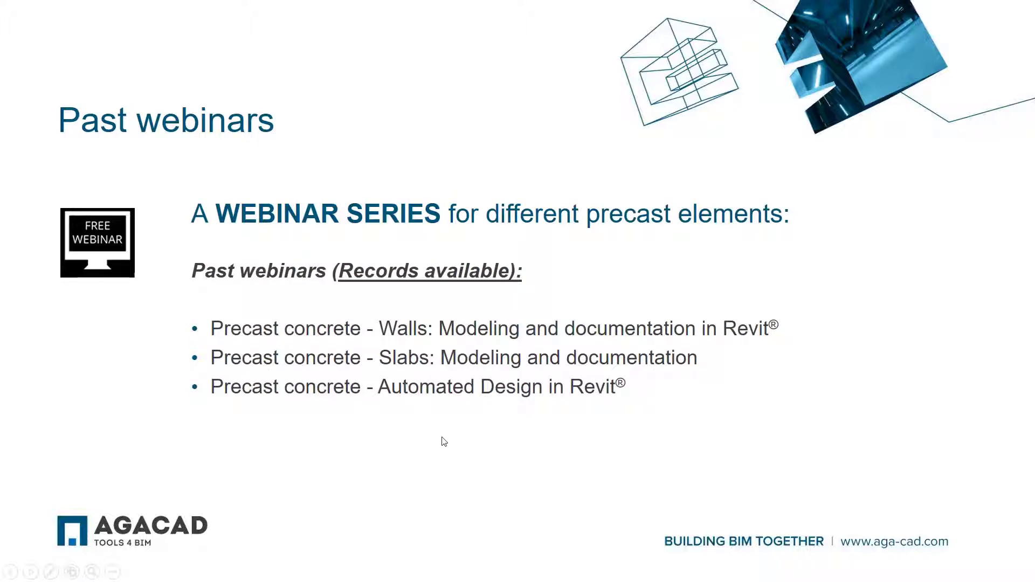
click(476, 421)
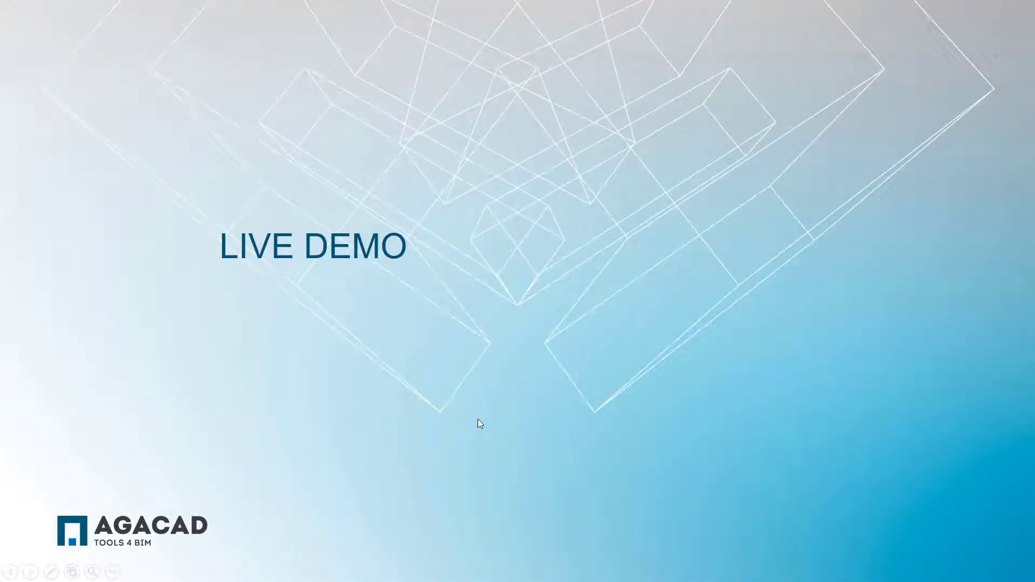
key(alt+Tab)
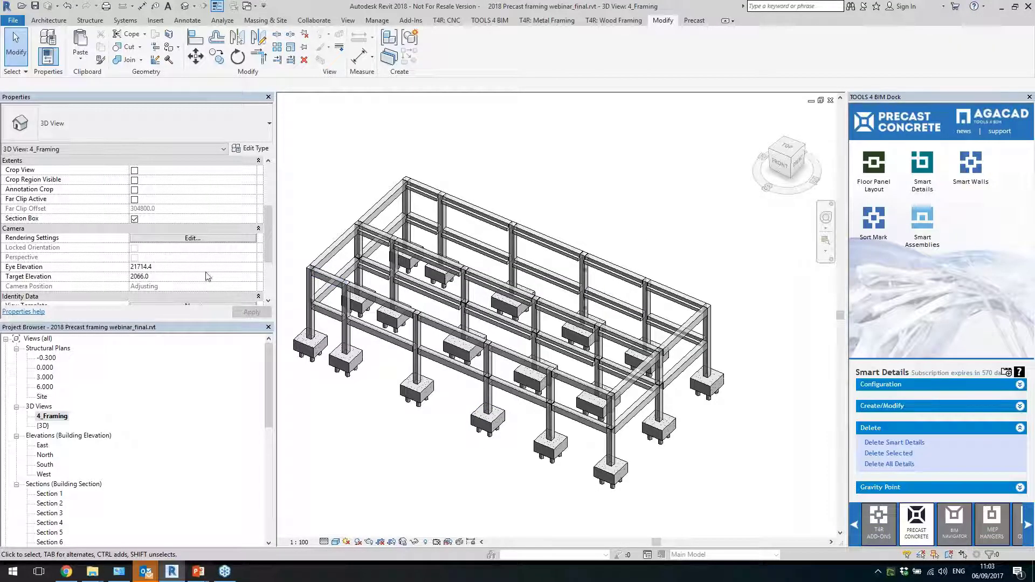
Narrow the Properties and Project Browser panels, then pan and orbit the framing model
drag(276, 296, 219, 292)
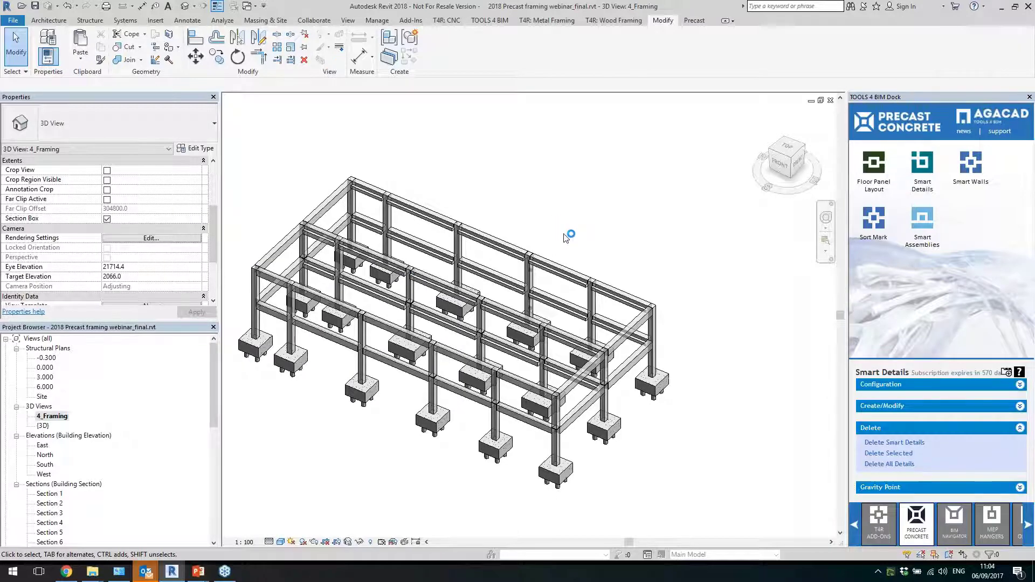
middle_drag(568, 235, 651, 189)
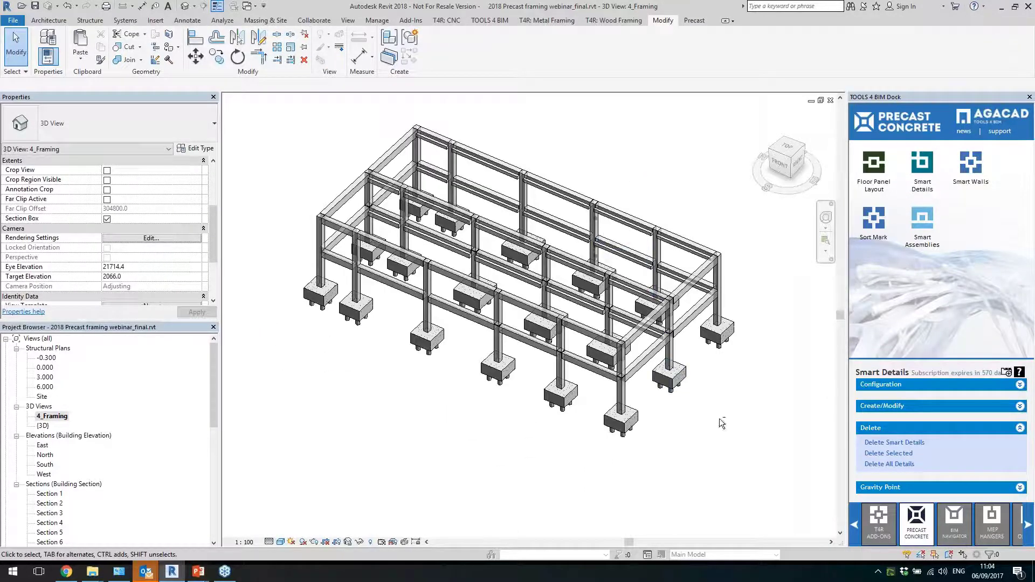
shift+middle_drag(720, 411, 719, 411)
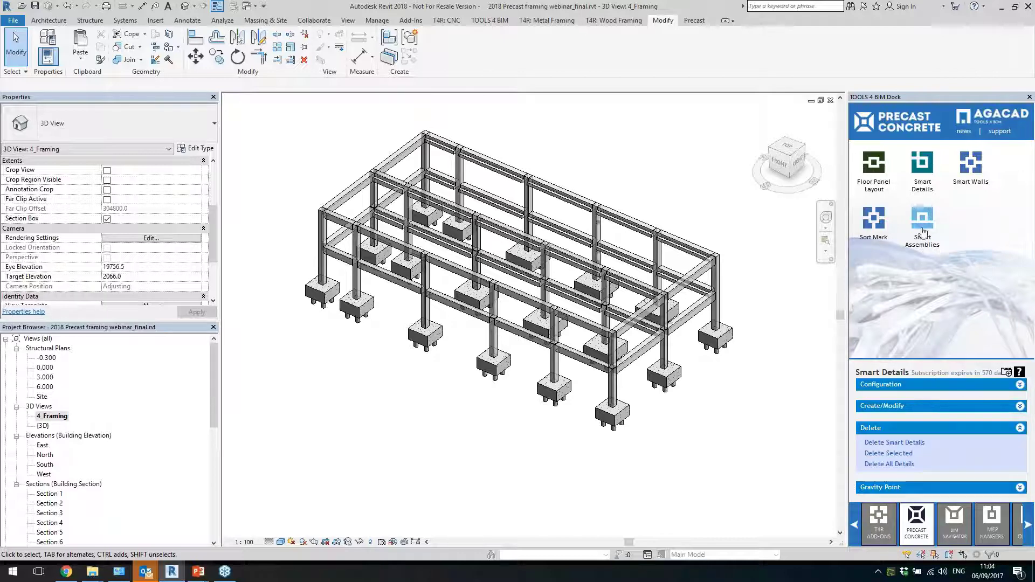
Browse the Floor Panel Layout and Smart Walls tool groups in the Precast Concrete dock
click(873, 164)
click(910, 172)
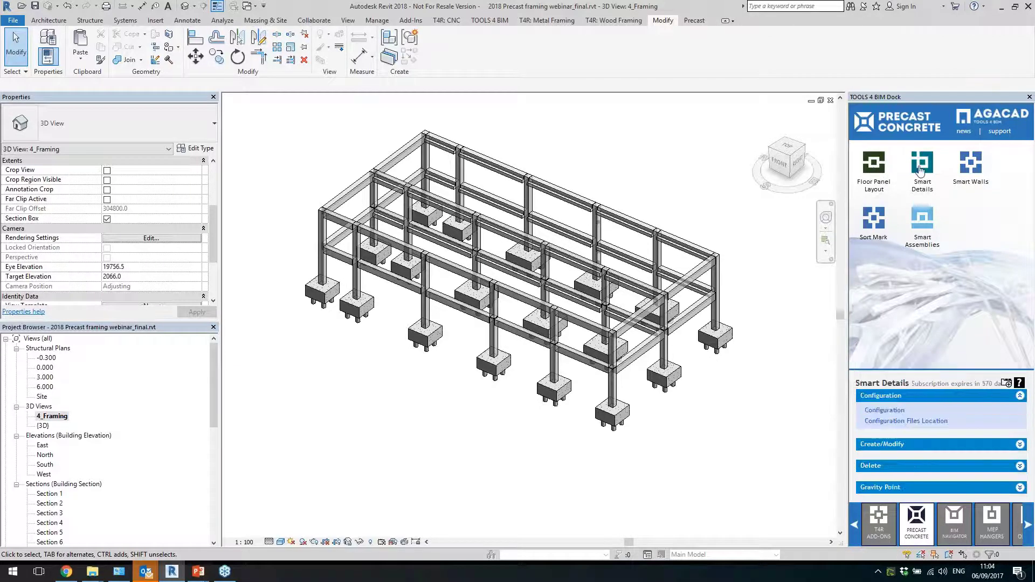
click(961, 166)
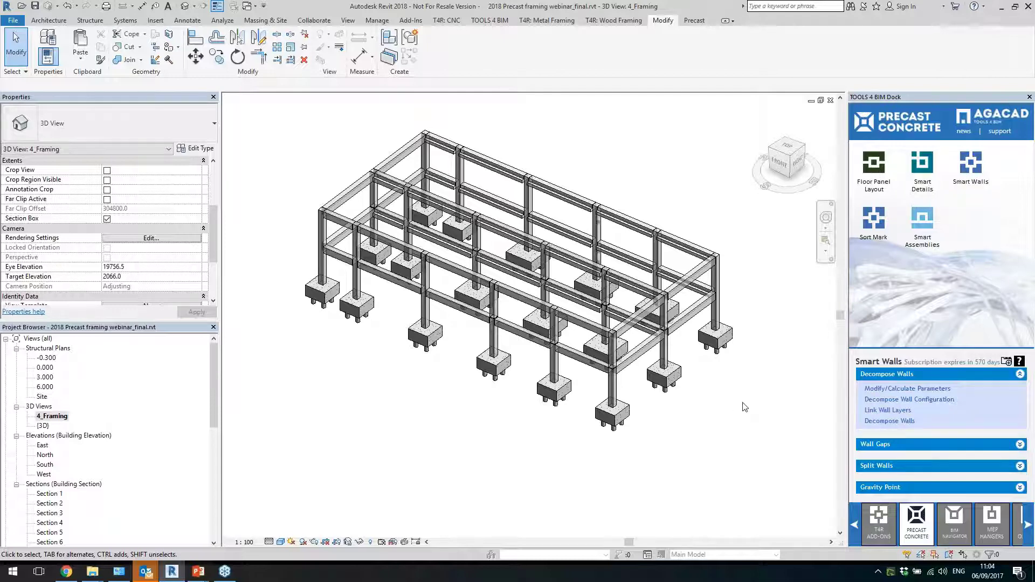
middle_drag(737, 415, 710, 427)
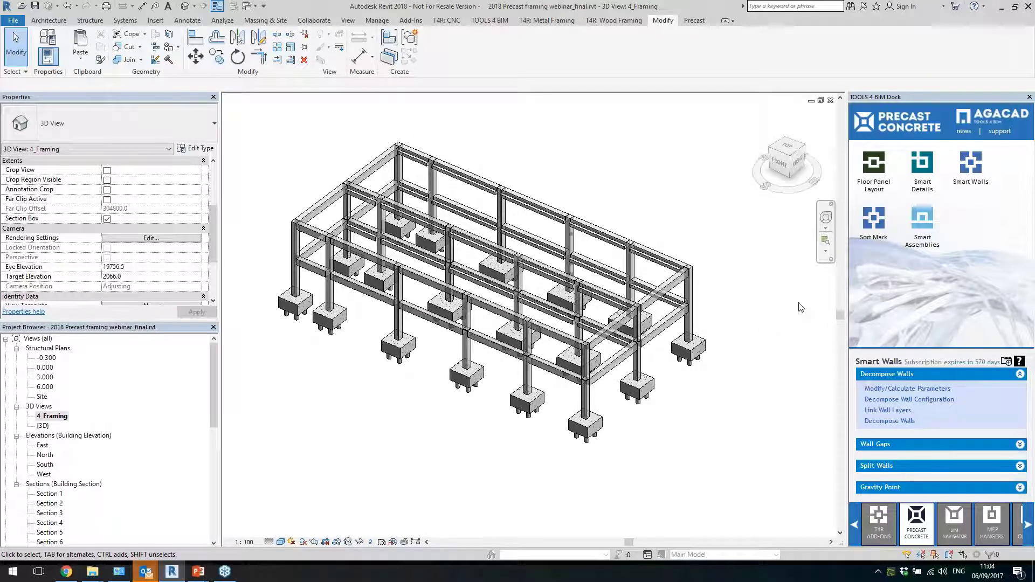
Show the Smart Details ribbon tools and open the Smart Details online help
click(922, 164)
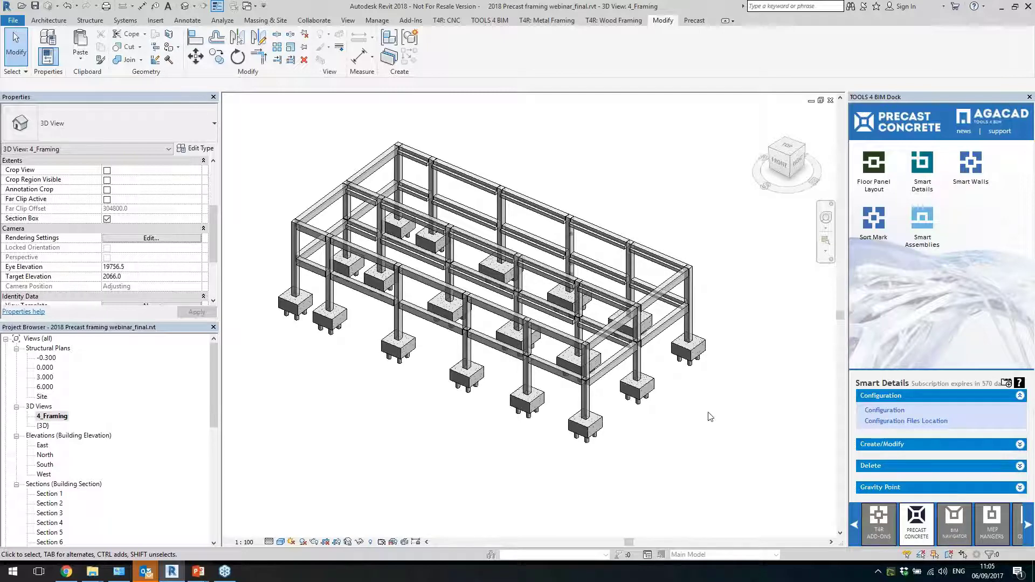
scroll(571, 432, up, 1)
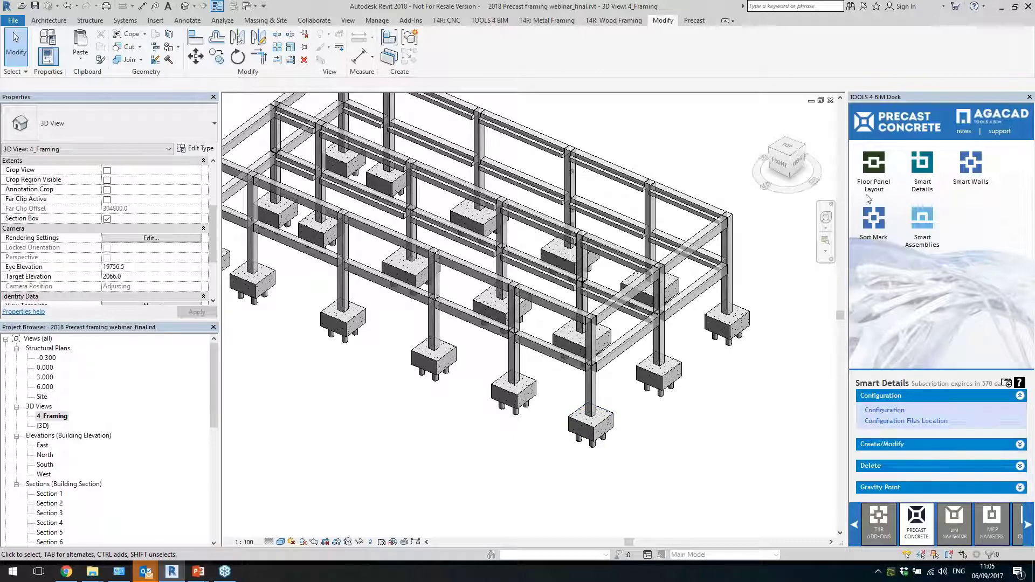
click(923, 162)
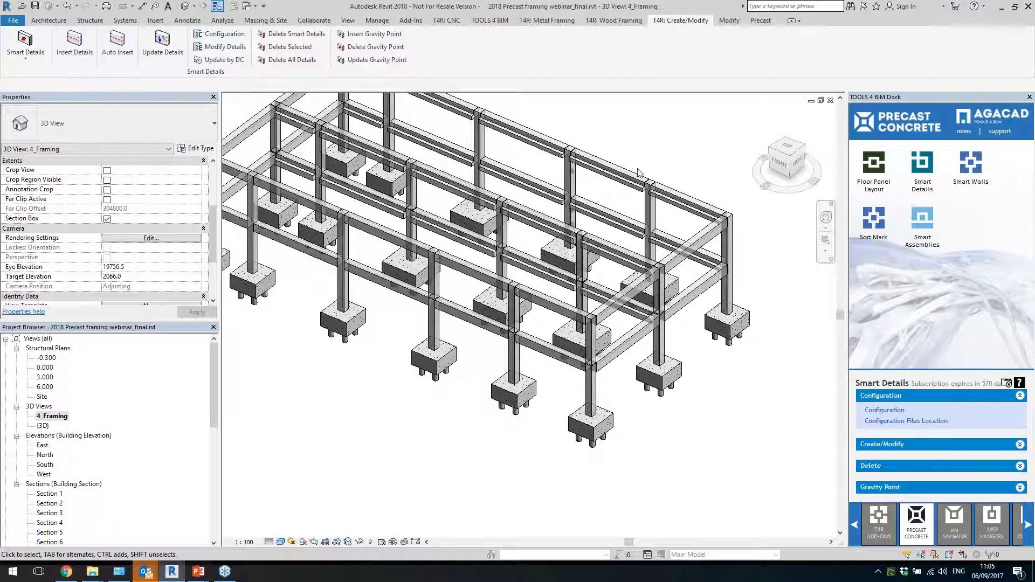
drag(301, 74, 345, 76)
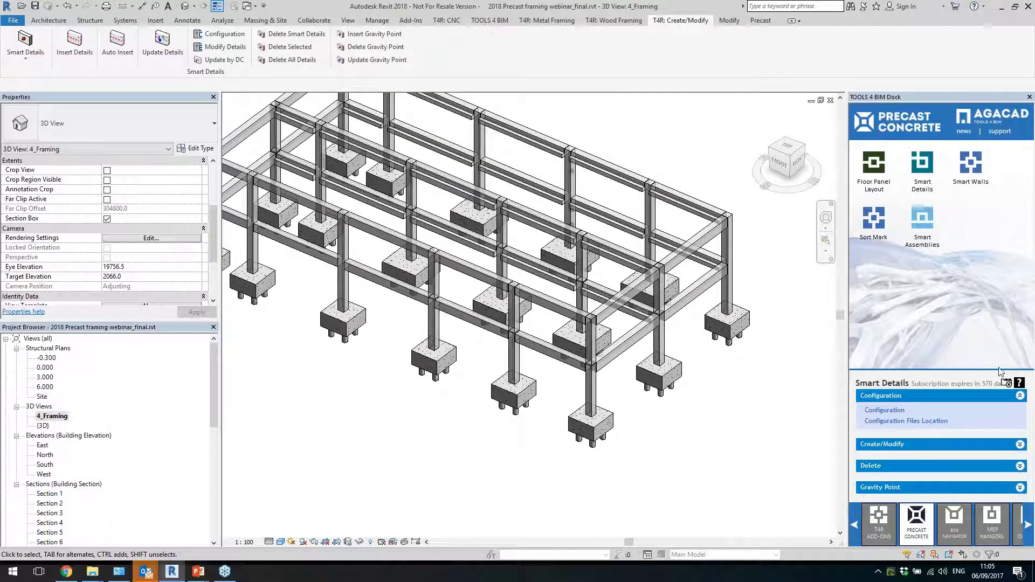
click(1020, 384)
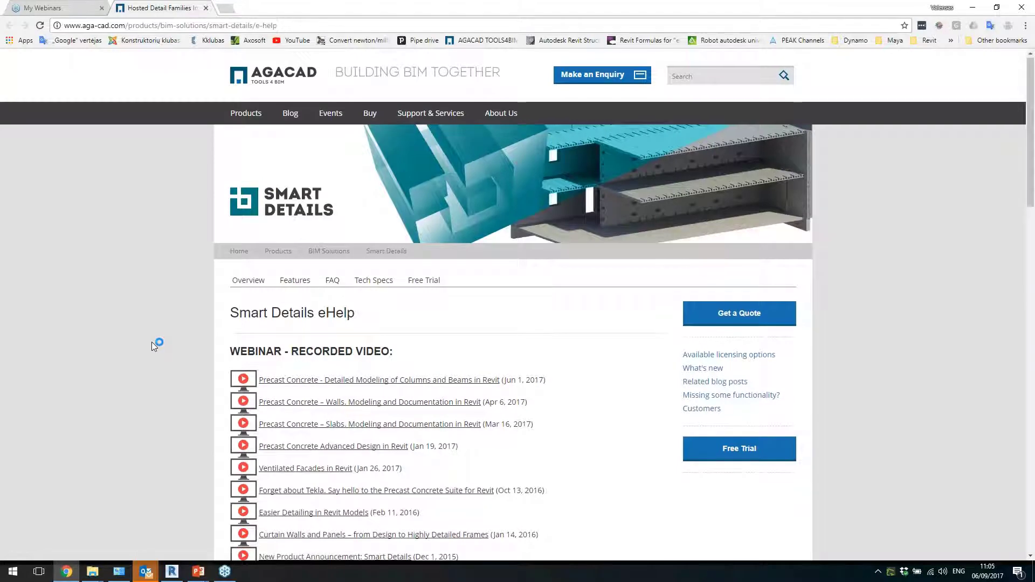
Scroll through the Smart Details eHelp documentation, then return to Revit
scroll(151, 342, down, 3)
scroll(485, 264, down, 4)
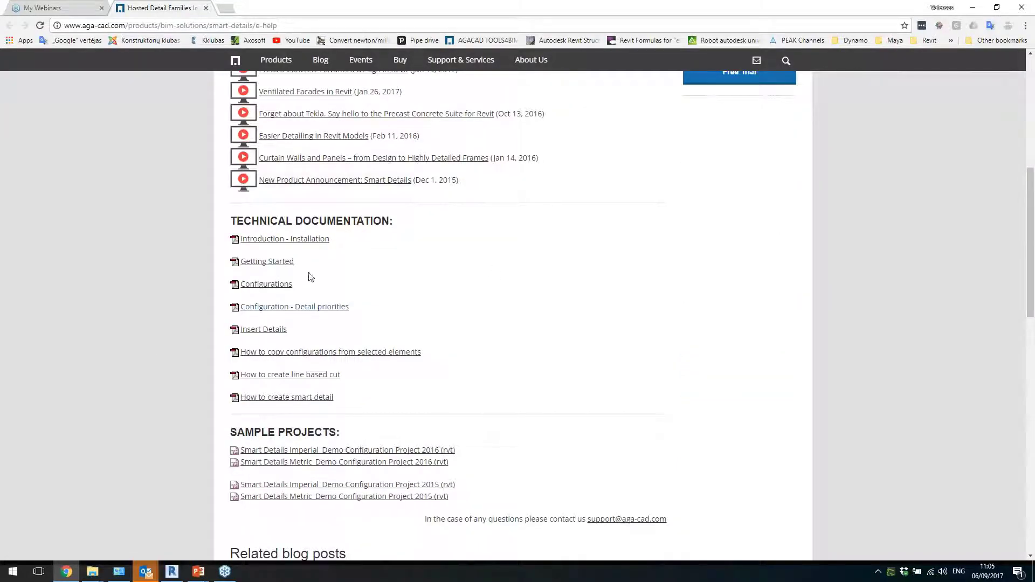
scroll(490, 318, down, 3)
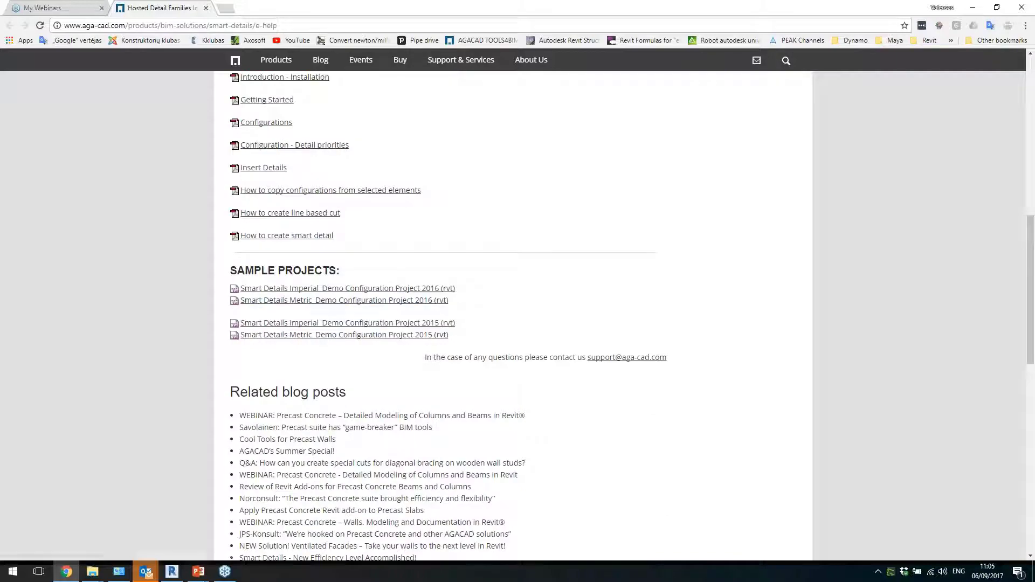
key(alt+Tab)
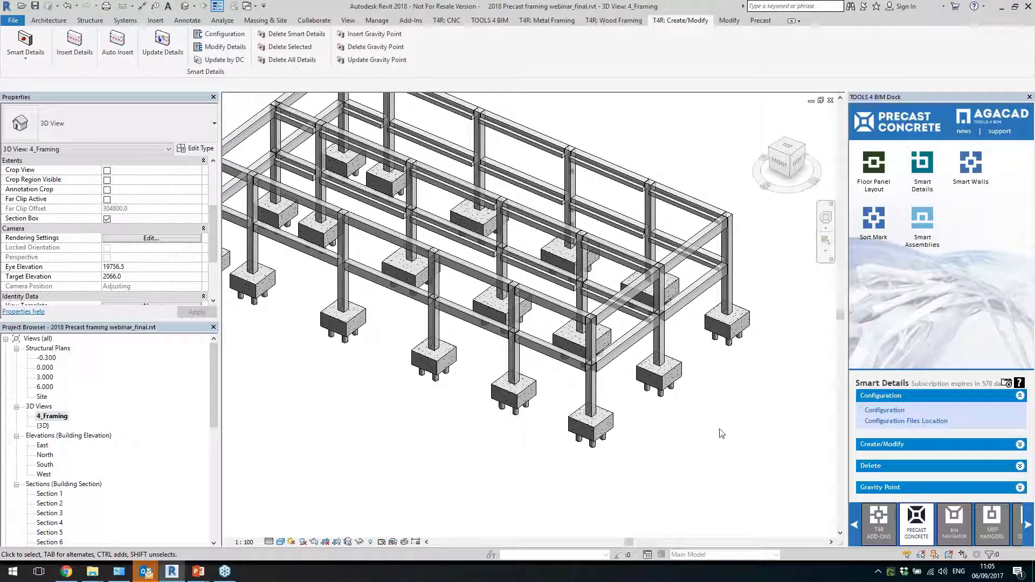
Zoom in on the inverted-tee precast beam, select it and open its Smart Details Configuration
shift+middle_drag(717, 434, 633, 399)
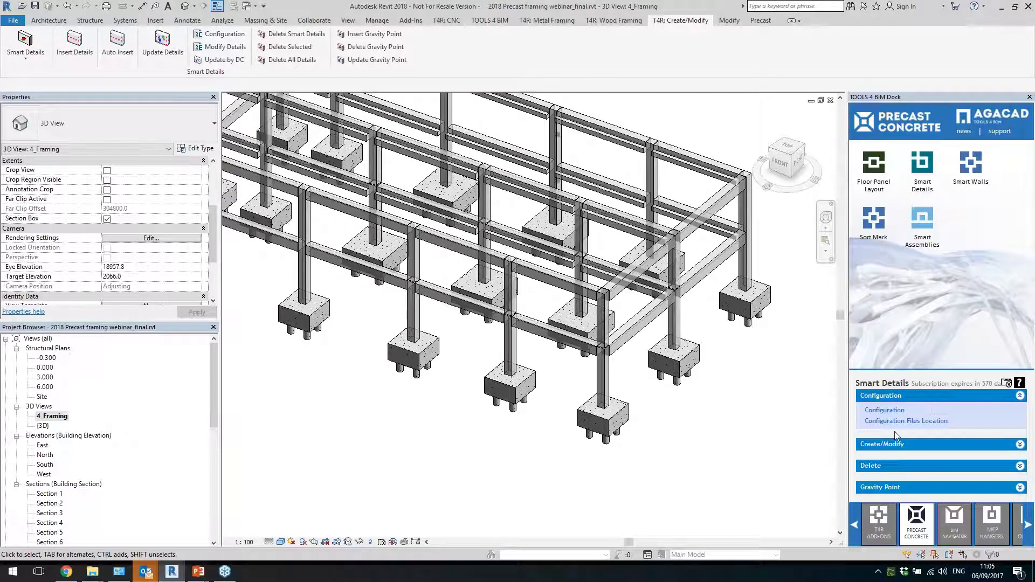
scroll(555, 380, up, 2)
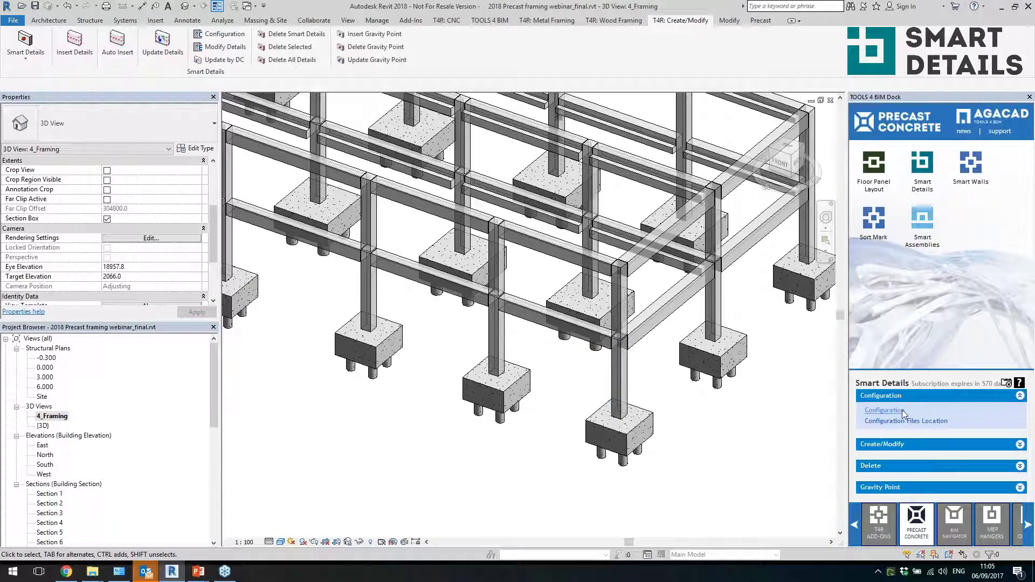
click(884, 410)
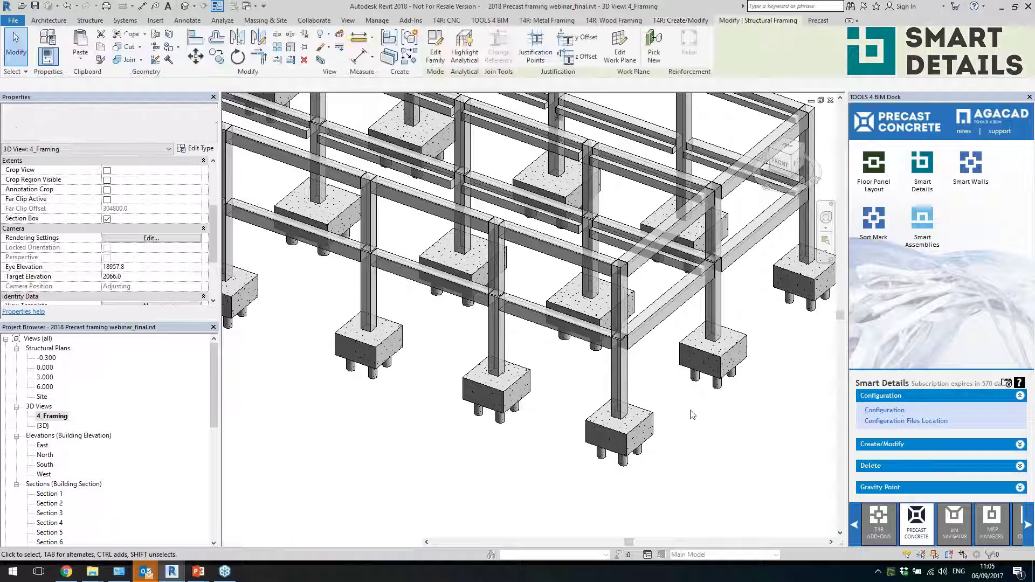
click(884, 410)
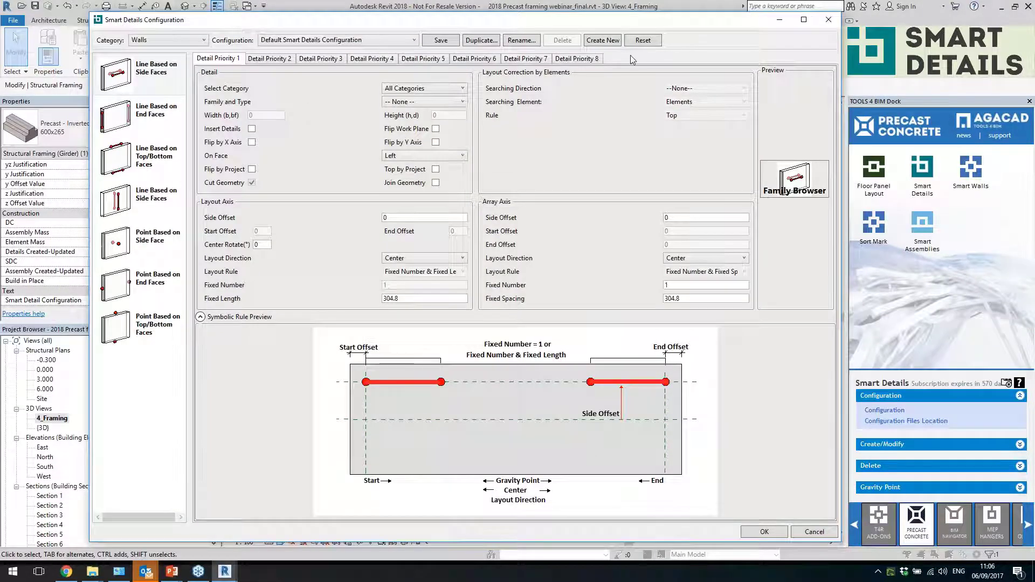
Switch the category to Structural Framing and browse the line- and point-based face rules
click(176, 43)
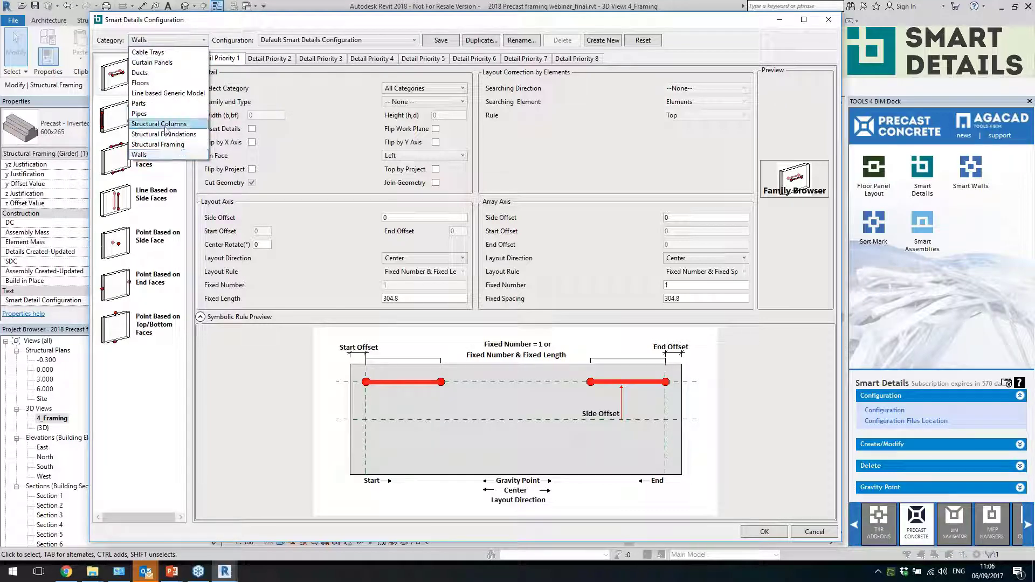
click(174, 144)
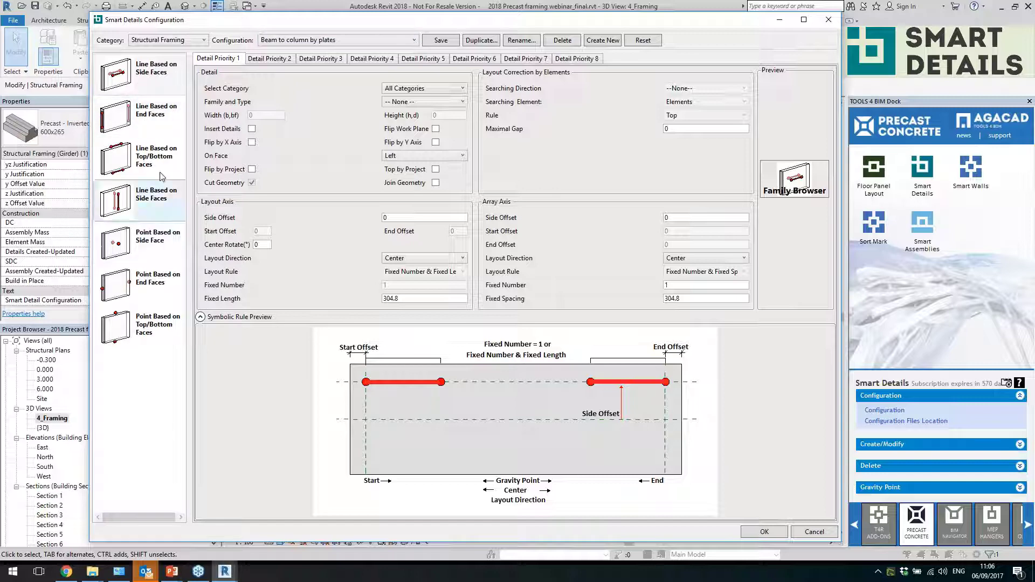
click(152, 127)
click(153, 159)
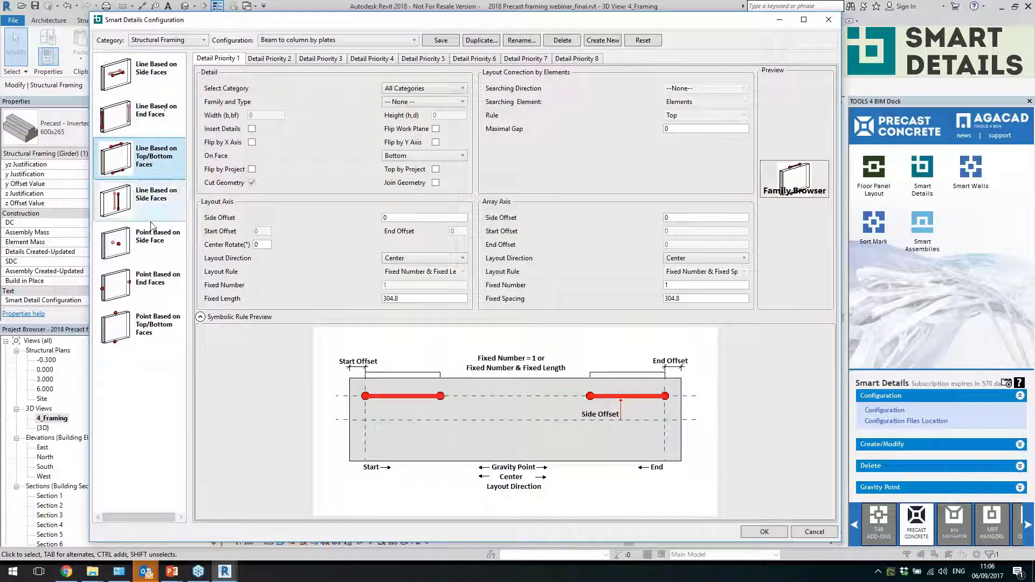
click(148, 277)
click(151, 329)
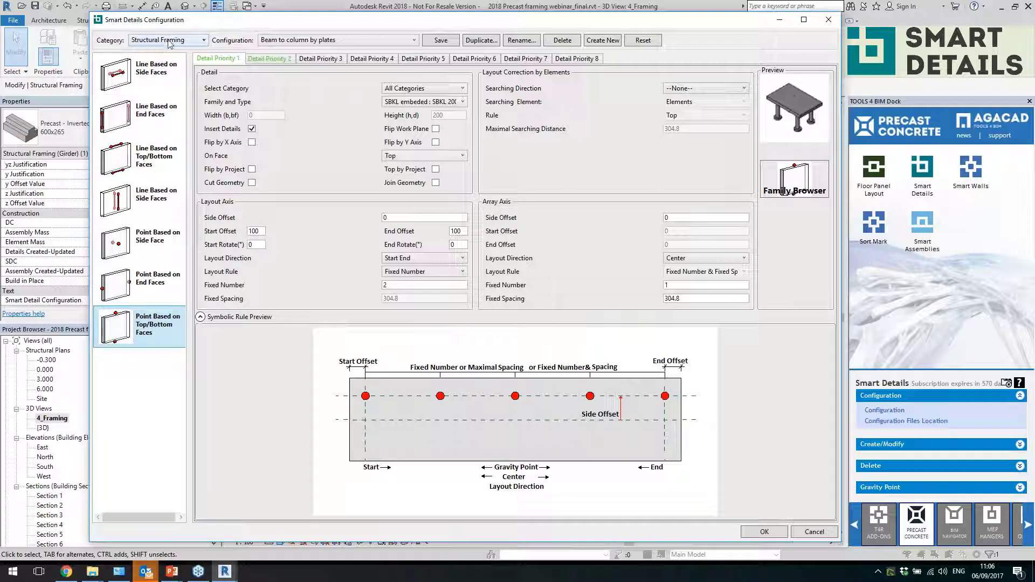
Review the detail's category, family/type list and family browser without changing the family
click(418, 90)
click(419, 93)
click(426, 103)
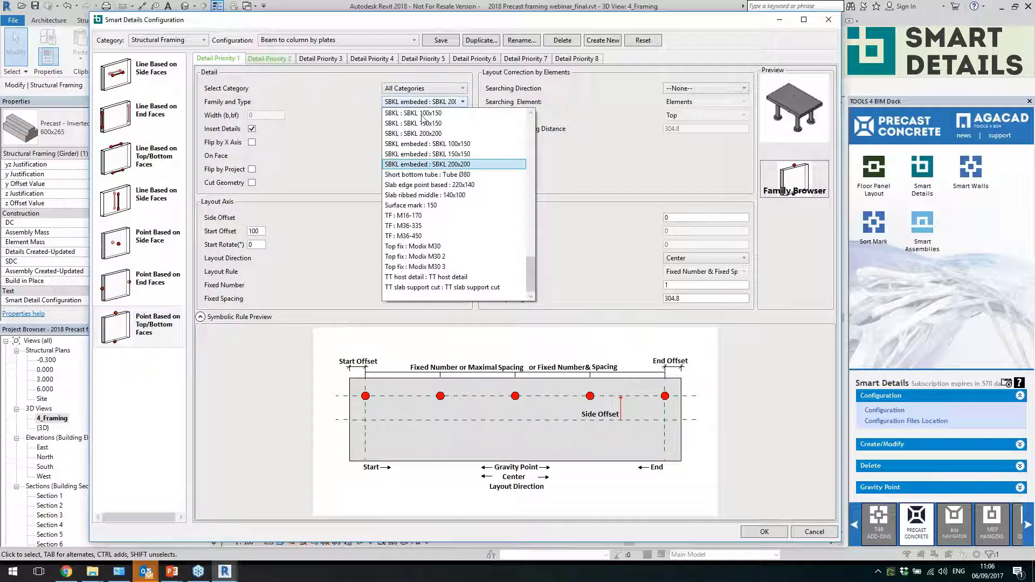
scroll(452, 262, up, 2)
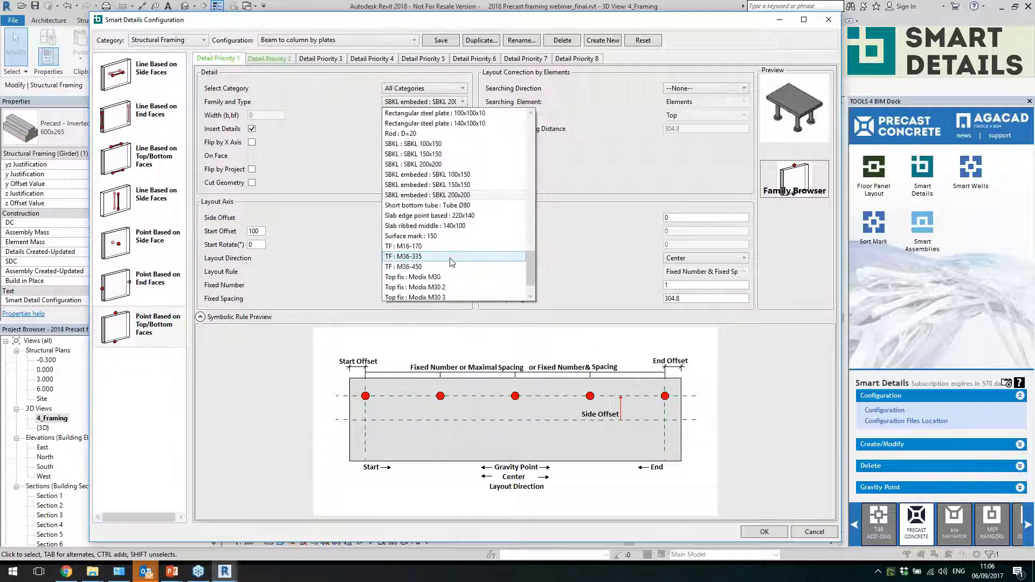
click(550, 175)
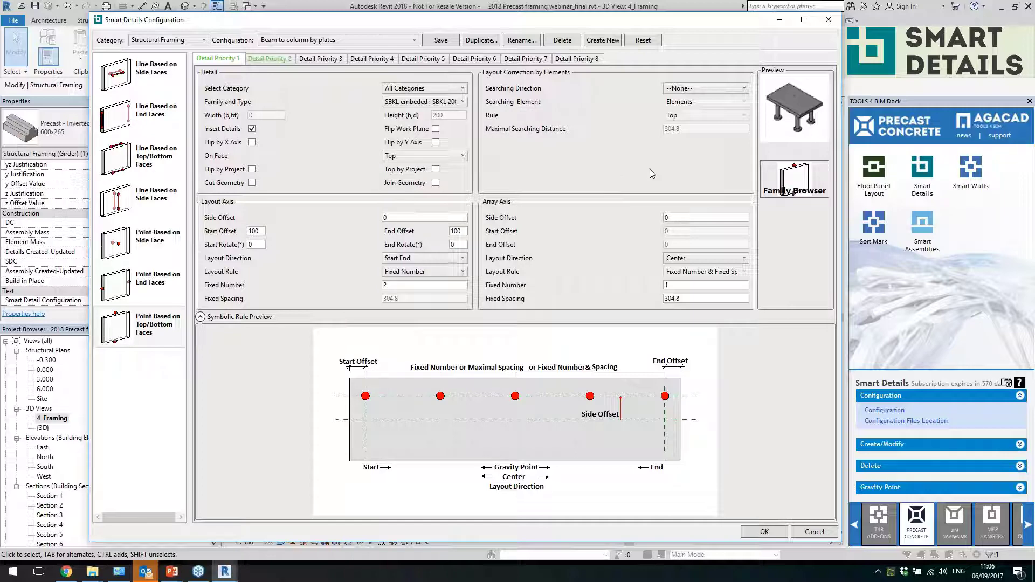
click(796, 183)
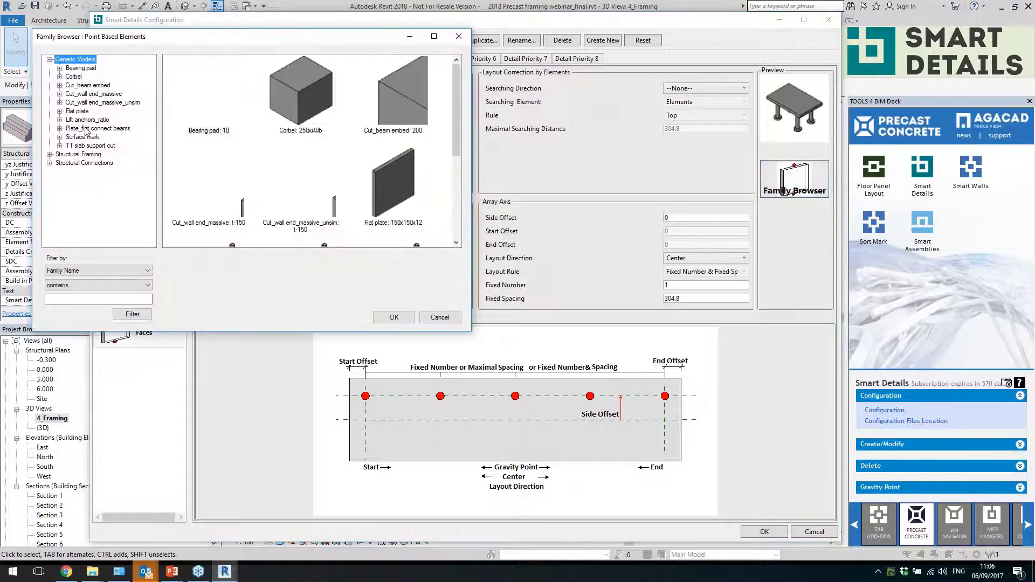
click(84, 163)
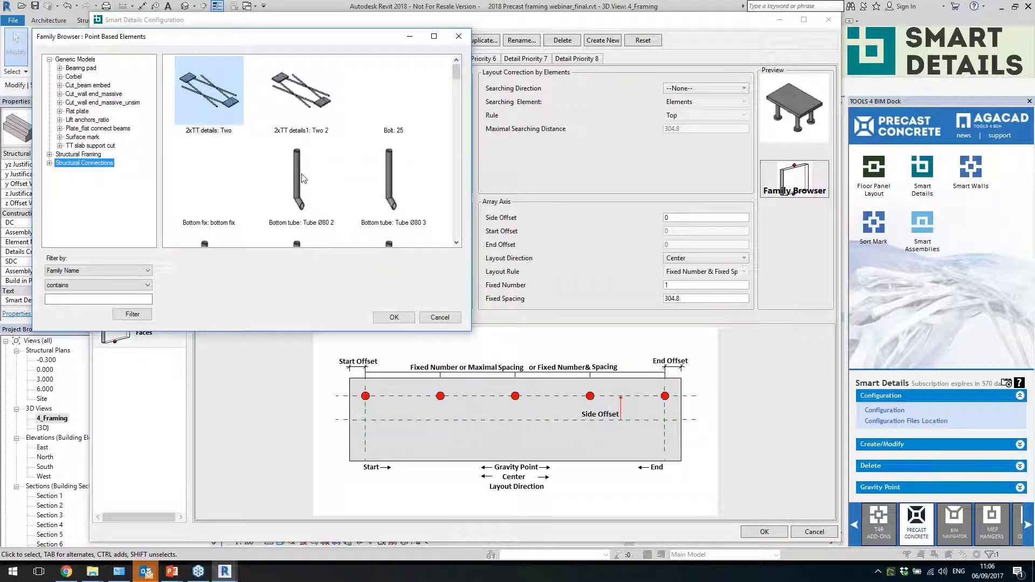
click(302, 178)
scroll(323, 184, down, 1)
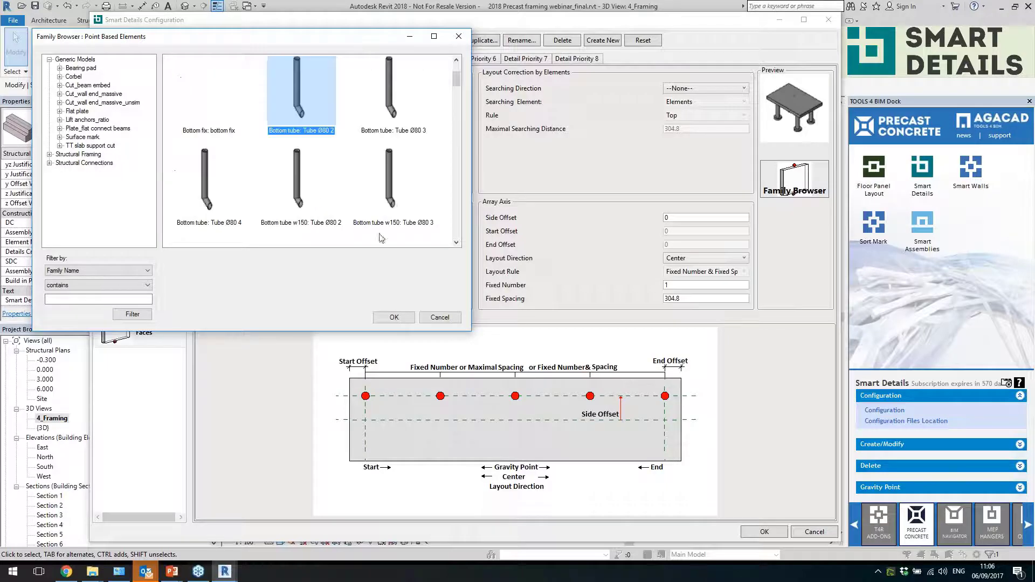
click(439, 318)
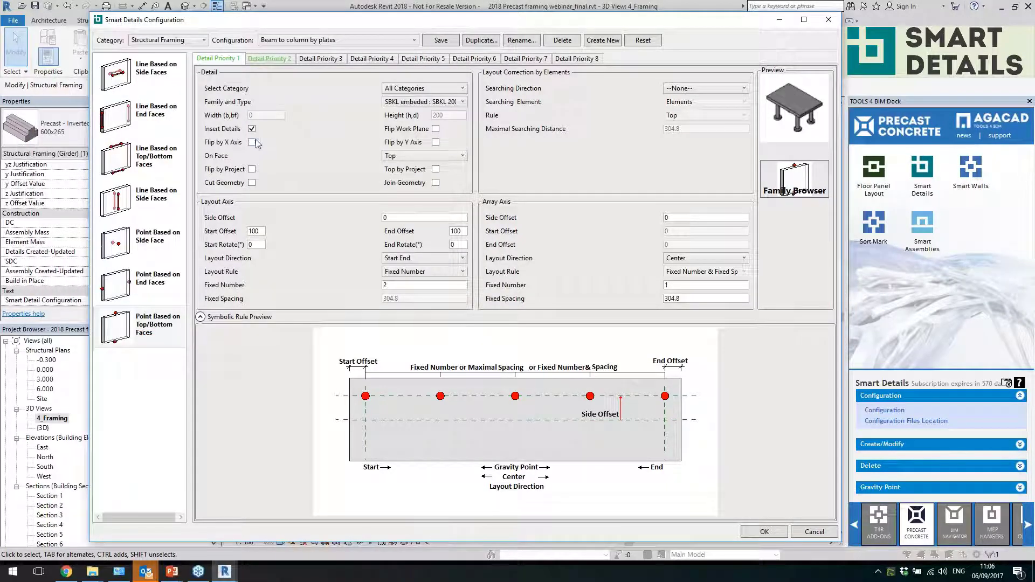
Check the On Face setting (Top), Start Offset and Start End layout direction unchanged
click(420, 158)
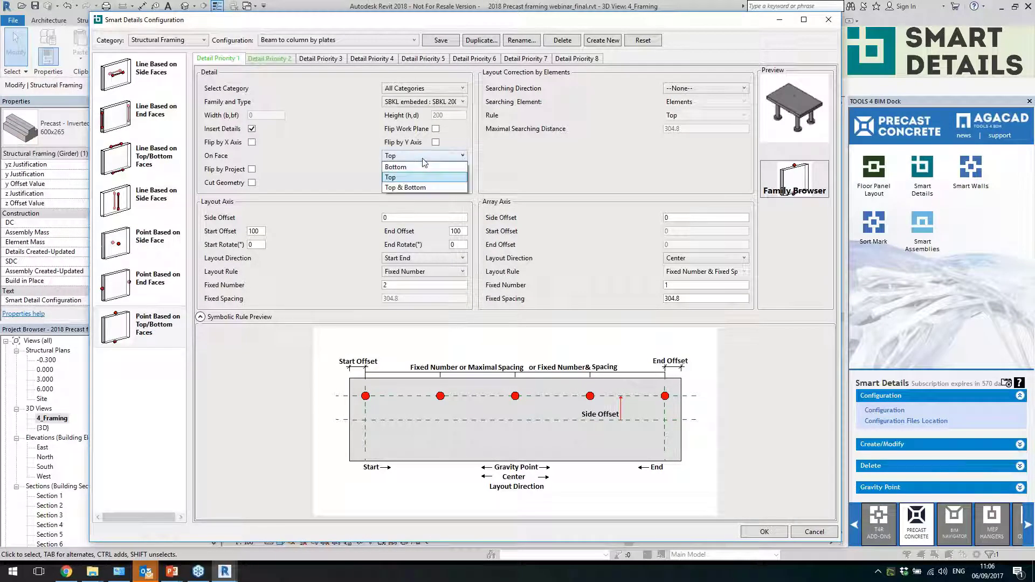
click(497, 176)
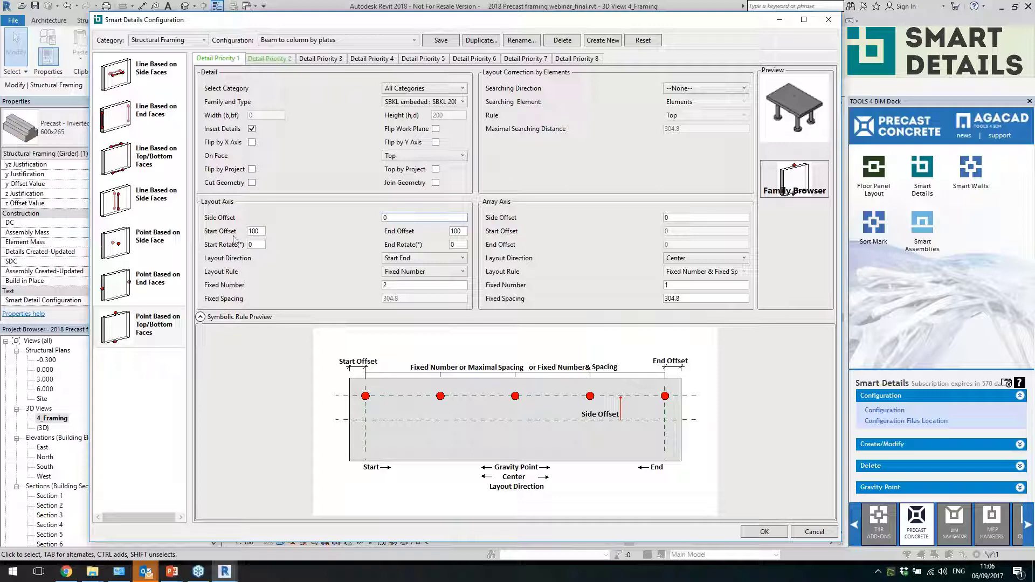
click(259, 231)
click(422, 257)
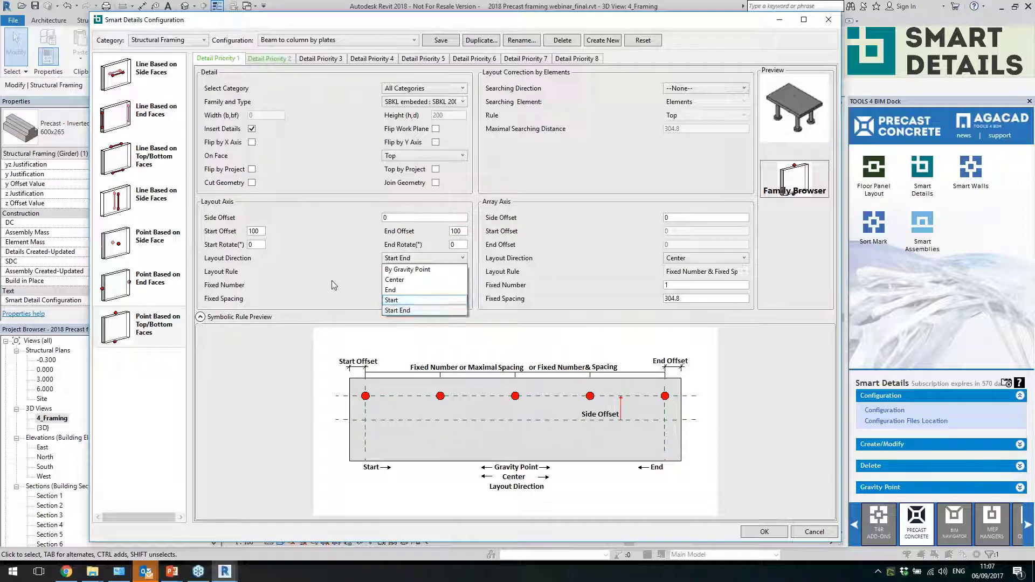
click(410, 311)
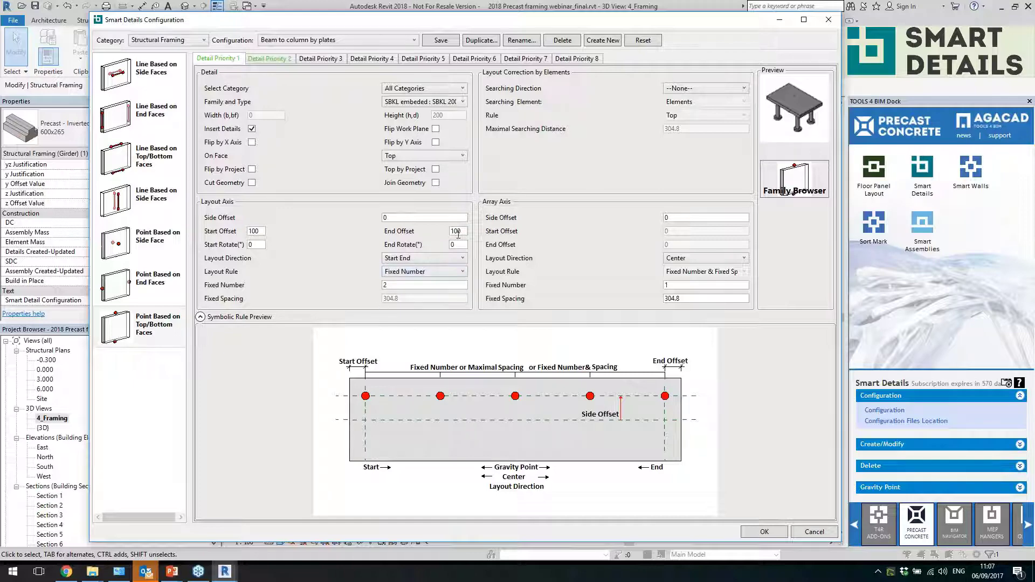
click(449, 259)
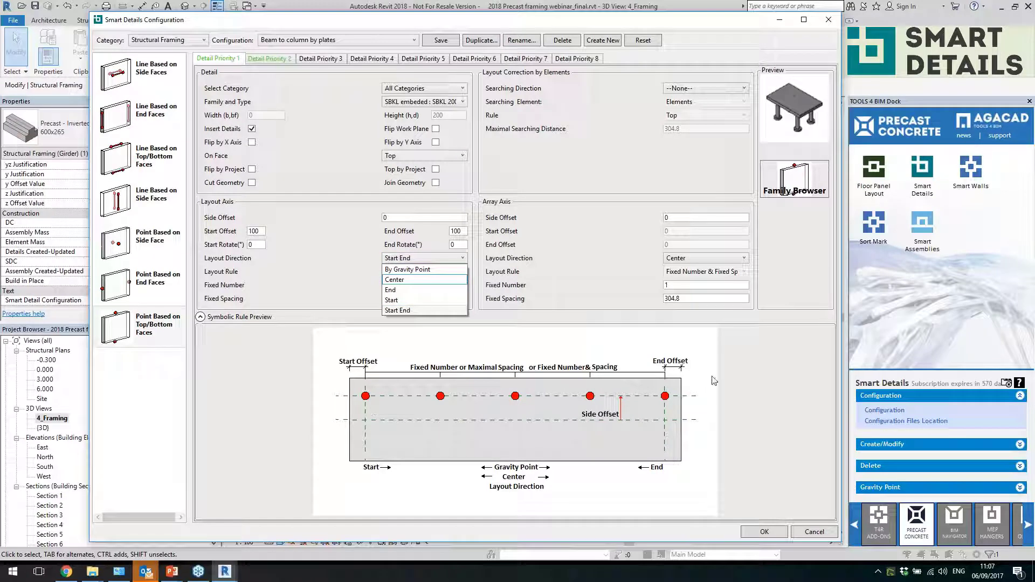
click(676, 396)
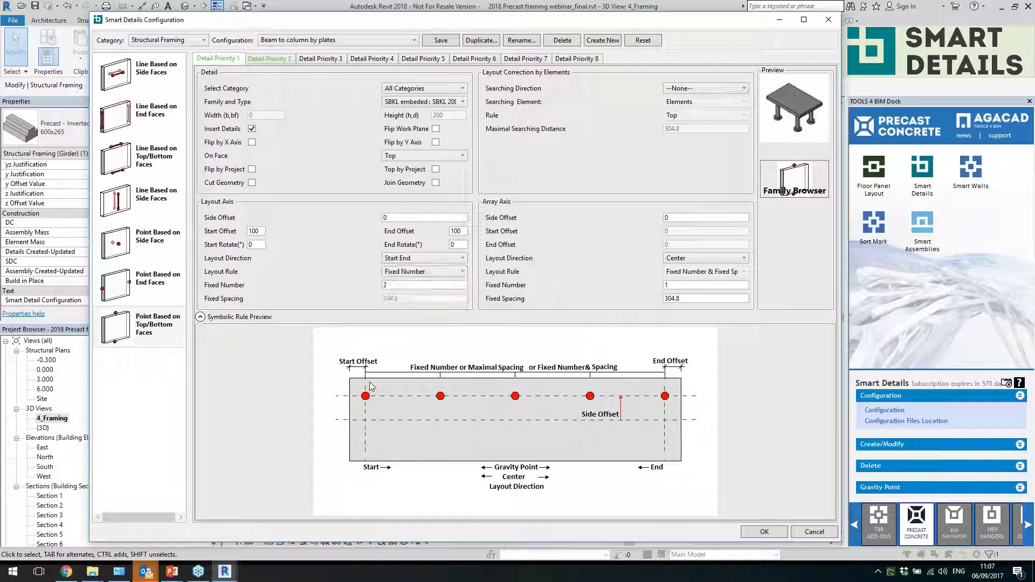
Leave the array direction at Center and view Detail Priority 2
mouse_move(659, 306)
click(710, 258)
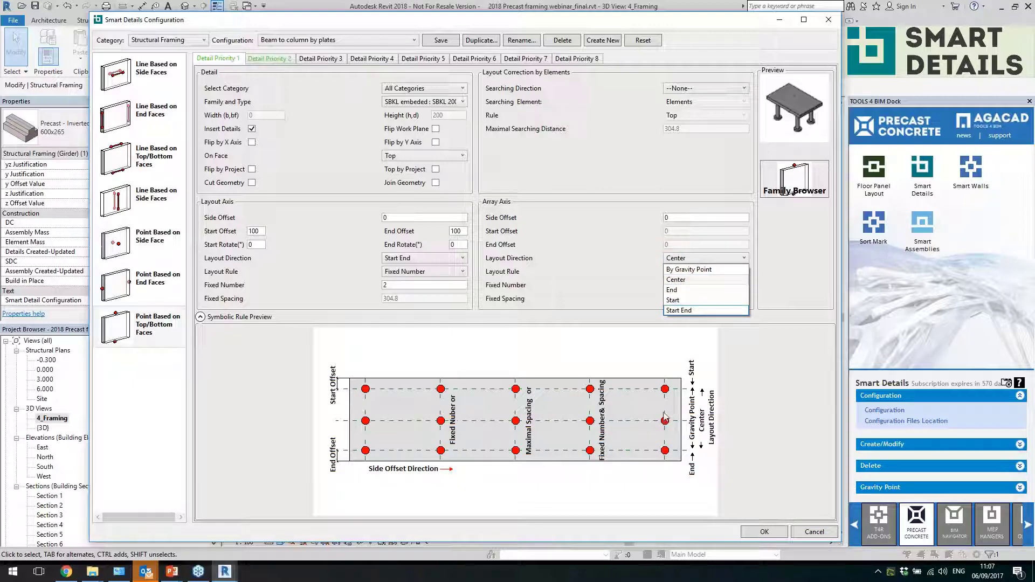
click(605, 292)
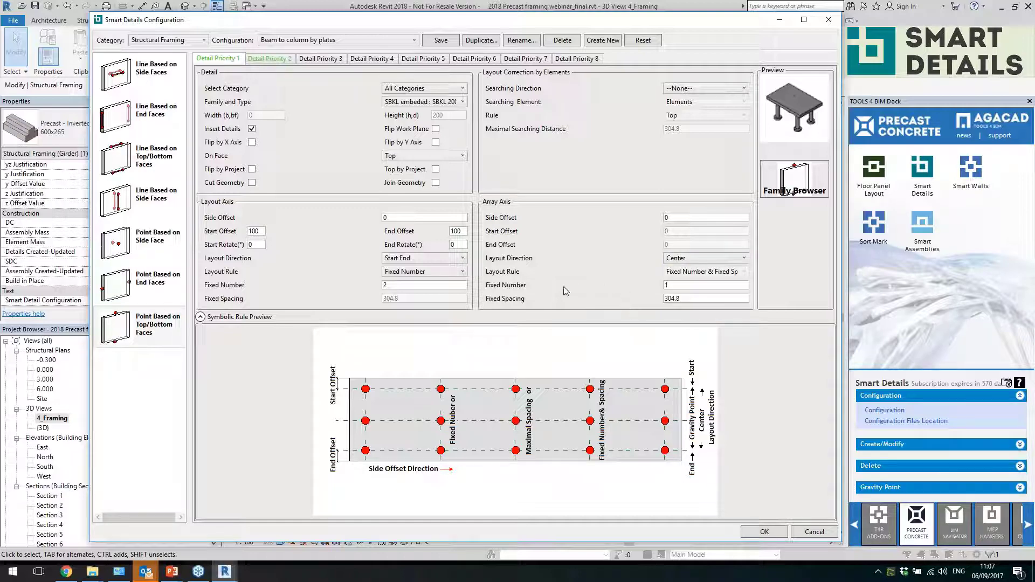
mouse_move(405, 314)
click(266, 60)
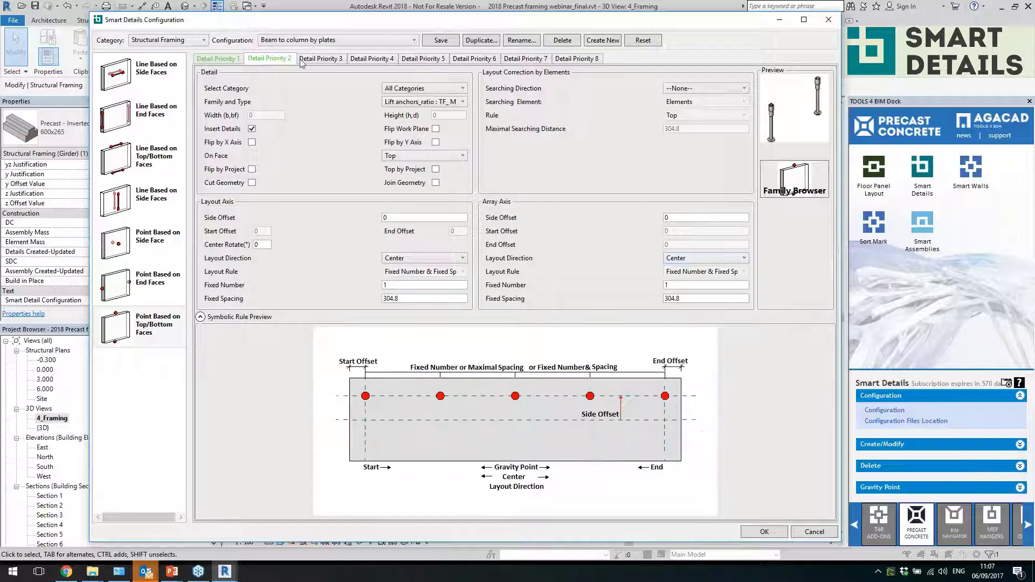
Check the fourth-priority detail and cycle through the framing detail-type rules
click(321, 58)
click(367, 58)
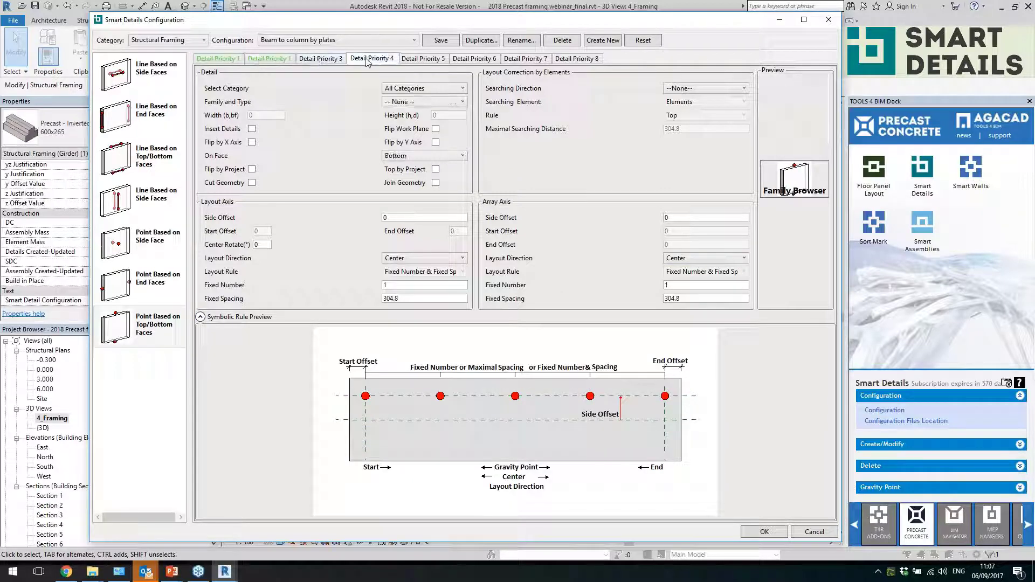
click(153, 279)
click(154, 237)
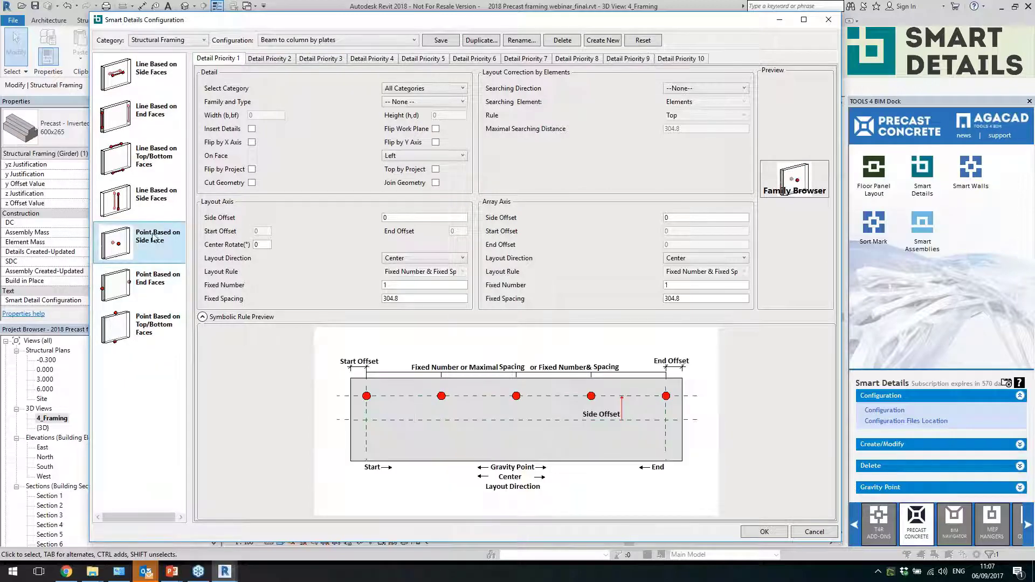
click(155, 196)
click(156, 158)
click(156, 112)
click(166, 78)
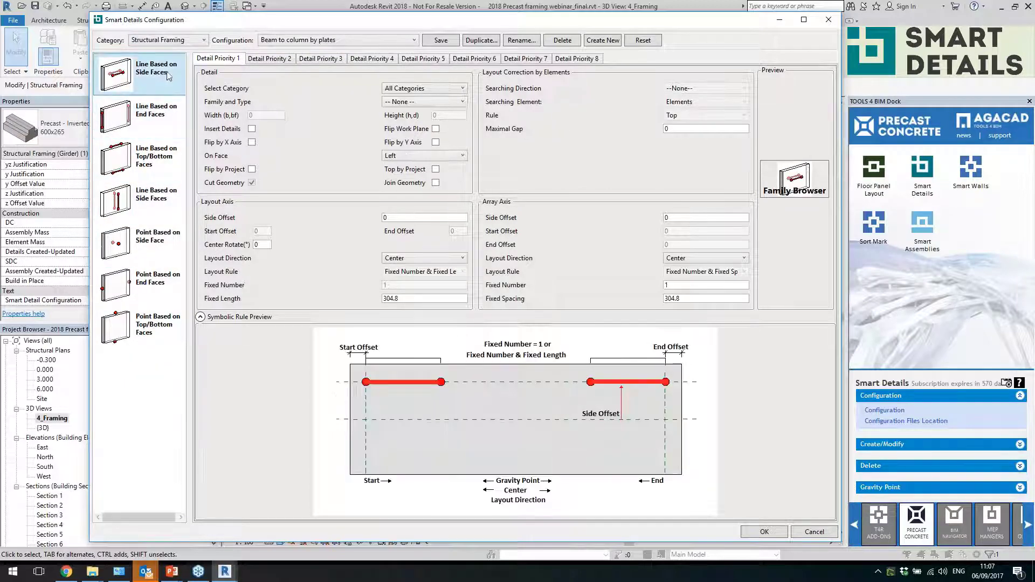
Load the Walls LTEND_Massive walls configuration and view its line-based rules
click(196, 42)
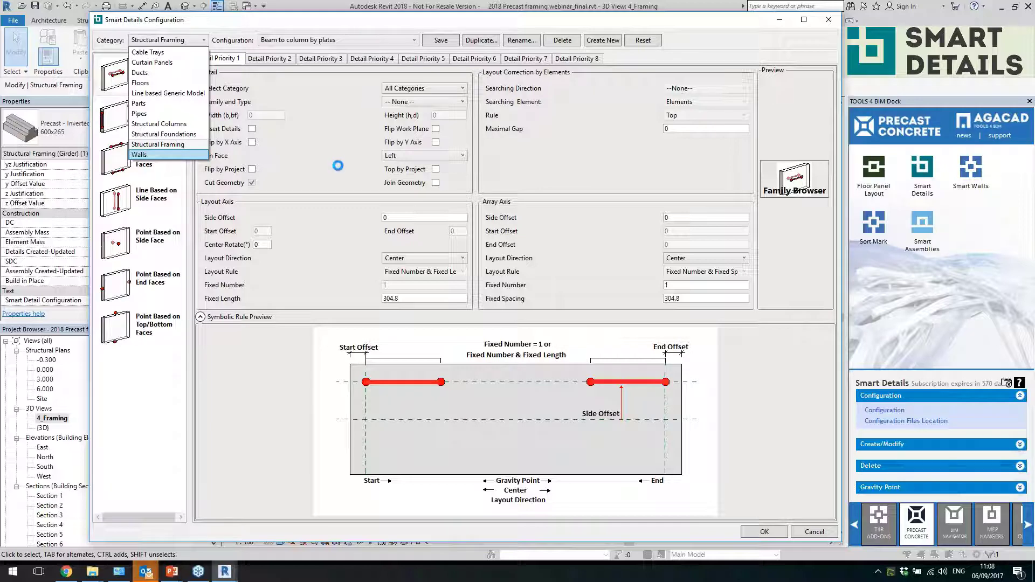
click(367, 40)
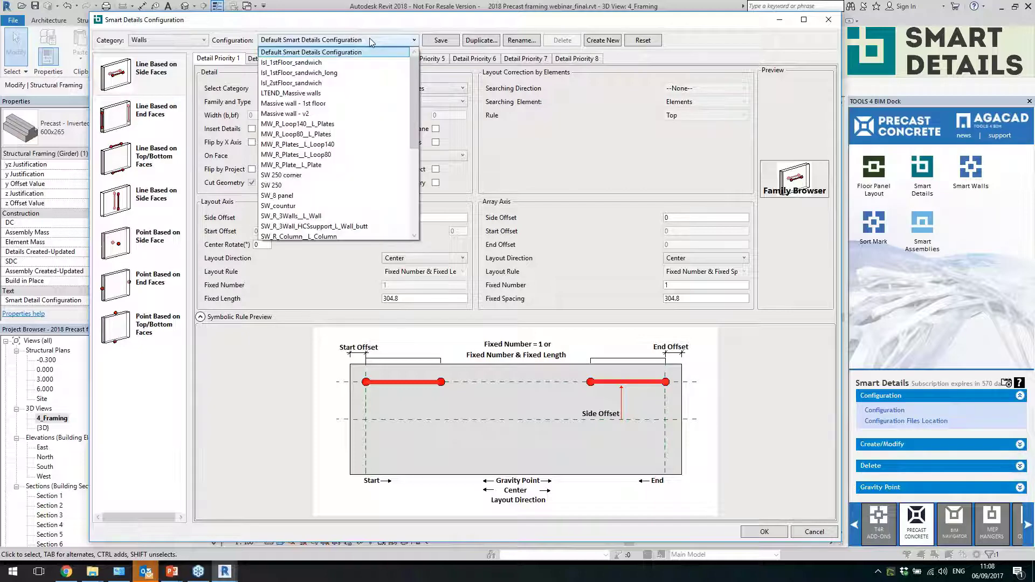
click(348, 95)
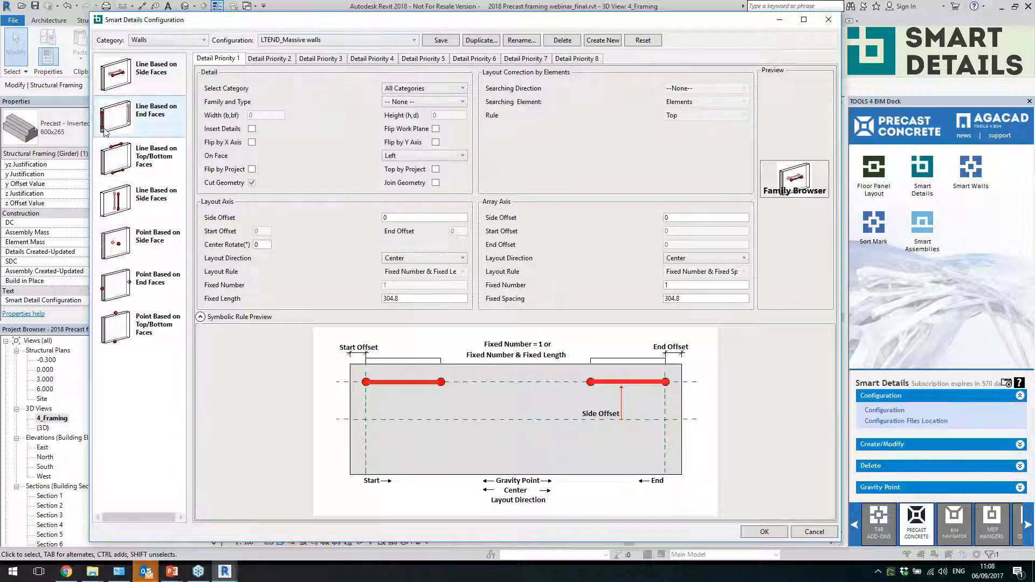
click(147, 161)
click(150, 215)
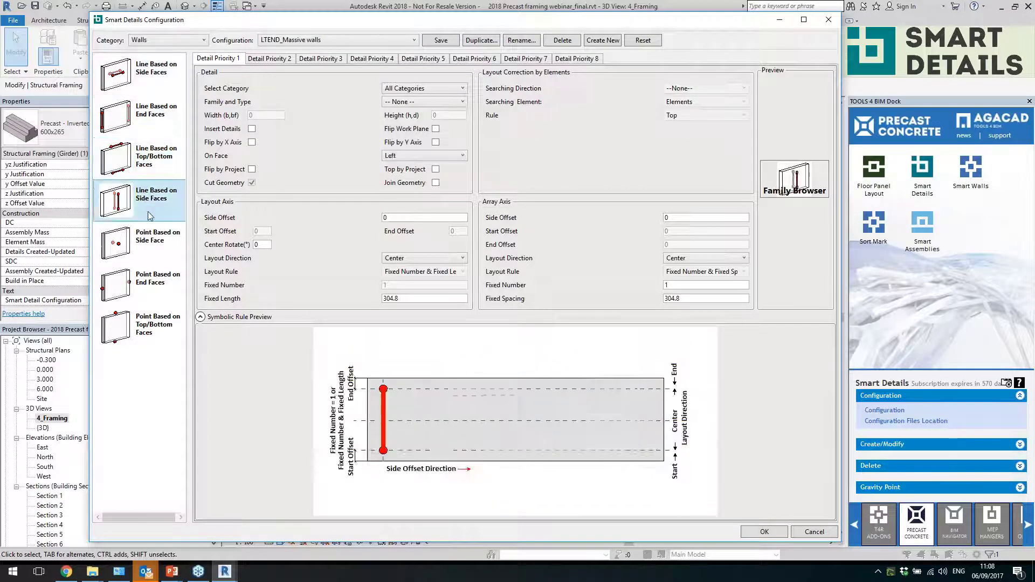
Review the point-based wall detail rules, then close the configuration dialog
click(161, 237)
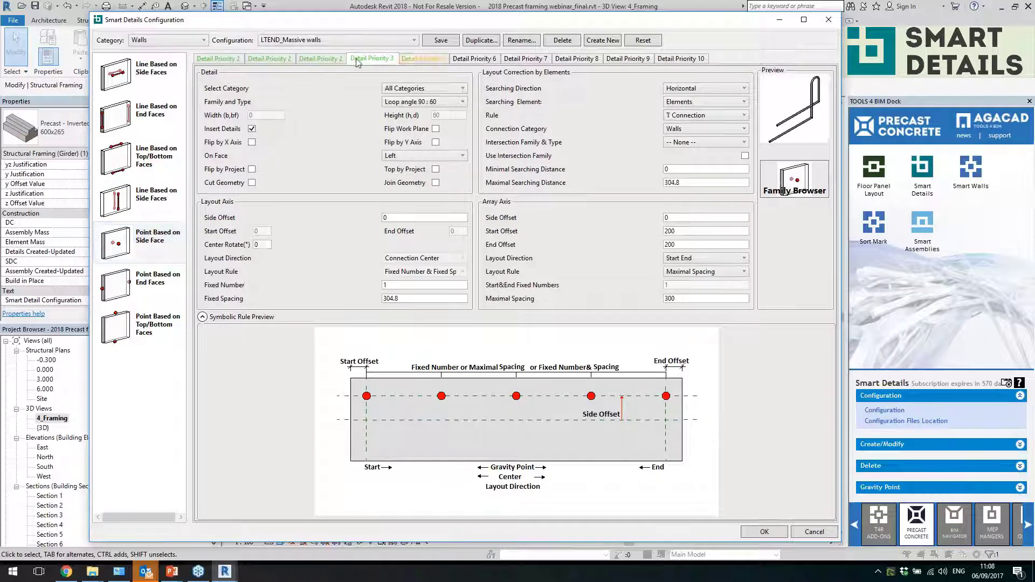
click(150, 271)
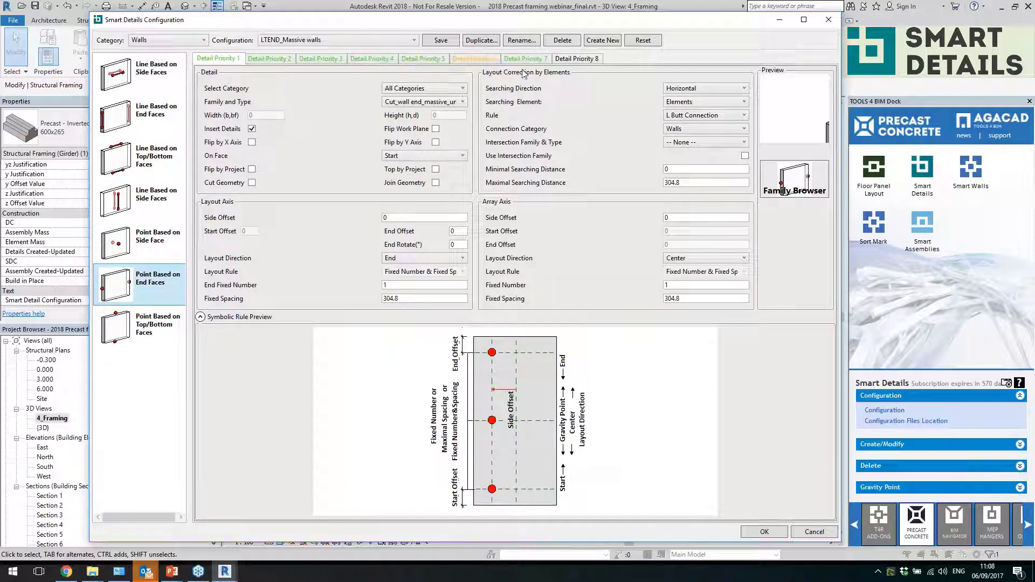
click(159, 329)
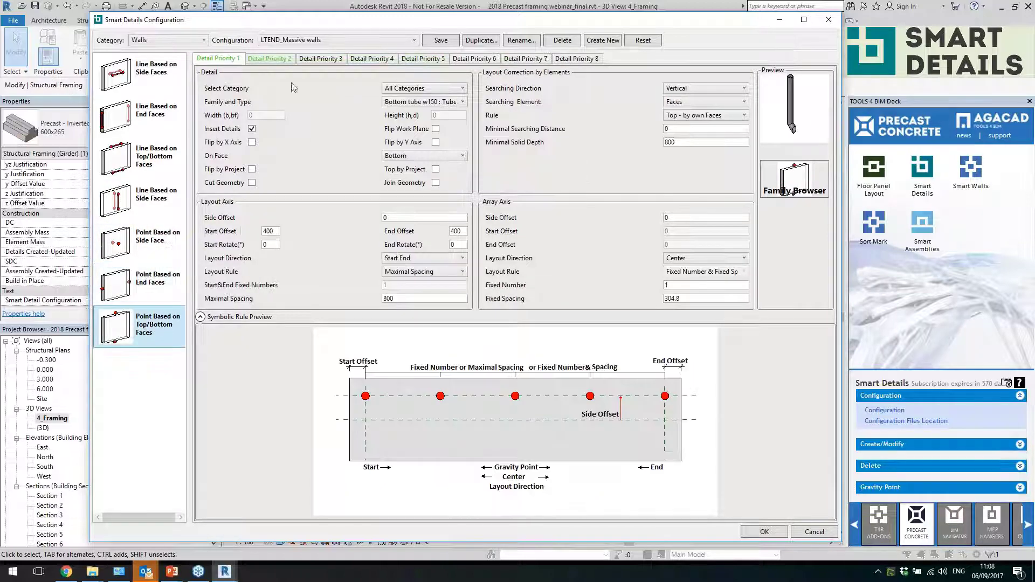
mouse_move(679, 181)
click(829, 24)
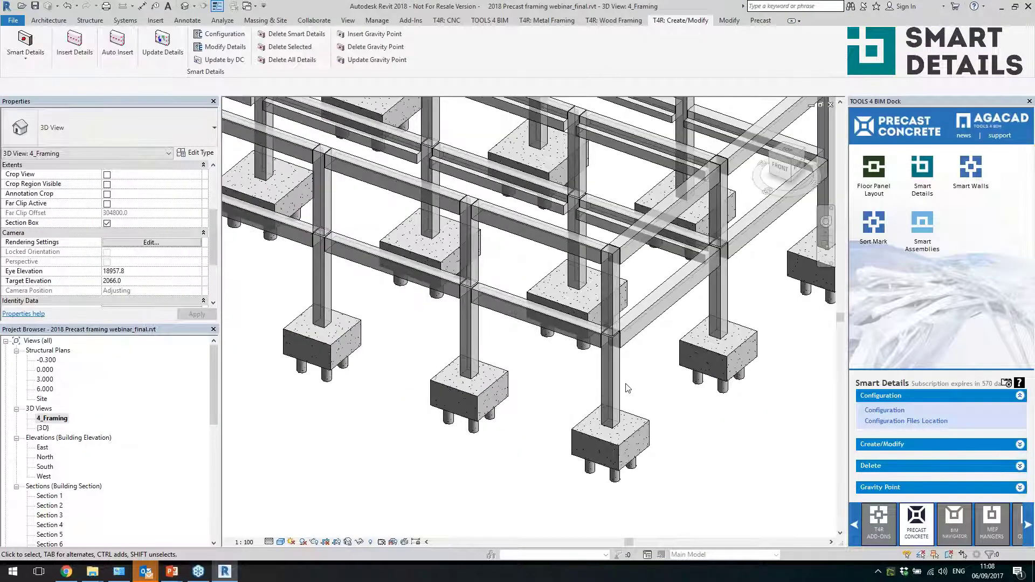
Select the precast column on the pile cap and insert 'Column concrete corbels' smart details into it
click(626, 387)
scroll(698, 415, up, 1)
middle_drag(446, 336, 361, 315)
click(882, 444)
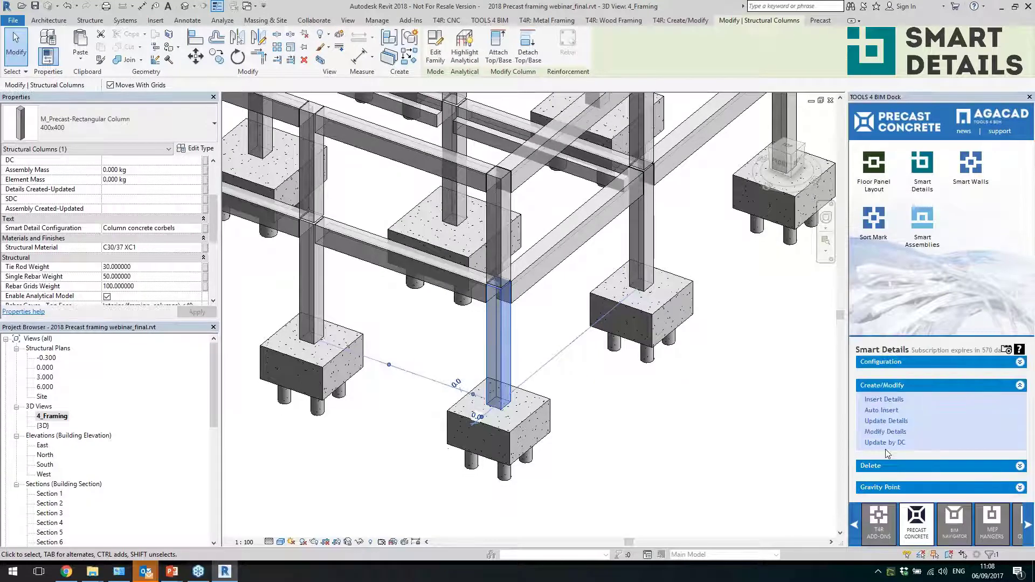
click(885, 400)
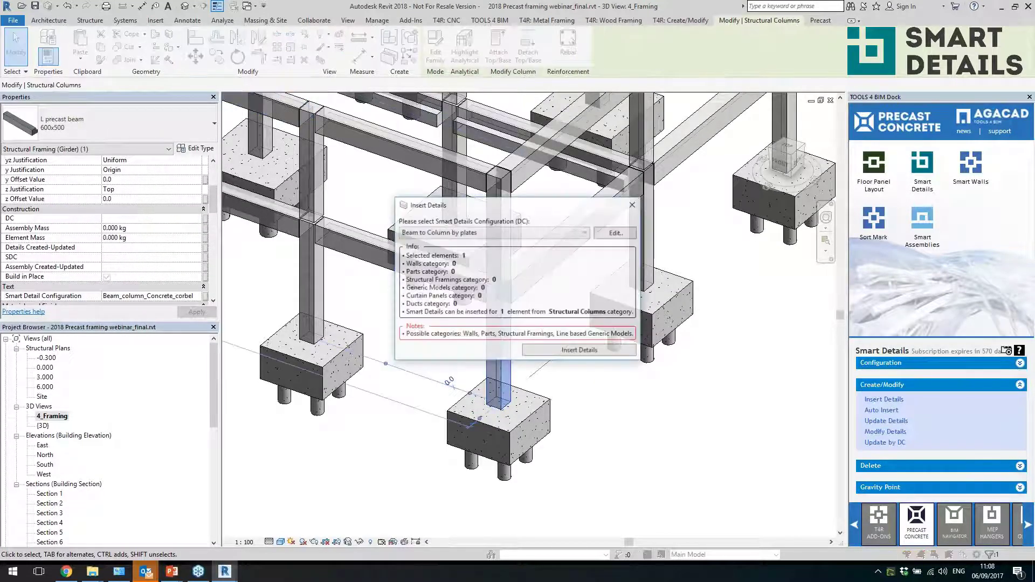
click(555, 233)
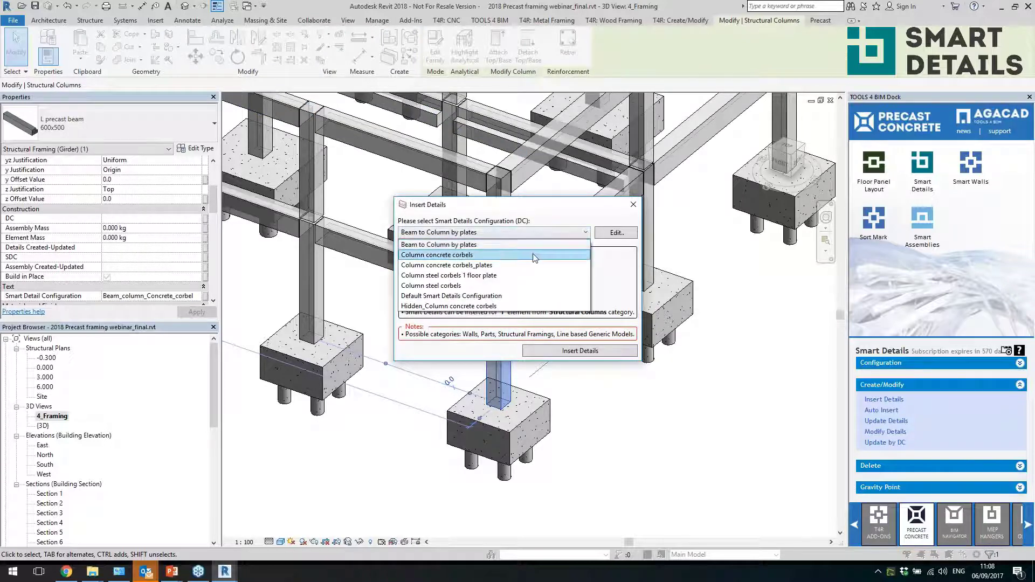
click(539, 254)
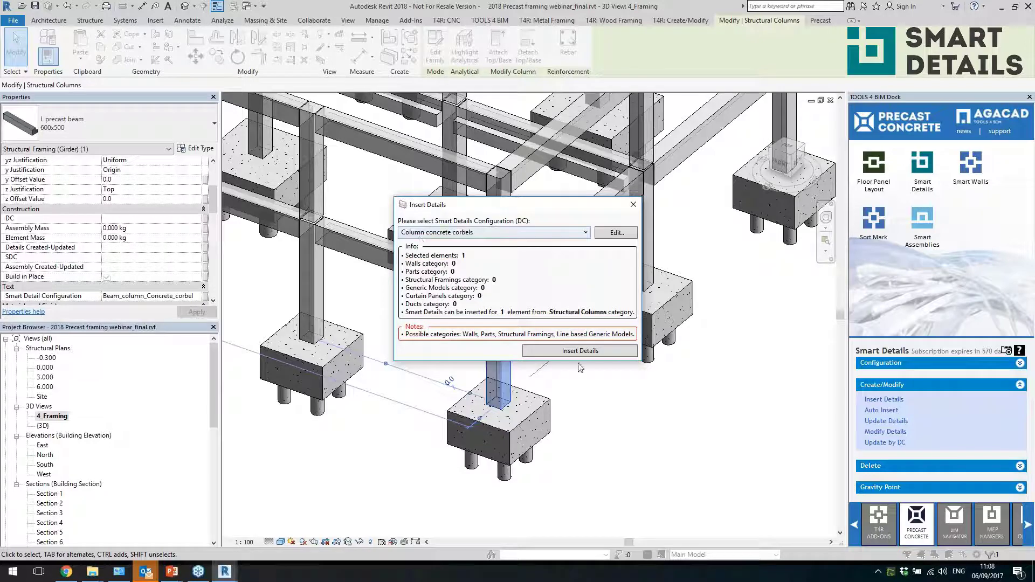
click(564, 352)
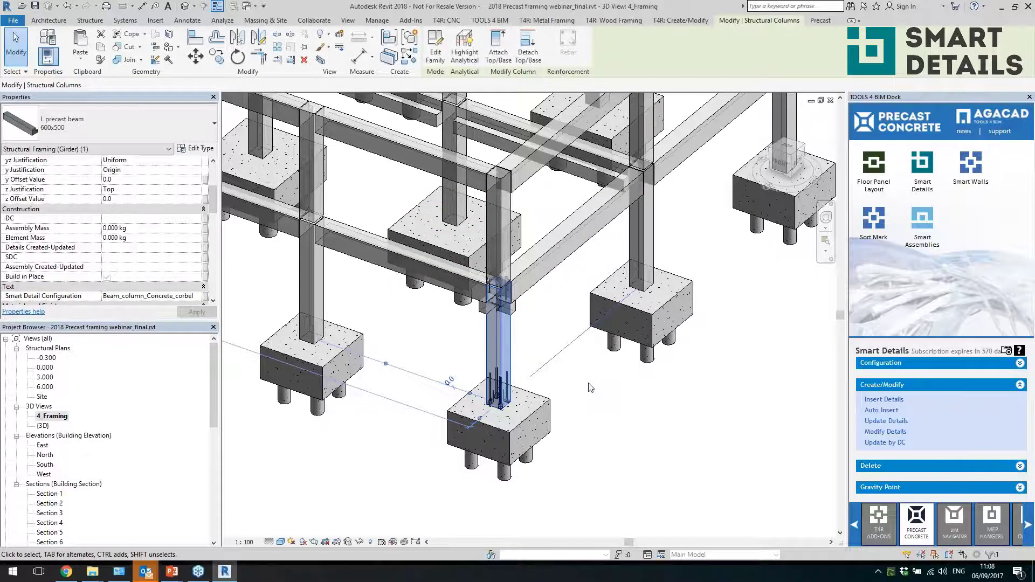
scroll(554, 387, up, 4)
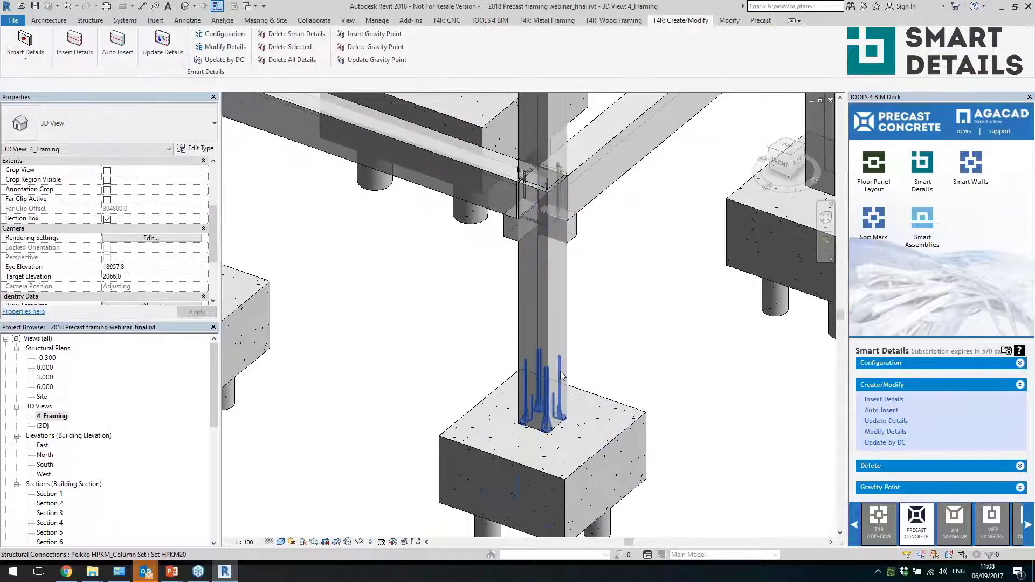
click(561, 371)
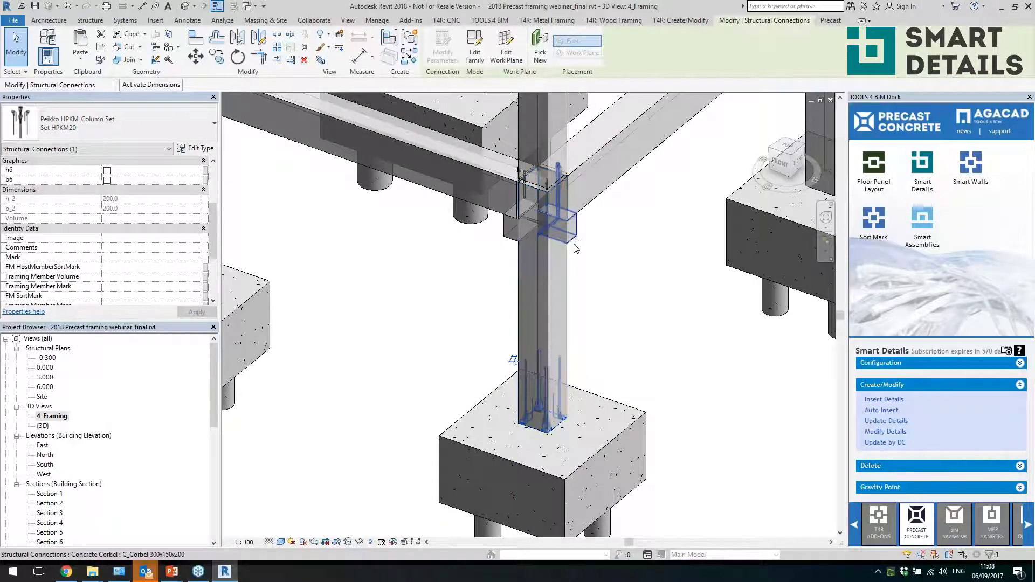
scroll(452, 344, down, 2)
scroll(539, 307, up, 2)
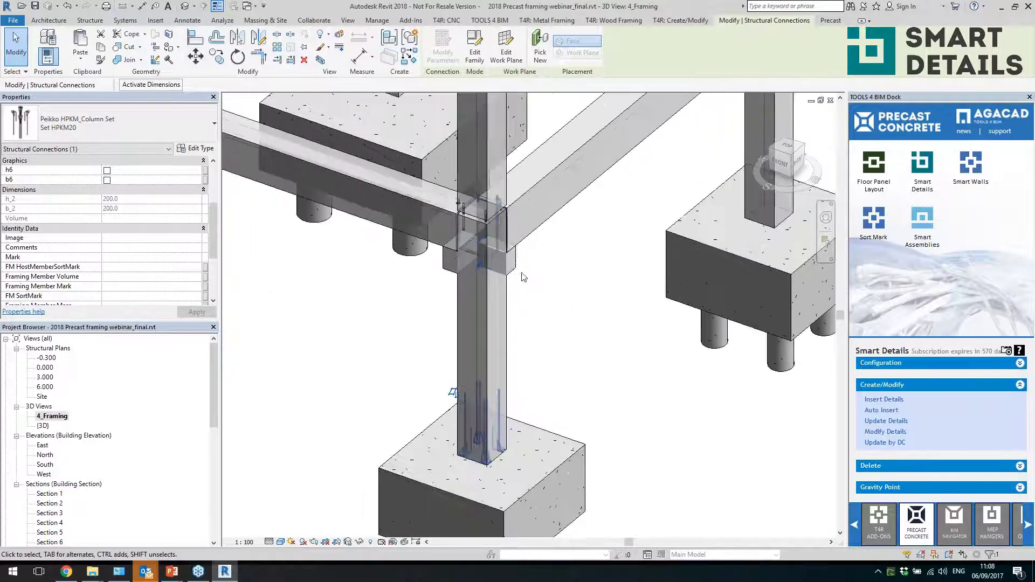
click(519, 274)
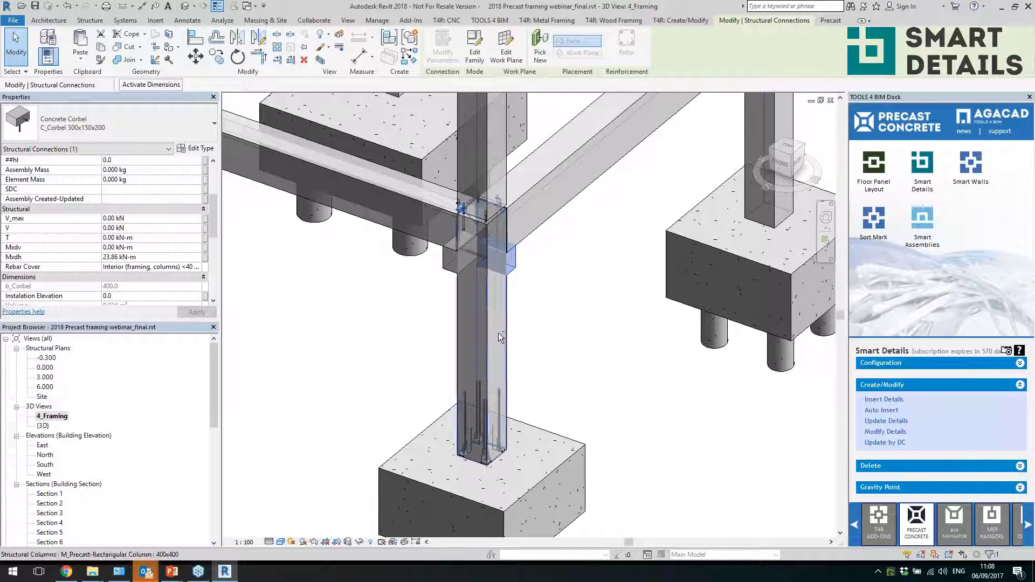
shift+middle_drag(549, 339, 509, 388)
key(Escape)
click(505, 393)
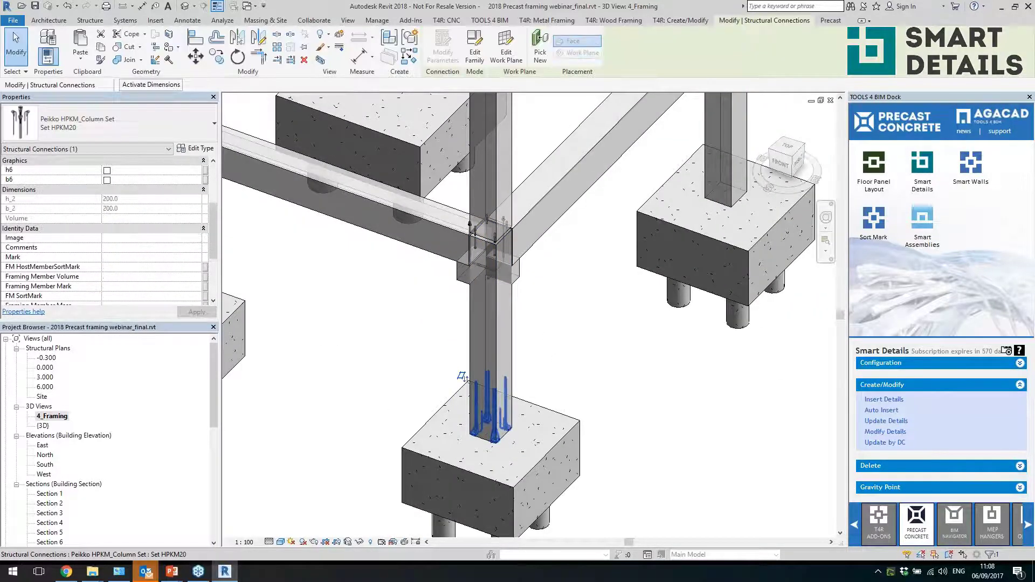
shift+middle_drag(495, 438, 539, 378)
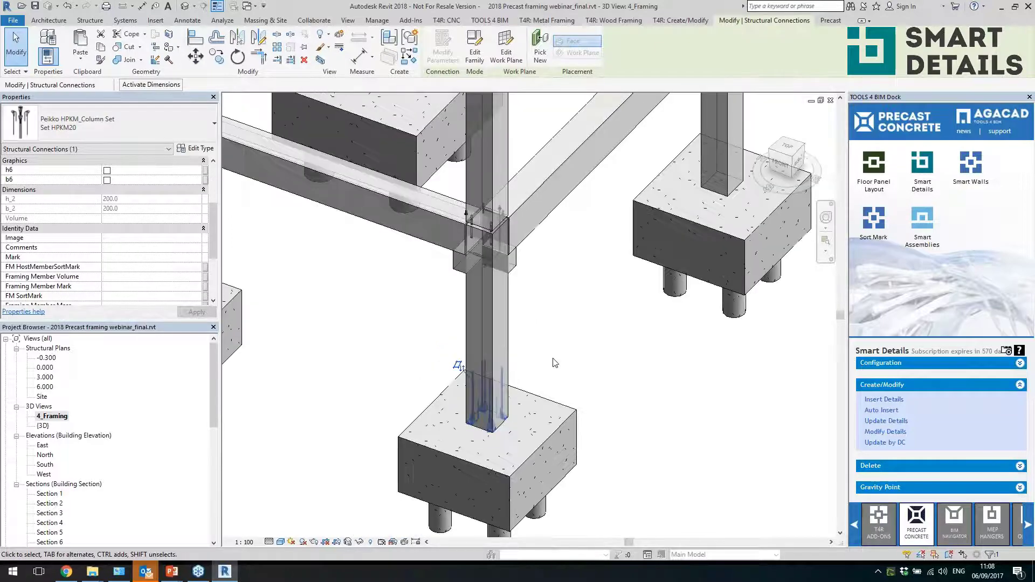
key(Escape)
scroll(598, 351, down, 4)
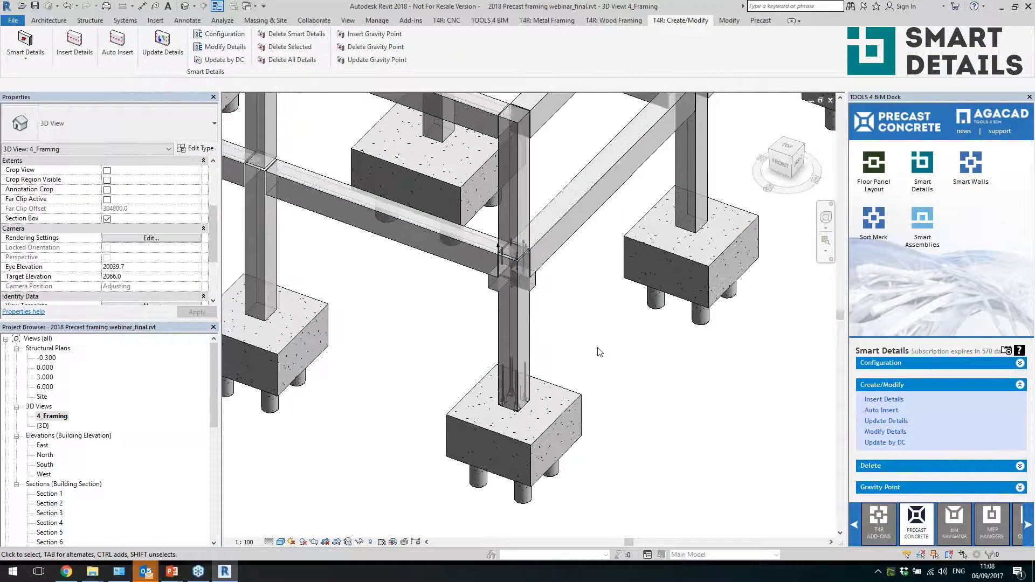
scroll(607, 356, up, 3)
Select the additional precast columns and insert 'Column concrete corbels' details into them
click(420, 202)
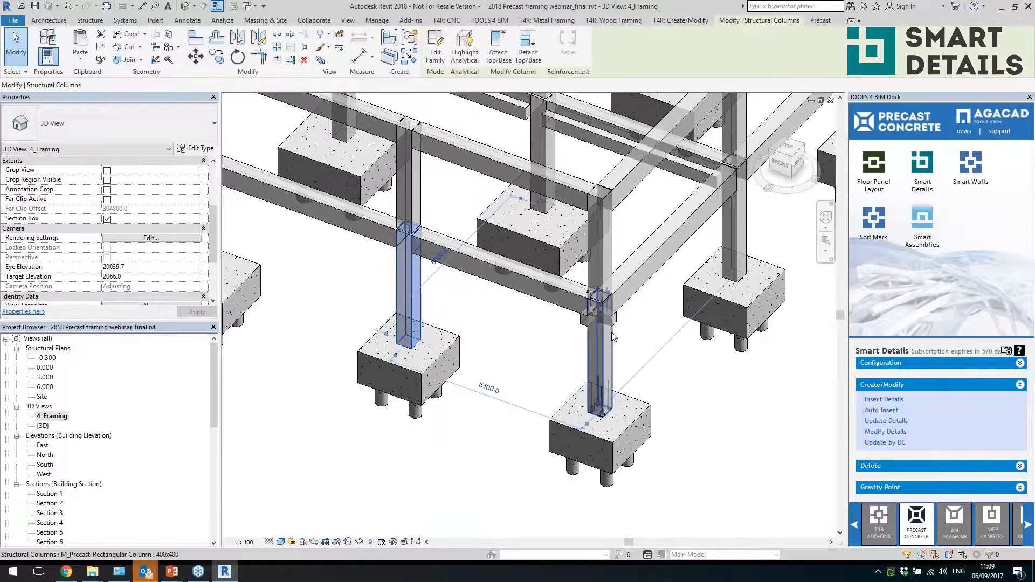
ctrl+click(593, 249)
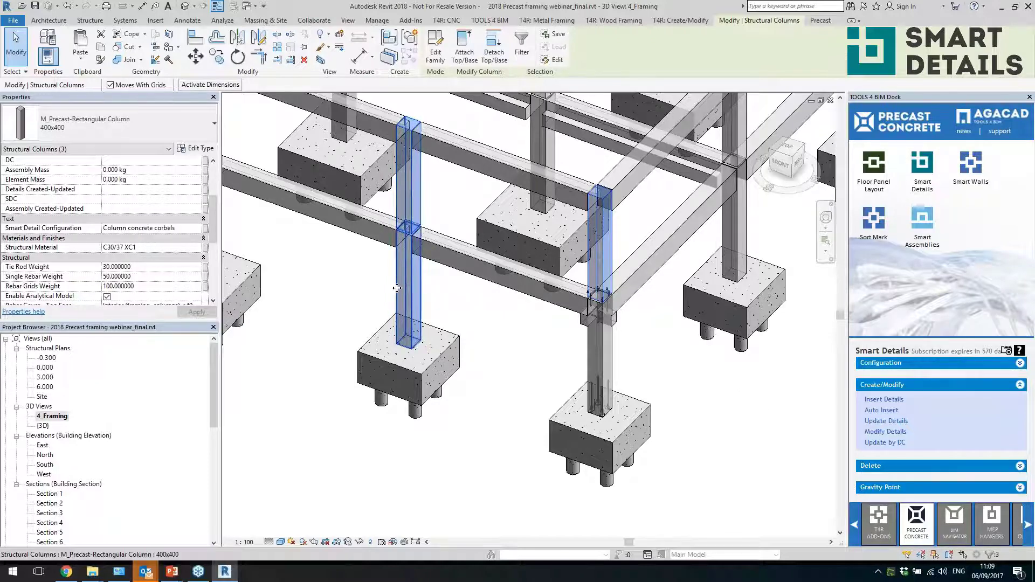
click(864, 402)
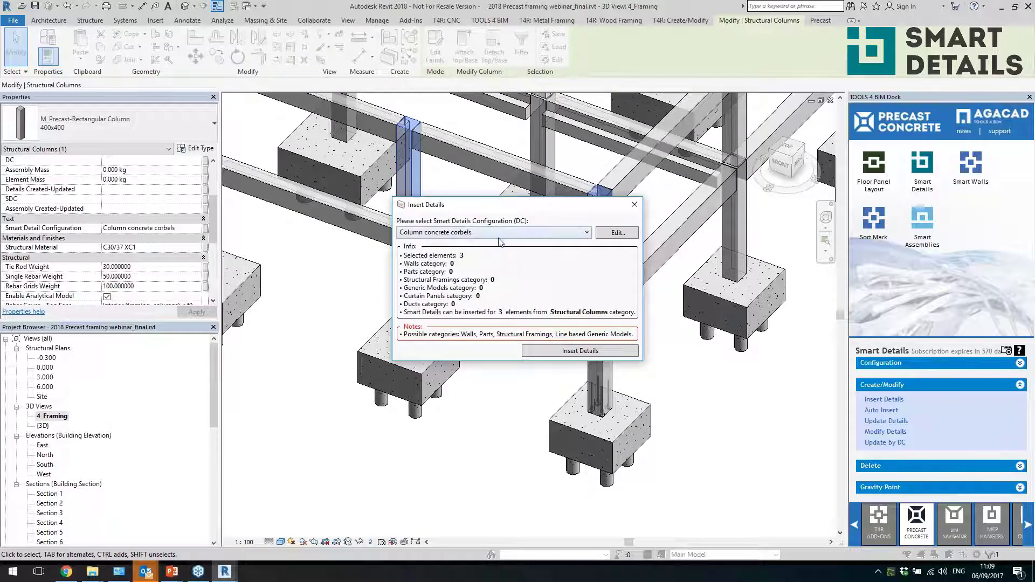
click(500, 239)
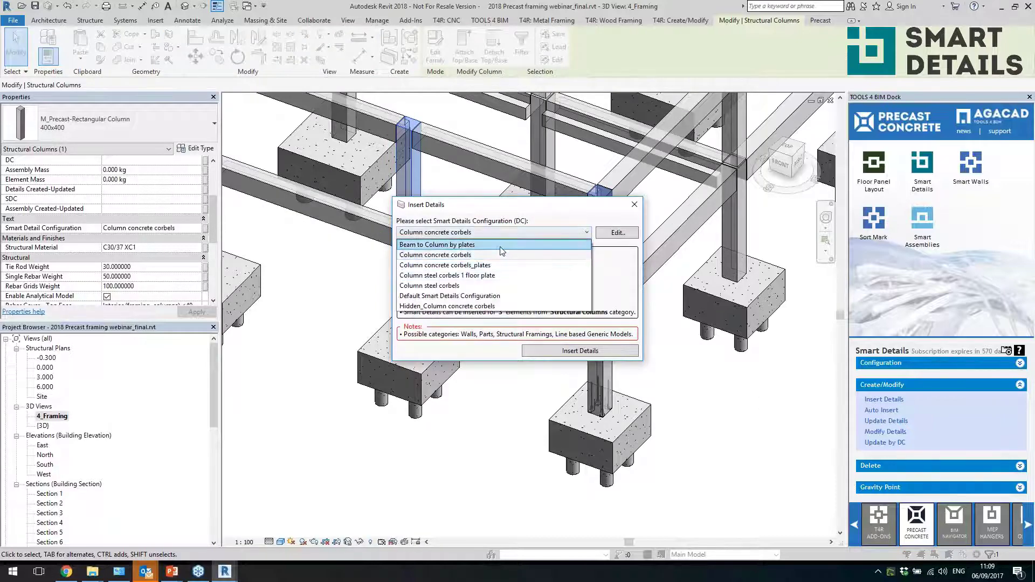
click(628, 276)
click(580, 351)
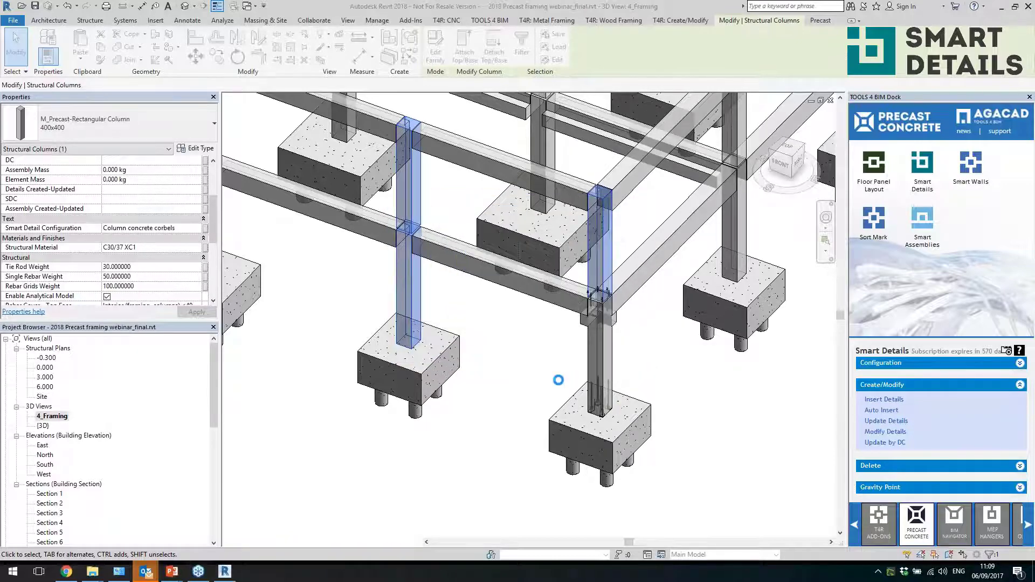
Inspect the new corbel and column shoe details on the left precast column
scroll(528, 398, up, 3)
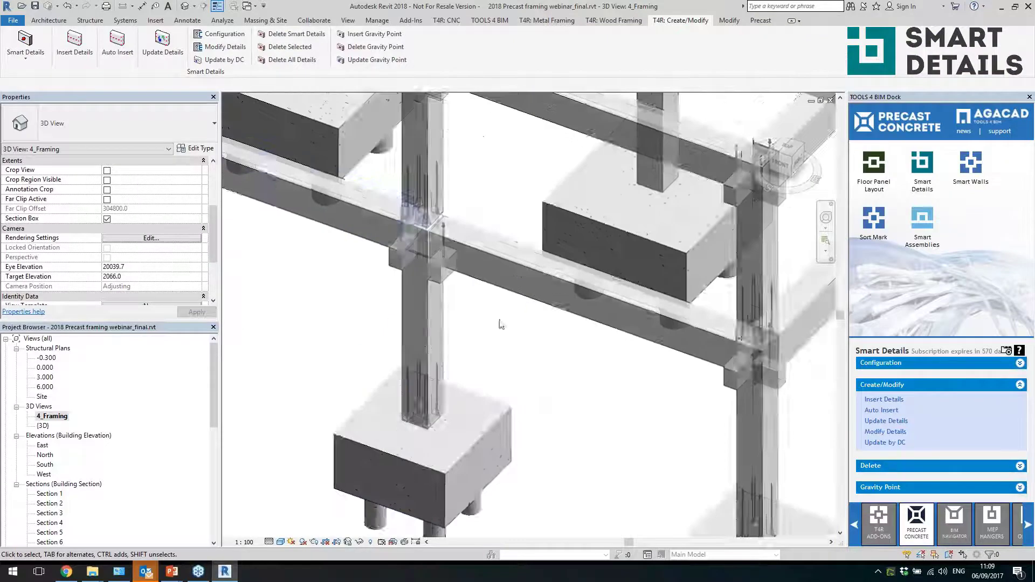
click(752, 421)
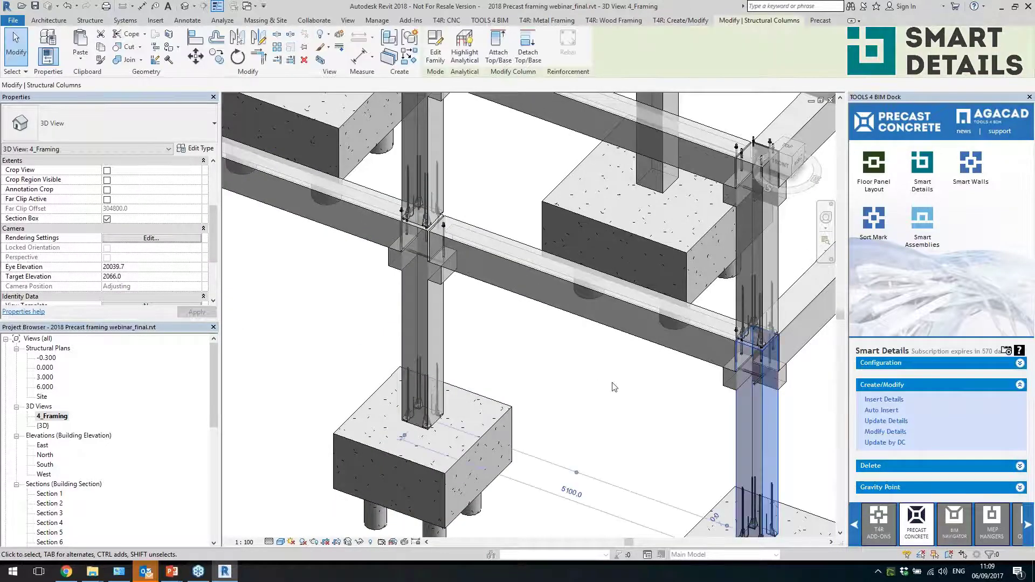
scroll(474, 323, down, 2)
click(474, 323)
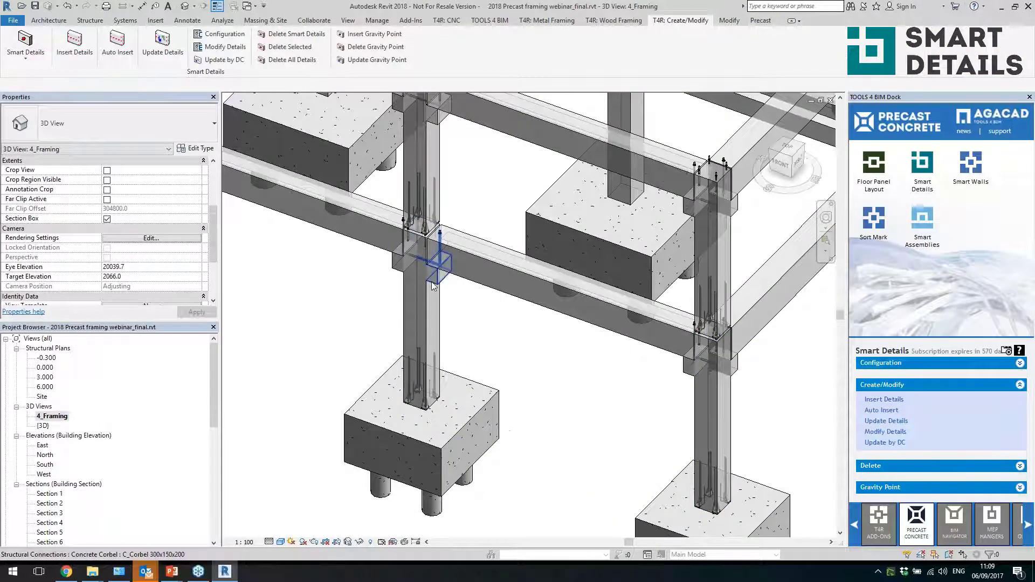
click(439, 259)
scroll(430, 350, down, 2)
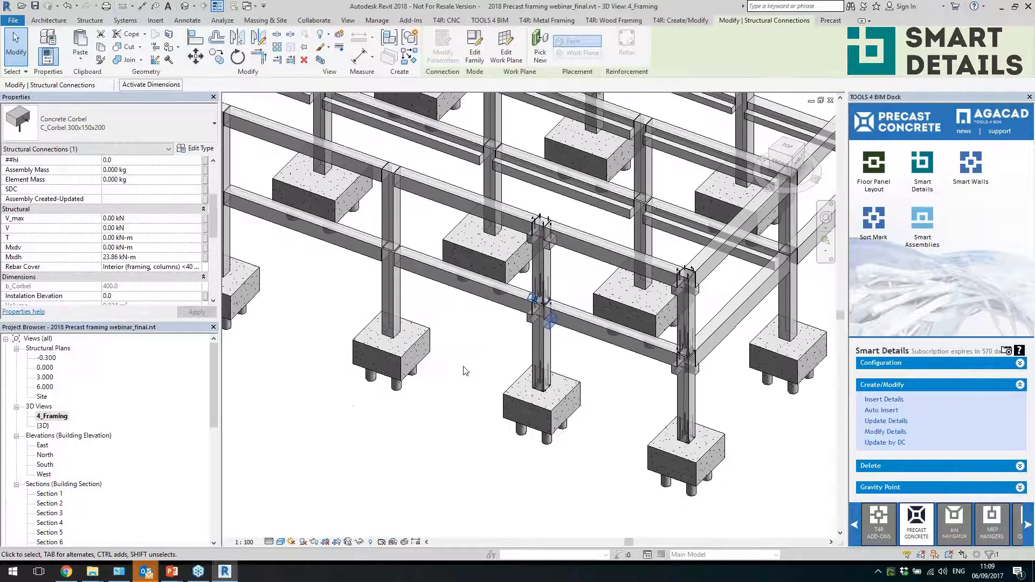
scroll(576, 402, up, 3)
scroll(576, 398, down, 3)
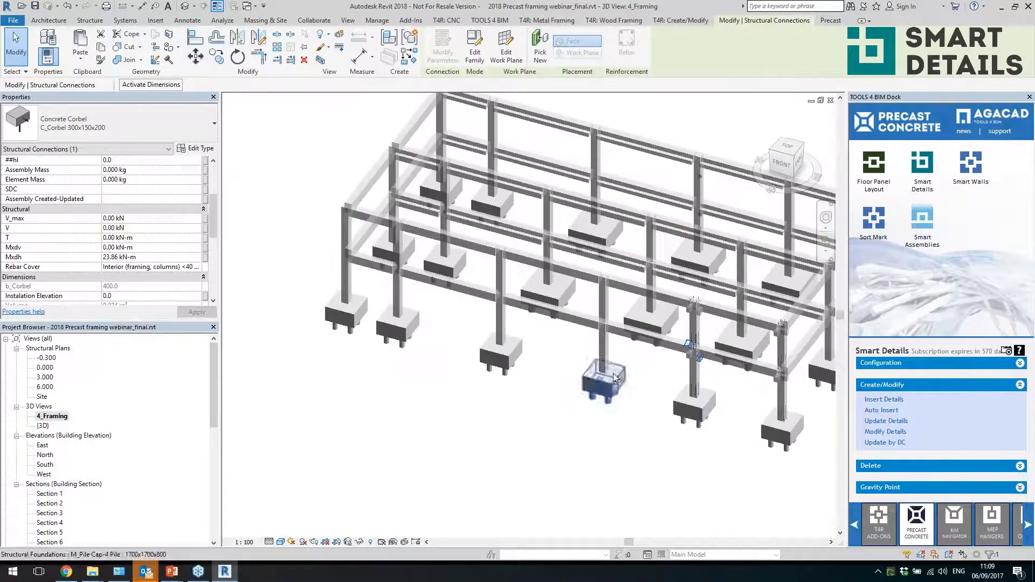
scroll(547, 385, up, 2)
click(559, 374)
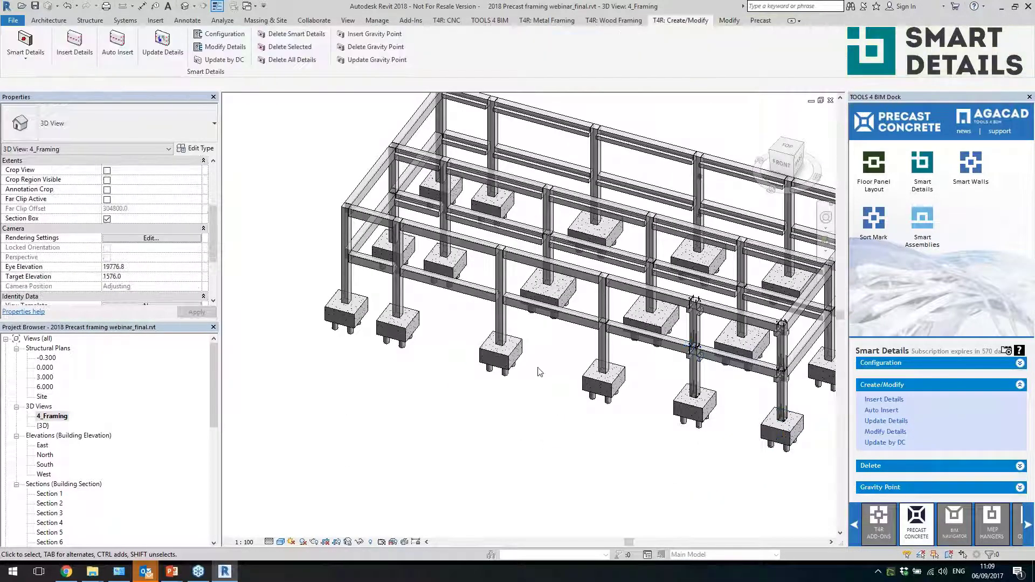
scroll(413, 300, up, 2)
click(400, 296)
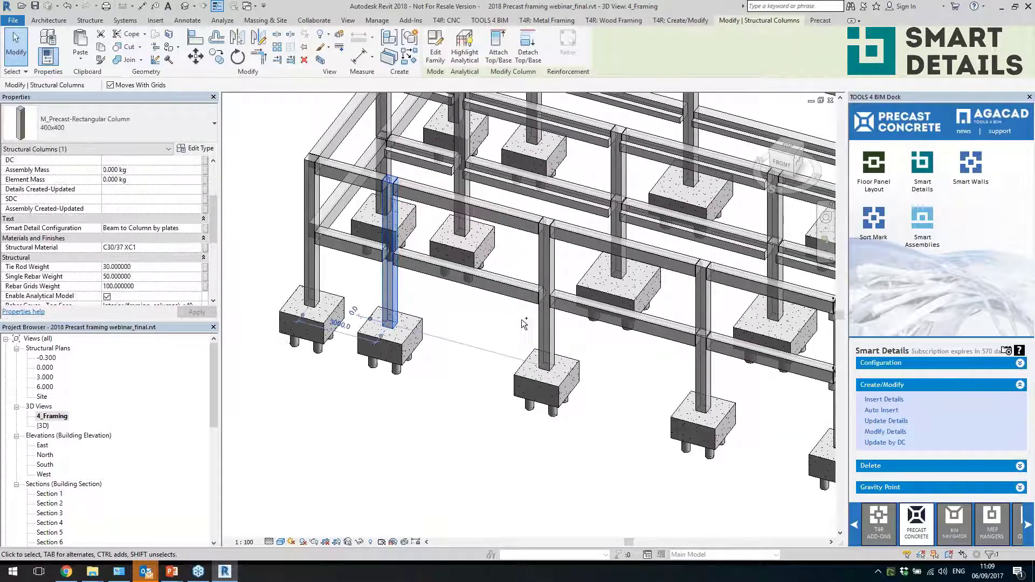
ctrl+click(544, 323)
scroll(605, 352, up, 2)
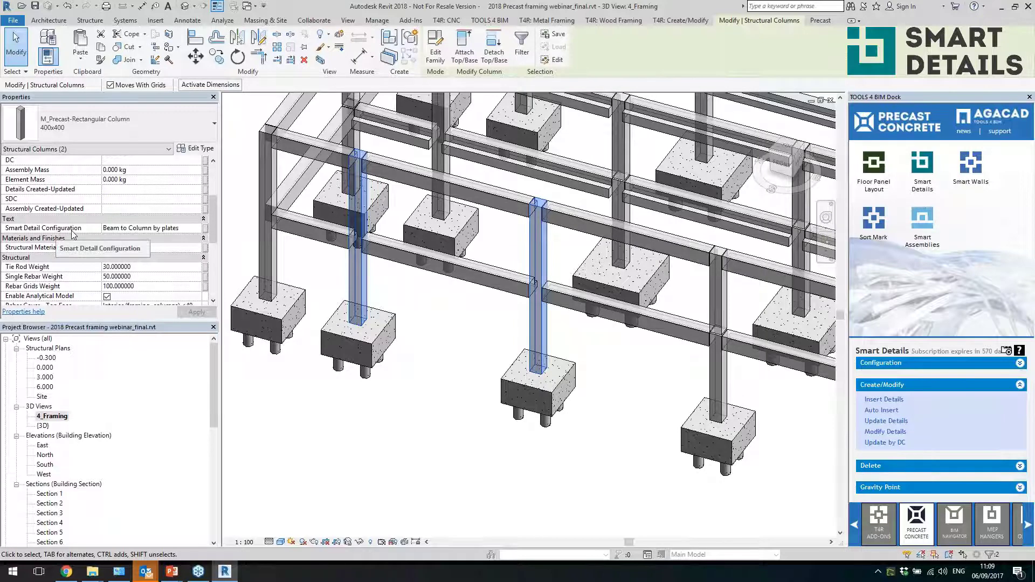
click(180, 228)
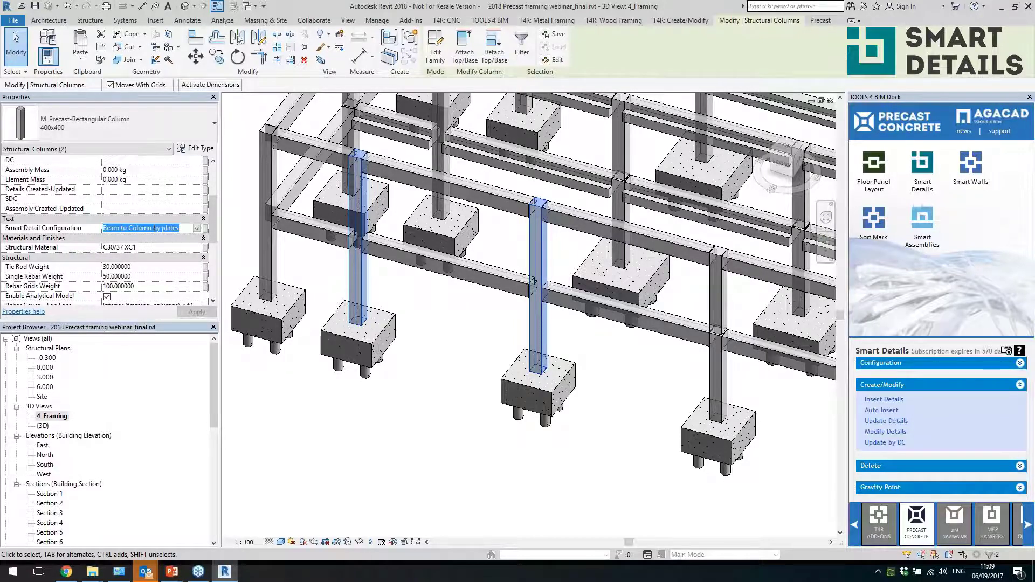
click(880, 410)
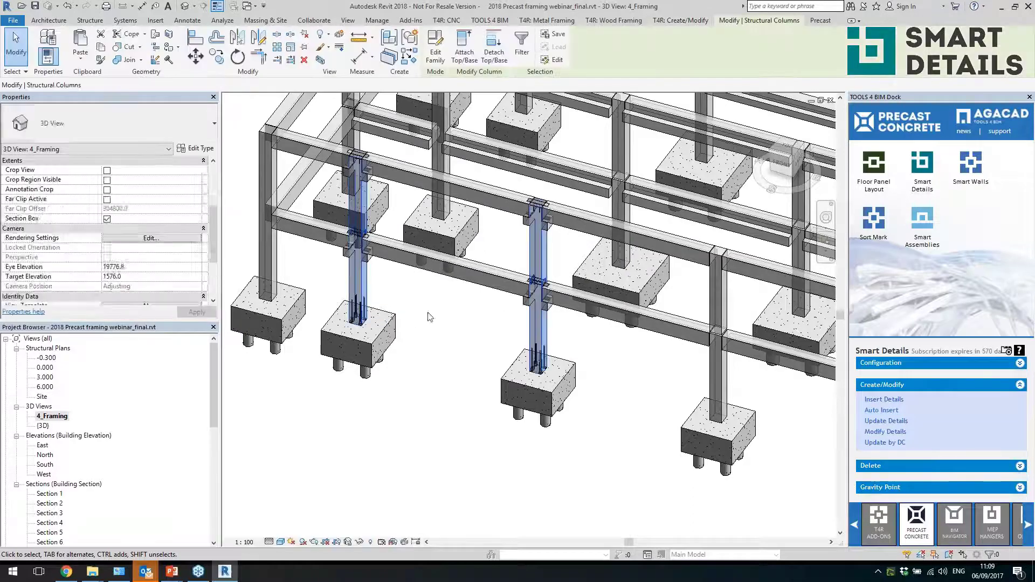
scroll(534, 323, up, 5)
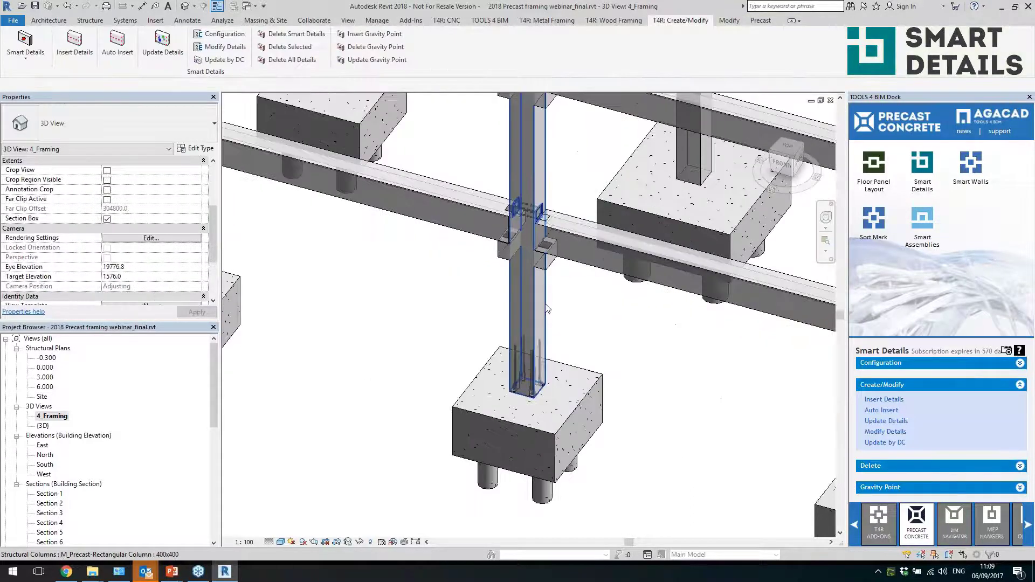
click(539, 264)
click(518, 247)
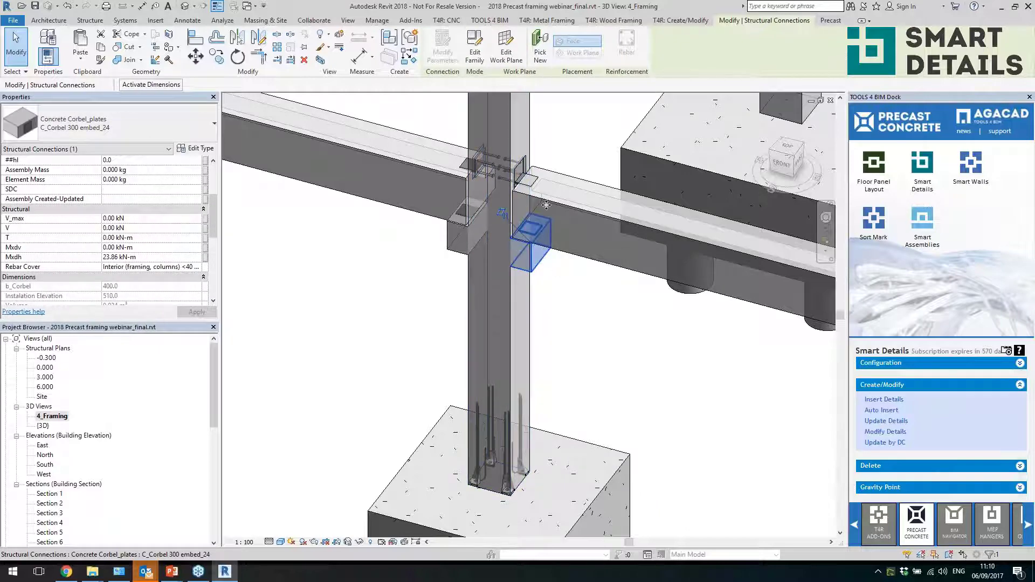
scroll(546, 205, up, 3)
click(497, 152)
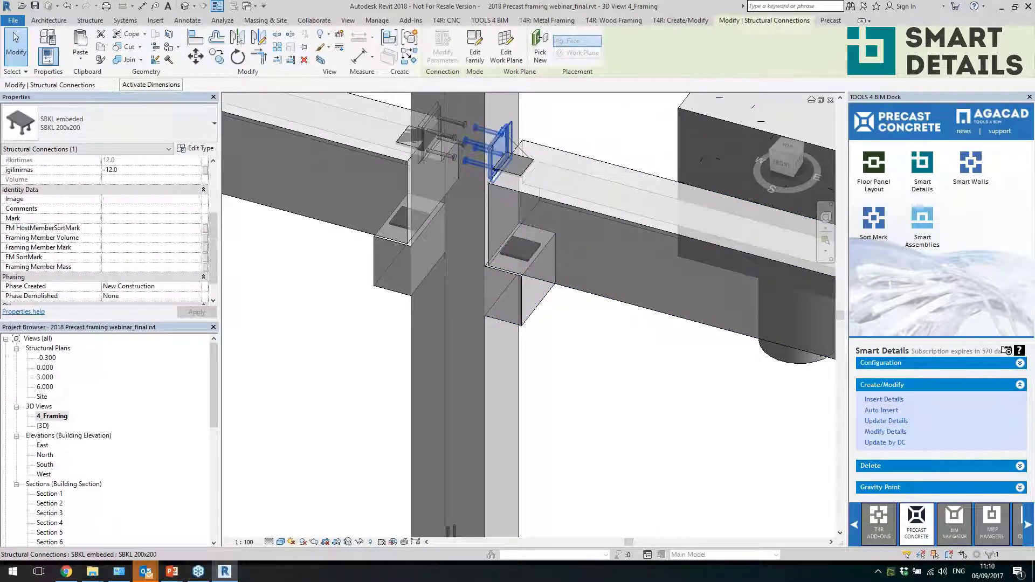
click(512, 164)
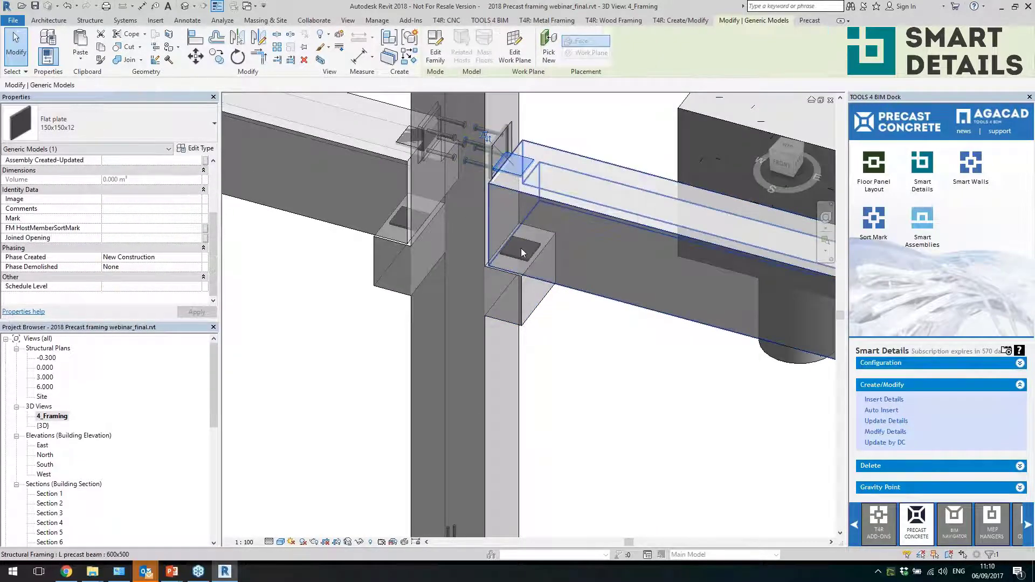
key(Escape)
scroll(520, 248, down, 6)
scroll(535, 472, up, 3)
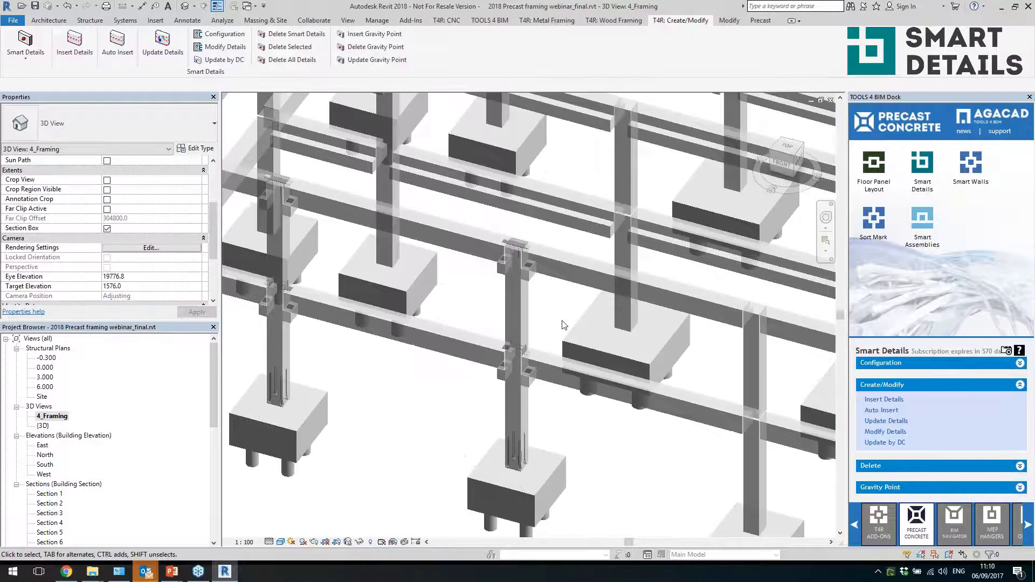
scroll(562, 324, up, 2)
click(510, 328)
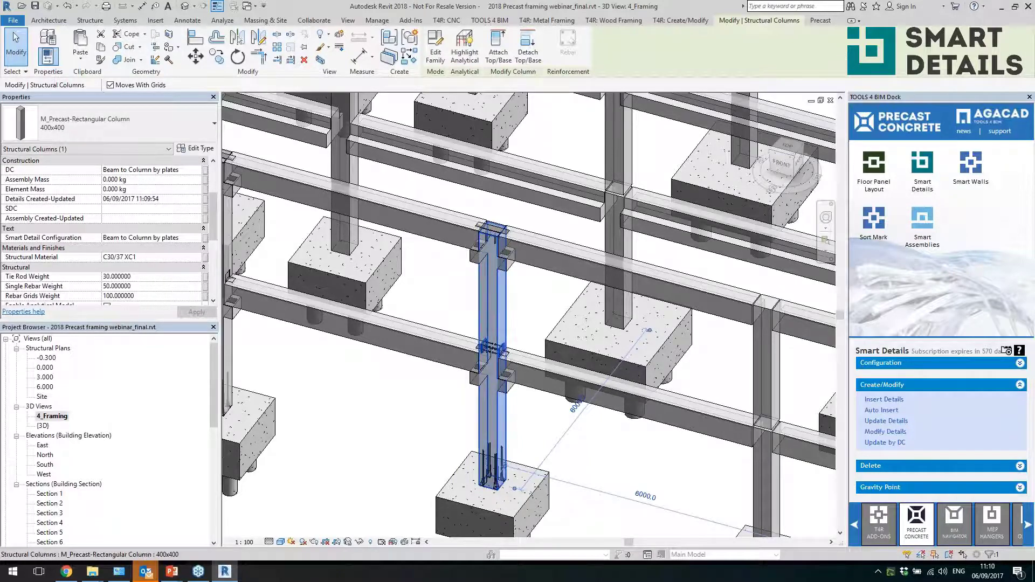
scroll(497, 484, down, 2)
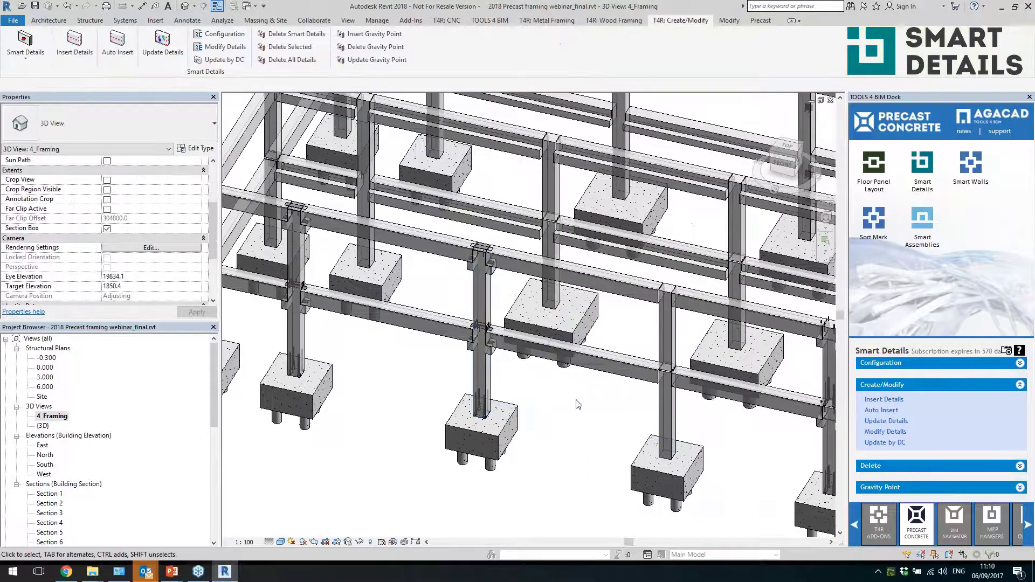
scroll(579, 403, down, 4)
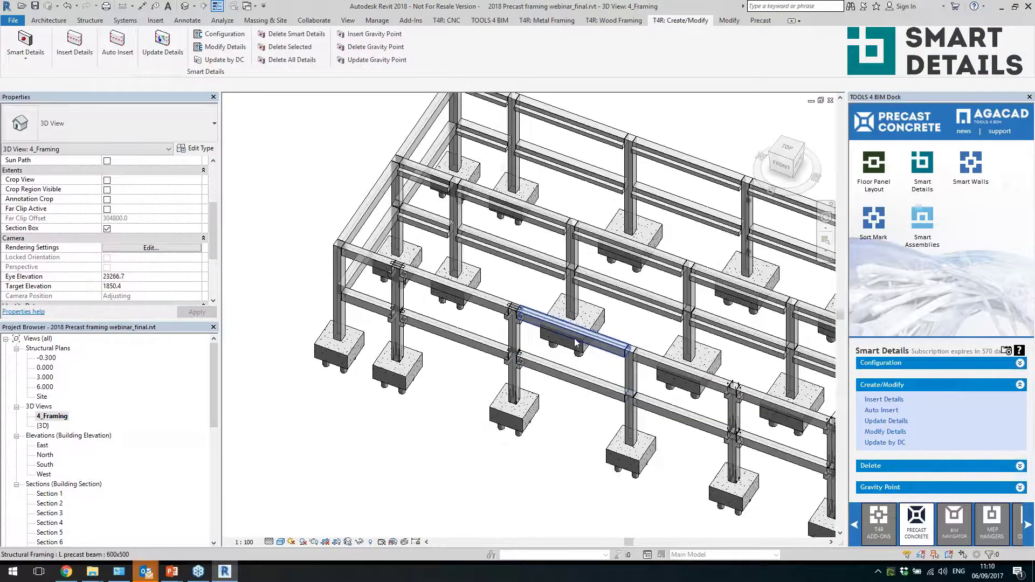
scroll(423, 324, down, 6)
shift+middle_drag(424, 323, 606, 348)
Filter the whole frame selection to its 17 Structural Columns and run Smart Details Auto Insert
drag(606, 348, 469, 292)
click(762, 117)
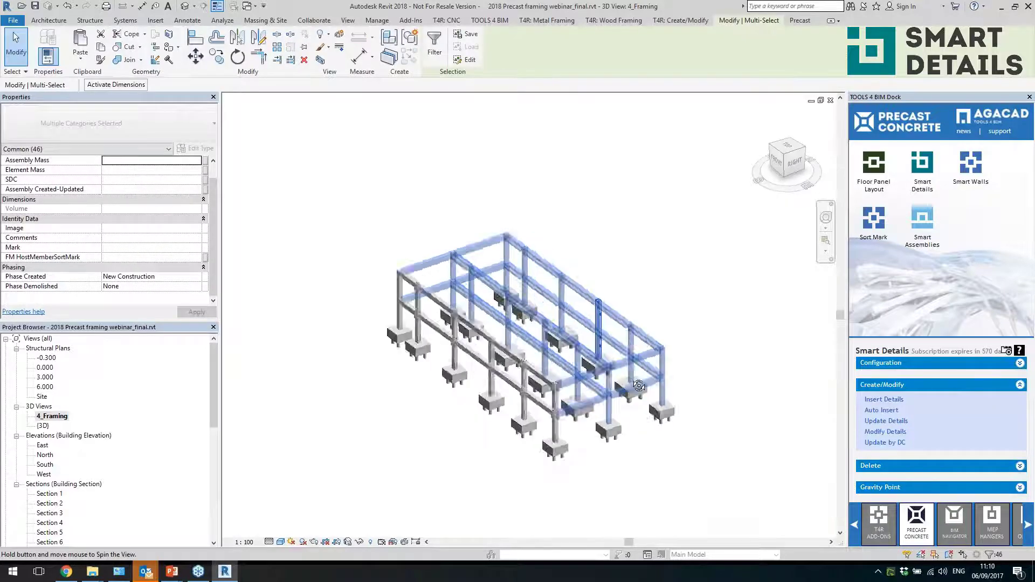
click(434, 43)
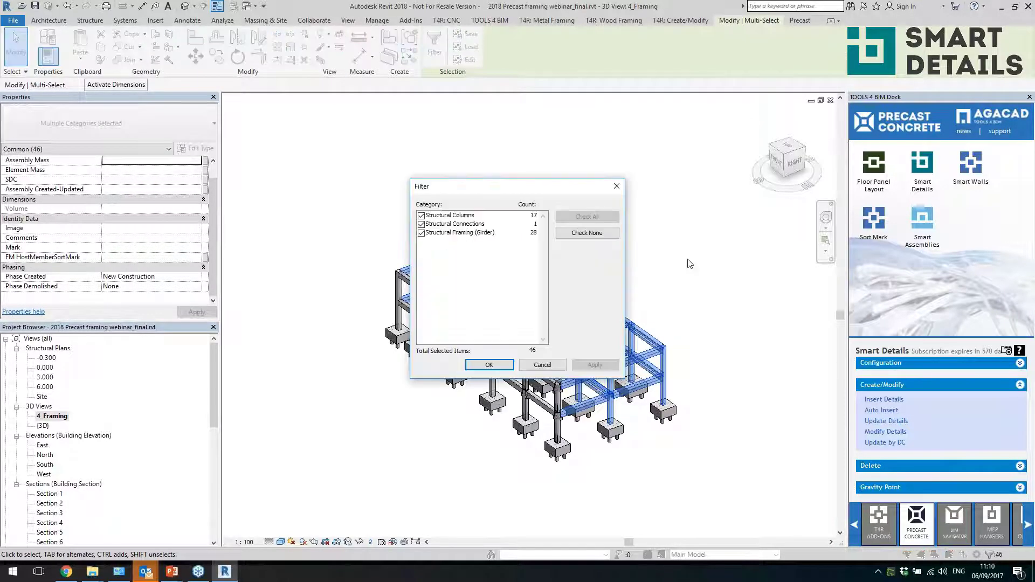
click(587, 233)
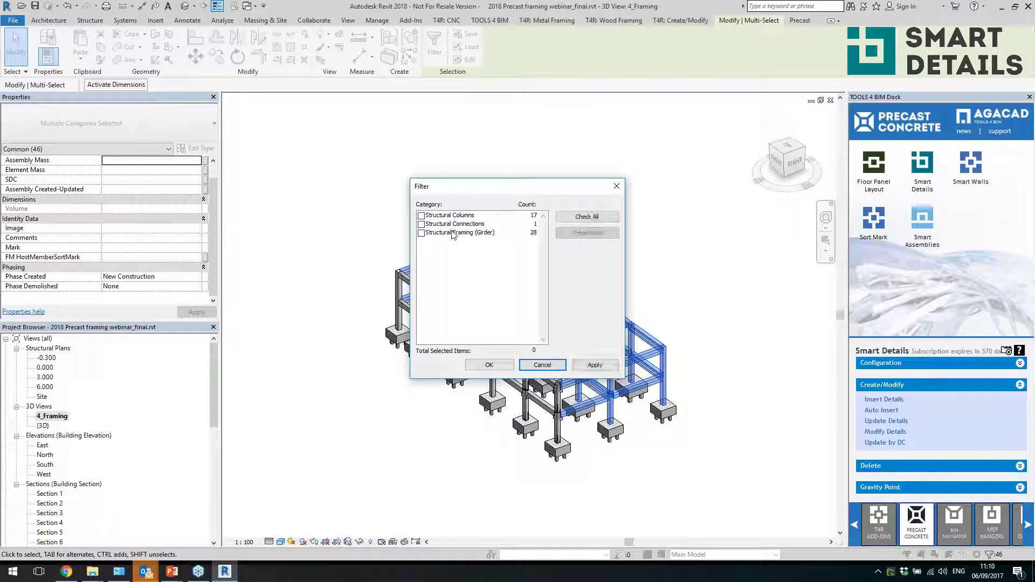
click(422, 232)
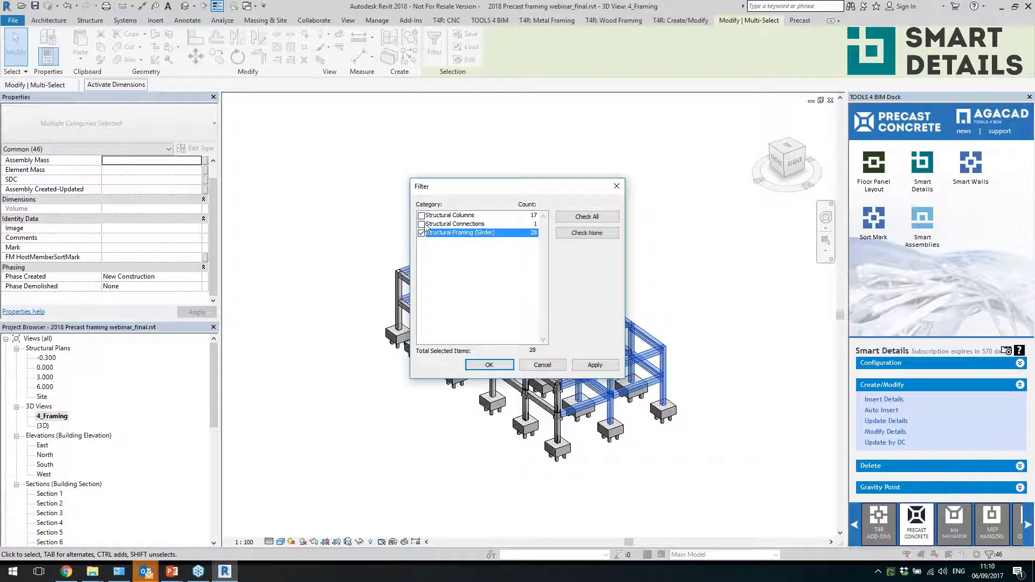
click(421, 233)
click(421, 216)
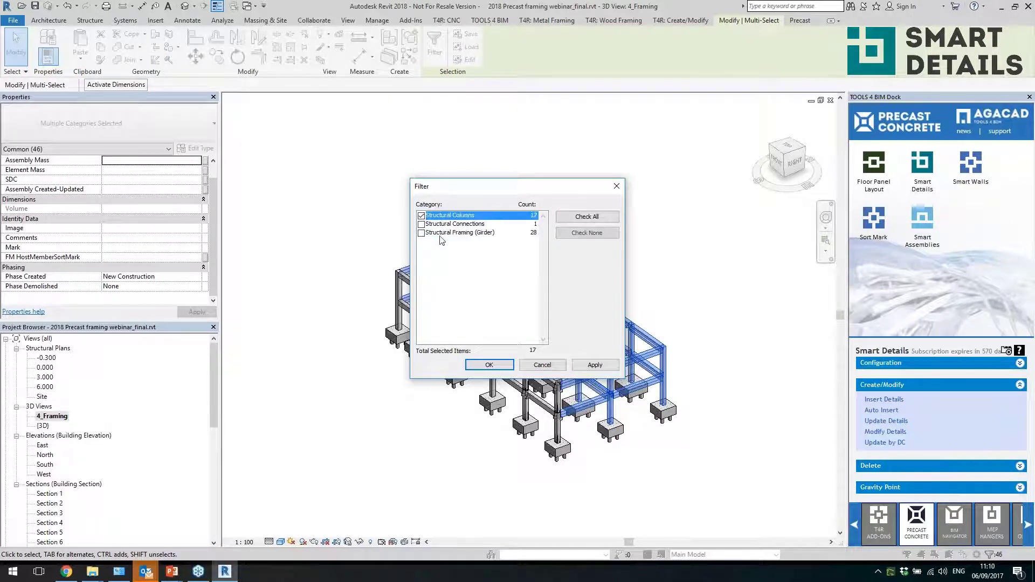
click(489, 365)
click(888, 409)
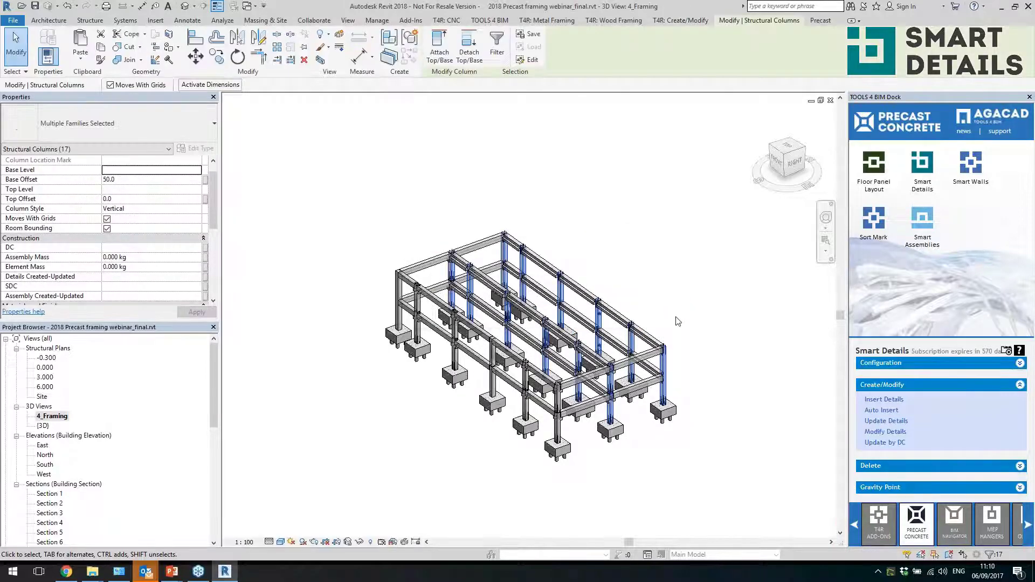
Zoom to a precast column and inspect its auto-inserted PCs connection detail
scroll(543, 314, up, 5)
scroll(578, 261, down, 1)
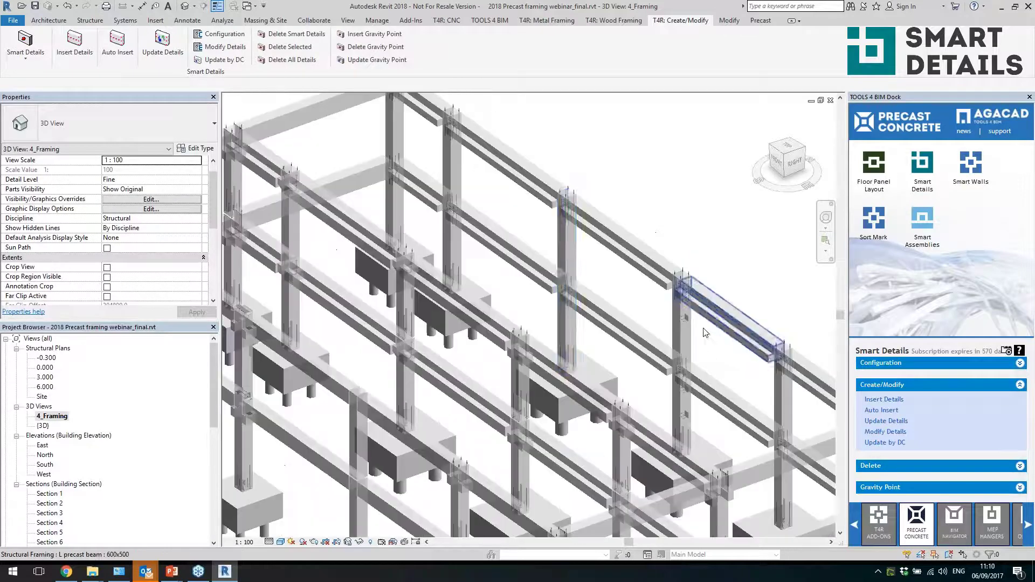
click(578, 261)
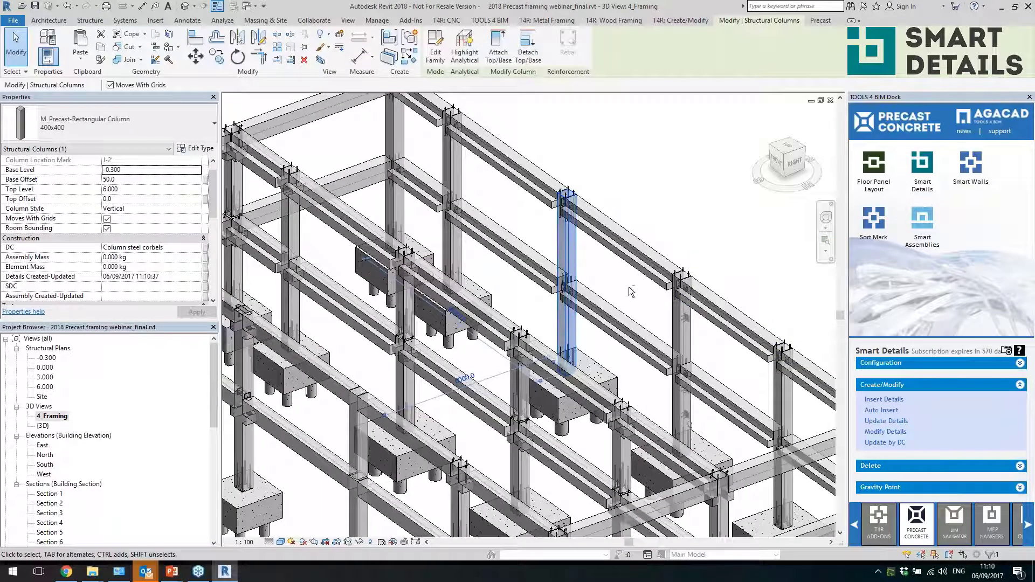
key(z)
key(f)
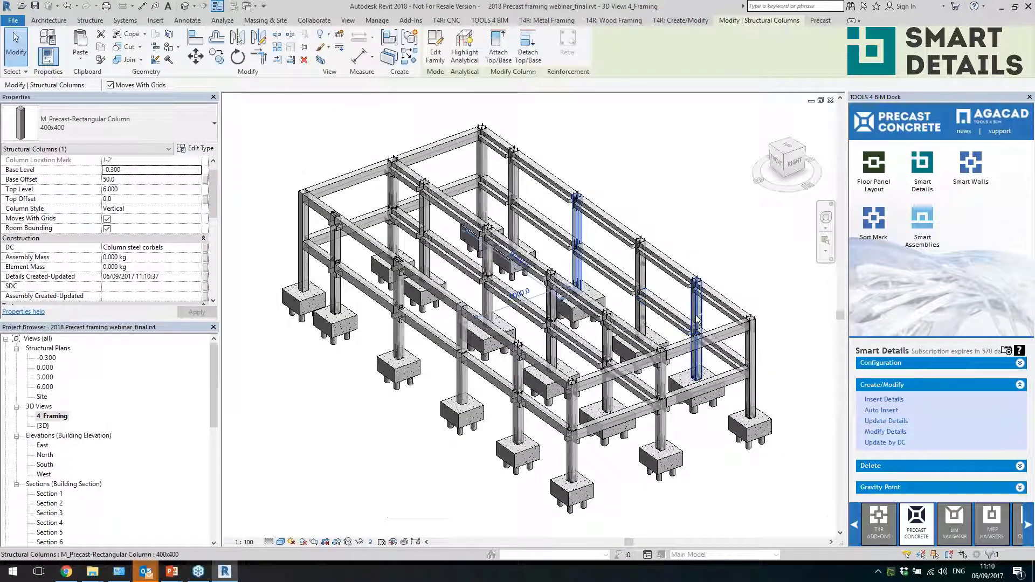
shift+middle_drag(540, 312, 588, 312)
scroll(588, 312, up, 5)
scroll(588, 291, up, 5)
click(586, 290)
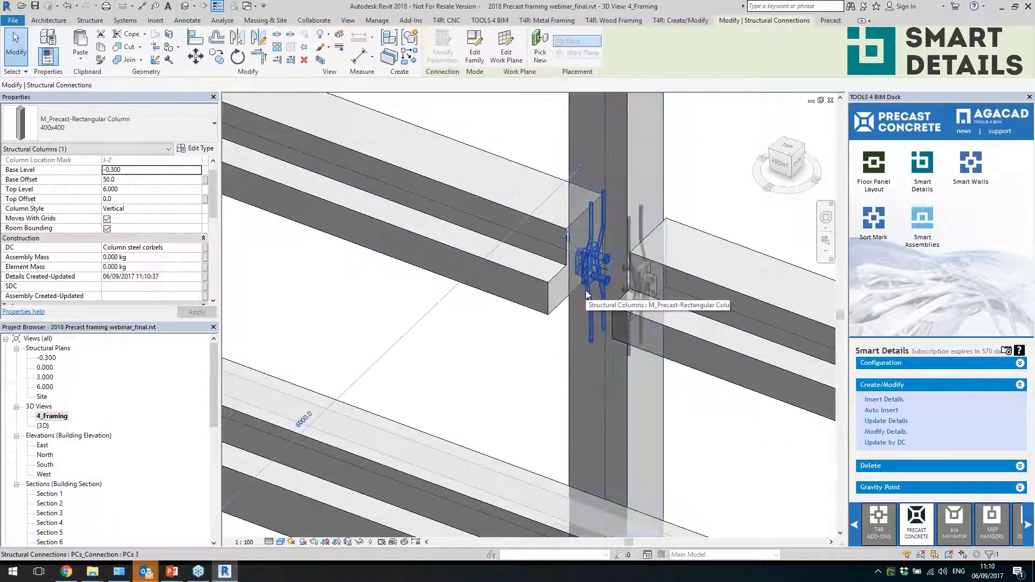
Window-select the two long upper beams and the short beams beside them
scroll(616, 277, down, 2)
scroll(563, 258, down, 5)
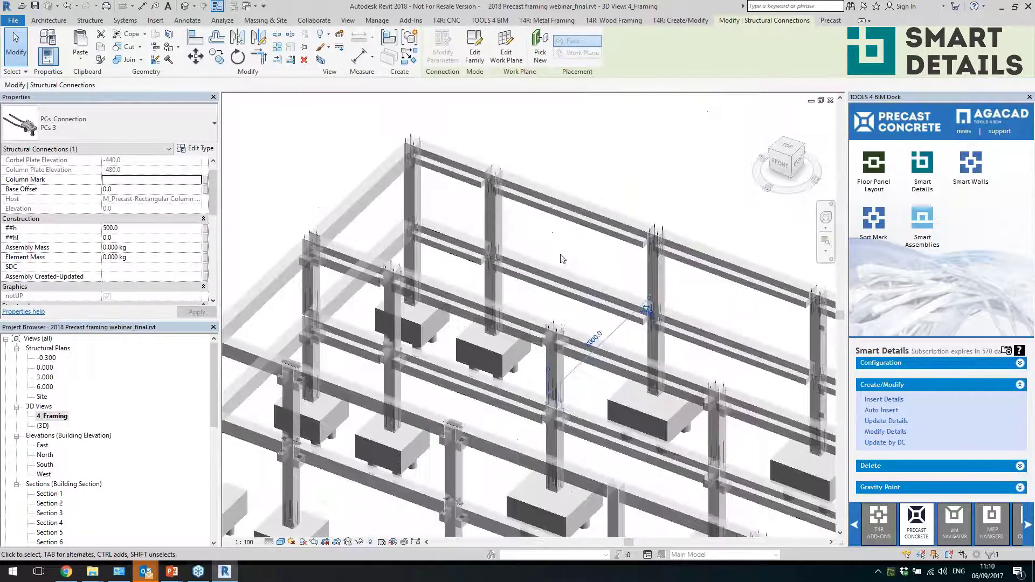
drag(572, 157, 545, 318)
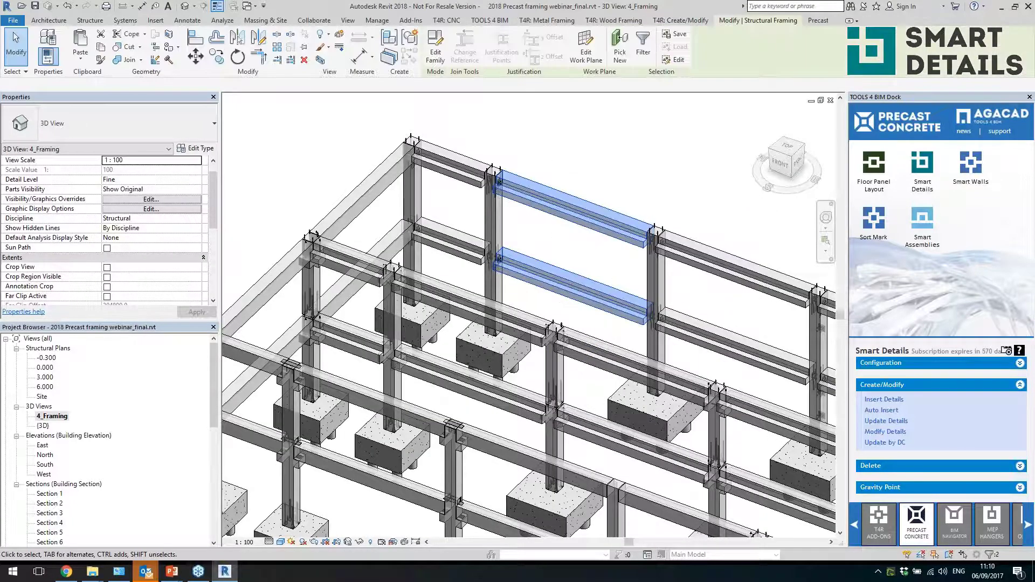
ctrl+drag(467, 132, 444, 237)
Add beams until twelve girders are selected and run Smart Details Auto Insert on them
ctrl+click(442, 294)
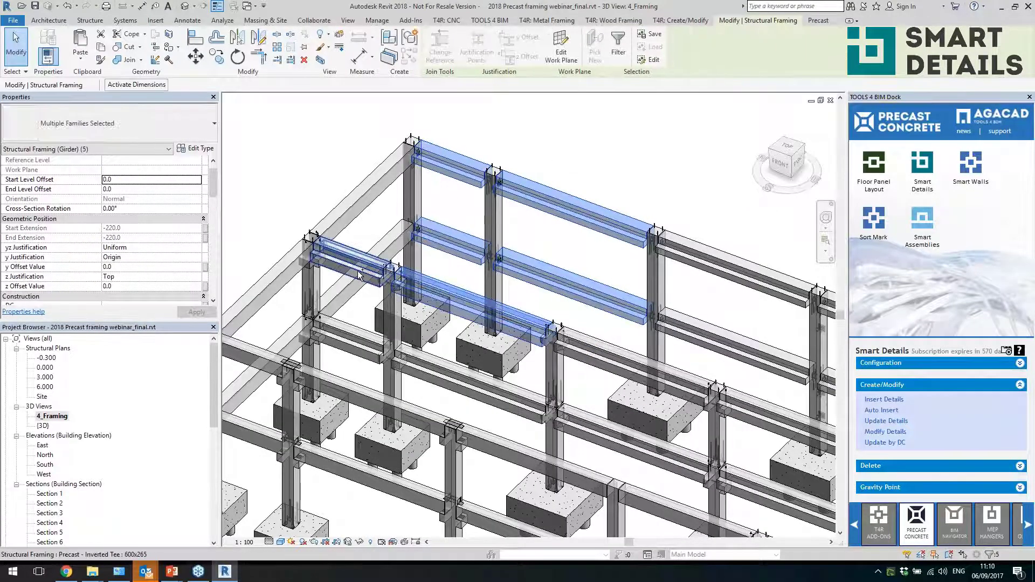
ctrl+click(350, 262)
ctrl+click(361, 338)
scroll(377, 345, down, 4)
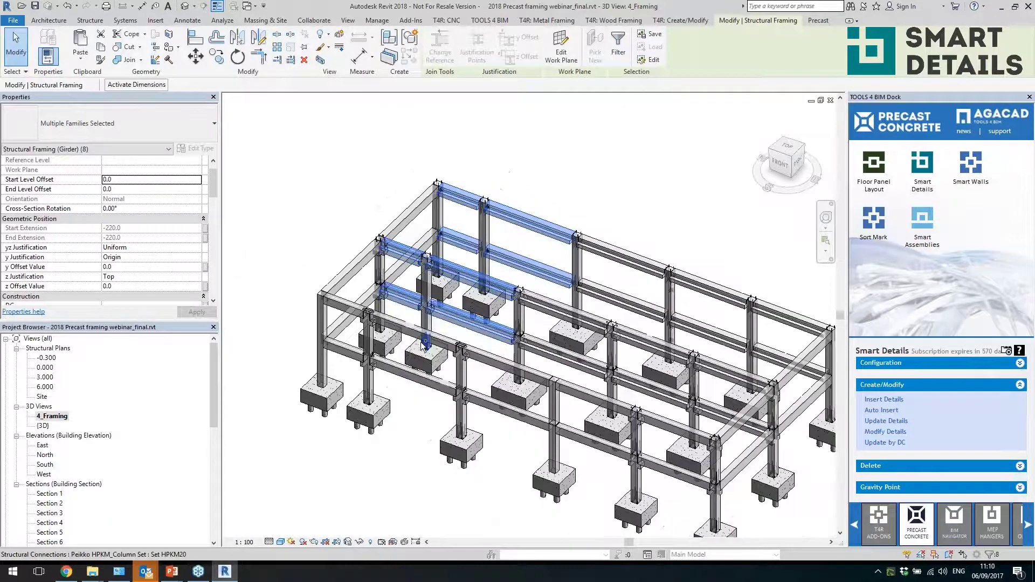
ctrl+click(412, 373)
ctrl+click(345, 347)
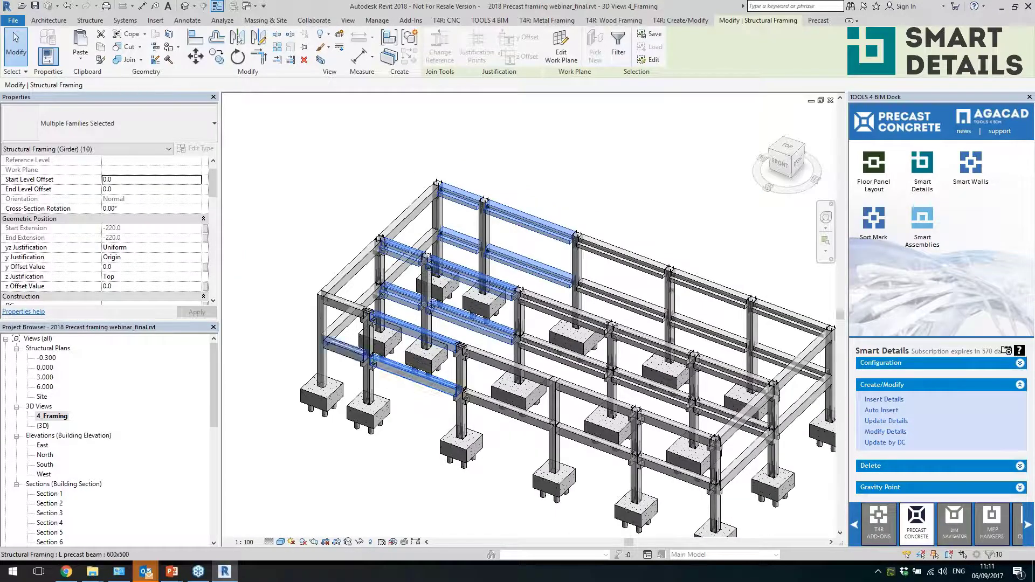
ctrl+click(351, 315)
ctrl+click(509, 404)
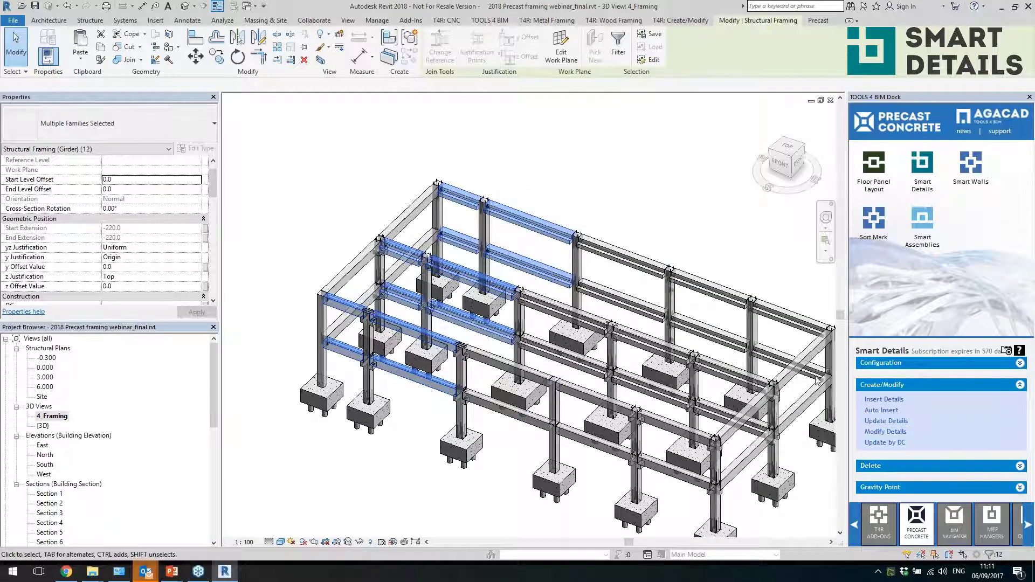
click(880, 411)
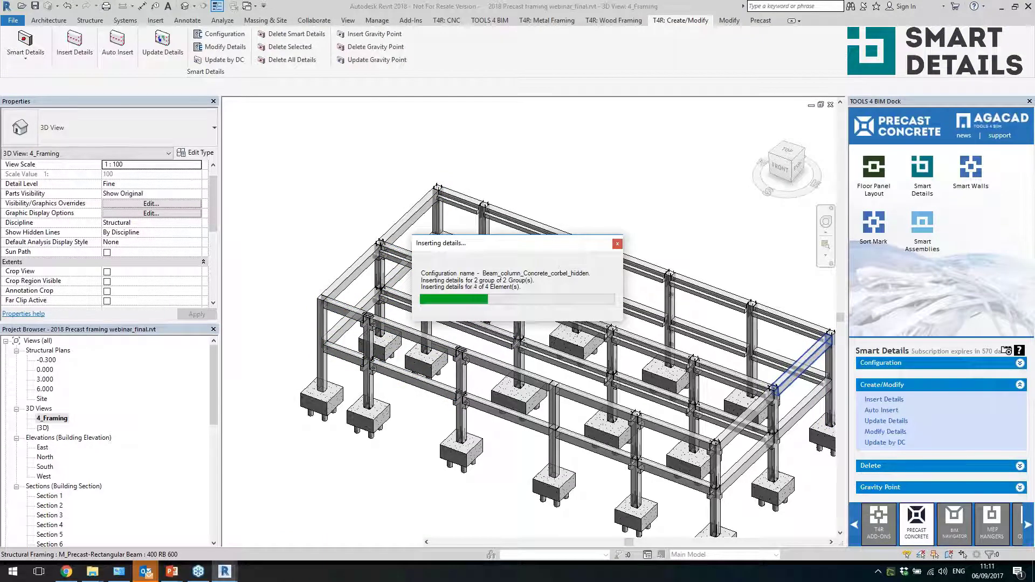
Inspect the resulting details on a beam in the middle bay
scroll(511, 268, up, 5)
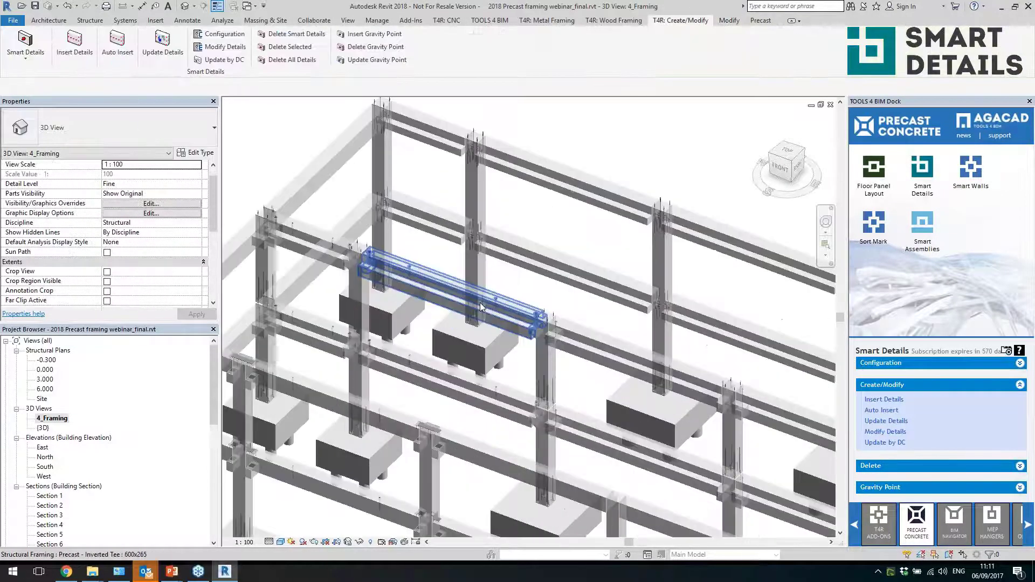
scroll(539, 280, down, 3)
scroll(604, 318, up, 2)
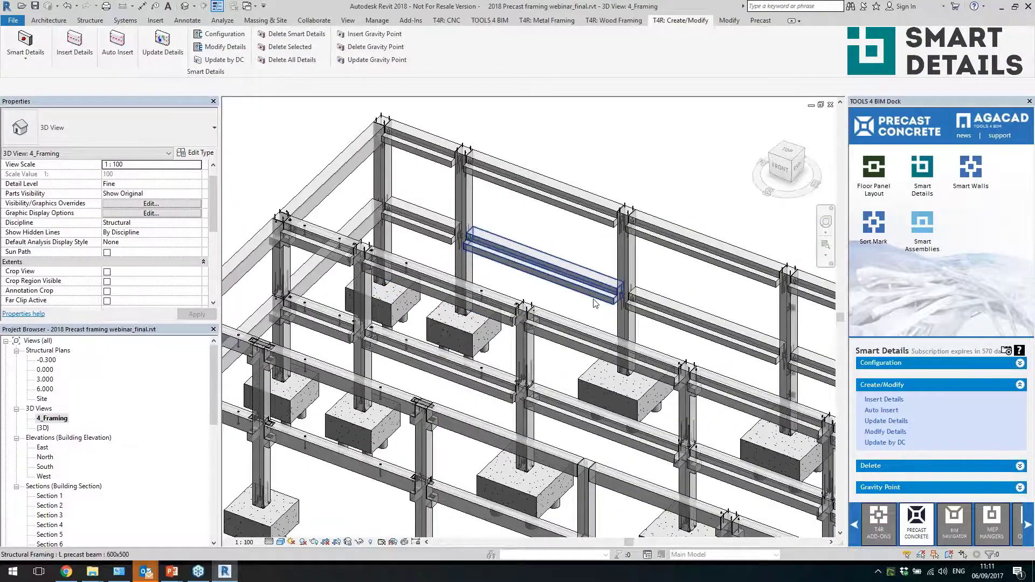
click(540, 267)
scroll(583, 218, up, 2)
Select the lower and upper beams of the next bay
ctrl+click(584, 218)
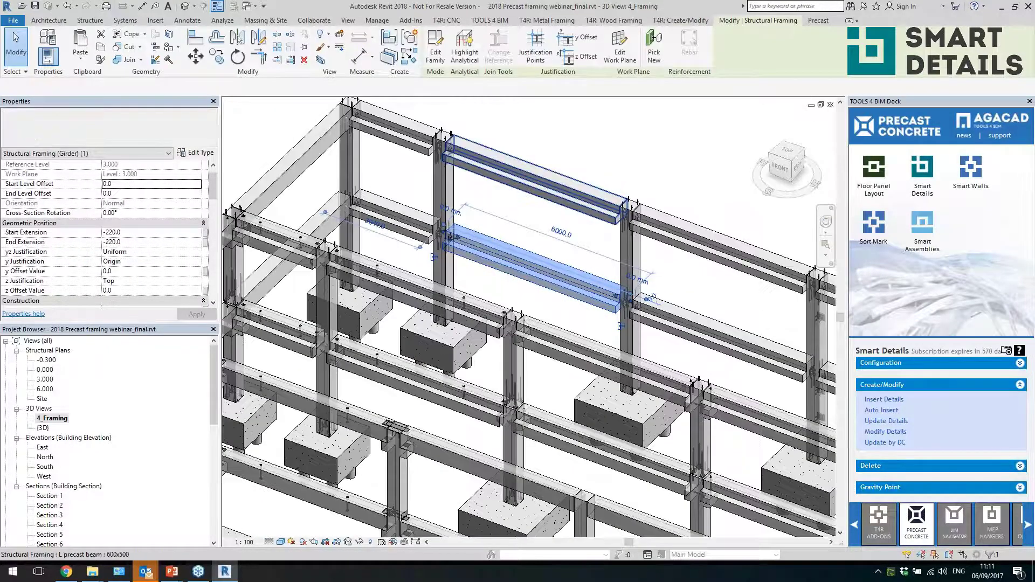
drag(214, 192, 208, 221)
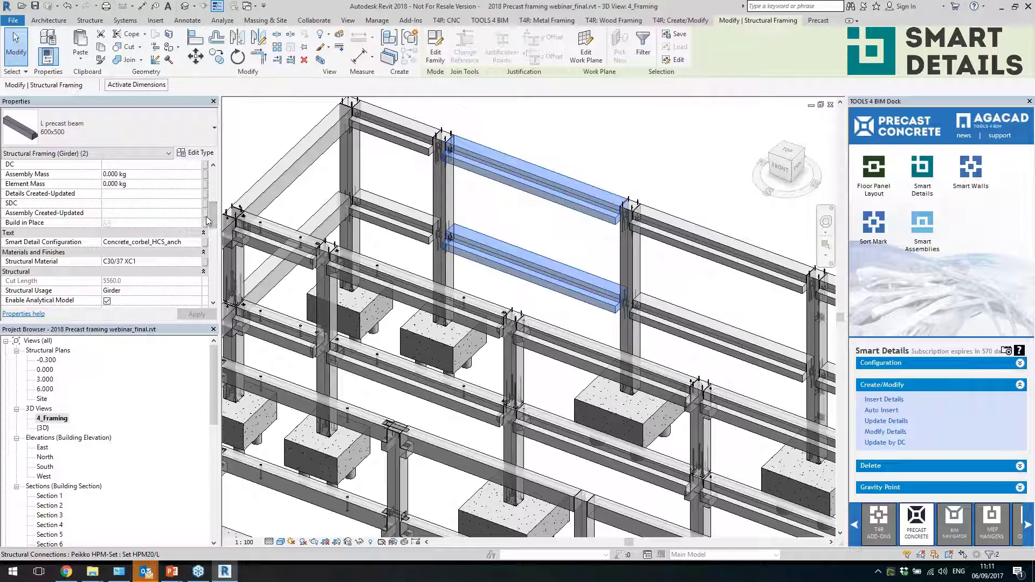
scroll(542, 258, down, 2)
scroll(542, 257, up, 4)
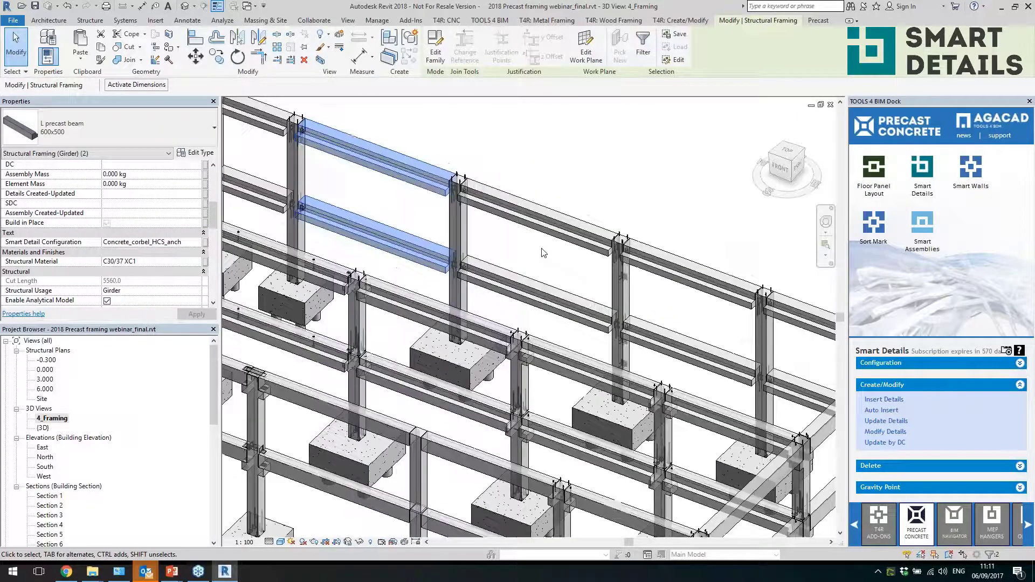
click(542, 258)
click(537, 303)
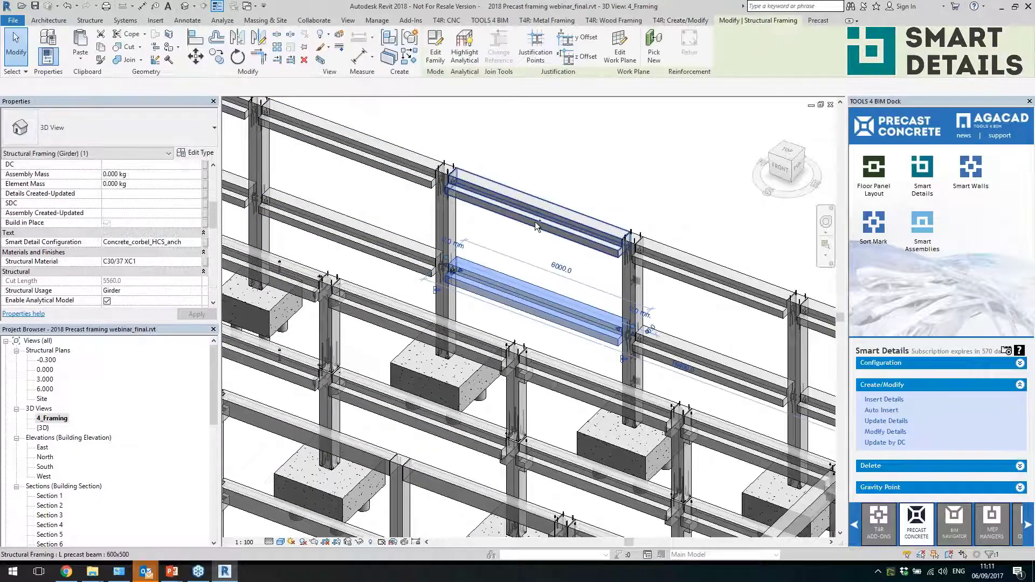
ctrl+click(535, 222)
click(571, 145)
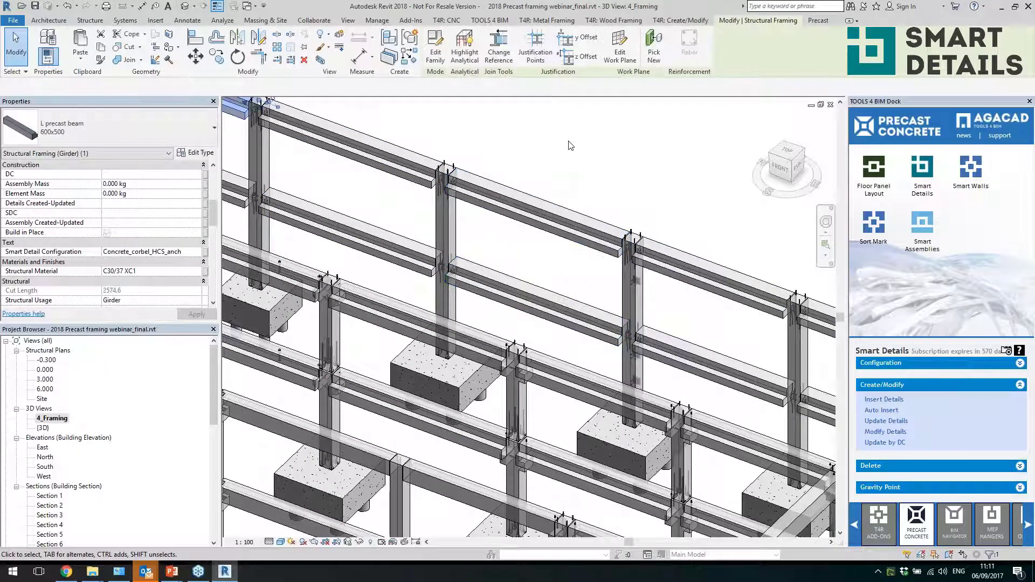
Insert the 'Beam_Column Steel corbel' configuration into both selected beams
click(487, 233)
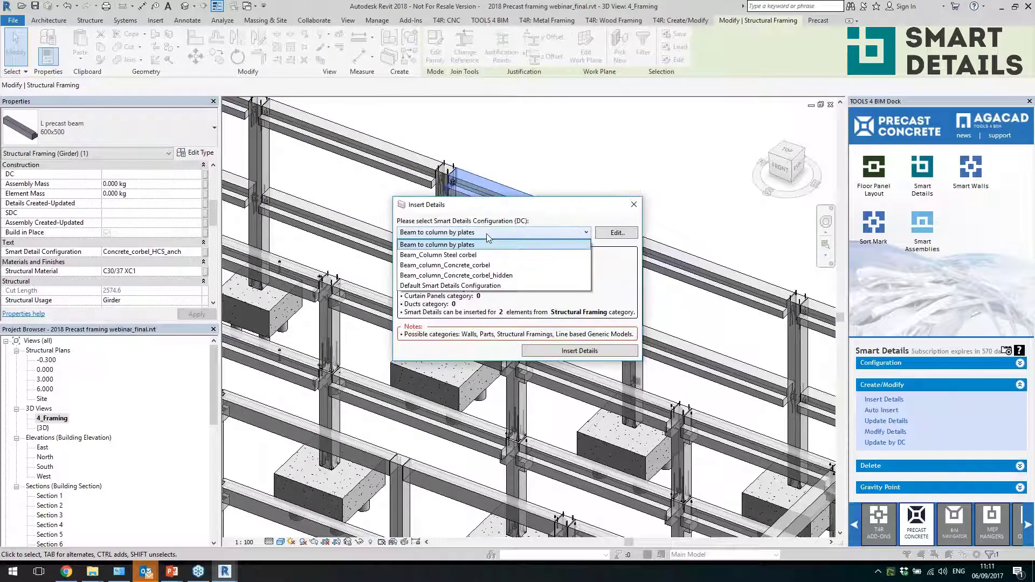
click(491, 255)
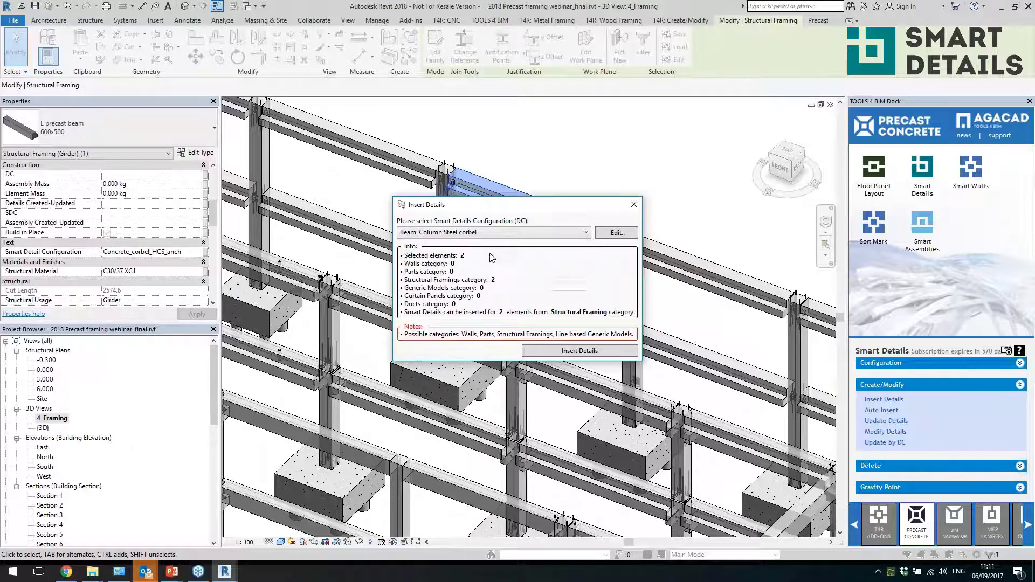
click(546, 351)
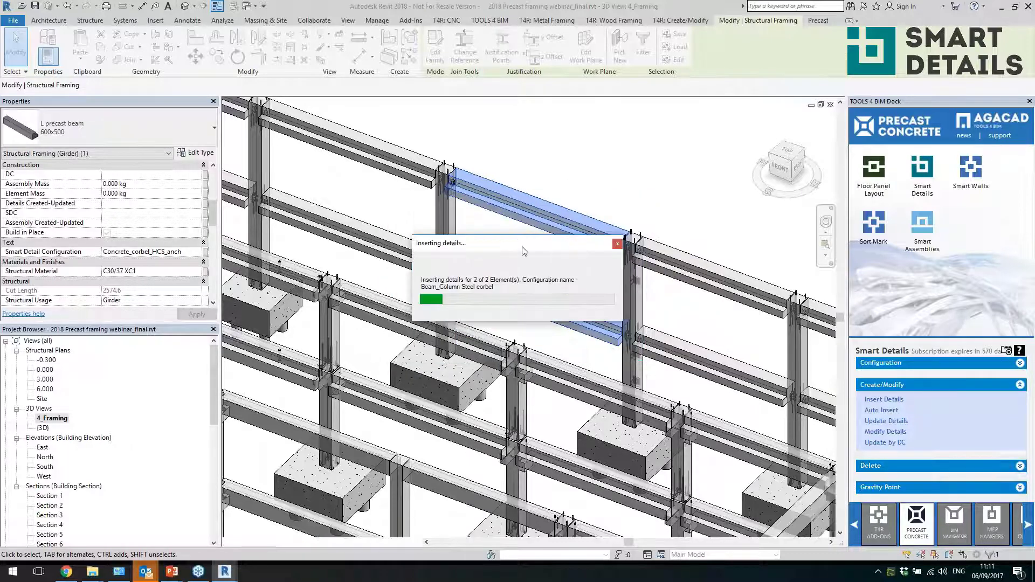
scroll(487, 203, up, 6)
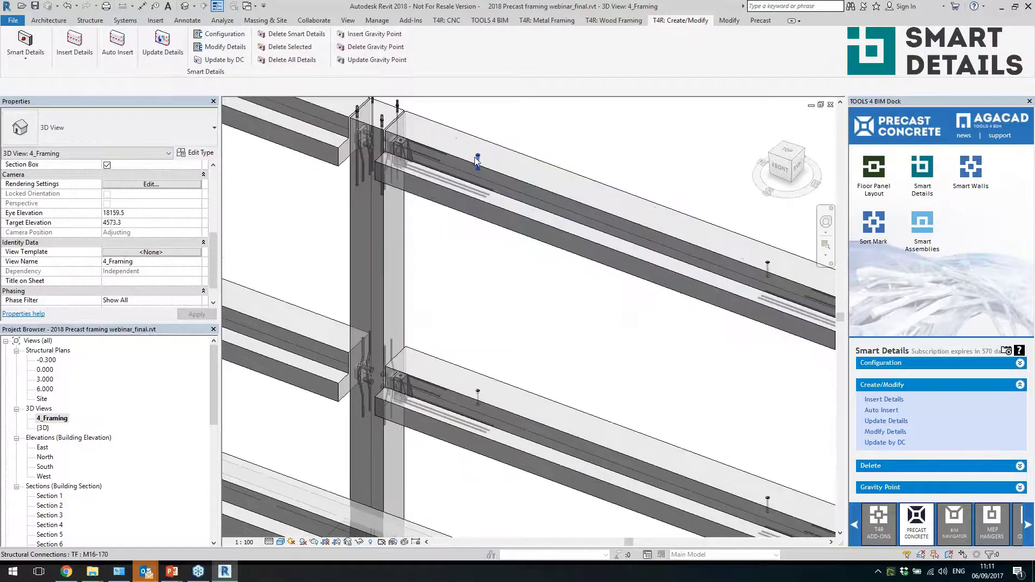
Inspect the newly inserted beam connection detail
click(454, 211)
scroll(465, 228, down, 4)
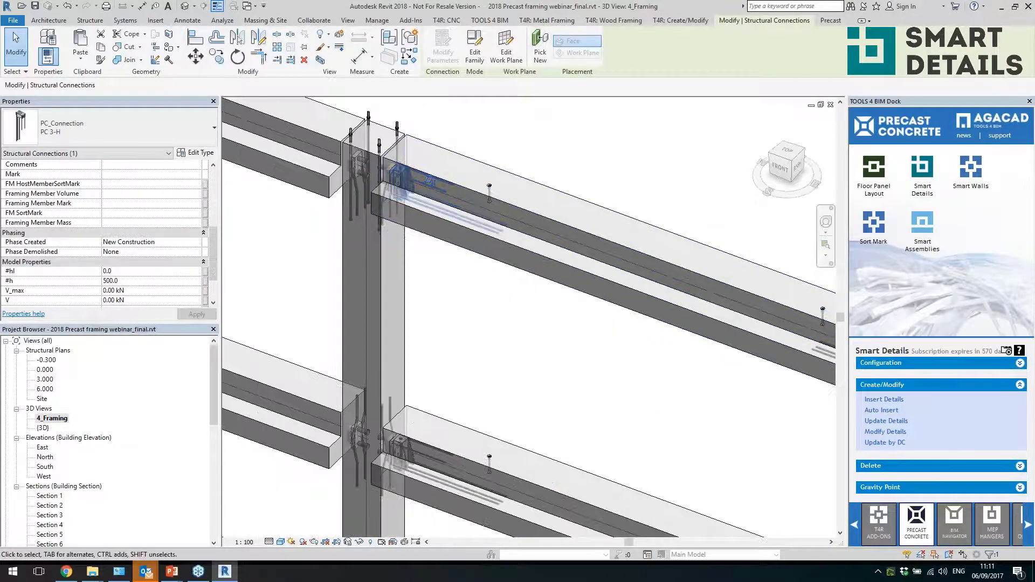
key(Escape)
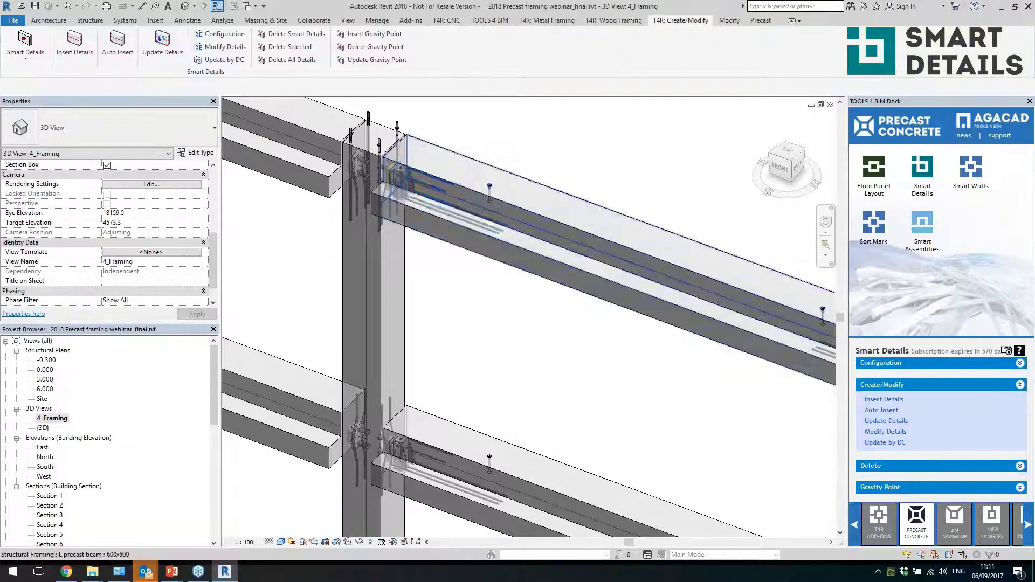
scroll(397, 170, up, 3)
click(398, 170)
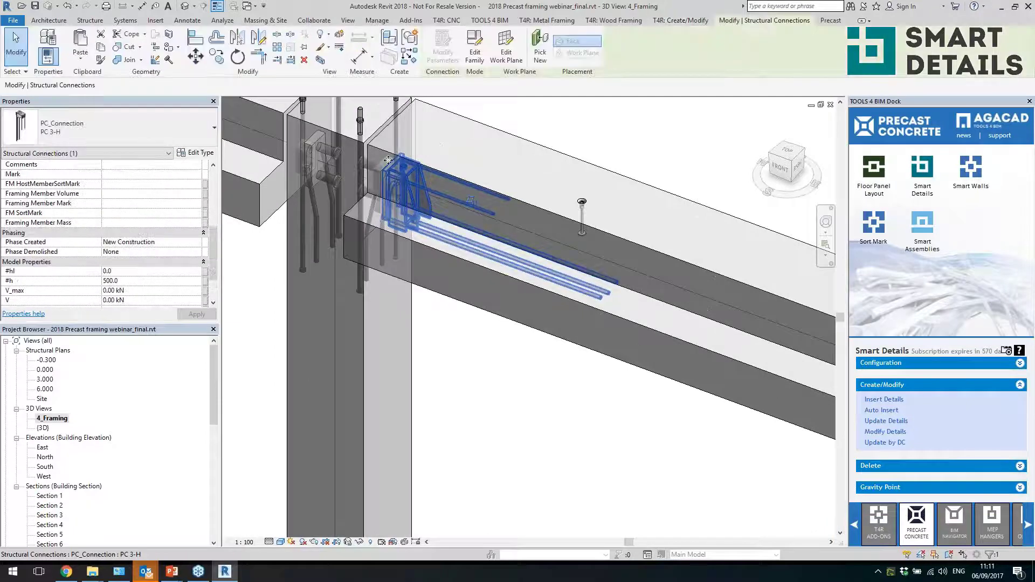
scroll(388, 160, down, 5)
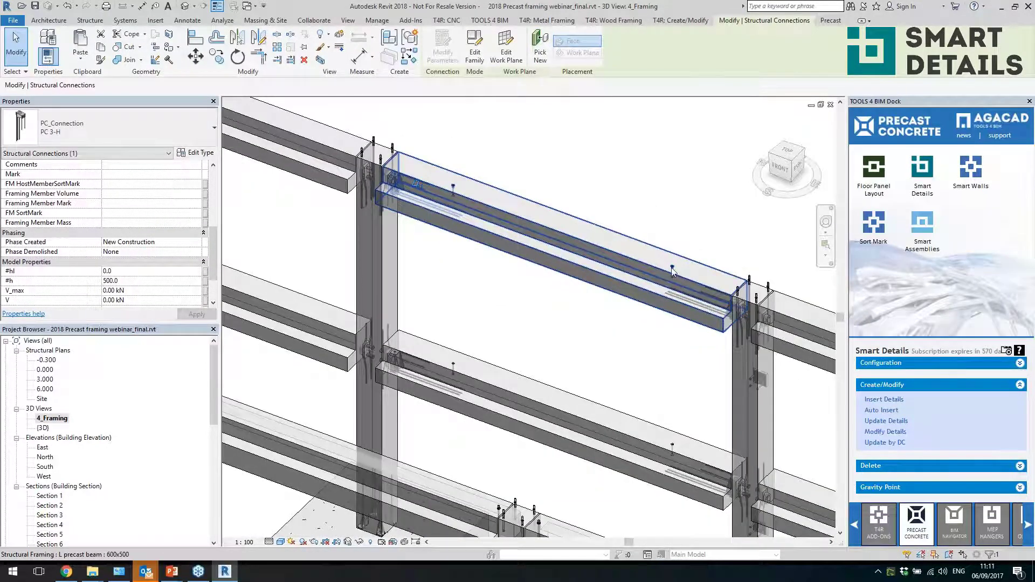
Open Smart Details Modify (Update) for the TF M16-170 anchor on the L precast beam 600x500
click(672, 268)
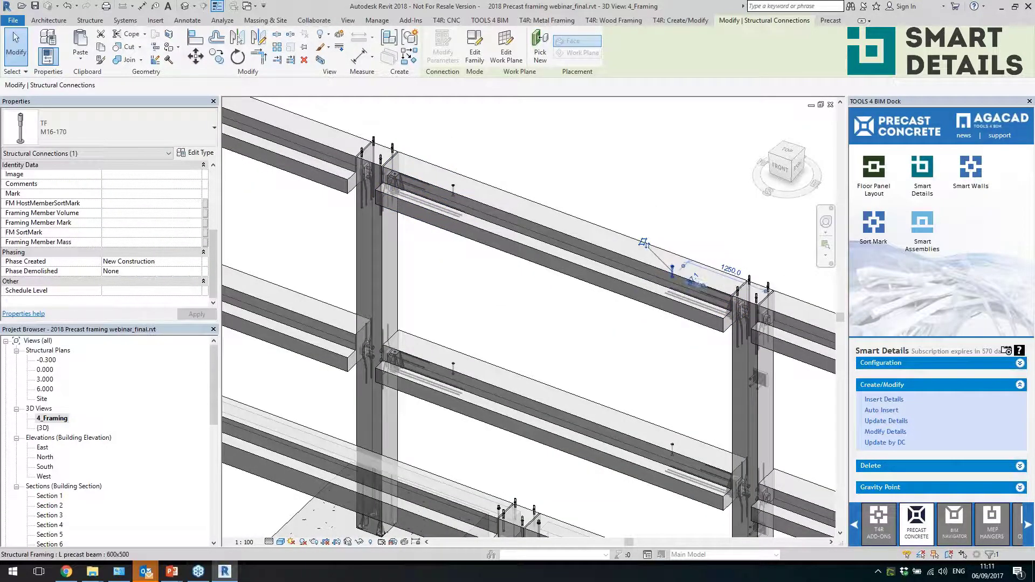
click(669, 269)
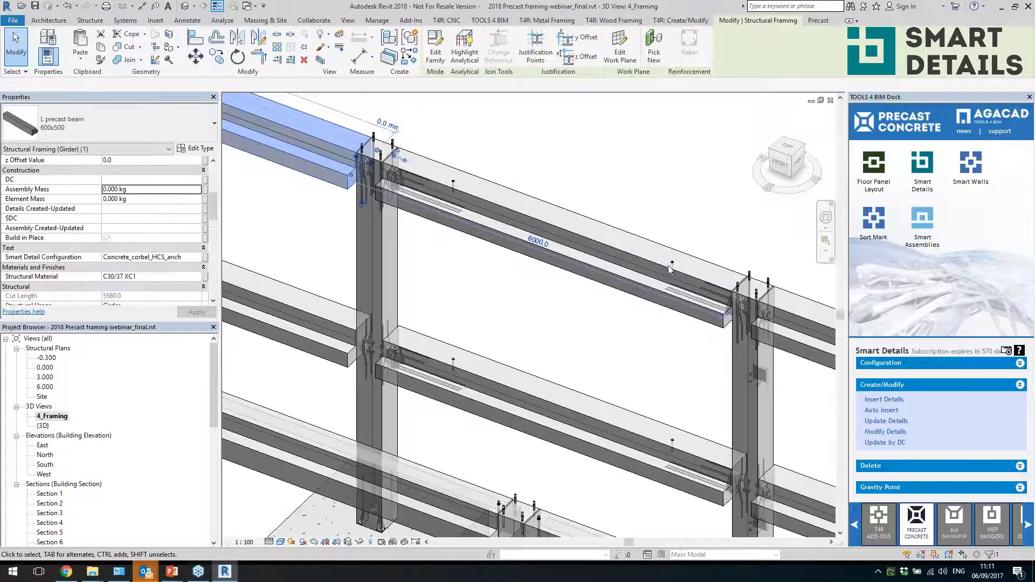
double_click(668, 270)
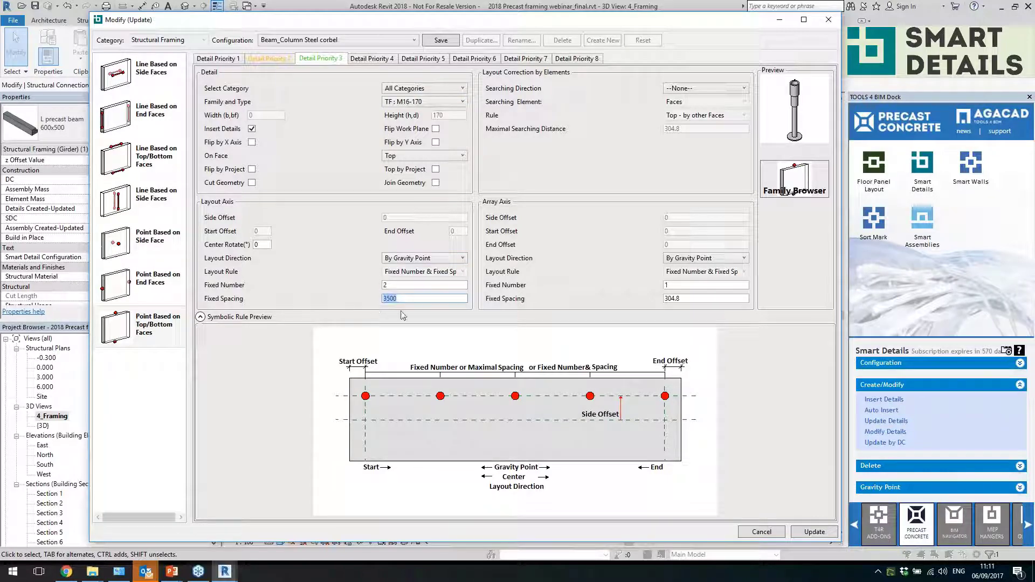
Close the Beam_Column Steel corbel Modify (Update) dialog without applying changes
click(828, 21)
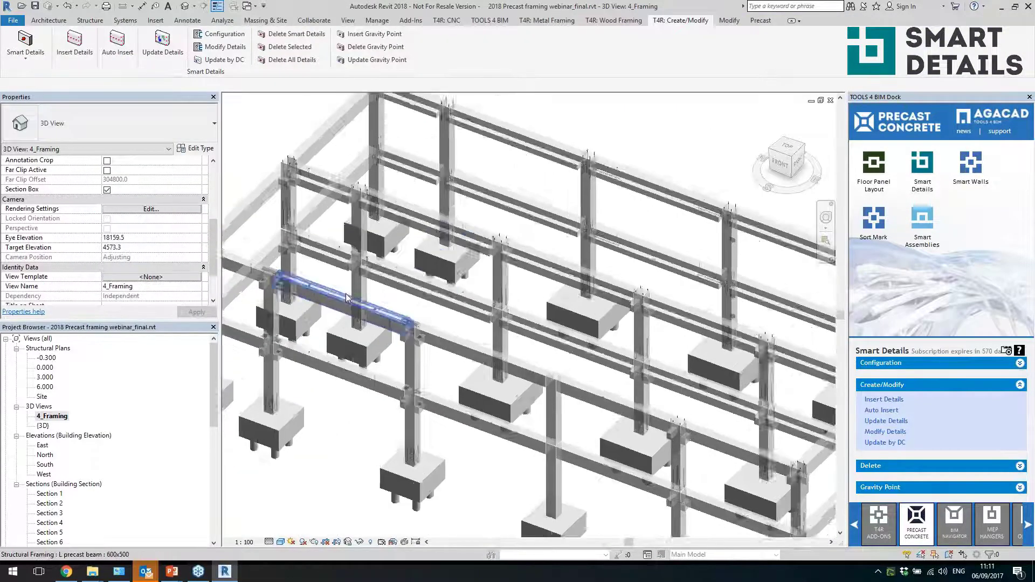
scroll(346, 299, up, 10)
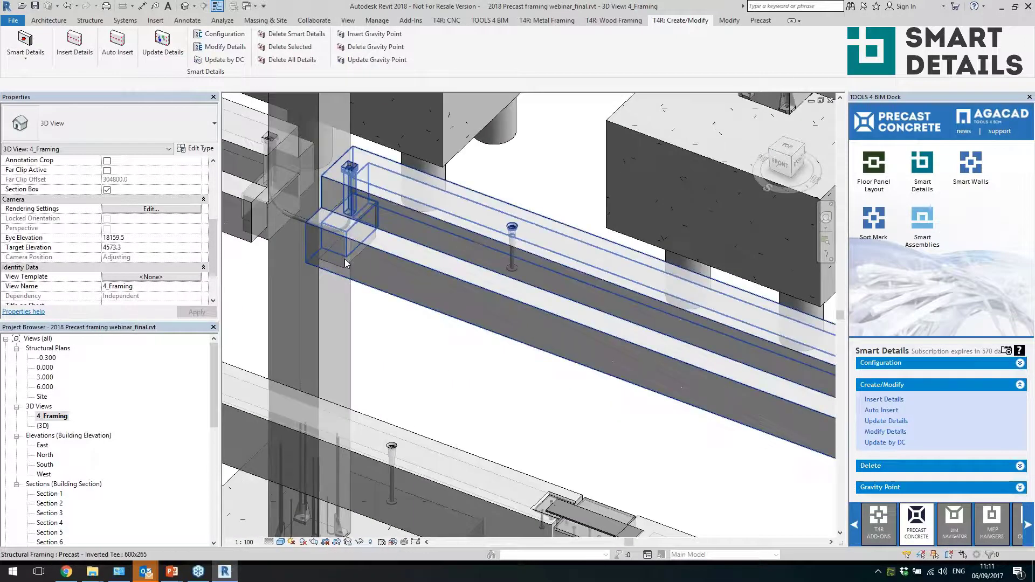
click(345, 259)
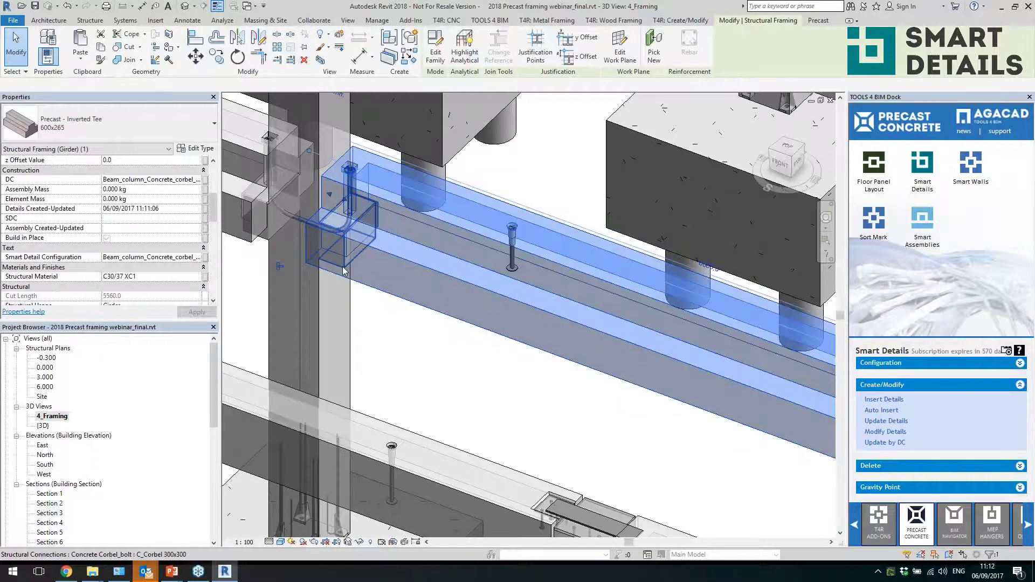
scroll(354, 284, up, 2)
shift+middle_drag(354, 284, 439, 247)
click(439, 247)
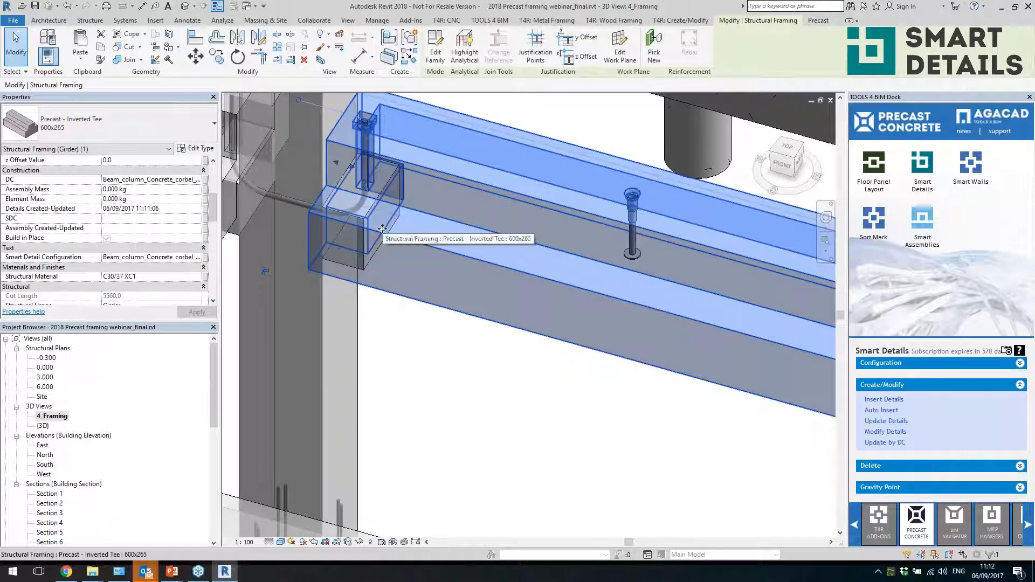
key(h)
key(i)
scroll(398, 318, down, 2)
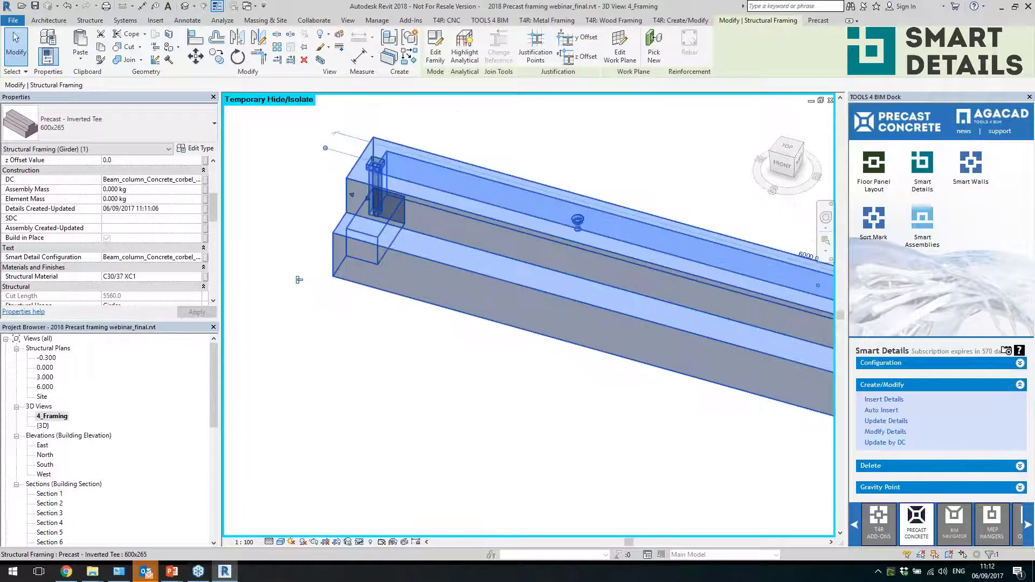
scroll(270, 336, up, 3)
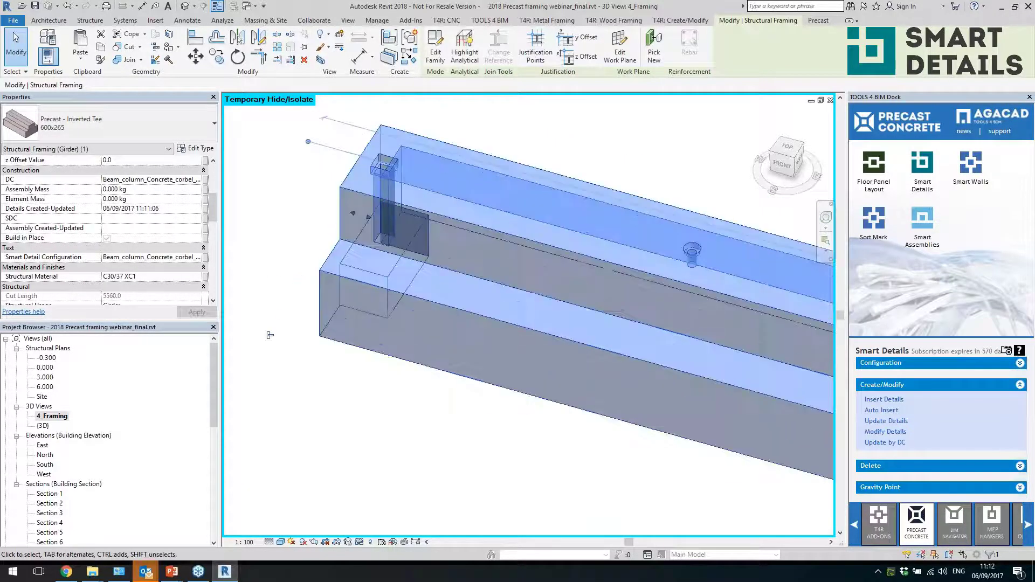
scroll(368, 205, down, 3)
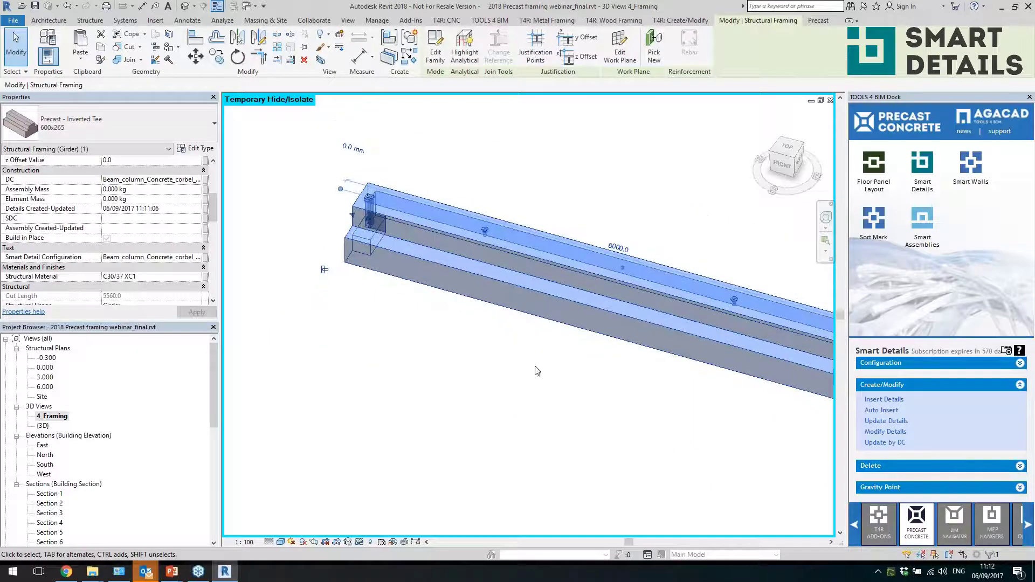
click(359, 542)
click(394, 530)
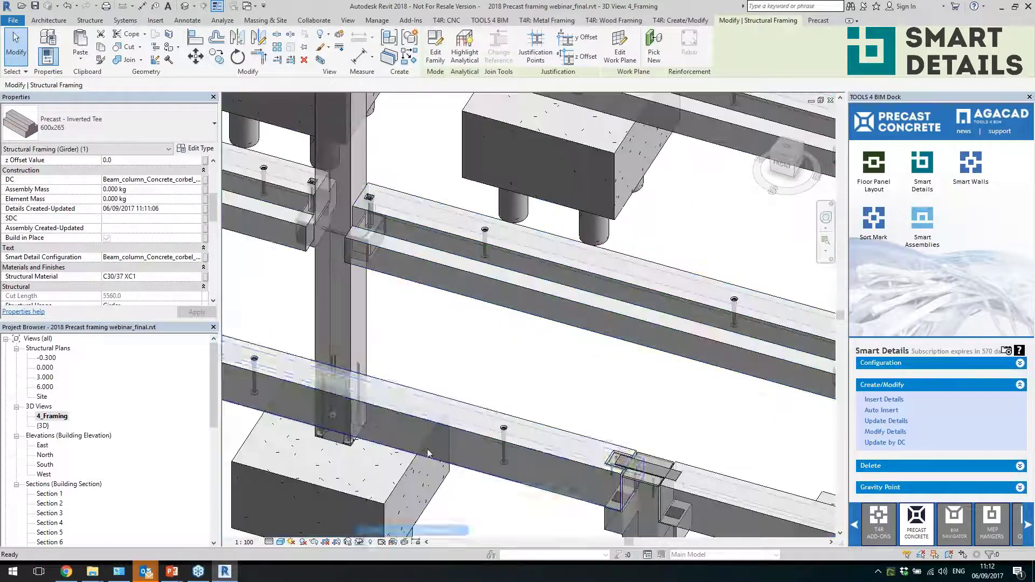
click(386, 296)
scroll(386, 296, down, 6)
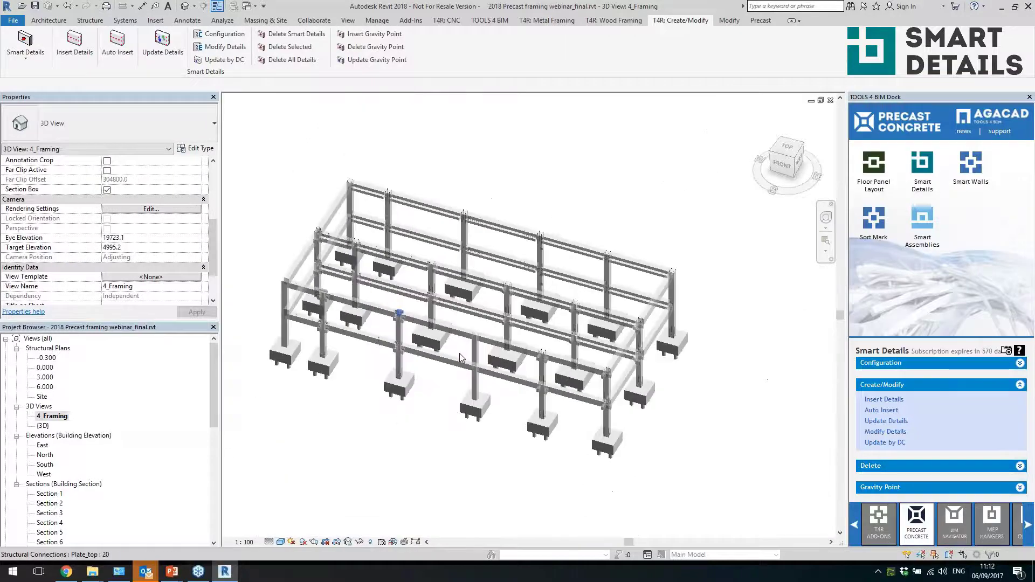
scroll(346, 328, up, 5)
scroll(347, 327, up, 2)
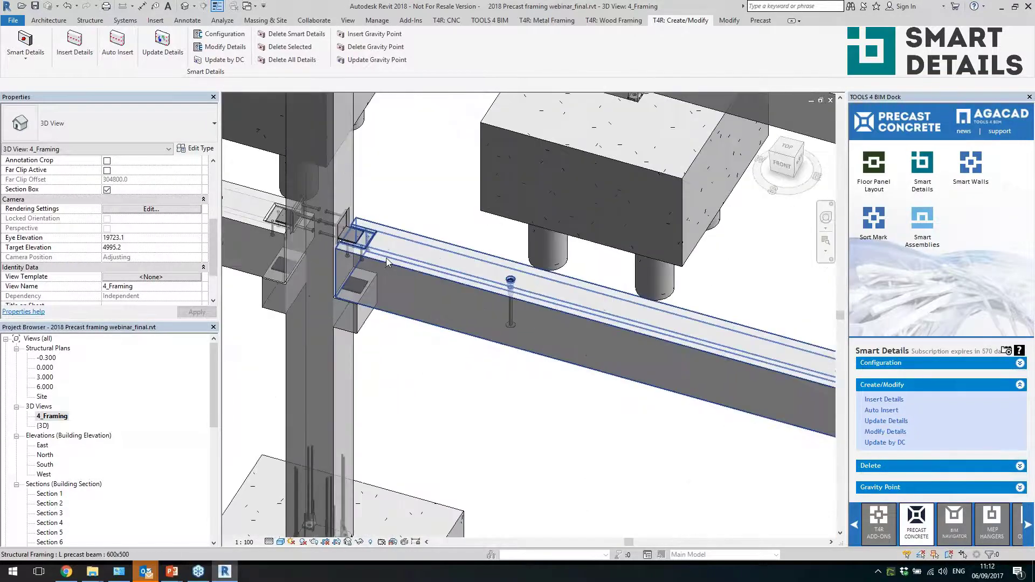
click(386, 258)
scroll(386, 257, up, 3)
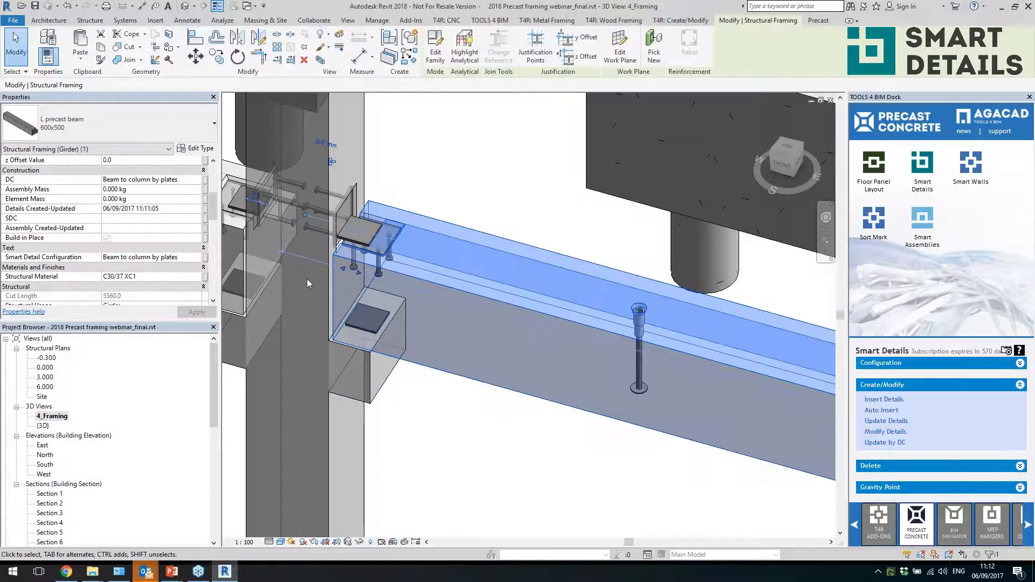
key(Escape)
scroll(306, 279, down, 5)
scroll(306, 280, up, 2)
scroll(306, 279, down, 5)
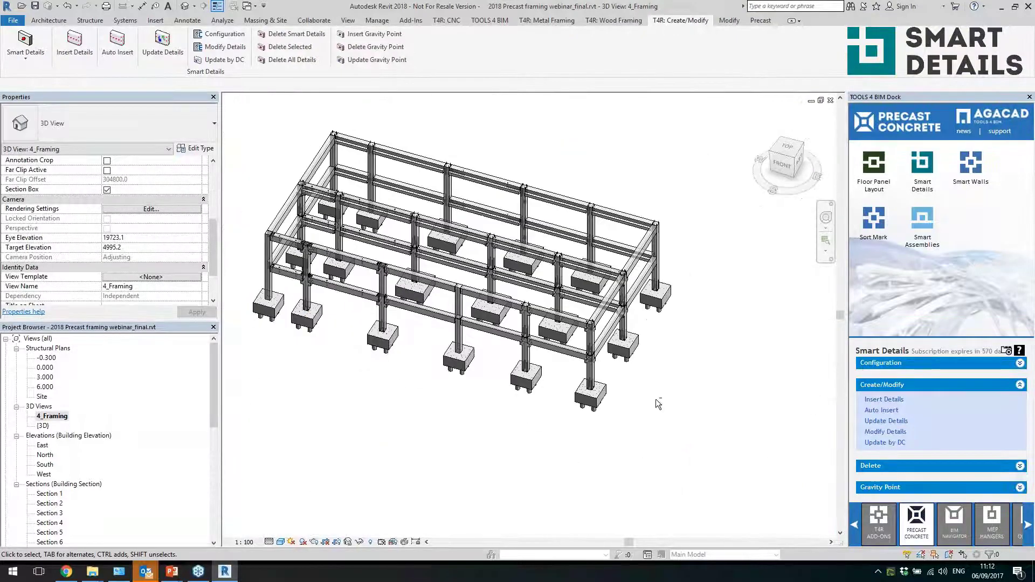
scroll(577, 417, up, 2)
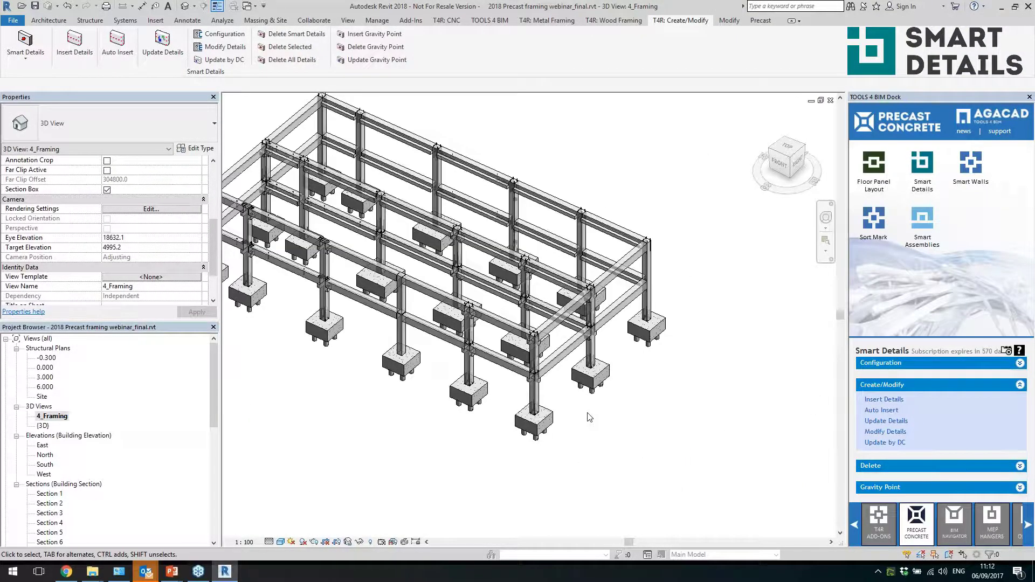
scroll(577, 418, up, 4)
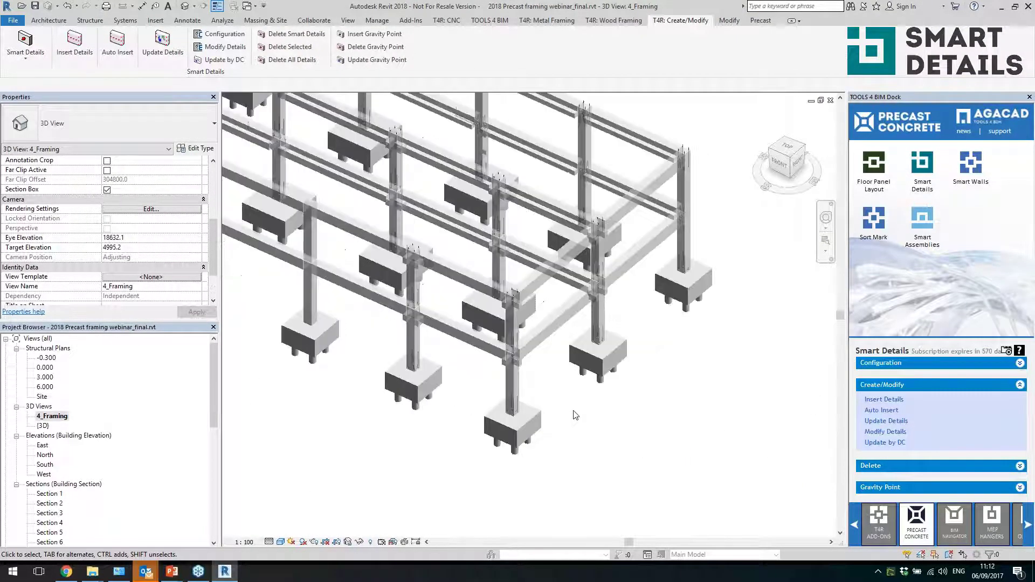
shift+middle_drag(577, 418, 534, 384)
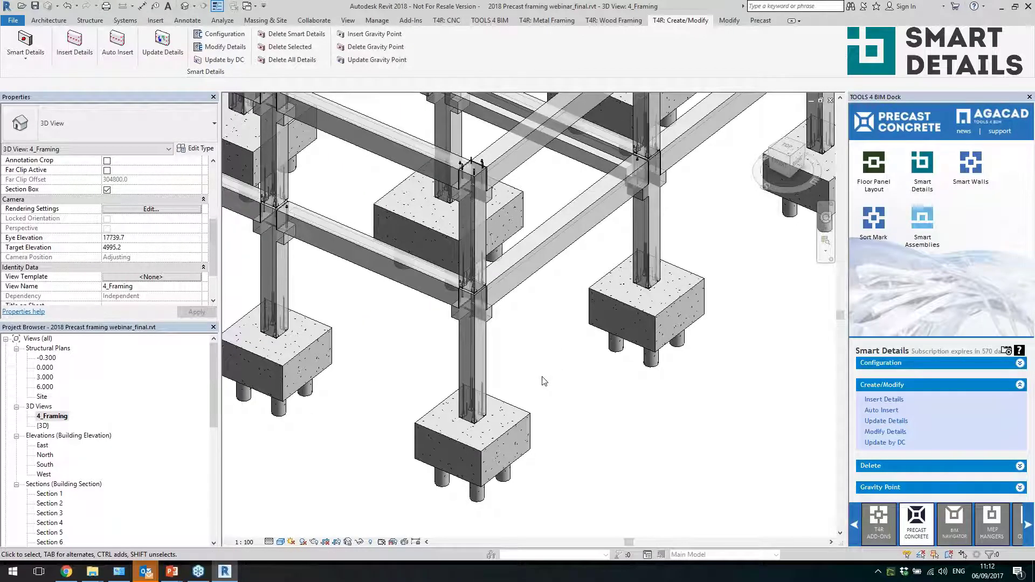
scroll(543, 381, down, 4)
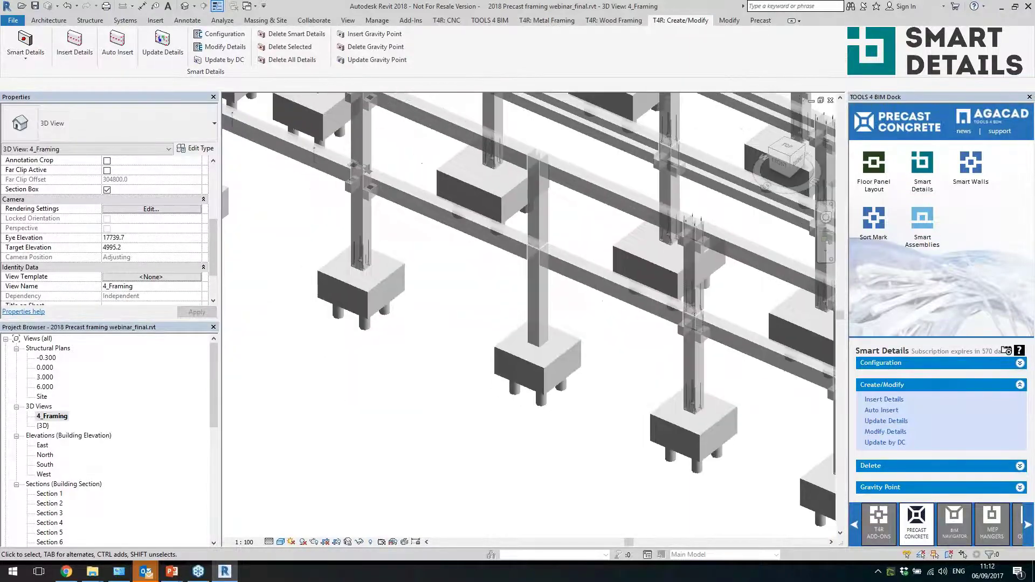
scroll(440, 404, up, 3)
middle_drag(440, 404, 372, 423)
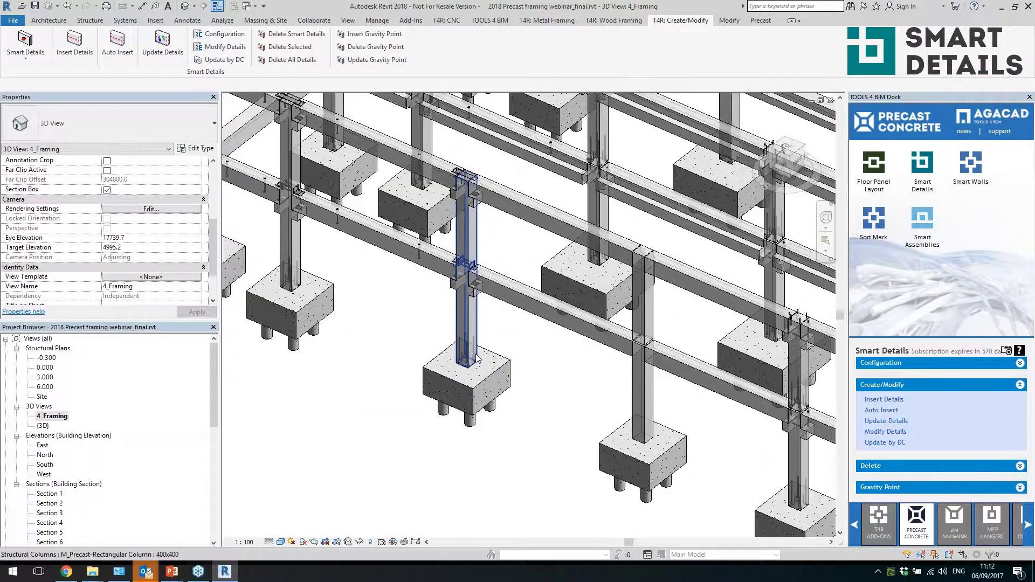
scroll(435, 320, down, 5)
scroll(436, 319, up, 5)
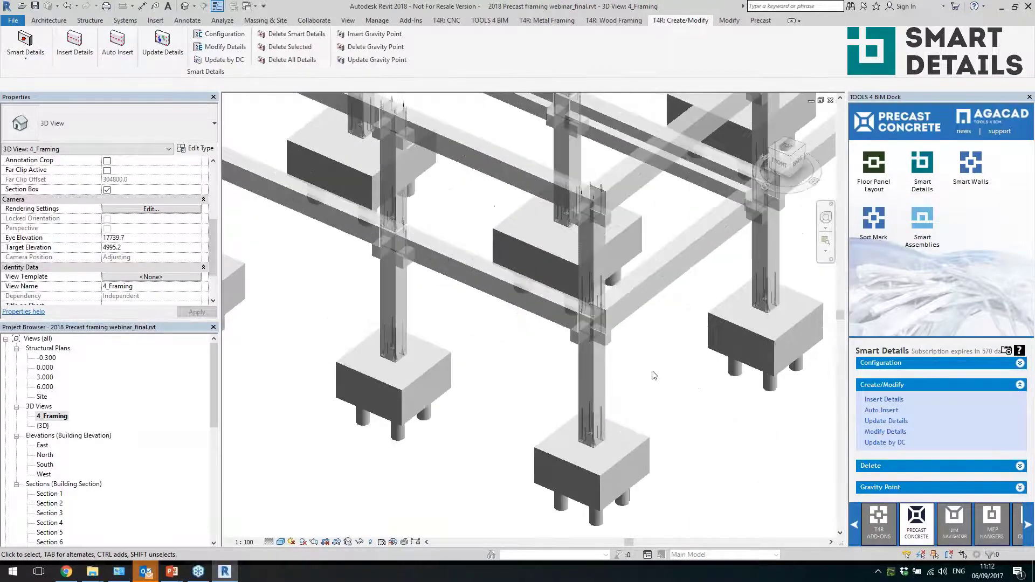
scroll(723, 415, up, 3)
click(585, 377)
click(607, 312)
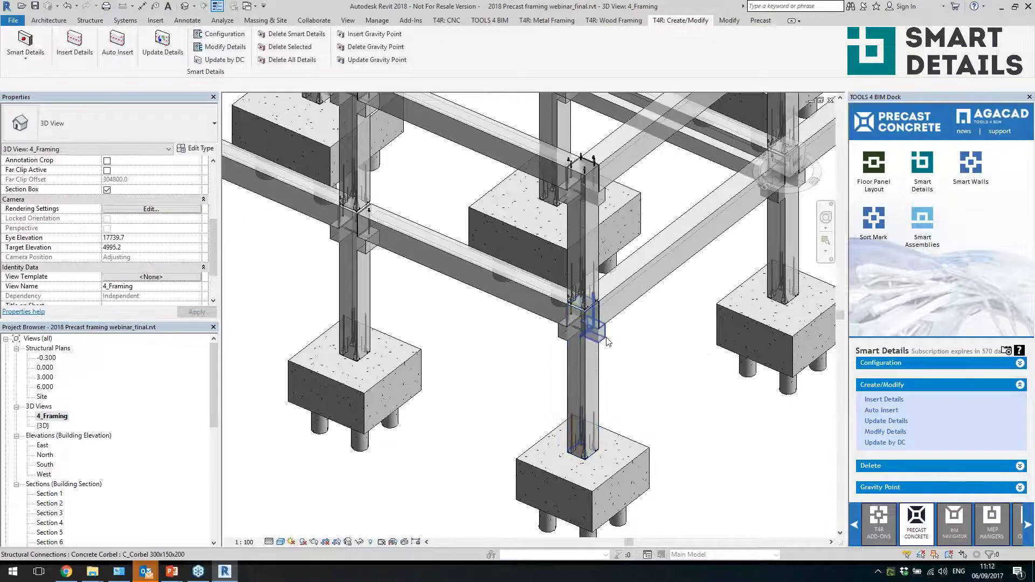
click(609, 305)
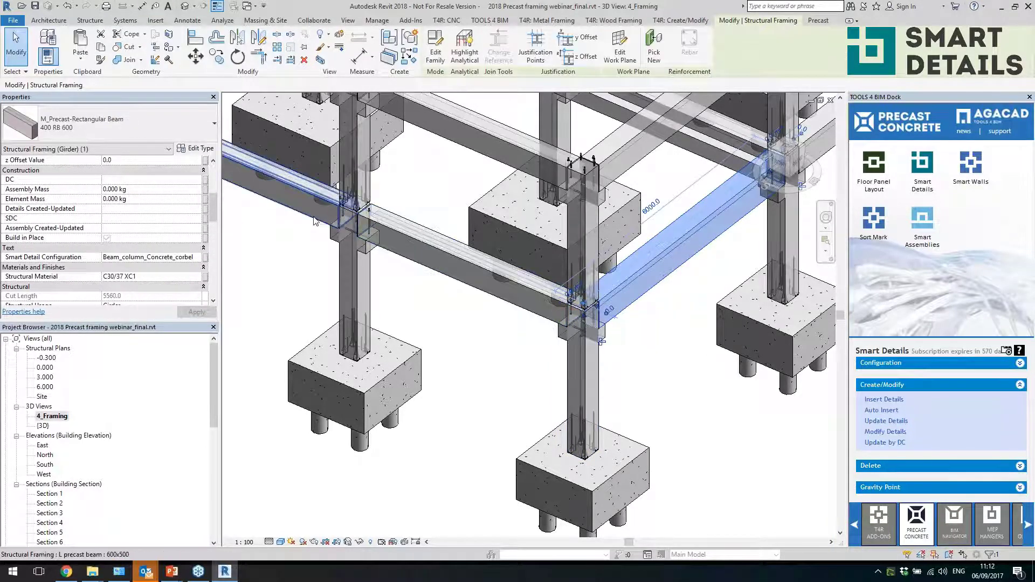
click(315, 221)
ctrl+click(474, 267)
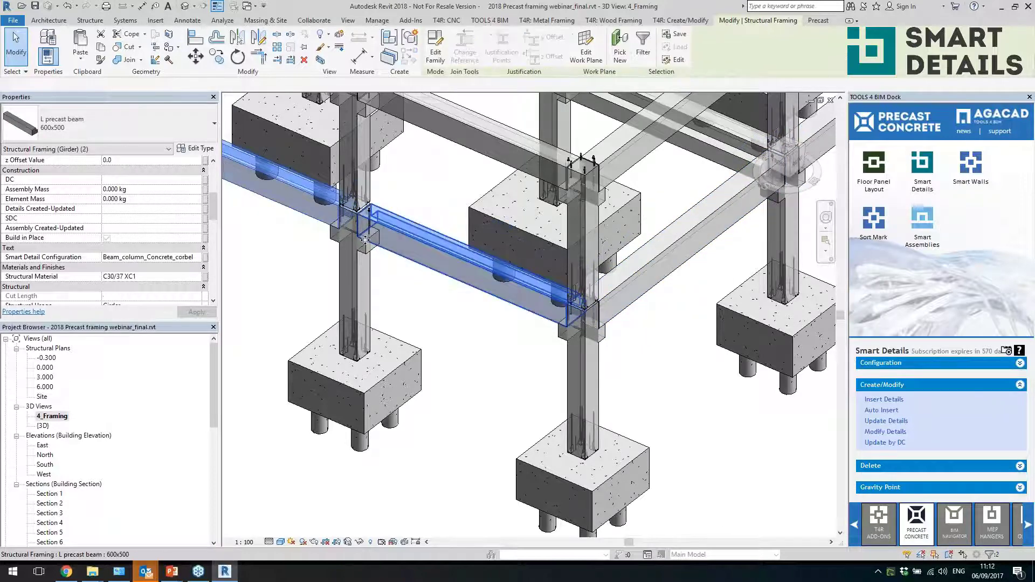
click(611, 323)
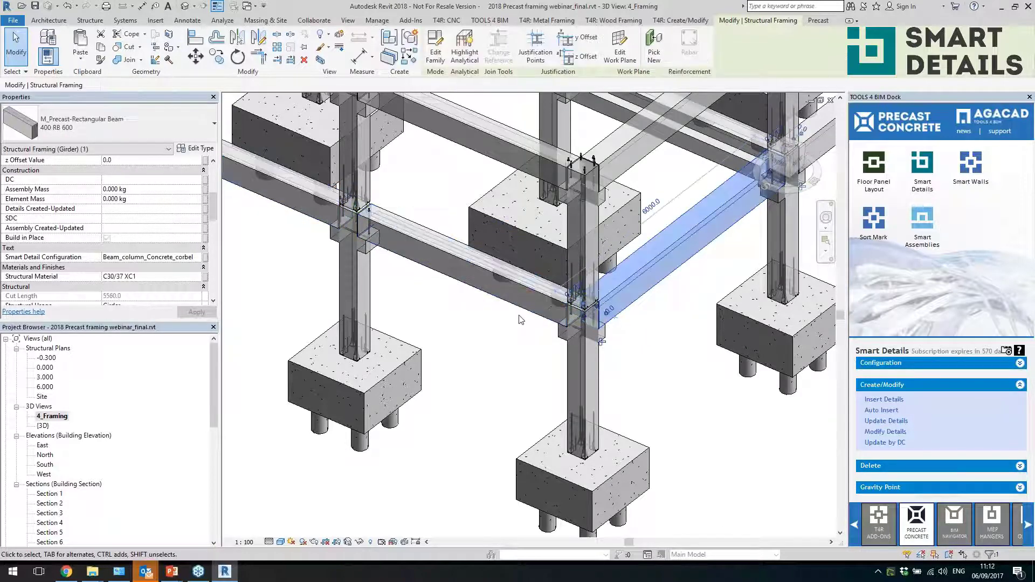
scroll(522, 311, up, 5)
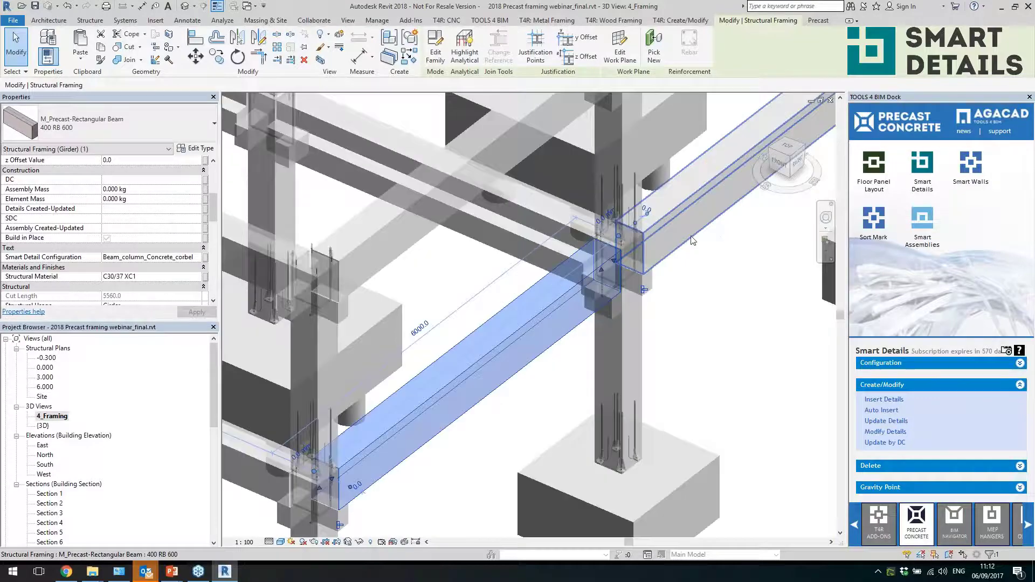
click(607, 310)
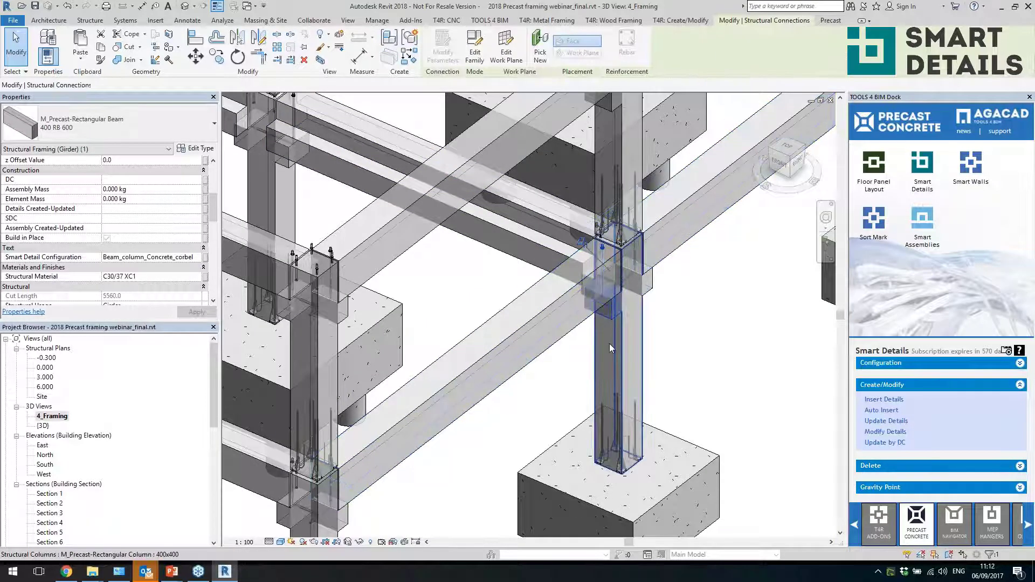
shift+middle_drag(615, 286, 662, 288)
scroll(663, 288, down, 5)
scroll(663, 288, up, 3)
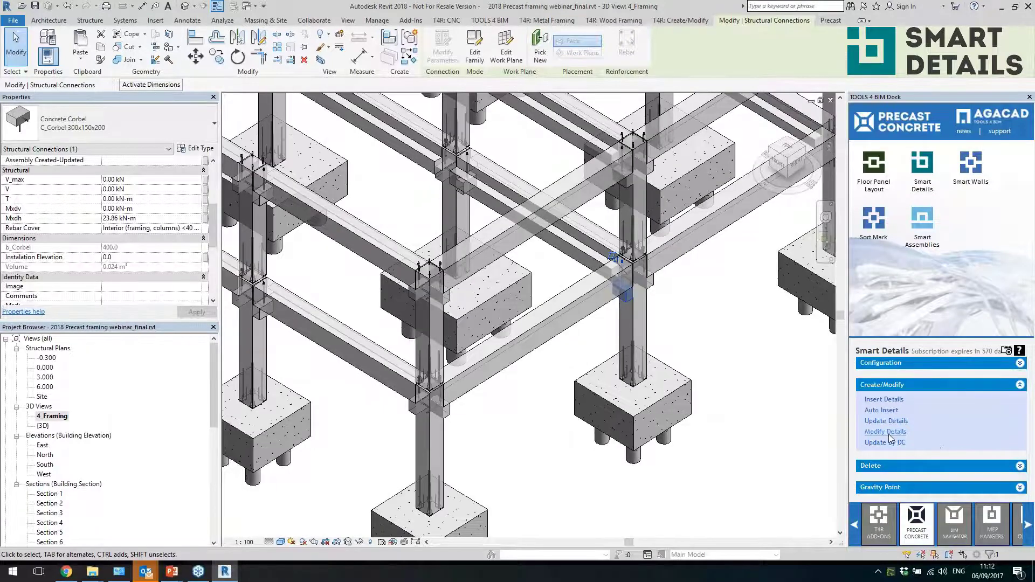
Review Column concrete corbels settings: Horizontal search direction, Structural Framing category, L Connection rule, then close
click(886, 432)
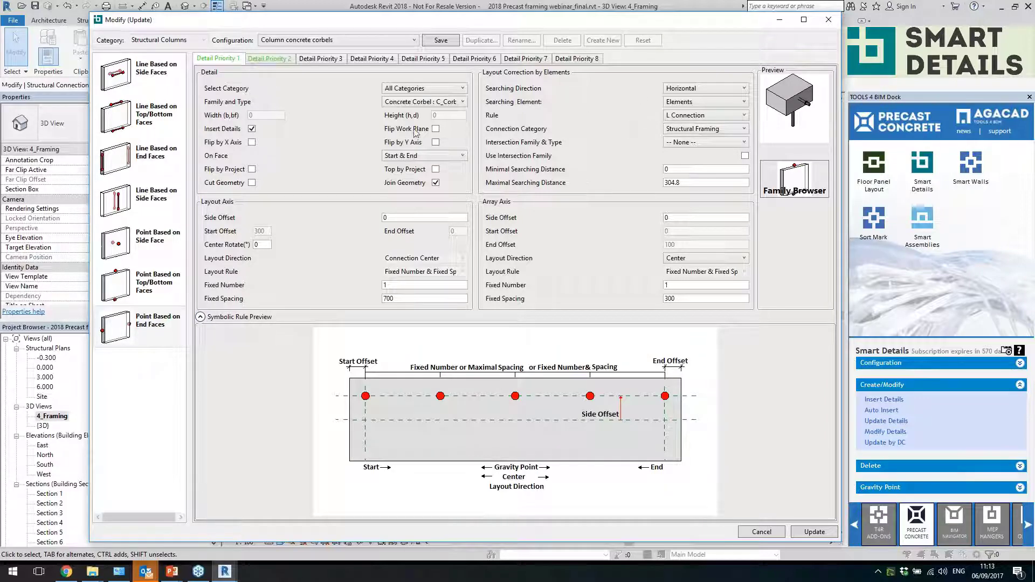
click(386, 105)
click(527, 107)
click(710, 91)
click(679, 120)
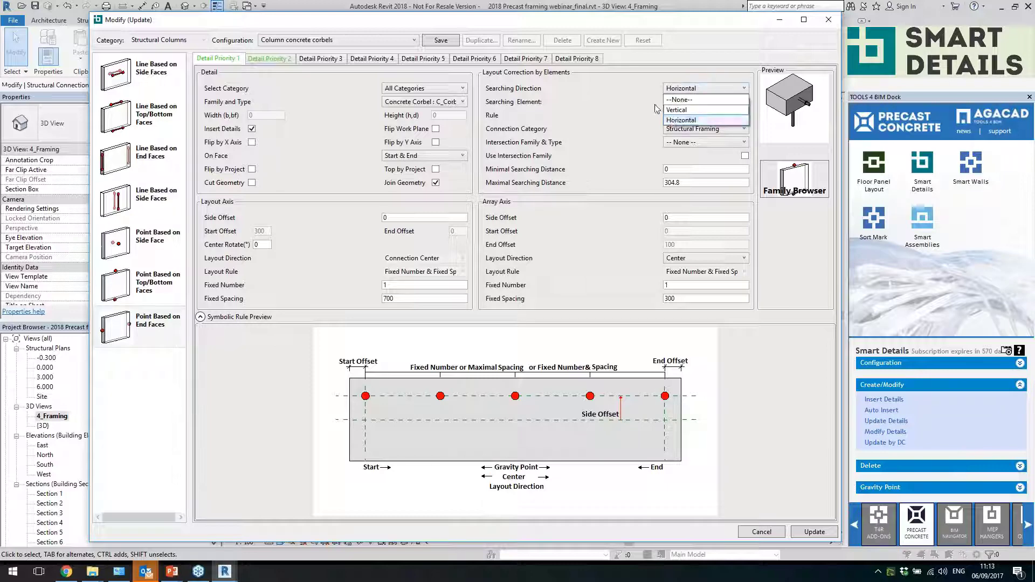
click(694, 131)
click(695, 151)
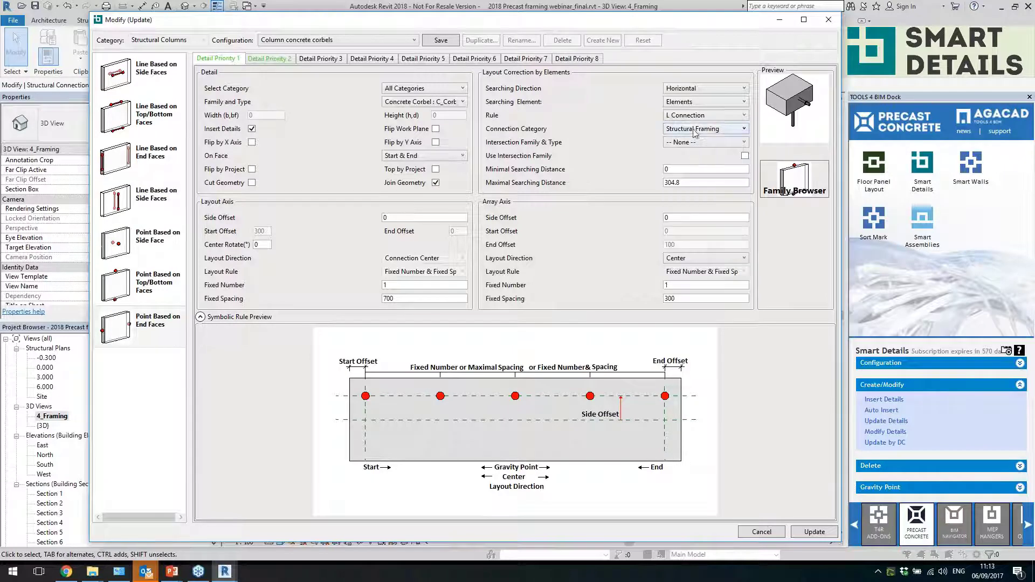
click(688, 117)
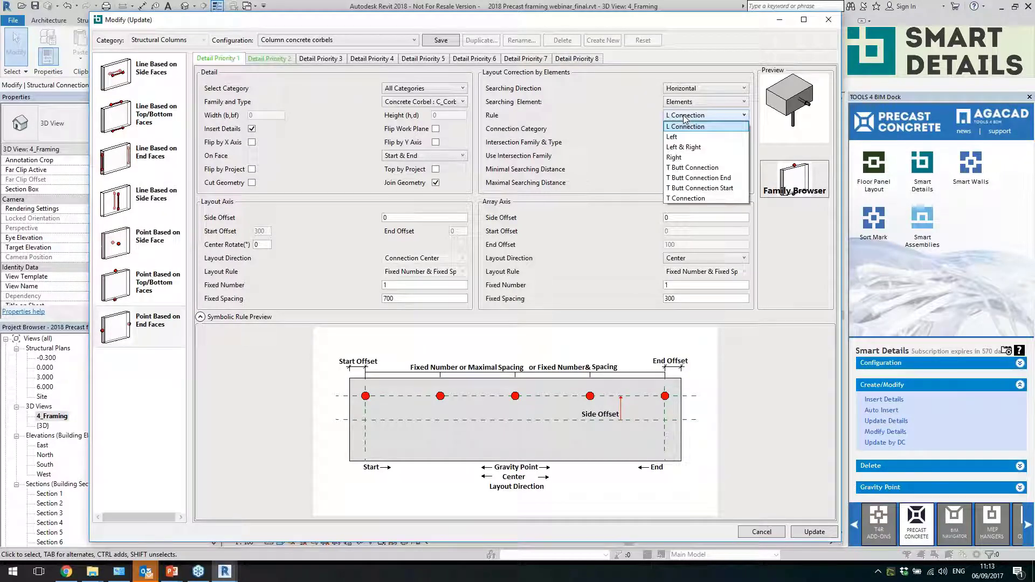
click(680, 126)
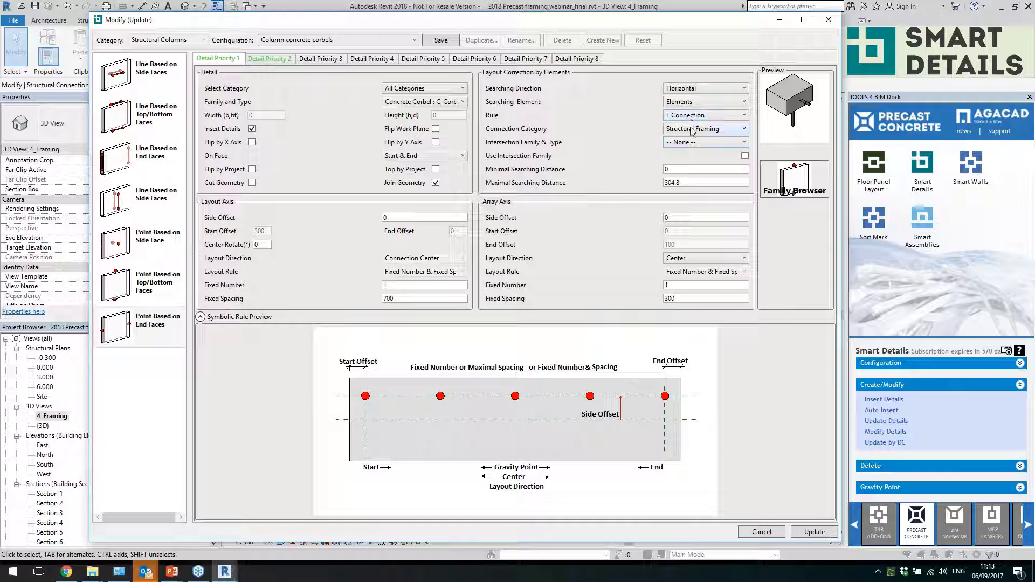
click(828, 20)
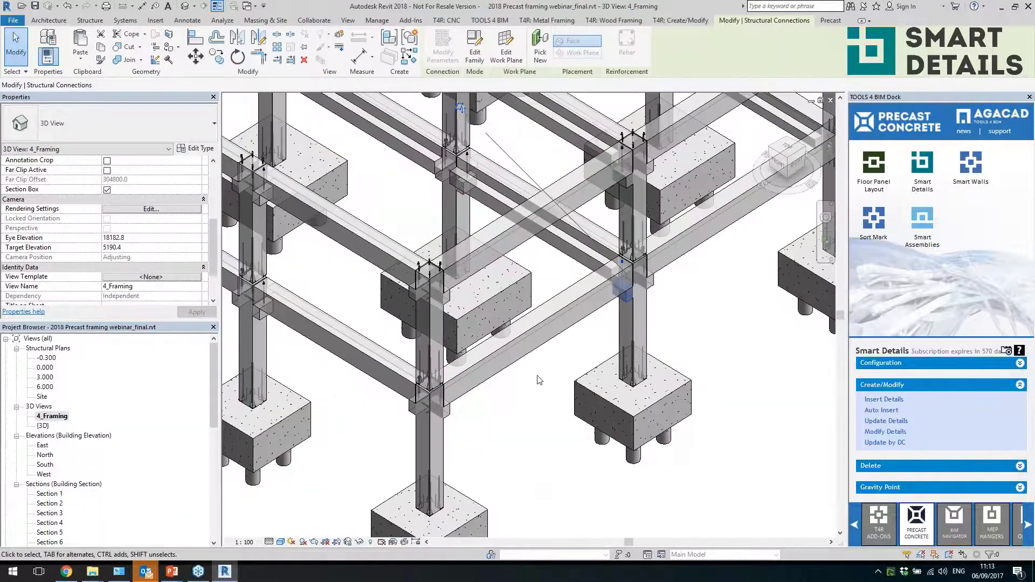
Inspect the concrete corbel and precast column at the column-beam joint
click(437, 403)
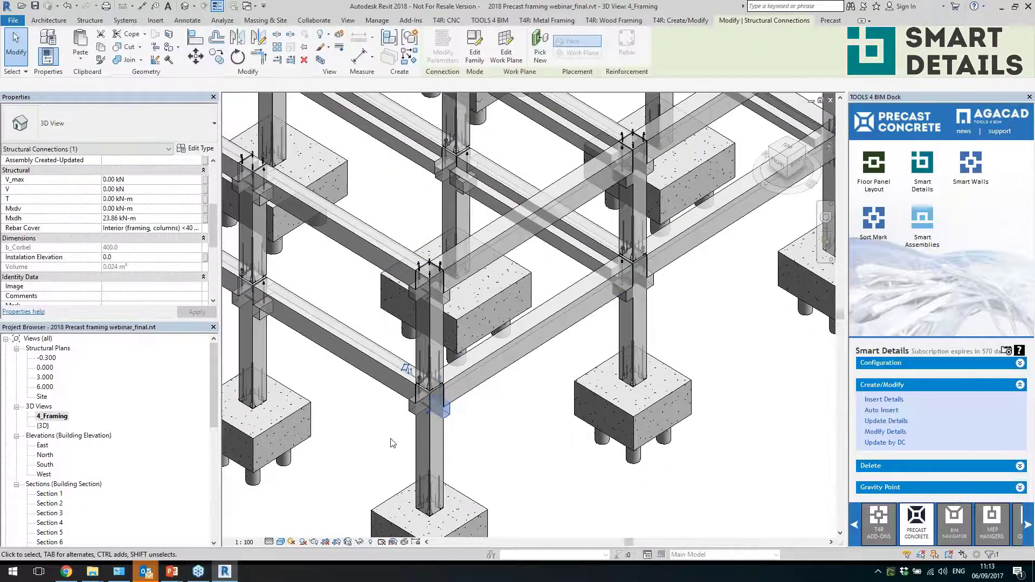
scroll(435, 403, up, 4)
scroll(435, 408, down, 4)
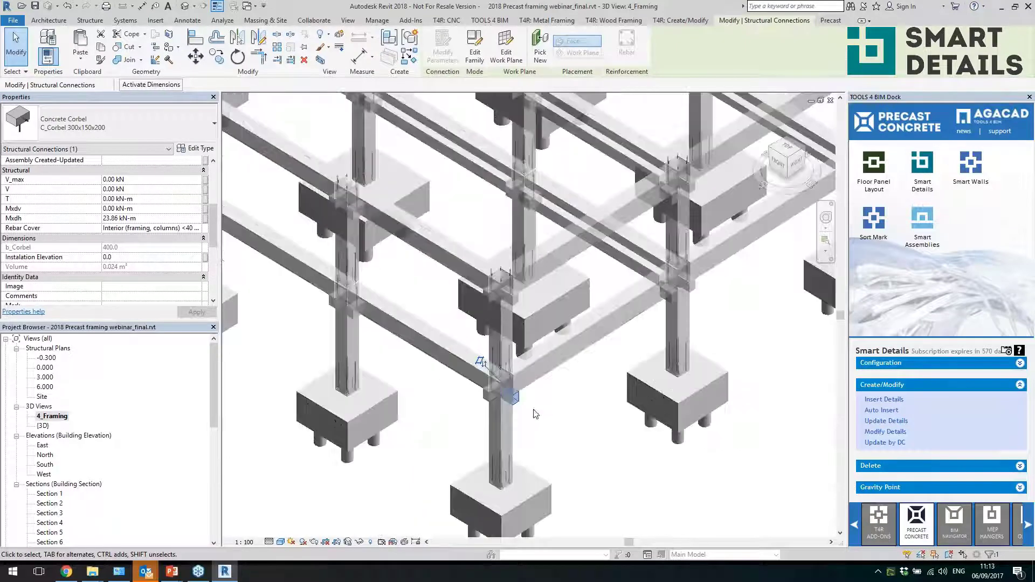
click(556, 441)
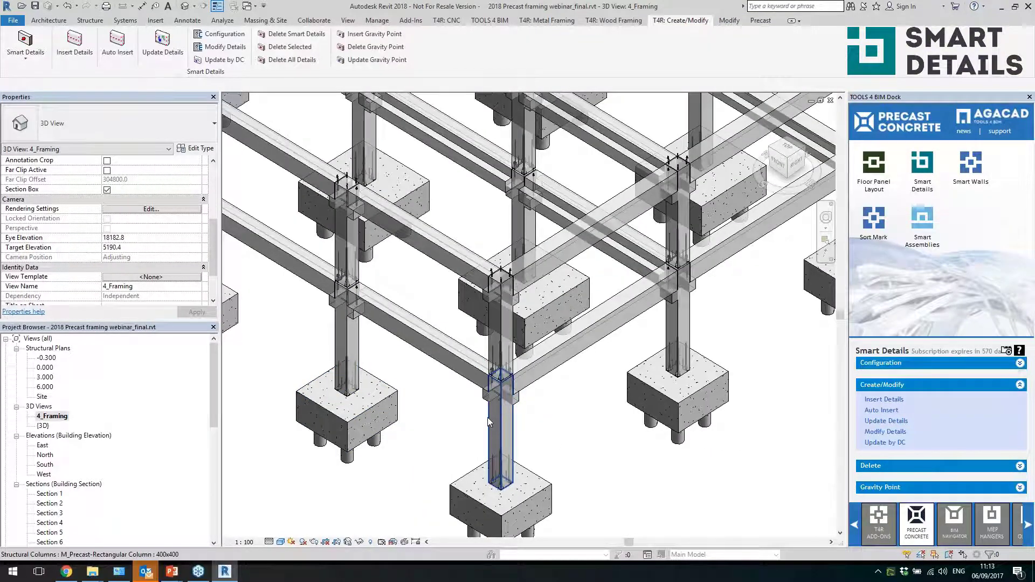
click(489, 422)
click(553, 432)
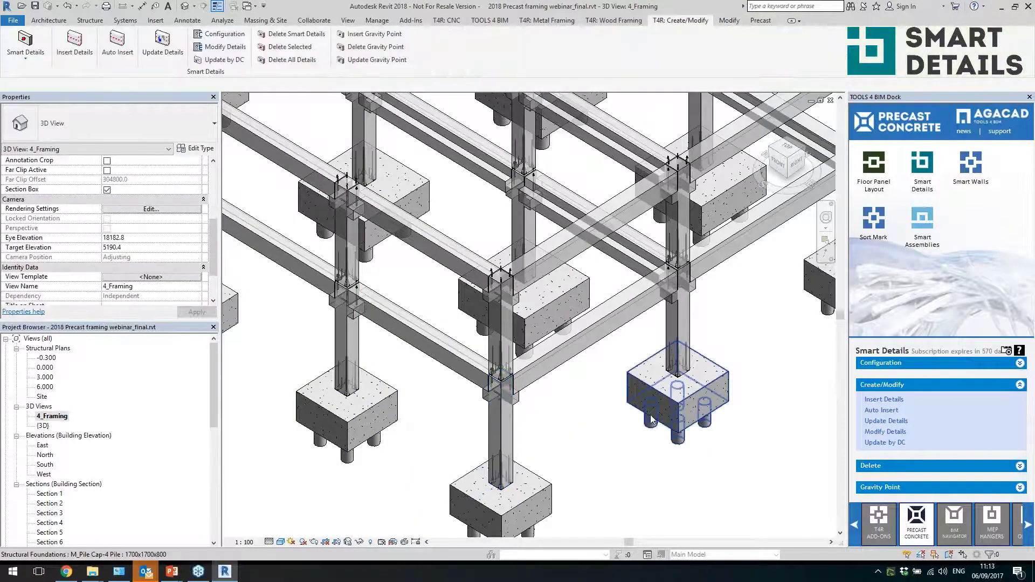
scroll(652, 419, down, 5)
scroll(560, 243, up, 3)
scroll(561, 241, down, 3)
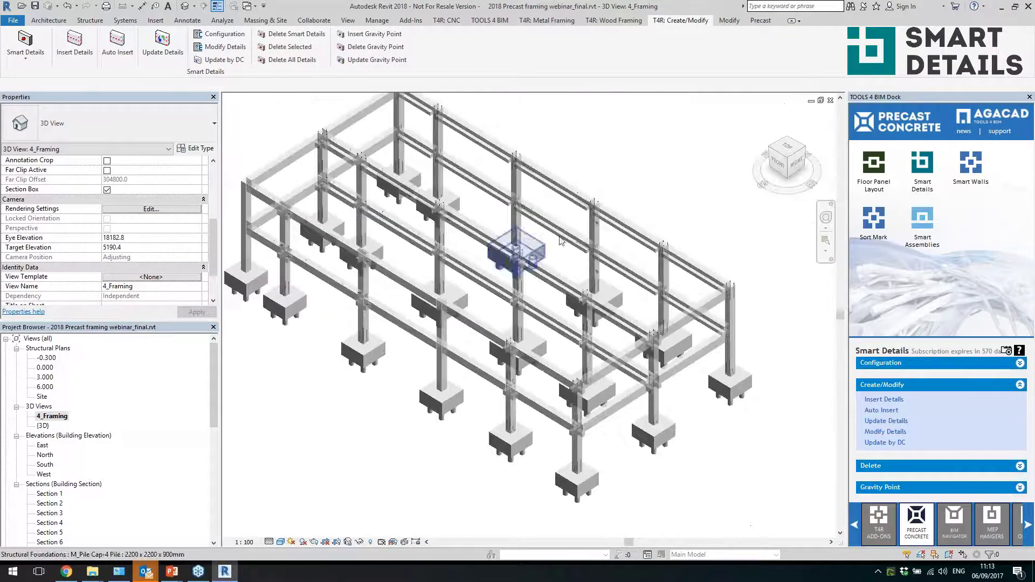
scroll(561, 241, up, 8)
Inspect the PCs 3 and PCs 3 UP steel connections, then pick the upper L beam for modification
click(567, 270)
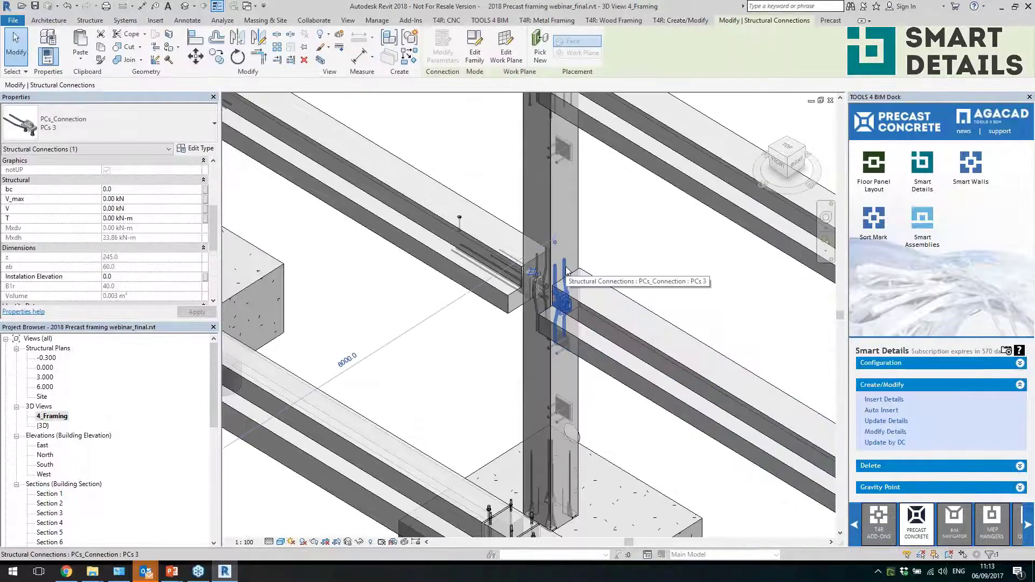
scroll(547, 292, up, 2)
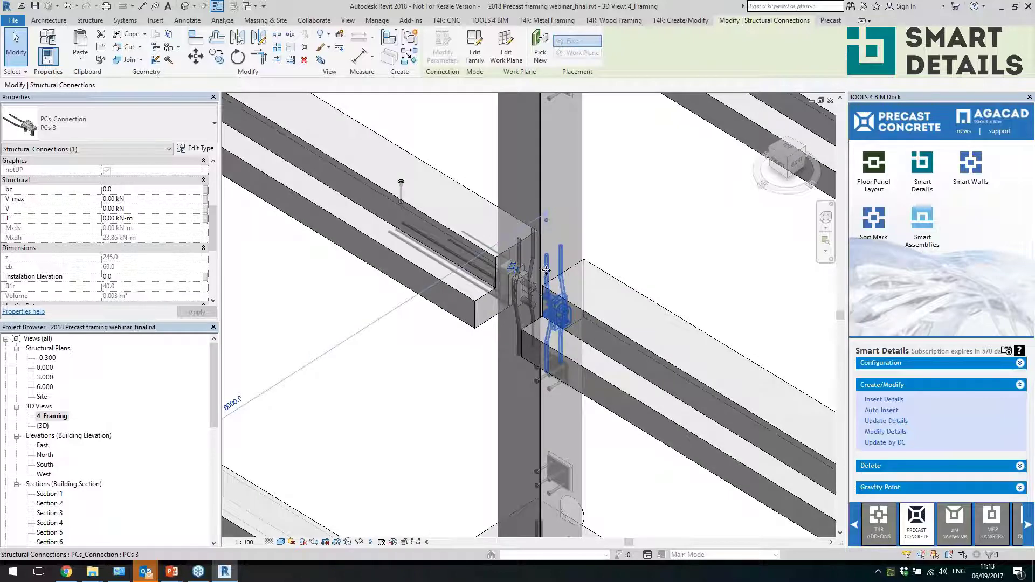
middle_drag(529, 387, 548, 182)
click(551, 211)
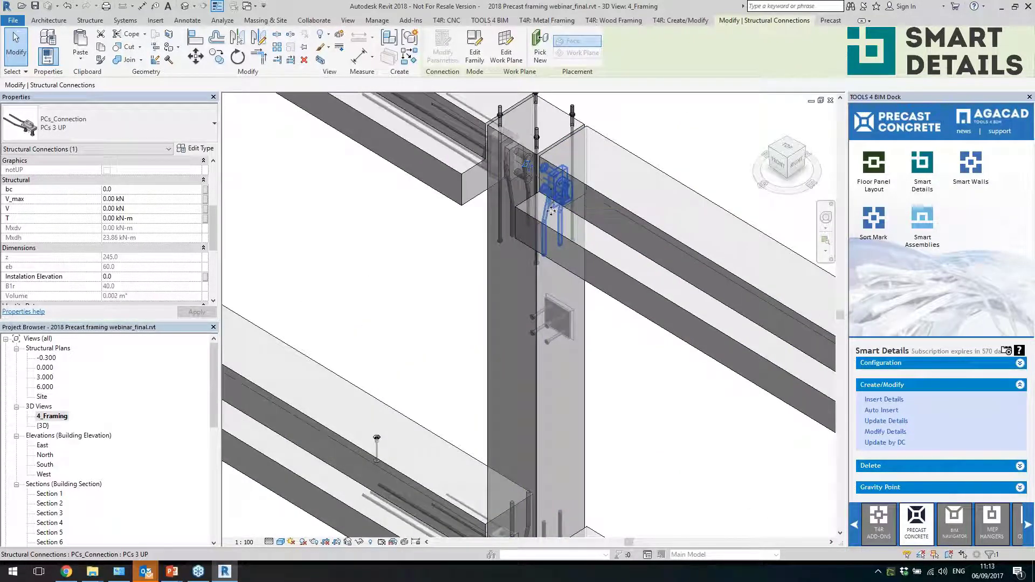
shift+middle_drag(556, 178, 552, 164)
scroll(549, 172, down, 2)
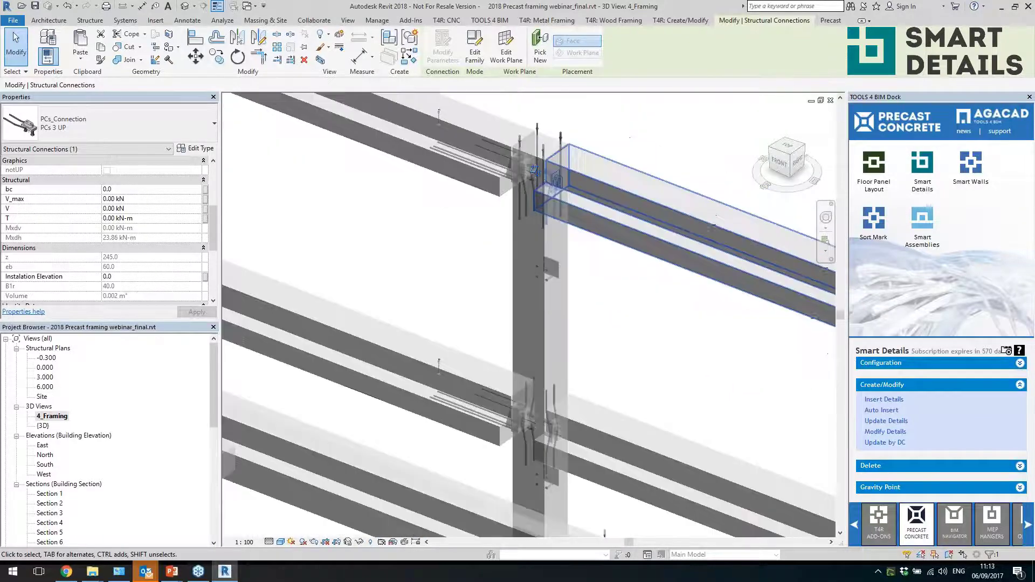
click(876, 432)
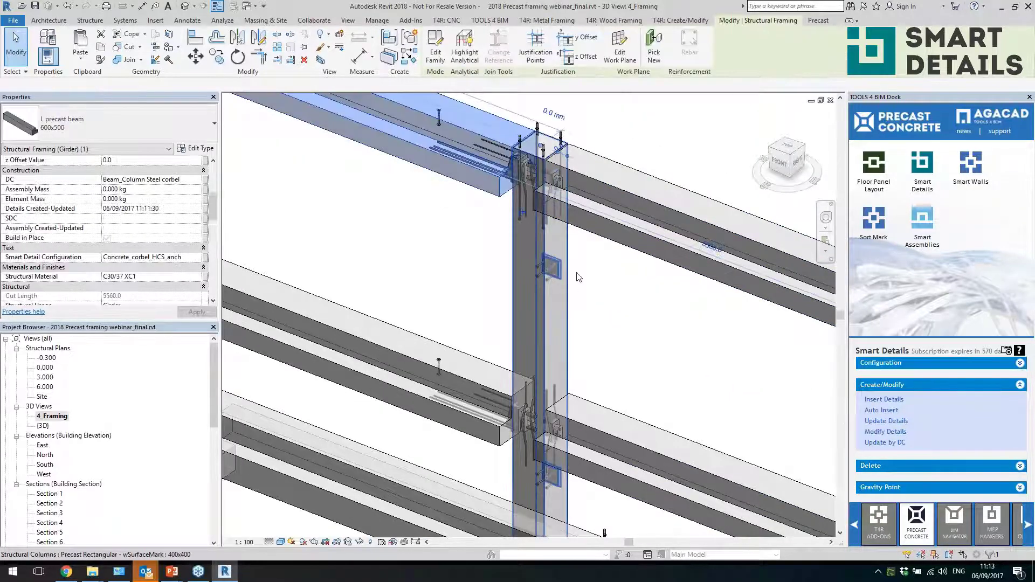
click(571, 235)
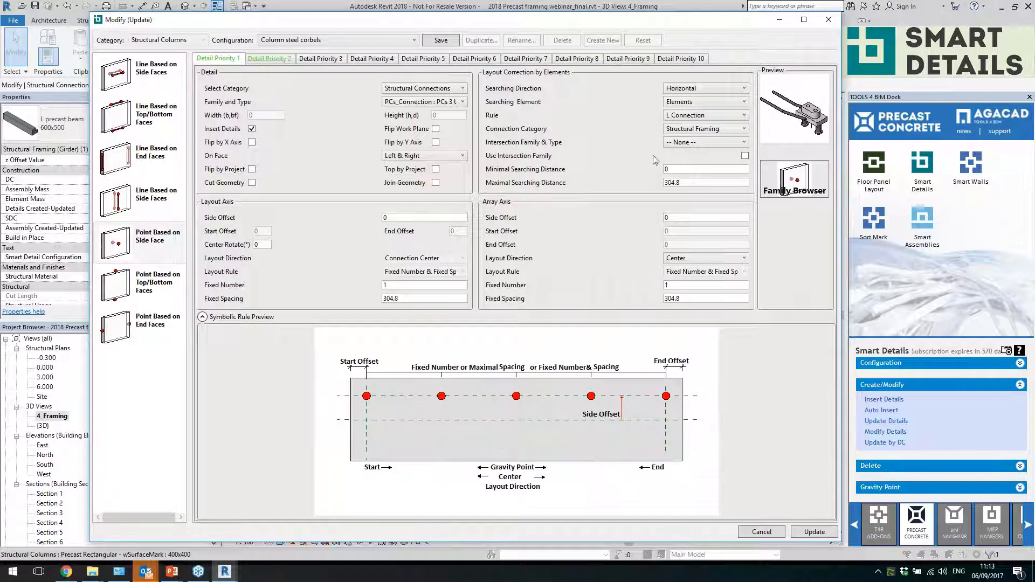
click(682, 124)
click(682, 125)
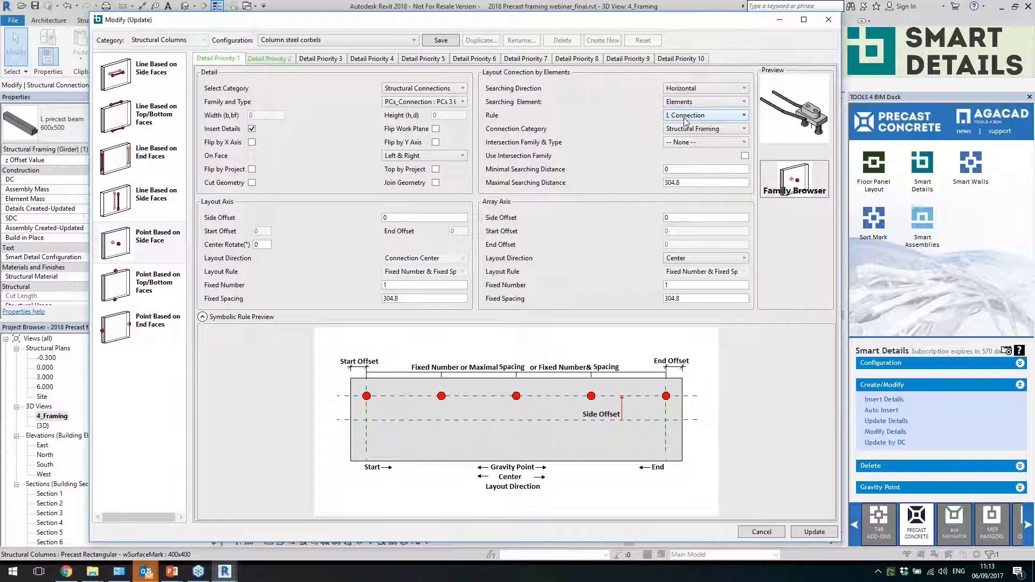
click(456, 102)
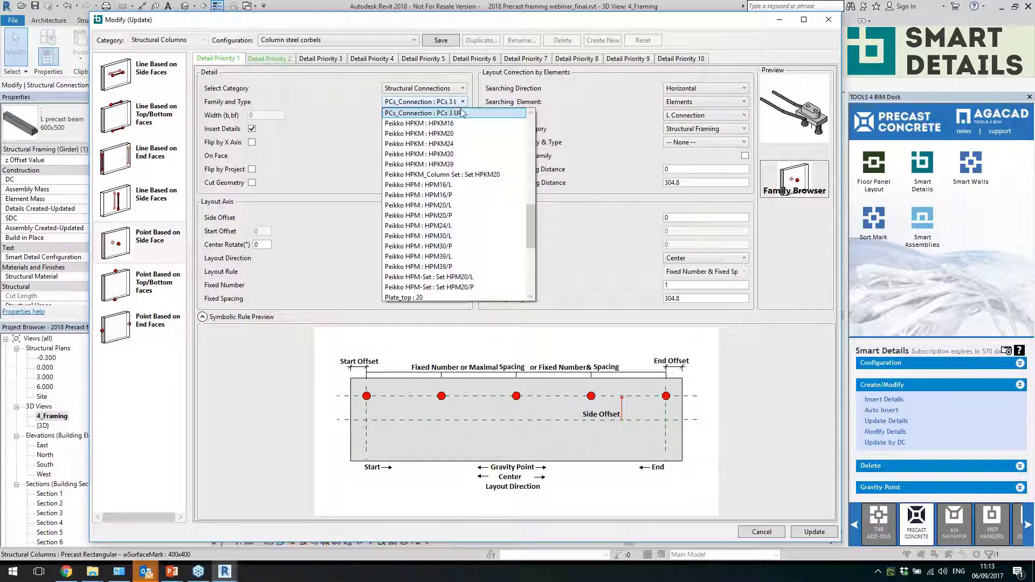
click(457, 113)
click(263, 59)
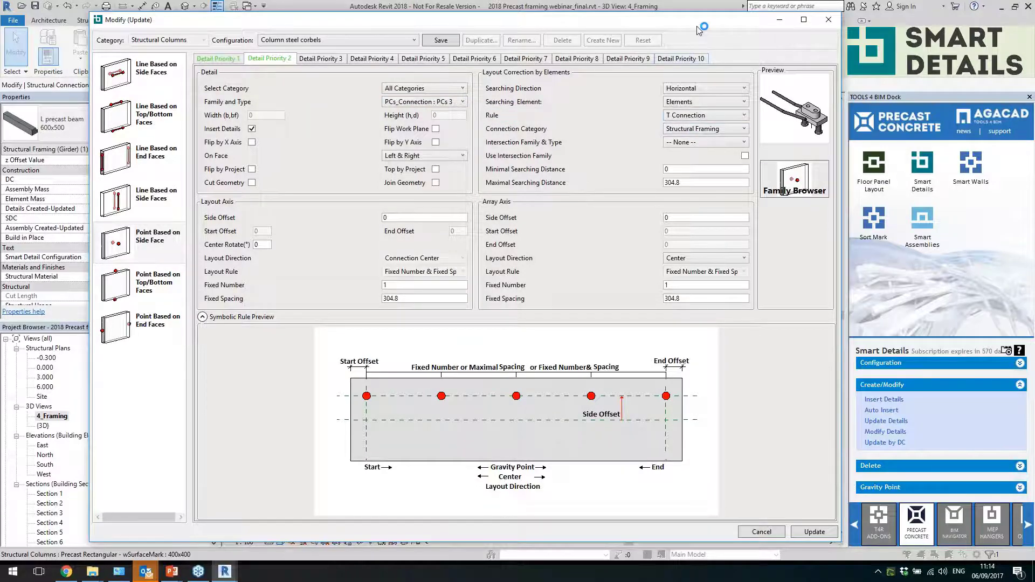
drag(698, 25, 585, 77)
click(382, 160)
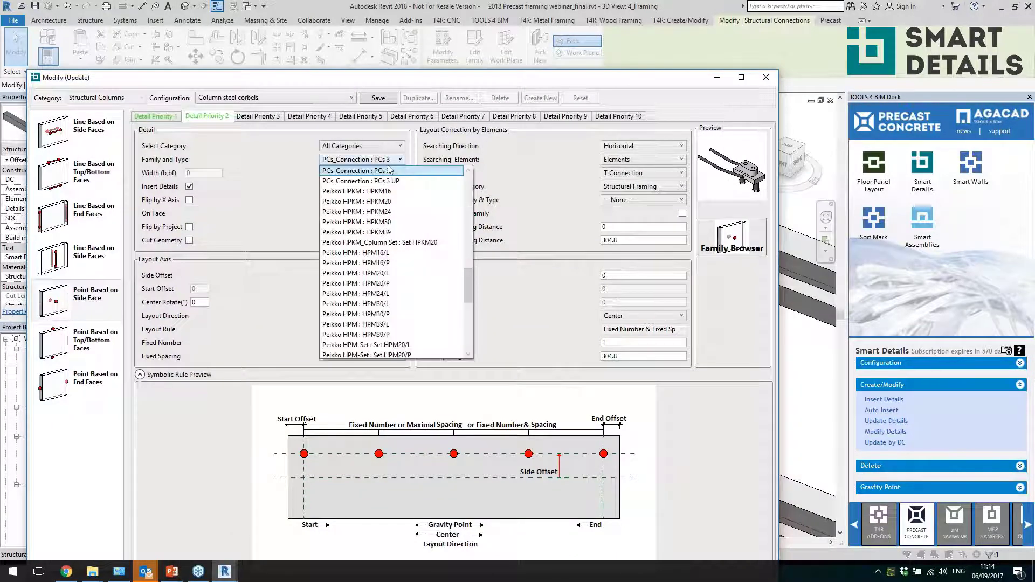
click(517, 179)
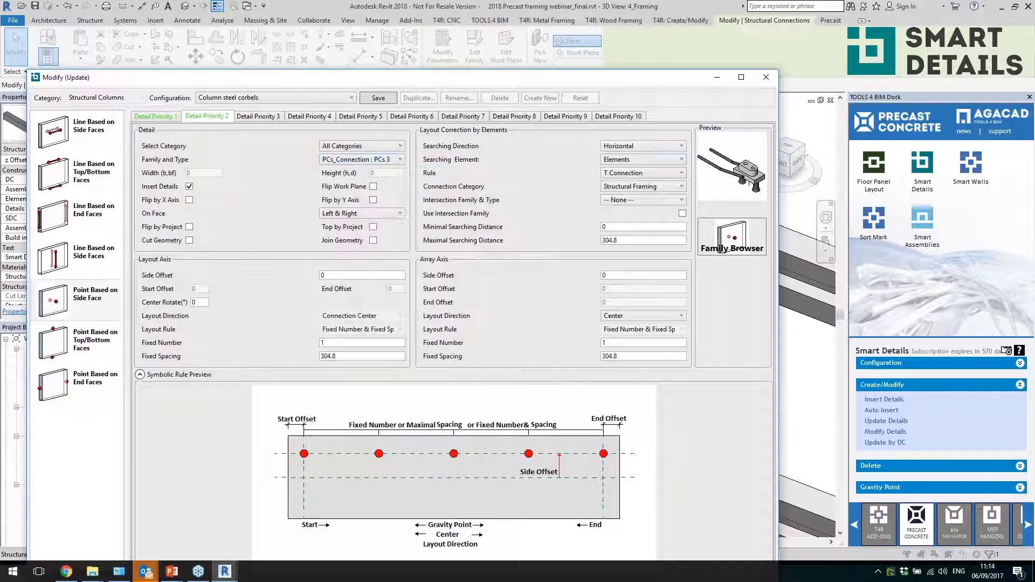
click(765, 78)
scroll(523, 230, down, 1)
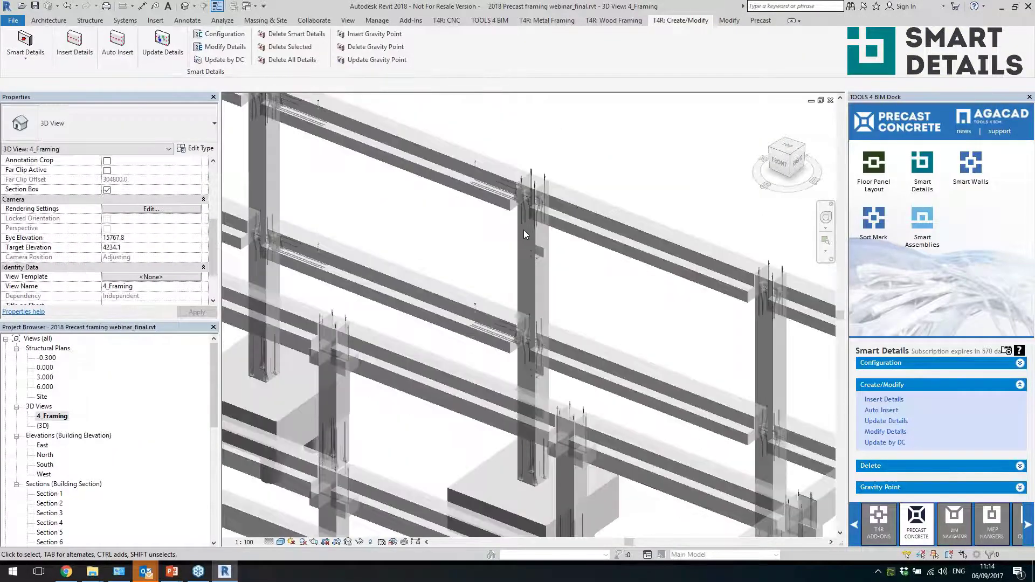
scroll(525, 270, up, 2)
scroll(531, 290, down, 5)
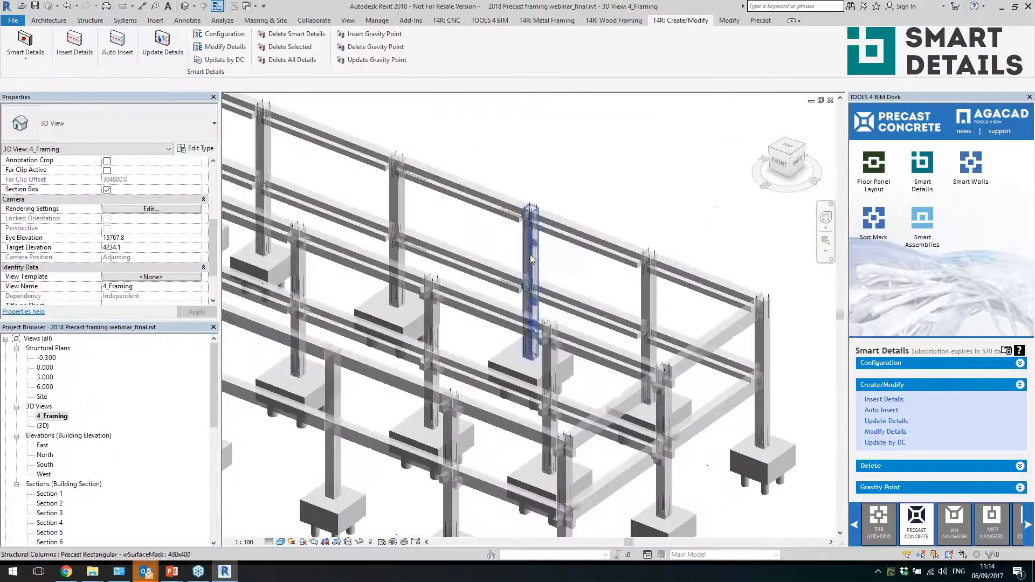
scroll(538, 411, up, 4)
scroll(537, 411, up, 5)
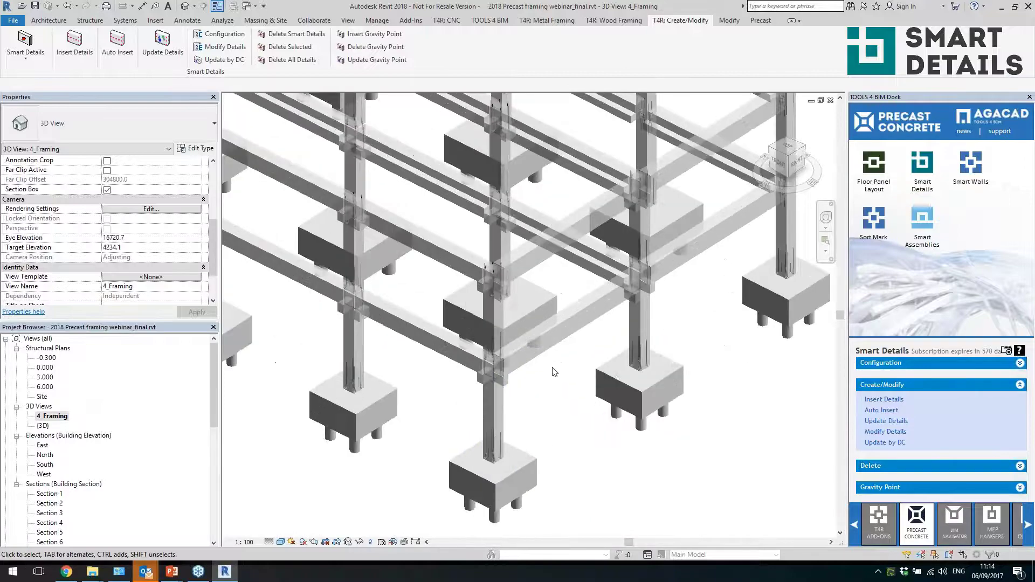
Select the corbel, column and beam at the joint, then clear the selection and orbit around the corbel
click(474, 371)
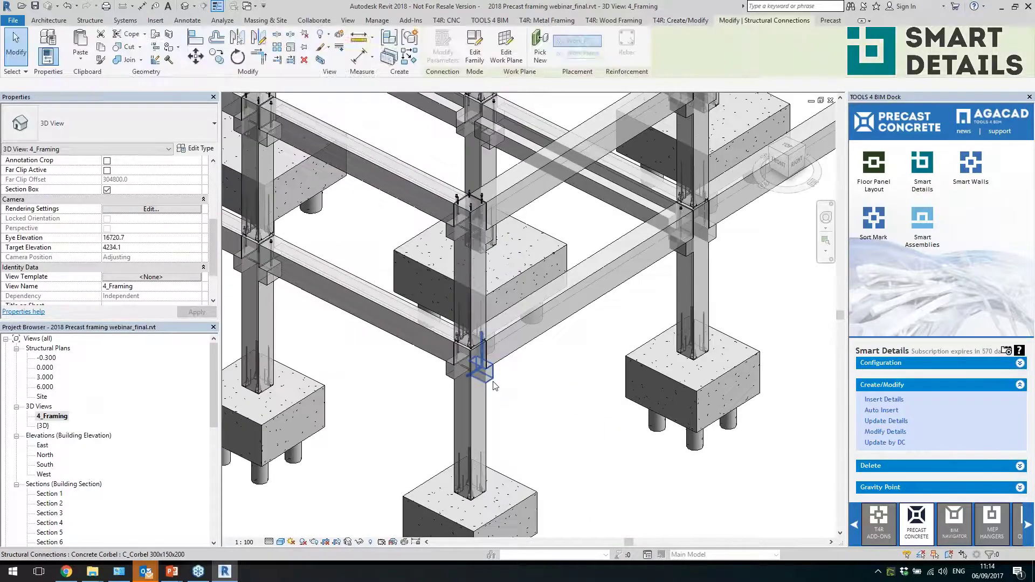
scroll(503, 395, up, 2)
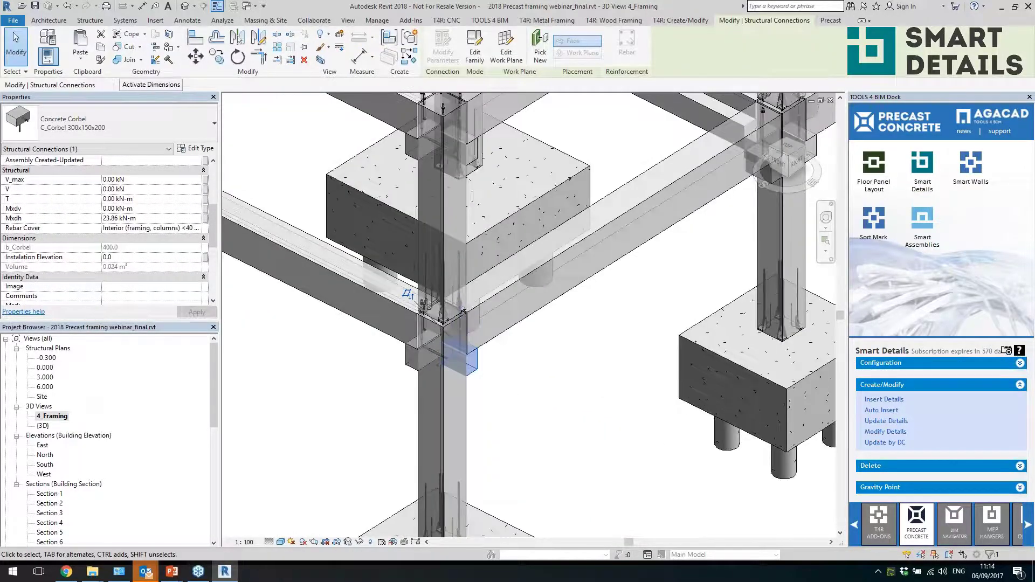
click(465, 422)
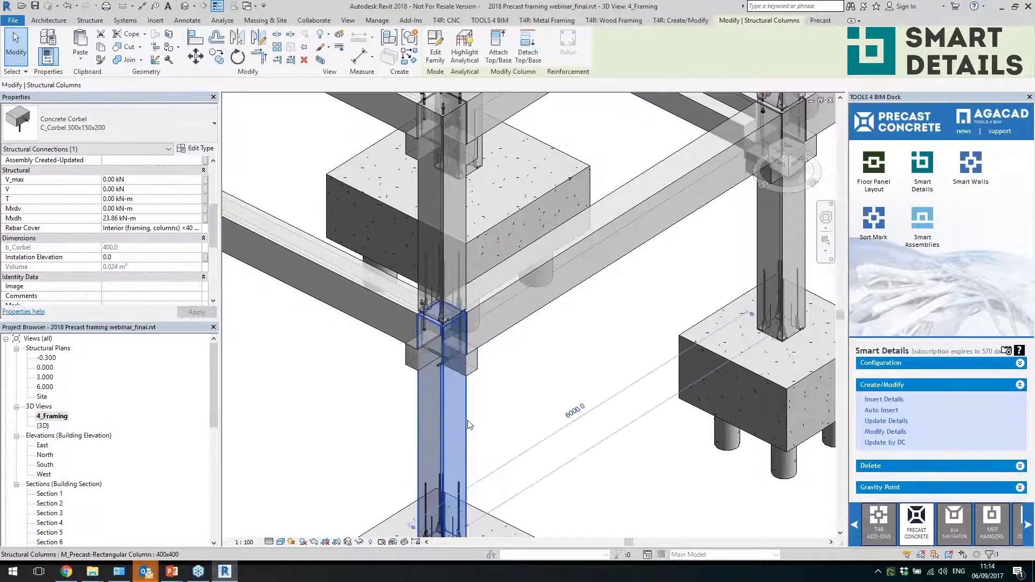
ctrl+click(498, 339)
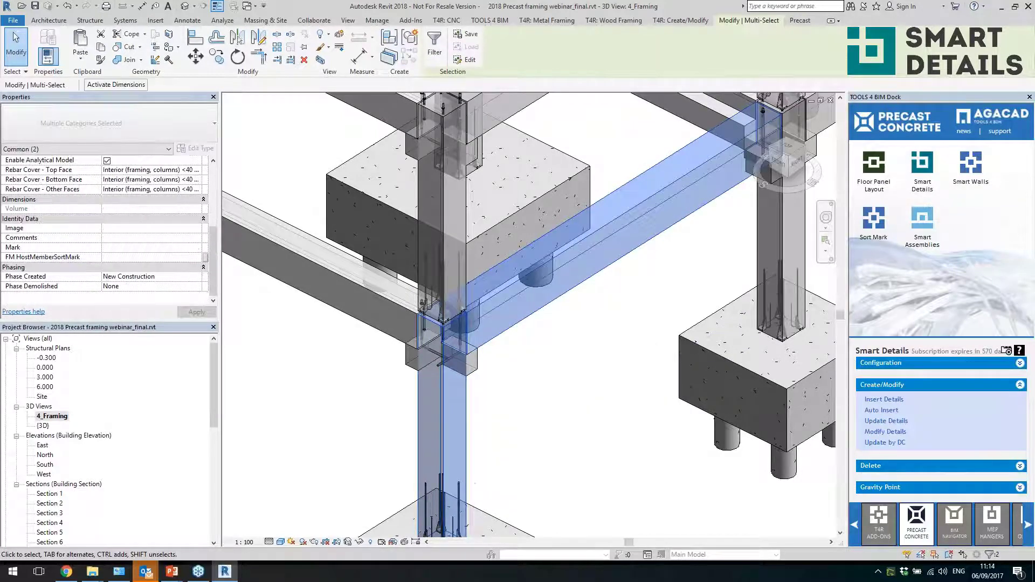
key(Escape)
scroll(509, 260, down, 5)
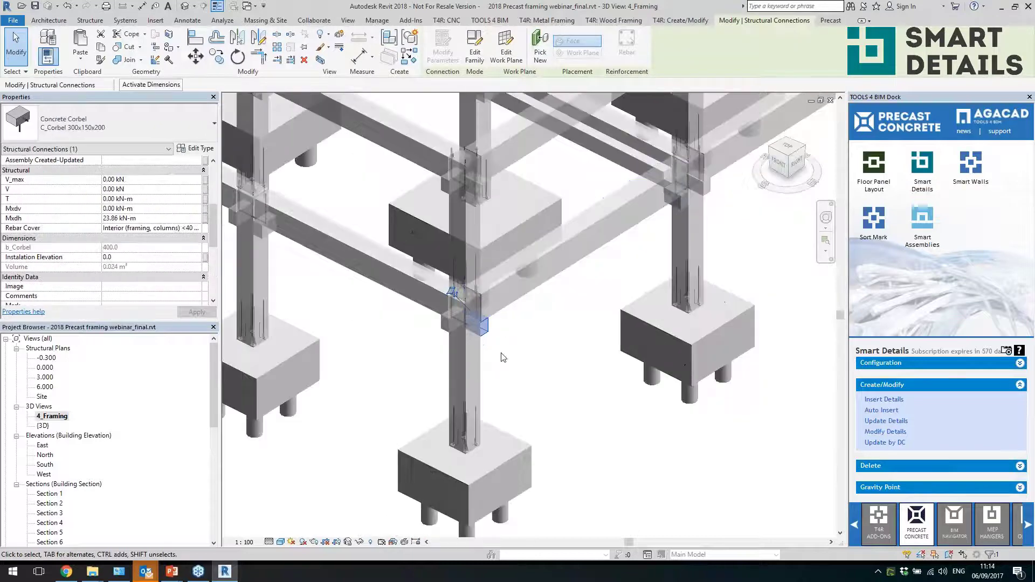
scroll(467, 331, up, 7)
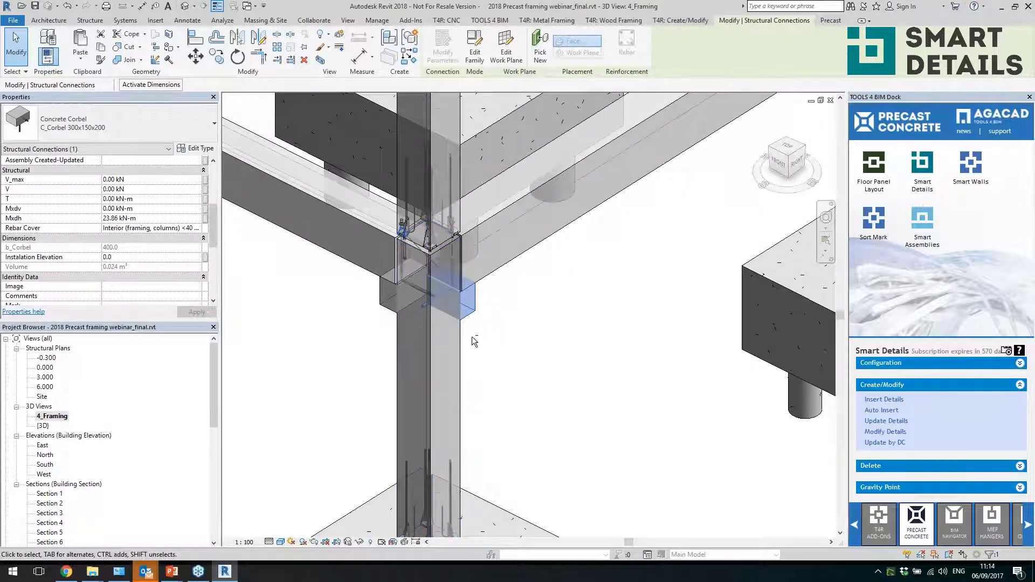
shift+middle_drag(489, 337, 474, 308)
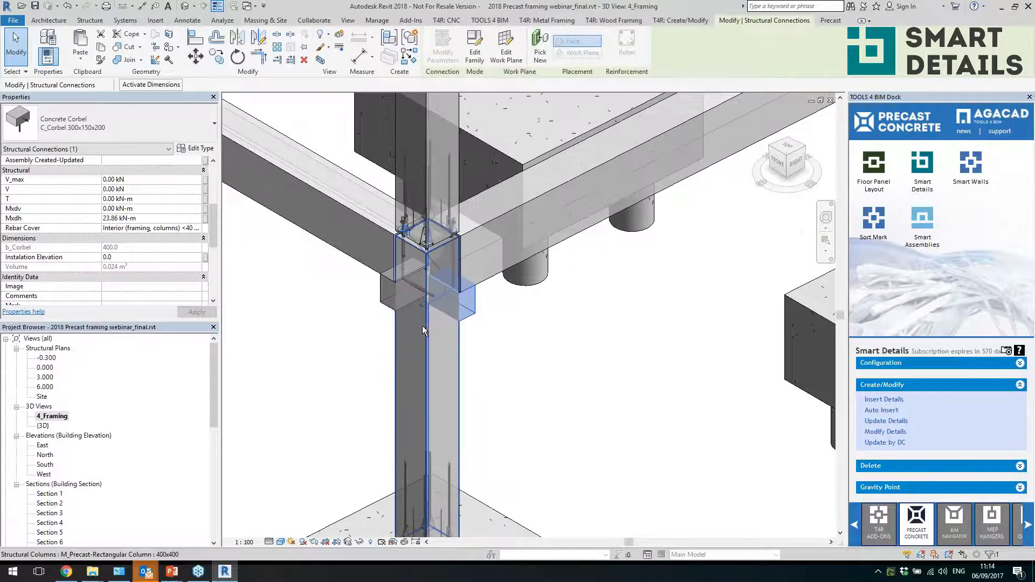
Switch the beam resting on the corbel to M_Precast-Rectangular Beam 400x1000
click(493, 278)
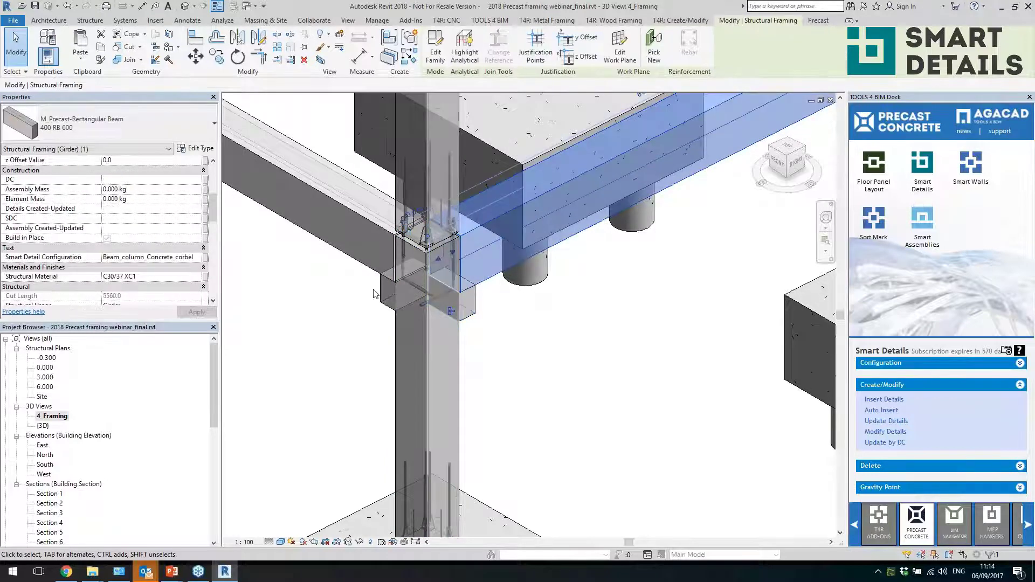
click(183, 127)
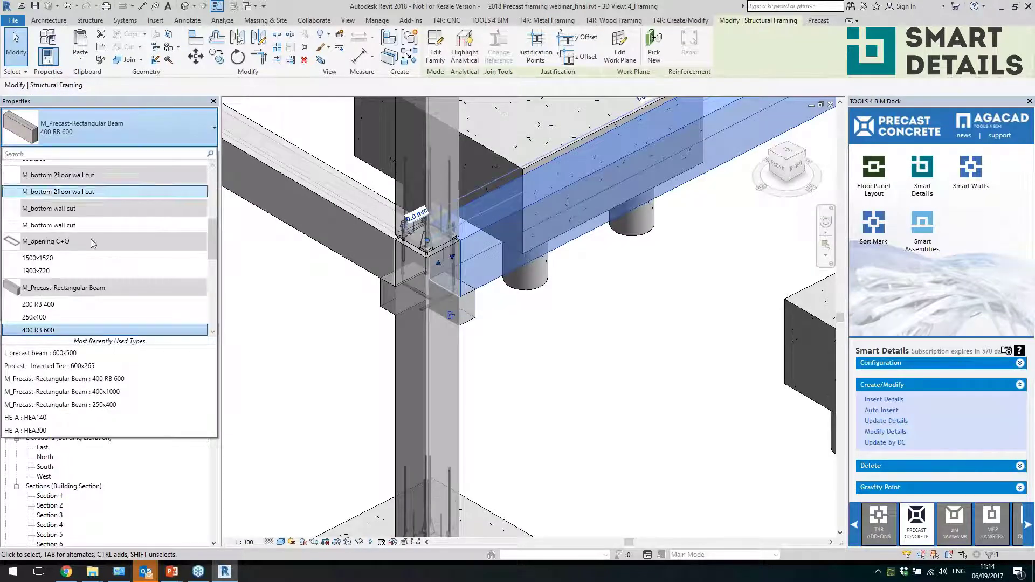
scroll(99, 321, down, 1)
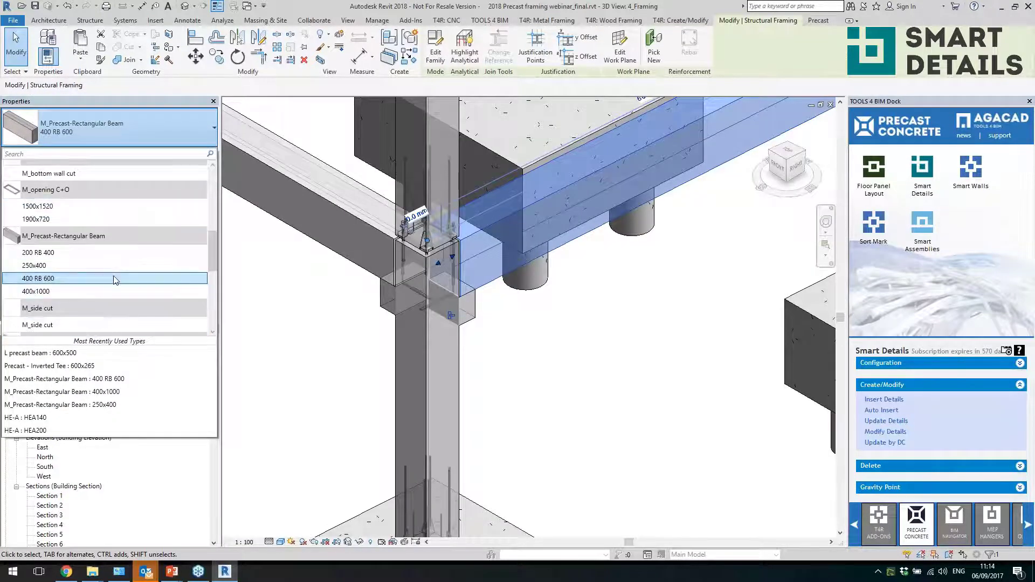
click(114, 290)
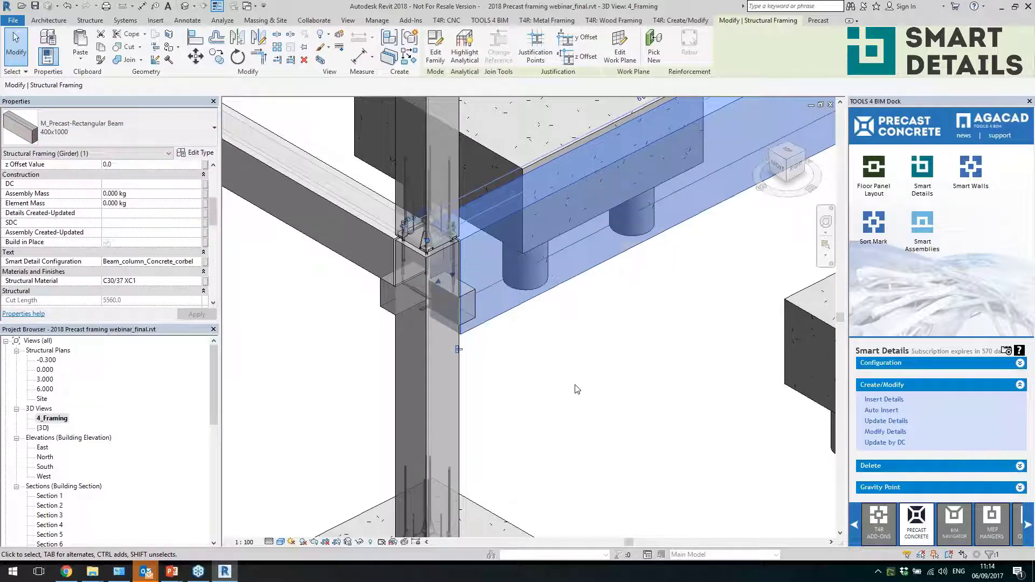
click(502, 398)
click(434, 388)
scroll(432, 378, down, 2)
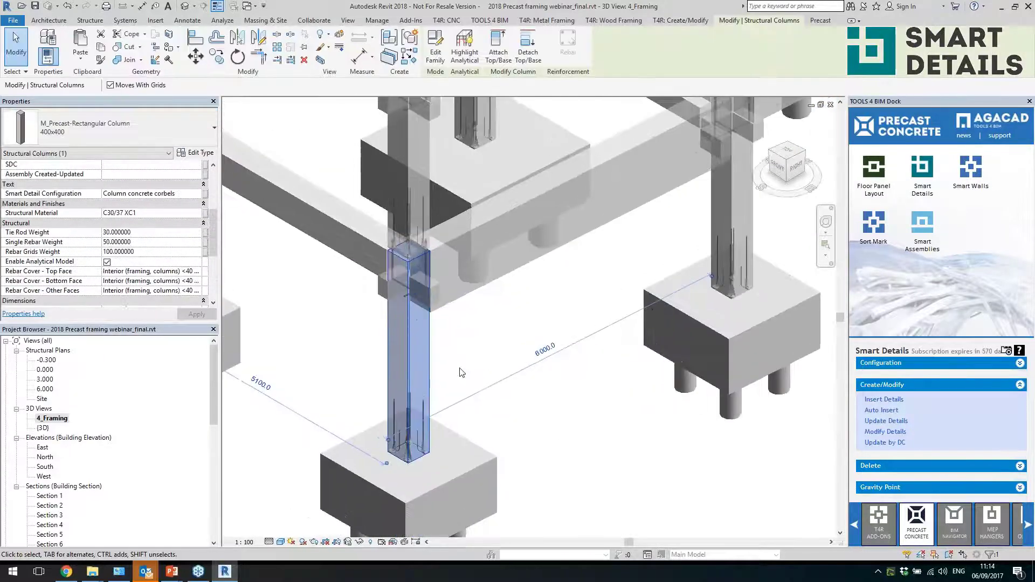
Update the smart details, then open the corbel family in its Ref. Level plan view
click(885, 421)
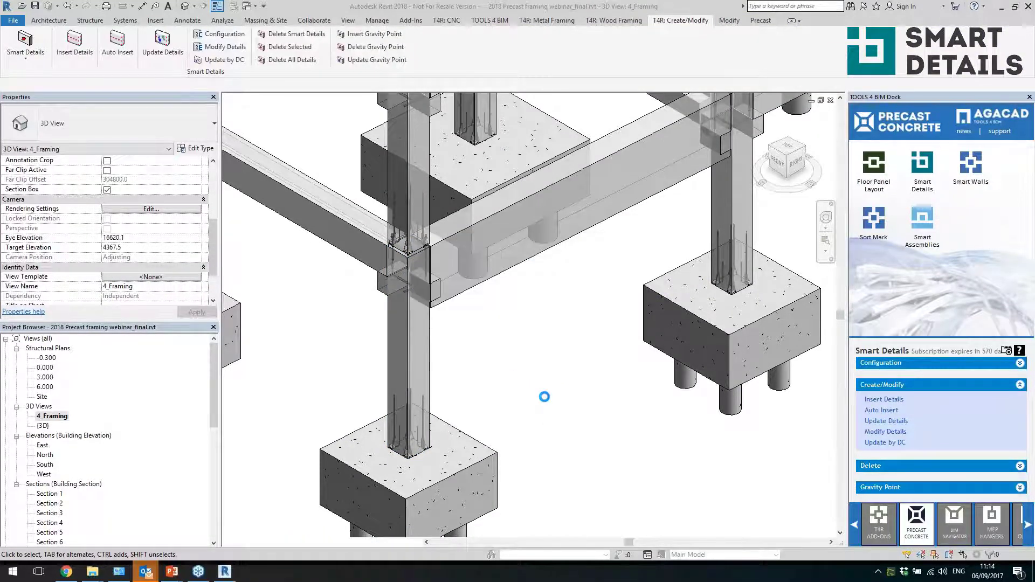
click(440, 326)
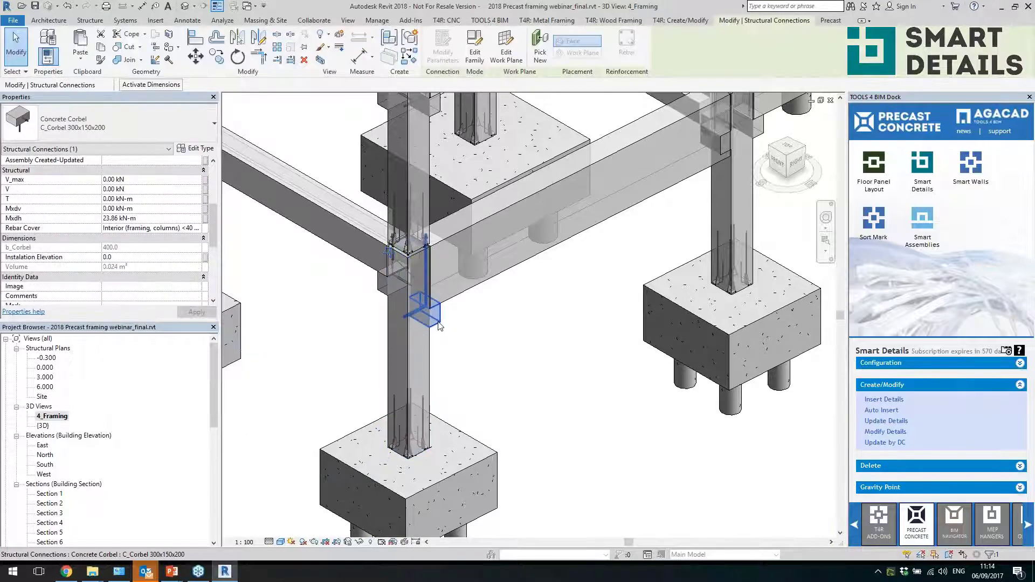
shift+middle_drag(535, 389, 474, 405)
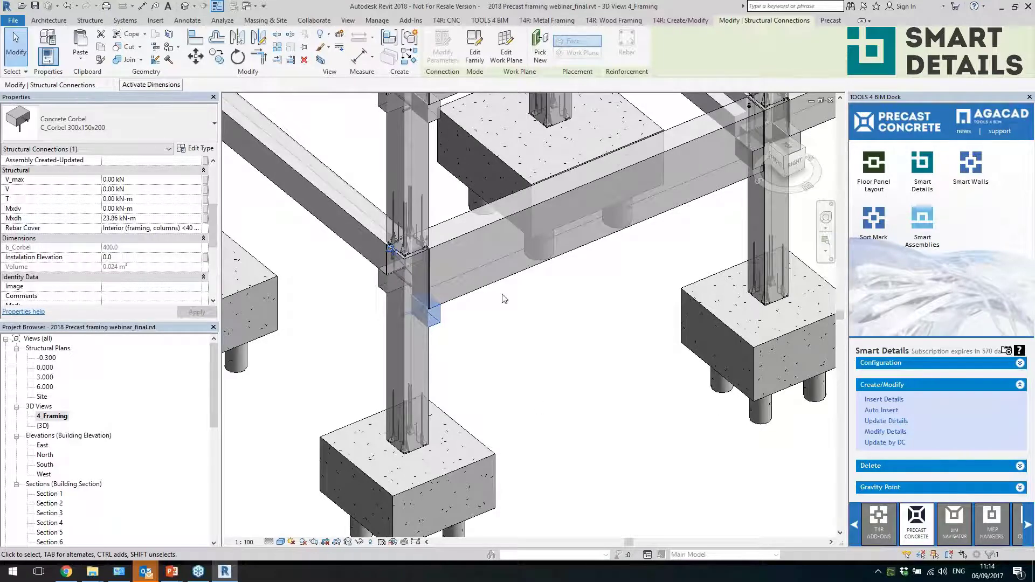
click(475, 50)
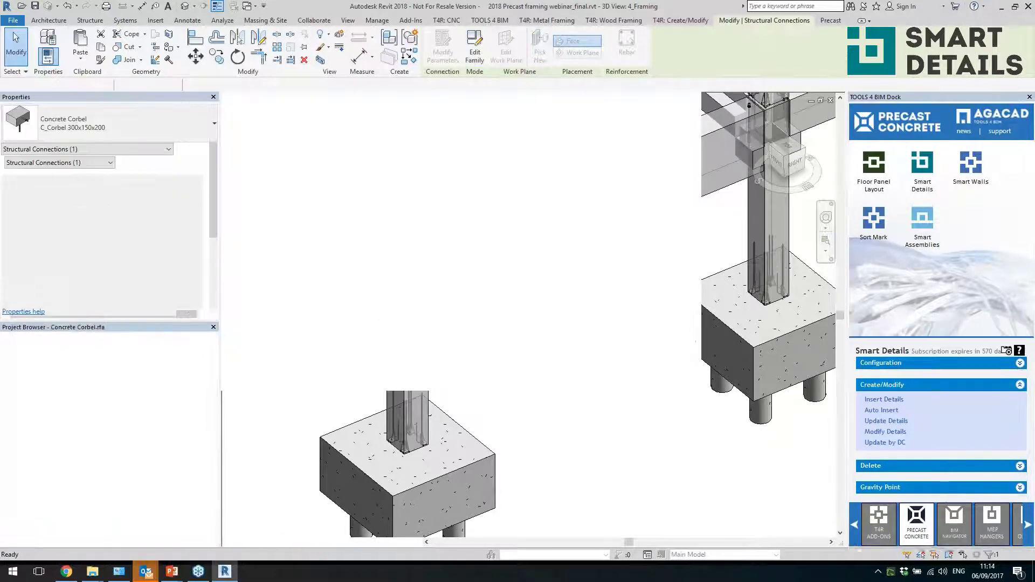
double_click(42, 357)
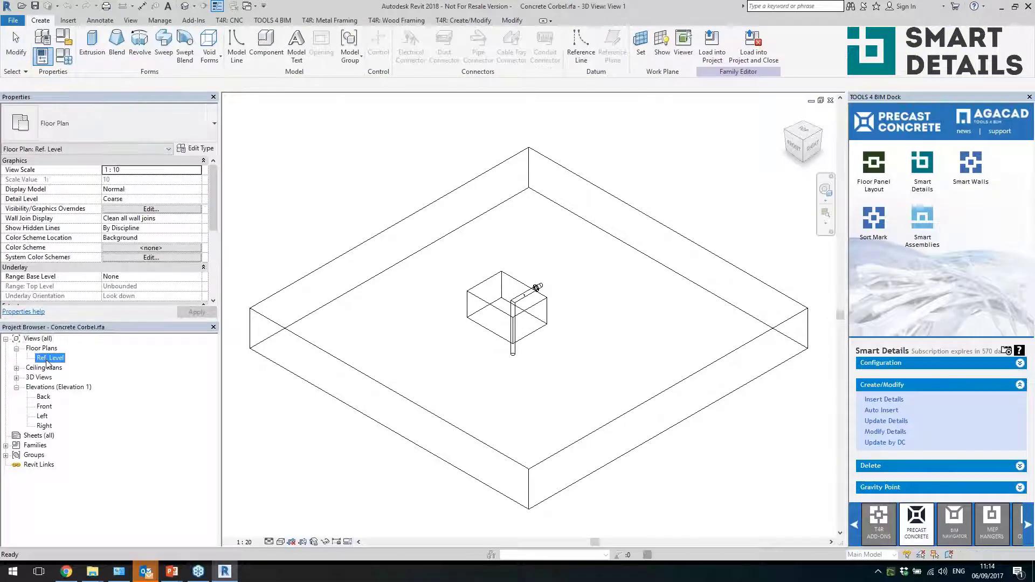
Try dragging the corbel's top reference plane down; the constraints error reverts the move
scroll(453, 351, up, 2)
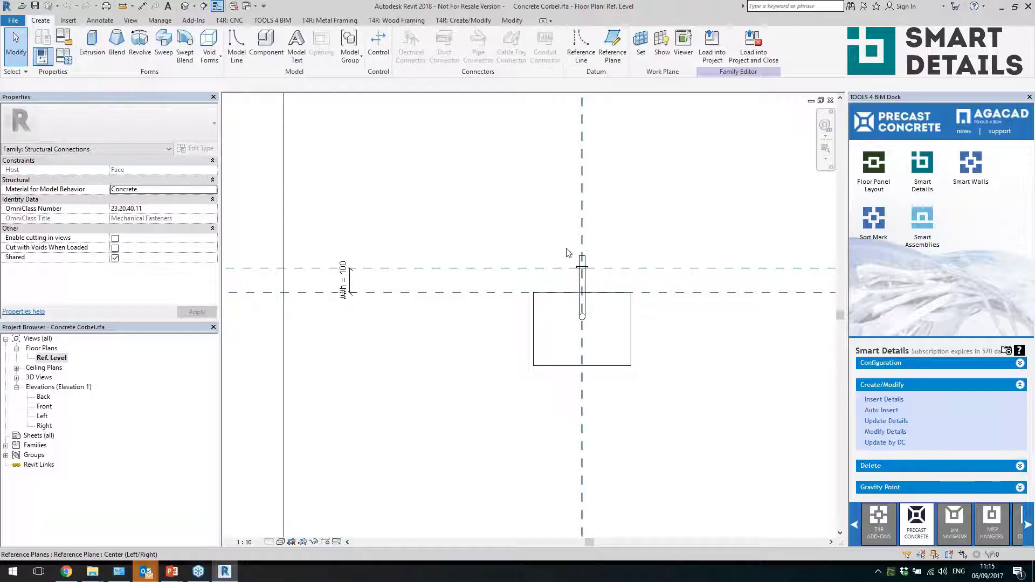
click(438, 298)
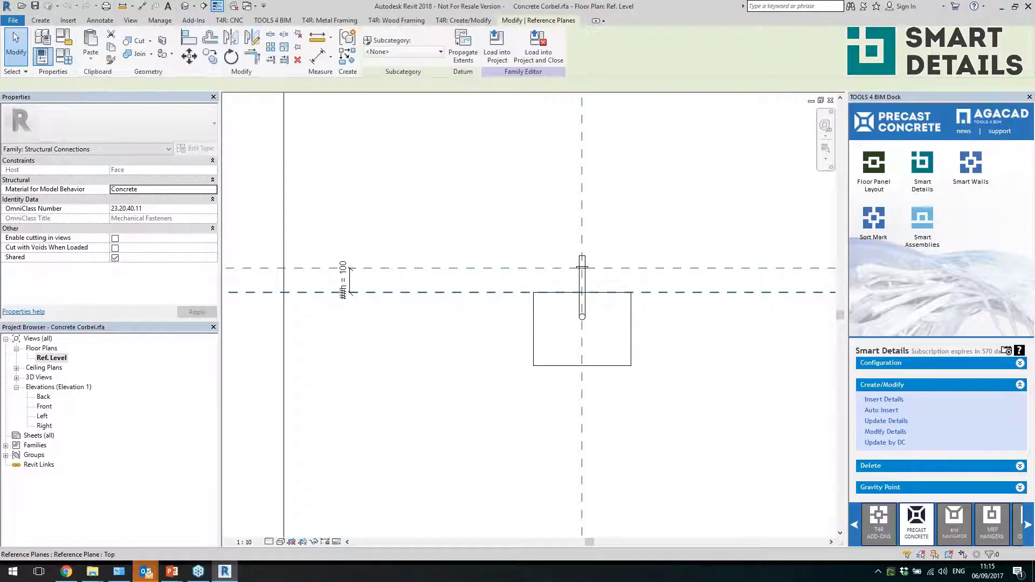
drag(438, 298, 439, 411)
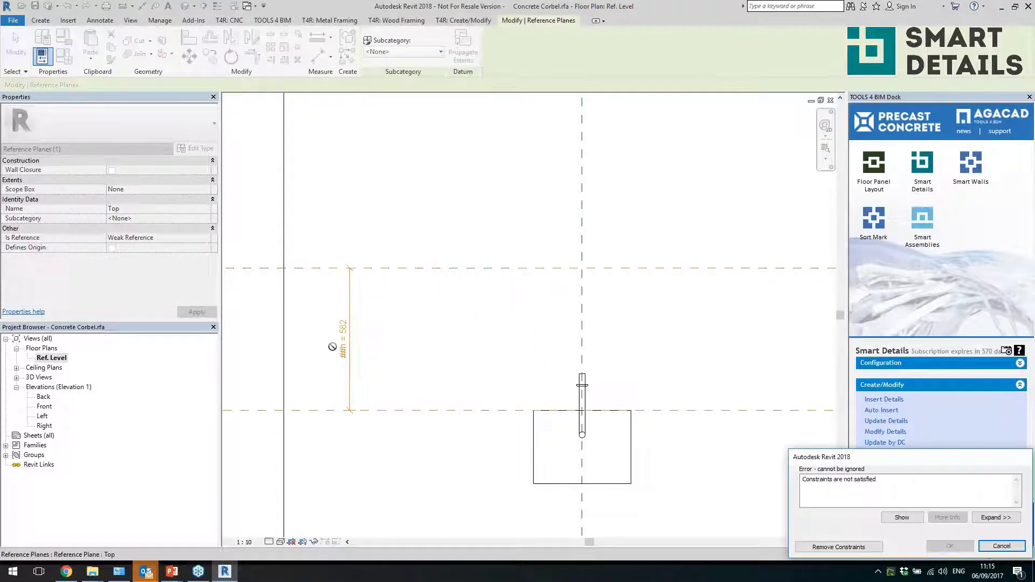
click(1002, 546)
Inspect the ##h dimension's parameter (default 100) in Family Types, cancelling without changes
click(350, 291)
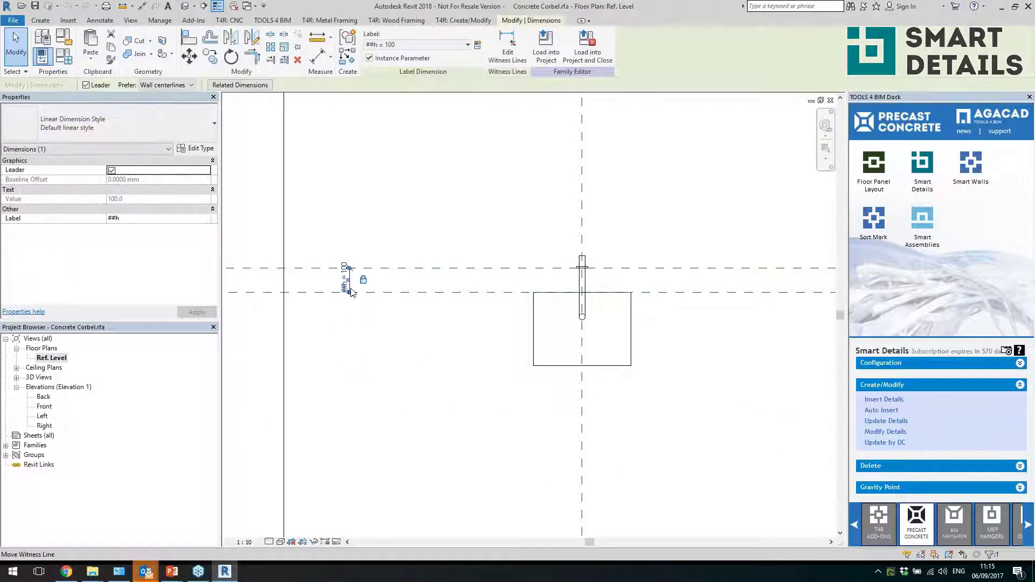
click(64, 56)
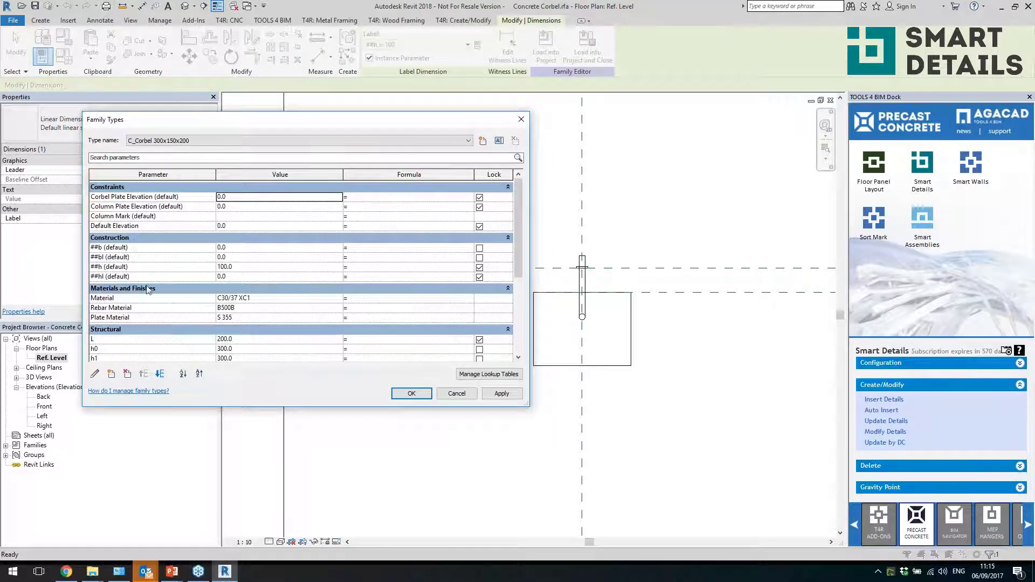
click(147, 267)
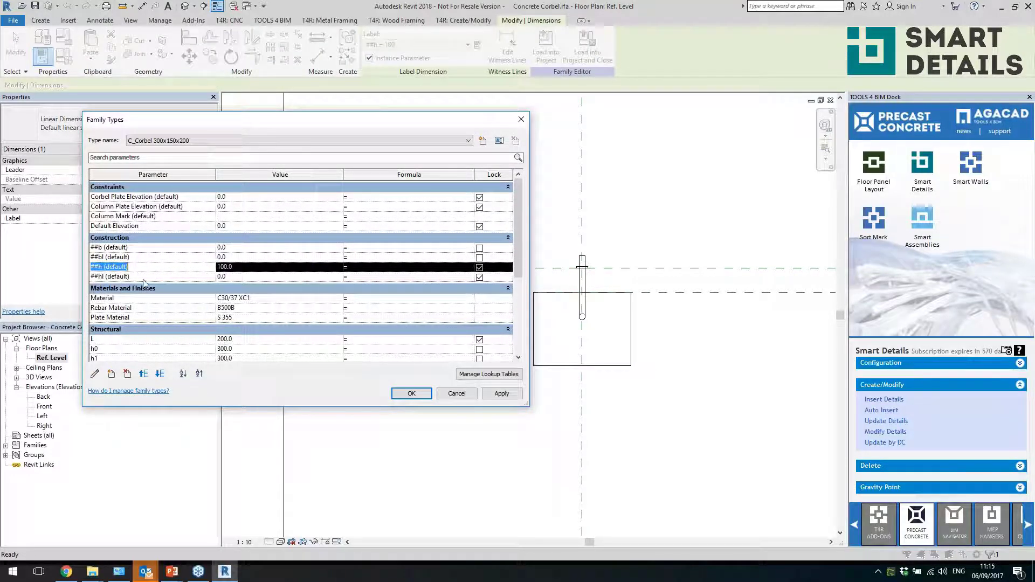
click(95, 373)
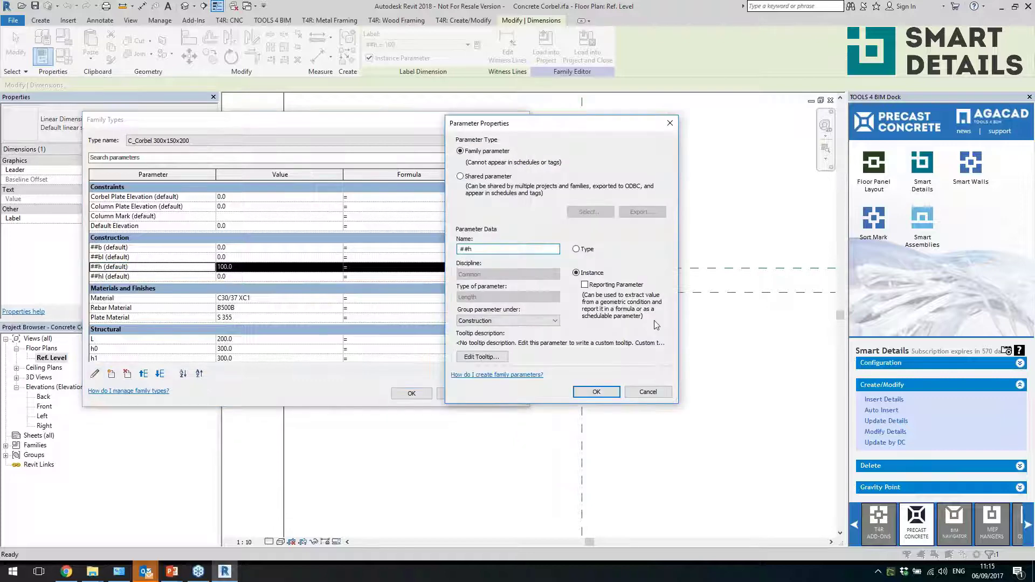
drag(461, 248, 468, 250)
click(470, 249)
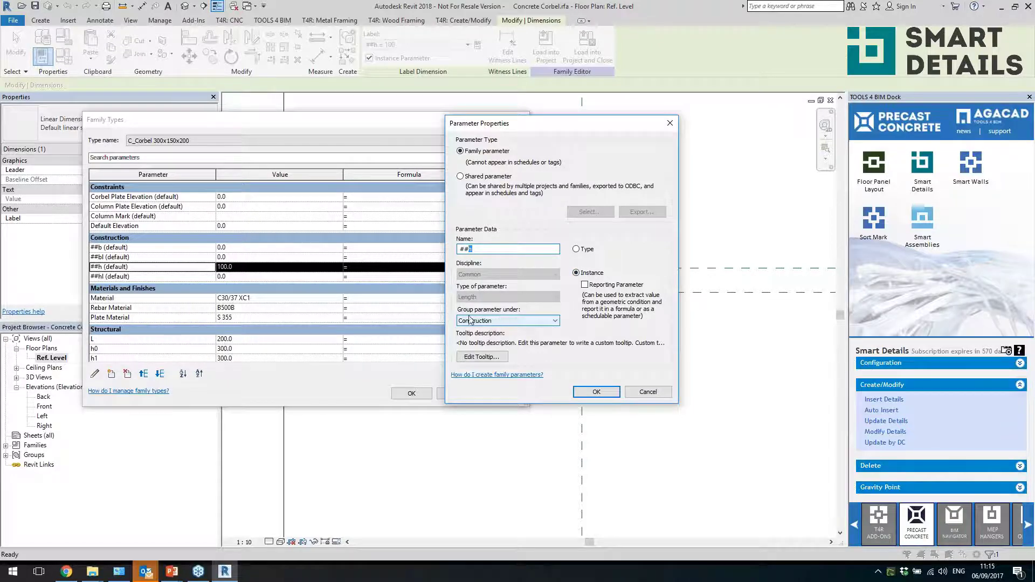
click(650, 392)
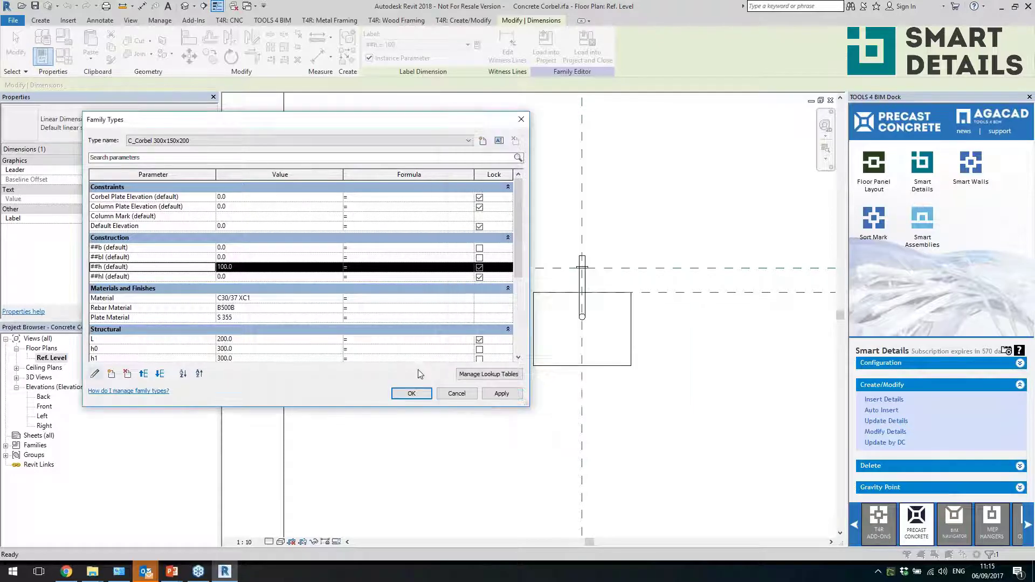
click(446, 395)
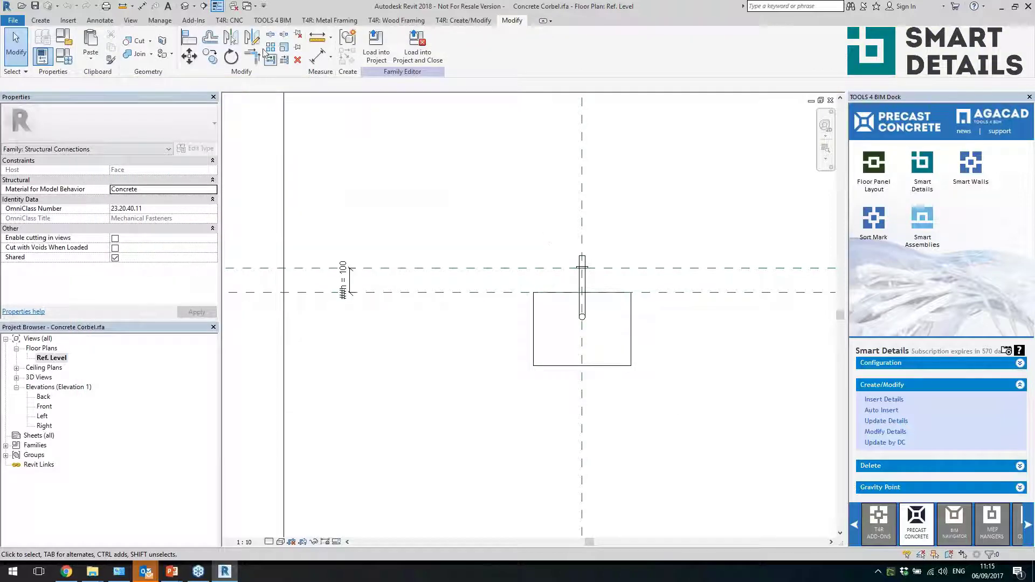
Back in the project's 3D view, confirm the beam type's h value is 1000.0
click(235, 8)
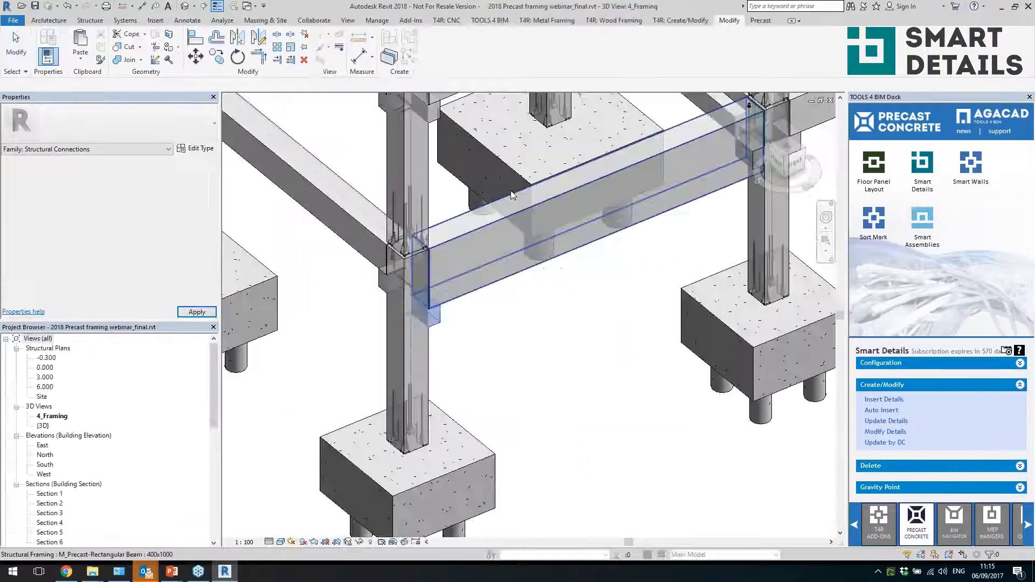
click(485, 278)
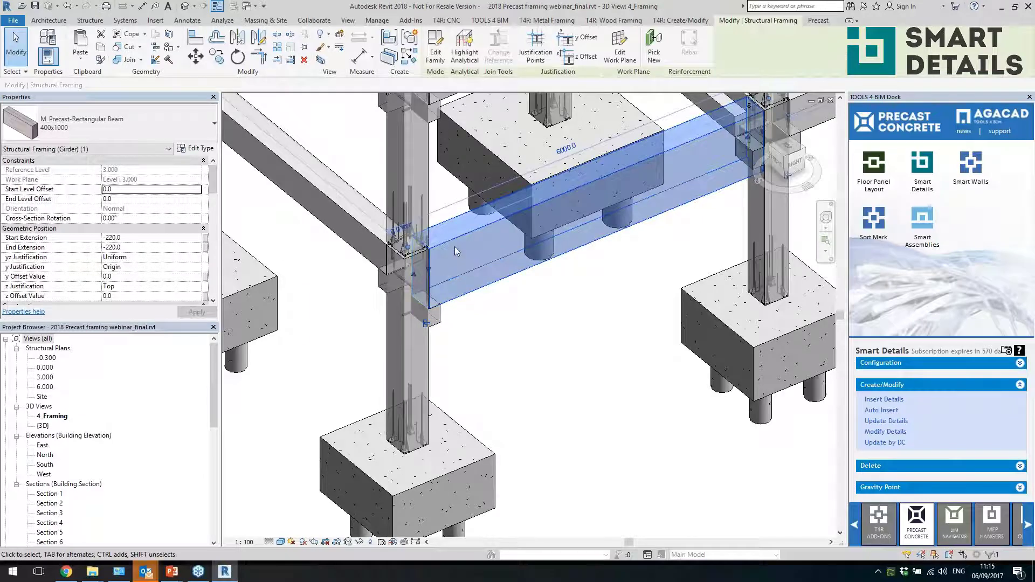
click(194, 148)
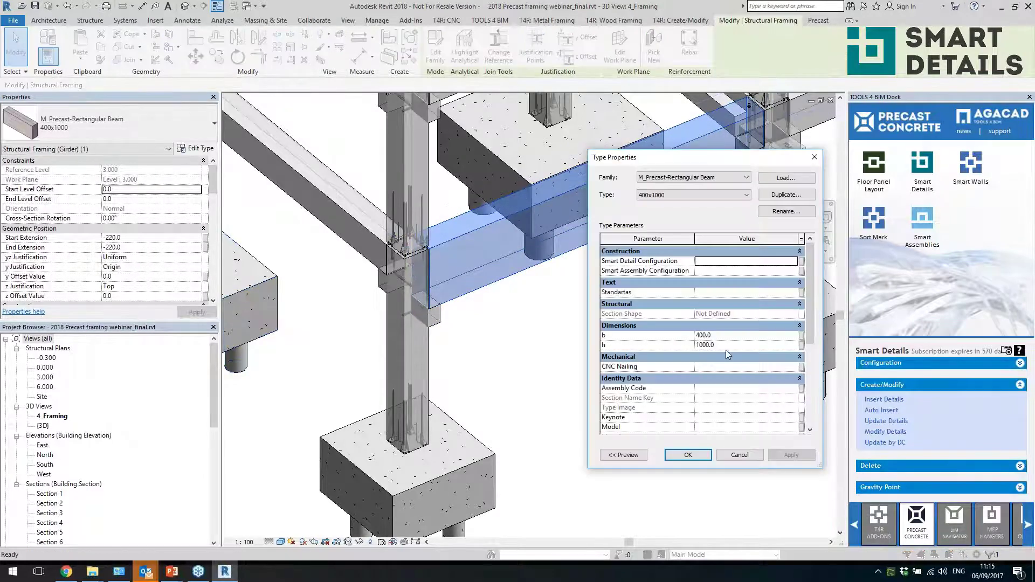
drag(720, 345, 681, 345)
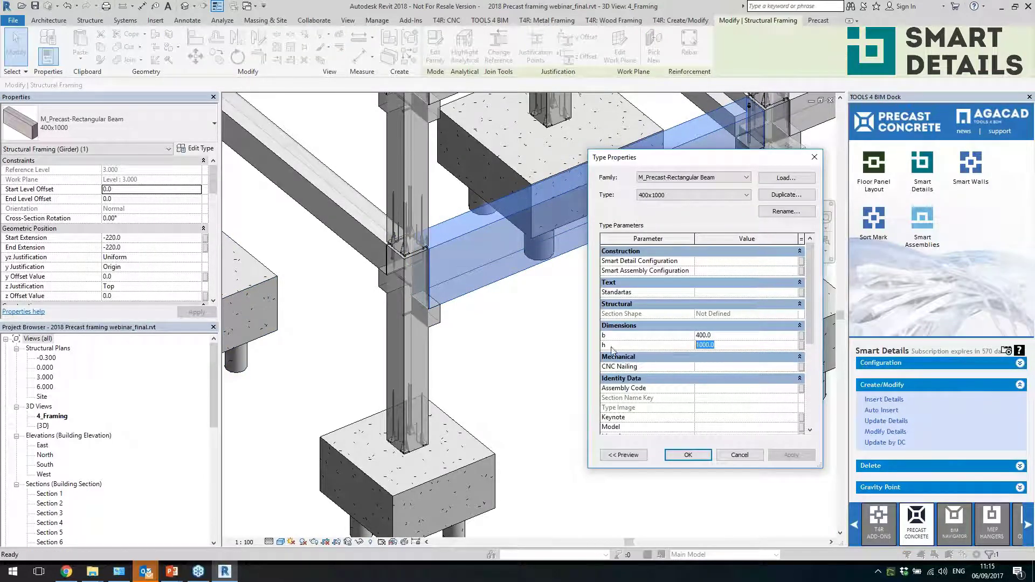
click(739, 455)
click(513, 343)
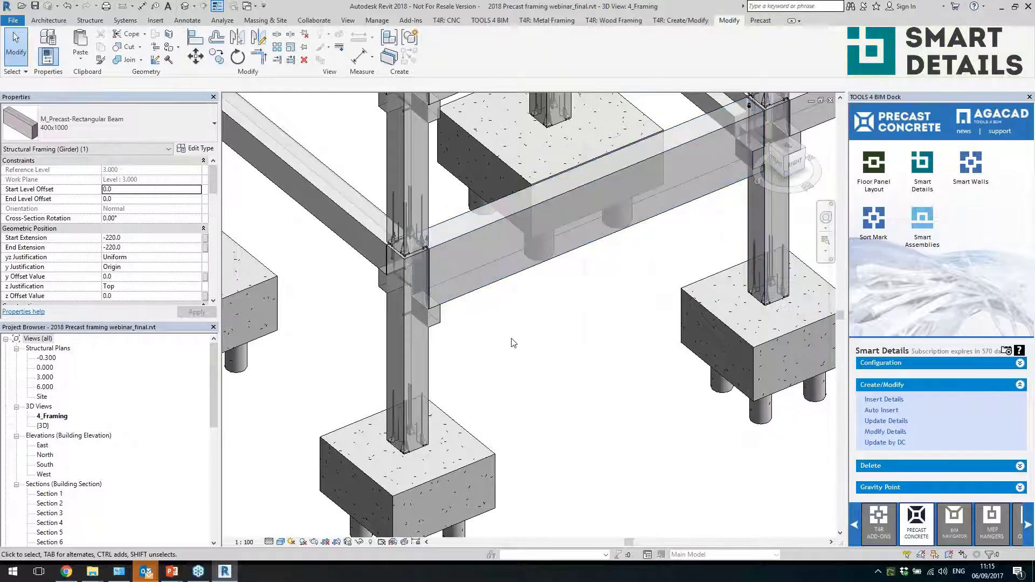
Check that the C_Corbel 300x150x200 corbel's ##h reads 1000.0 in Properties
click(437, 326)
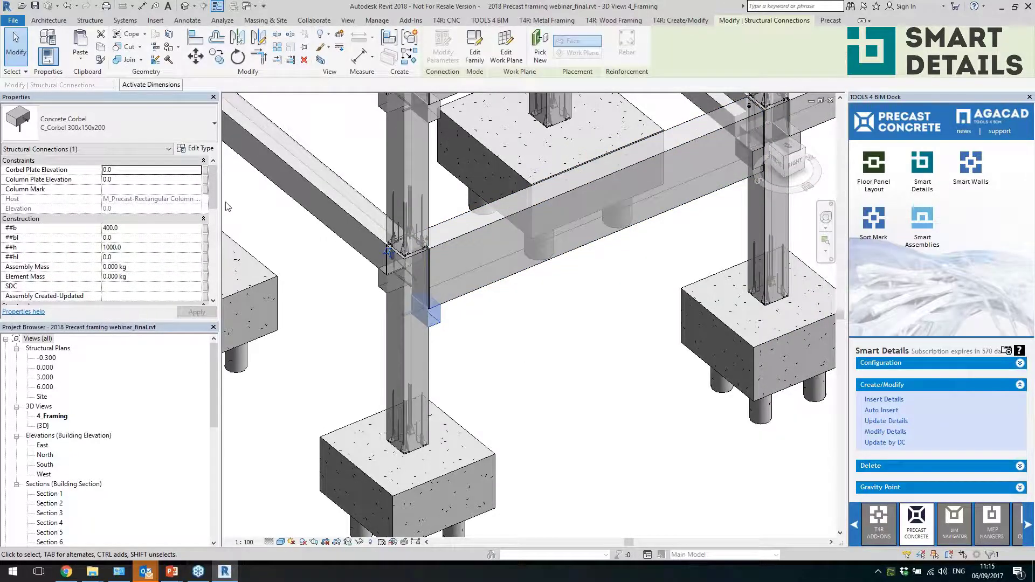
drag(213, 186, 213, 296)
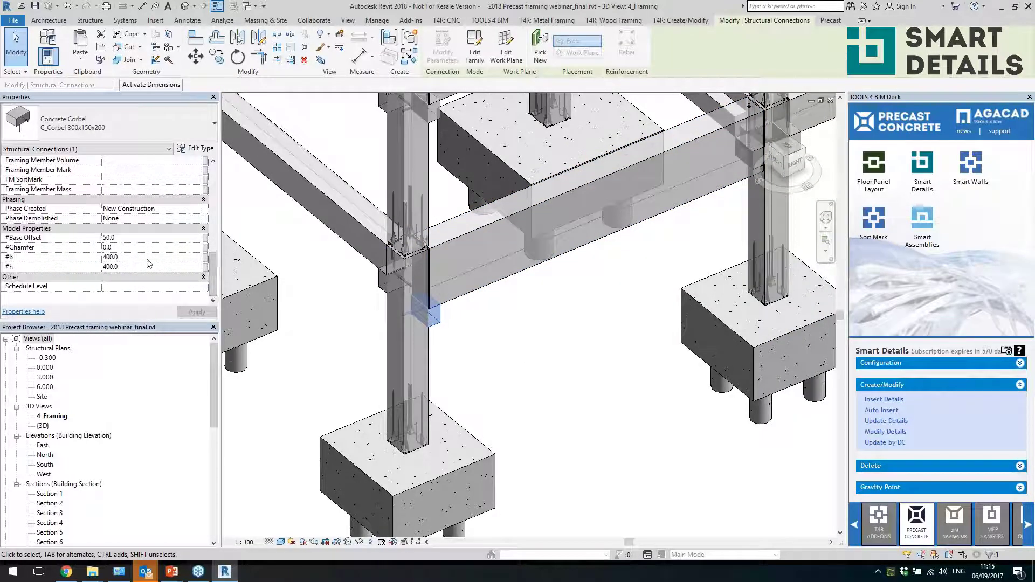
scroll(170, 266, up, 5)
scroll(171, 267, up, 2)
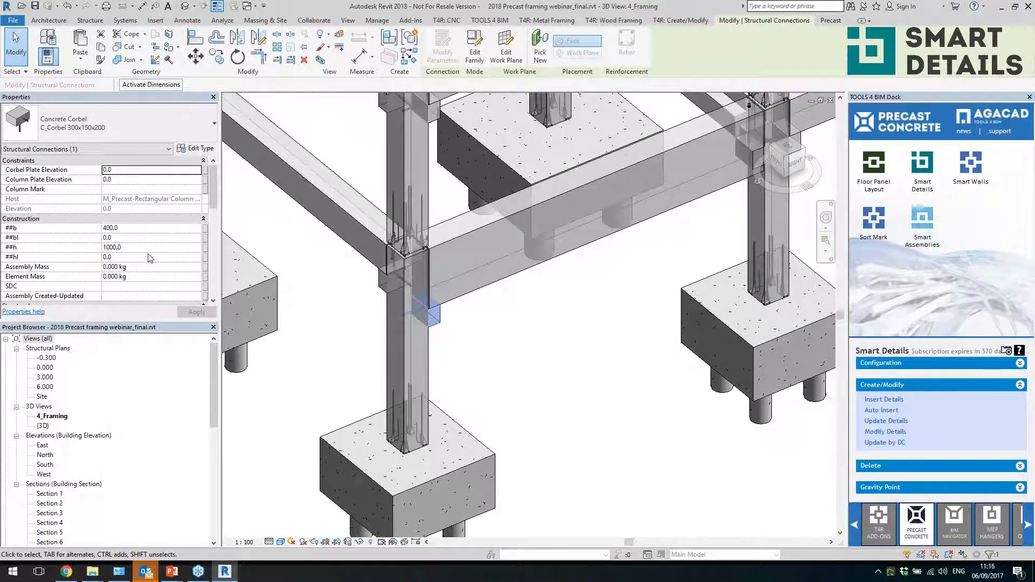
click(112, 247)
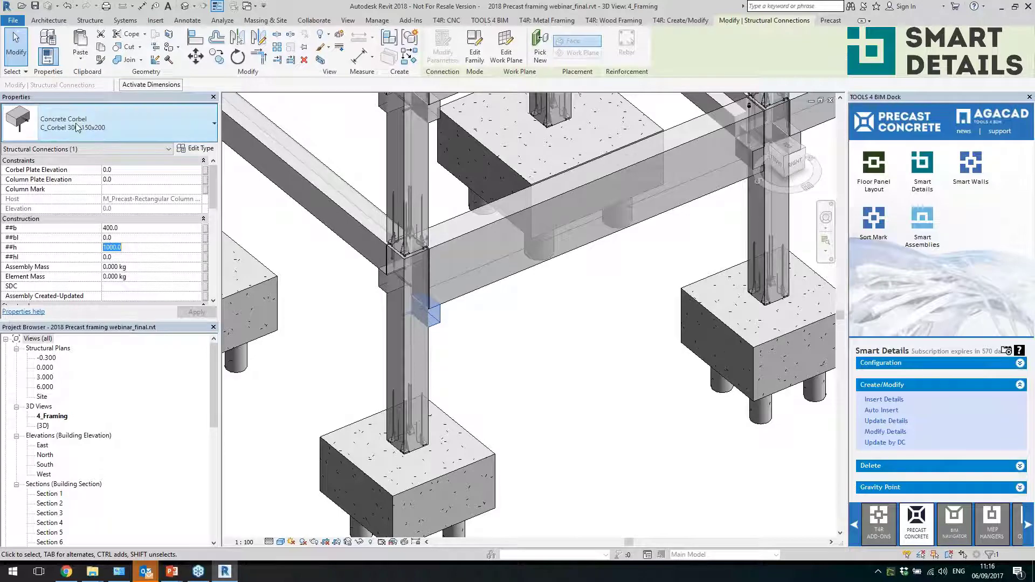
click(444, 354)
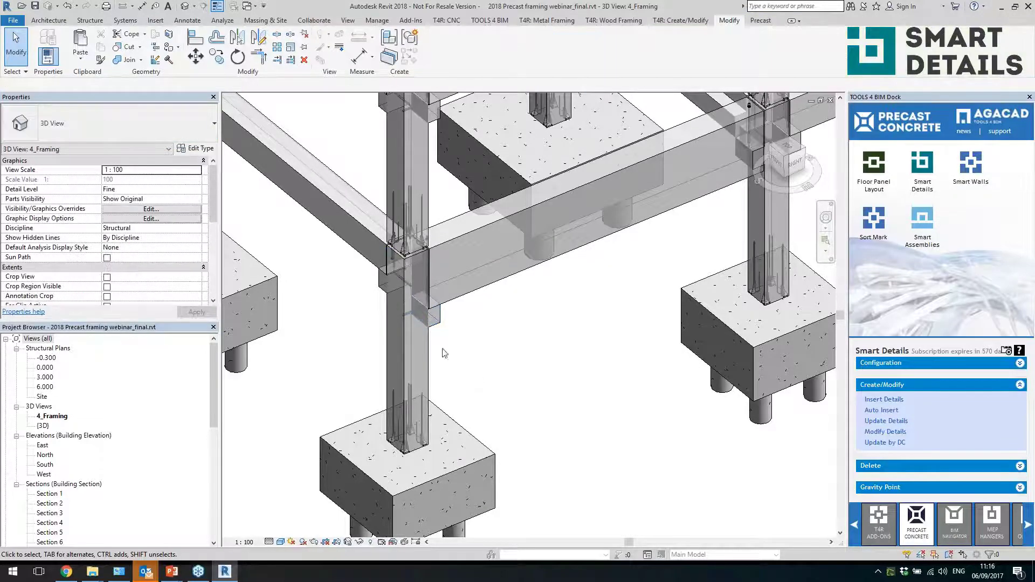
click(445, 317)
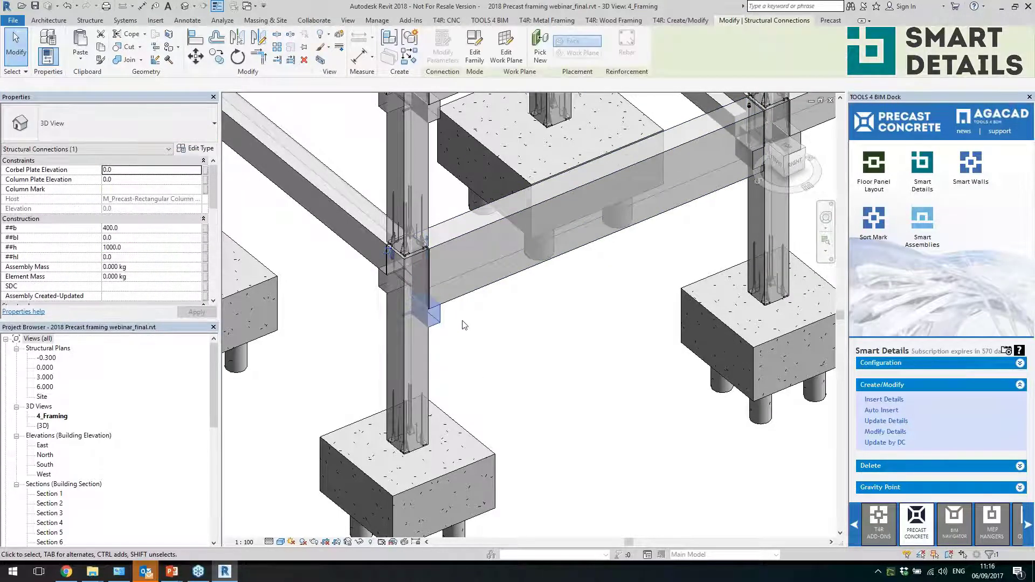
key(Escape)
Auto Insert Beam_column_Concrete_corbel on the 400x1000 beam; verify the CUT_RCbeam_vertical cut's #h is 1000.0
click(470, 305)
shift+middle_drag(470, 306, 399, 310)
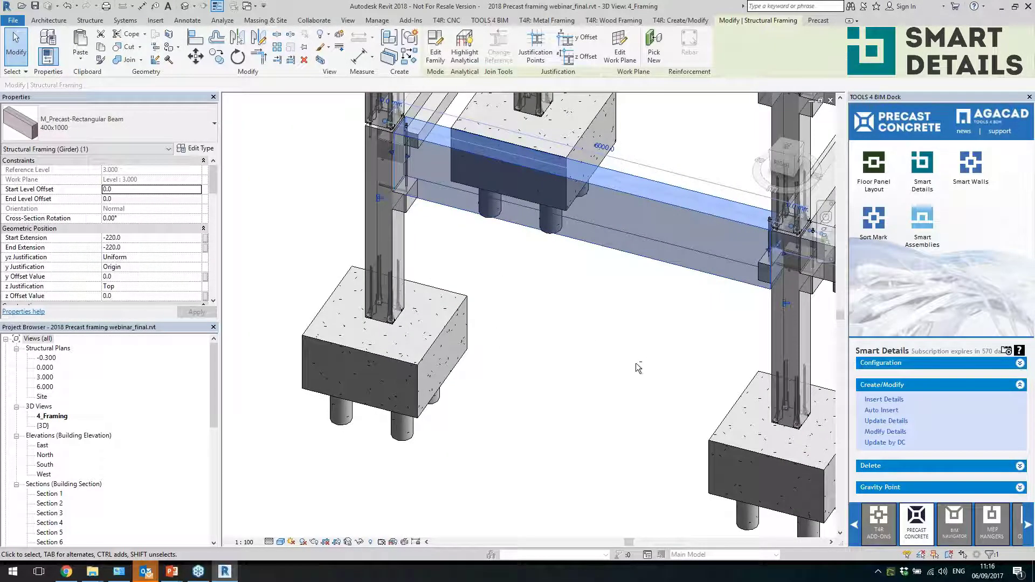
drag(214, 180, 212, 218)
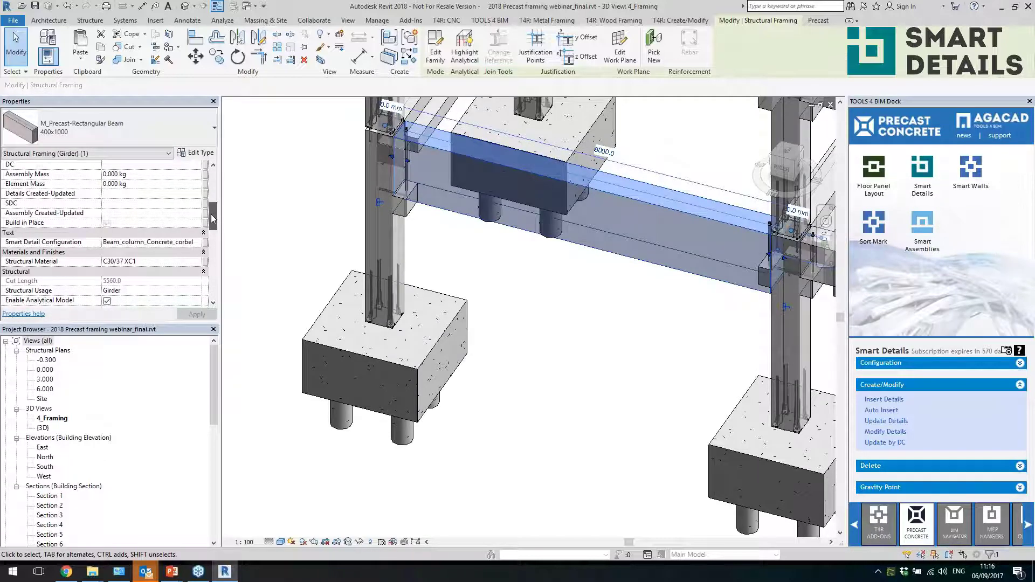
click(874, 411)
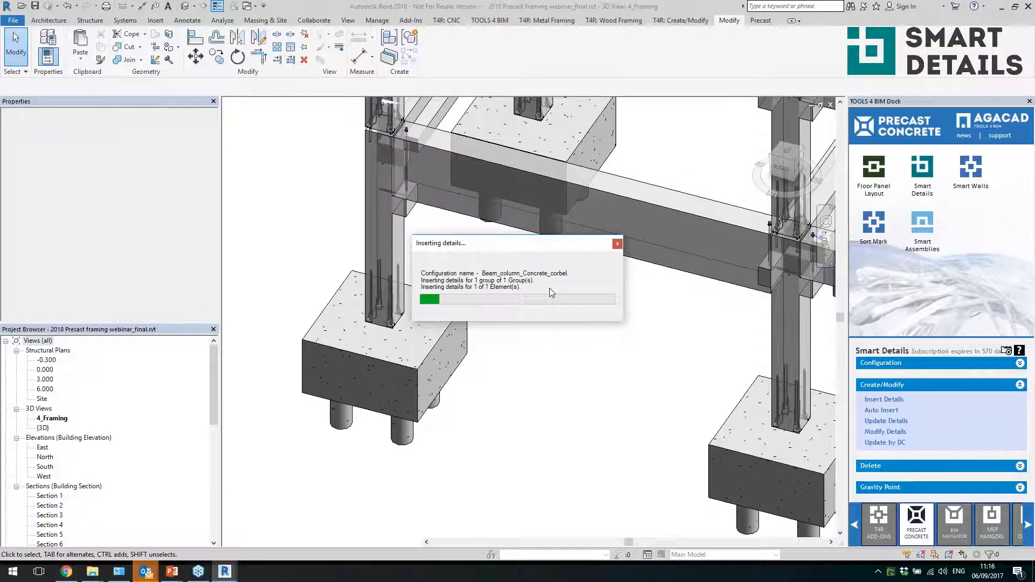
scroll(418, 141, up, 3)
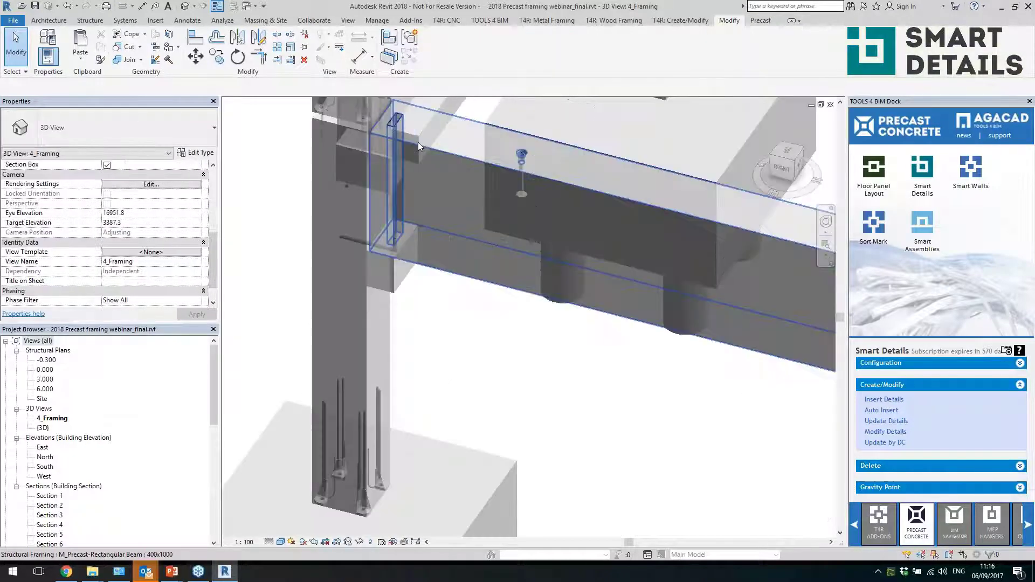
click(406, 204)
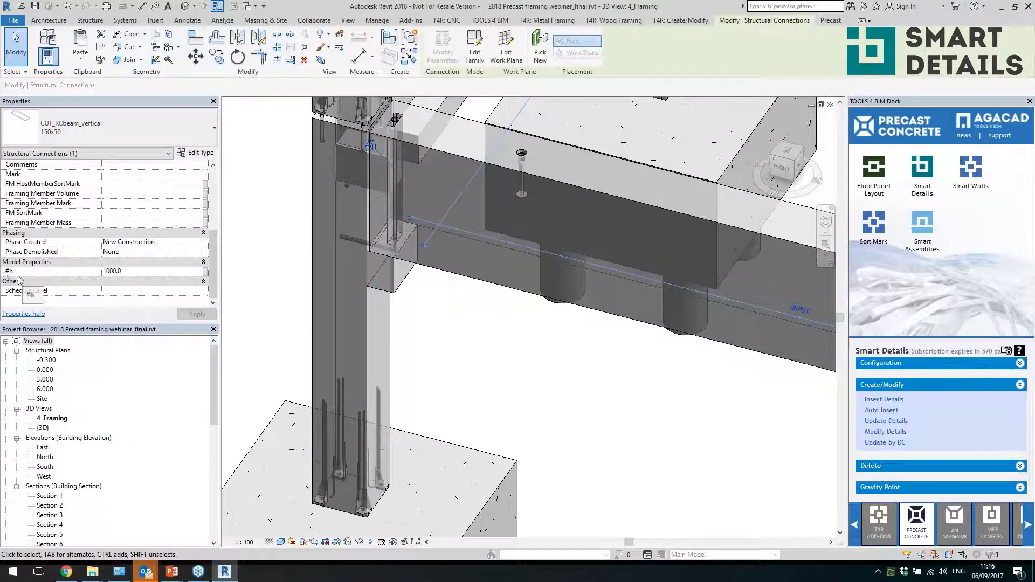
scroll(440, 347, down, 3)
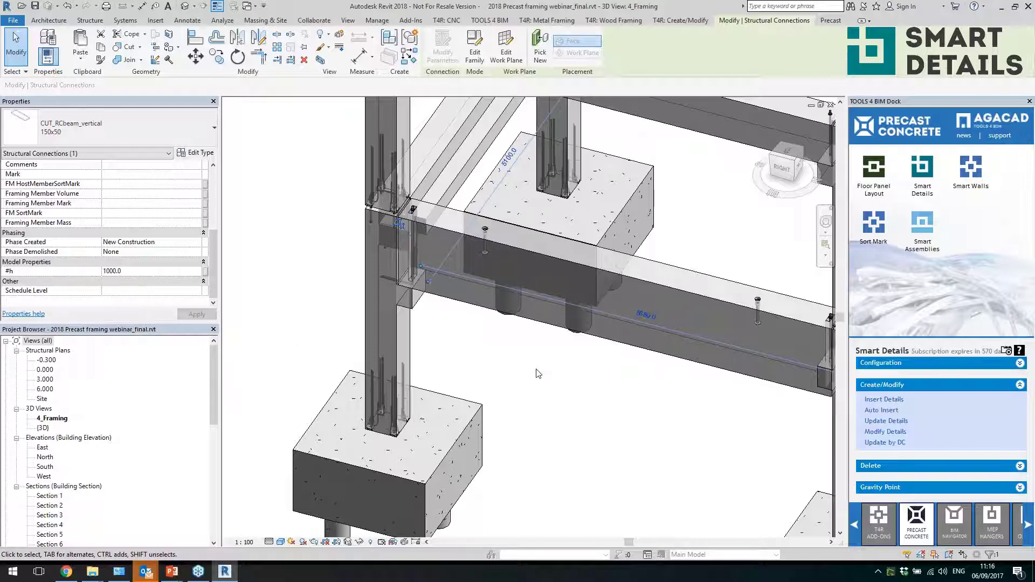
Inspect the precast beam and orbit the 4_Framing frame for a higher overall view
click(468, 359)
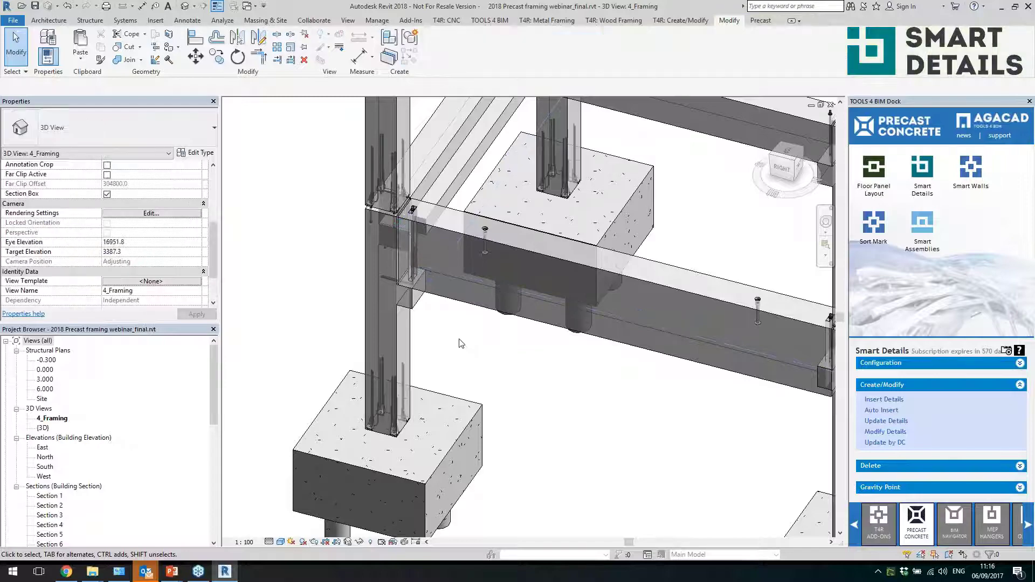
click(513, 302)
scroll(513, 302, down, 3)
shift+middle_drag(474, 361, 544, 348)
key(Escape)
scroll(545, 348, down, 4)
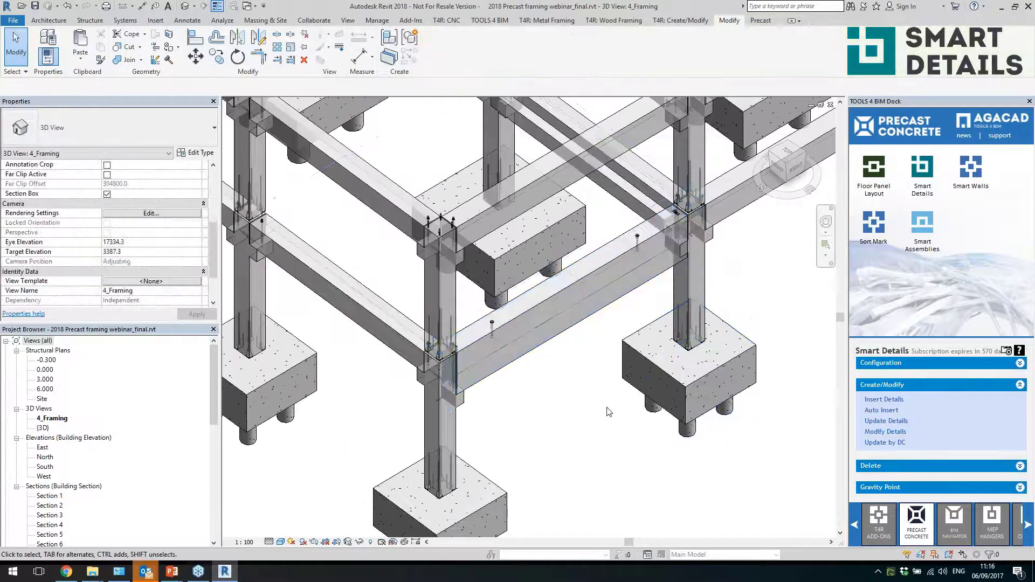
shift+middle_drag(670, 497, 656, 399)
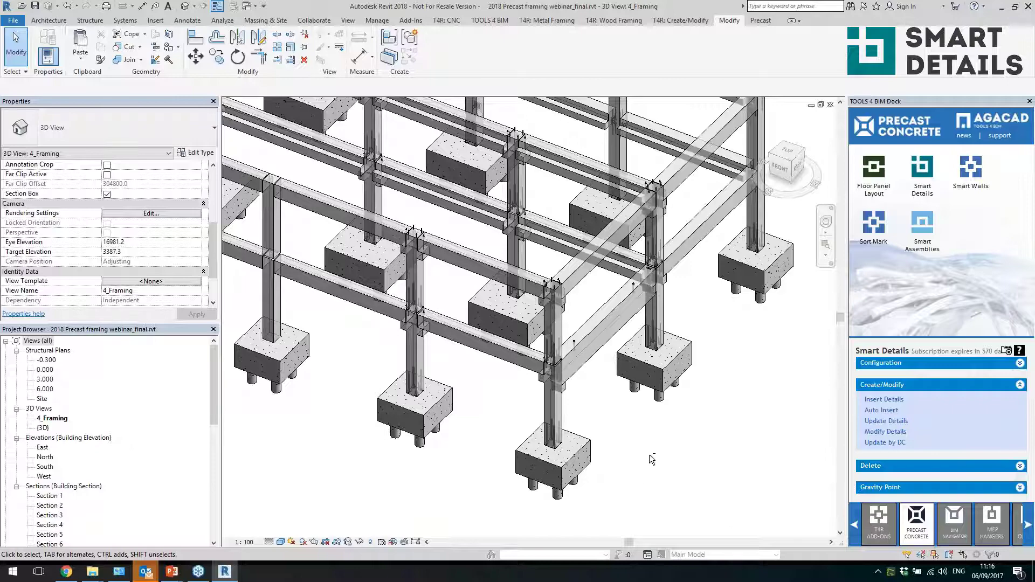
Inspect the L precast beam, then bring up the Sort Mark renumbering tools
scroll(691, 413, down, 2)
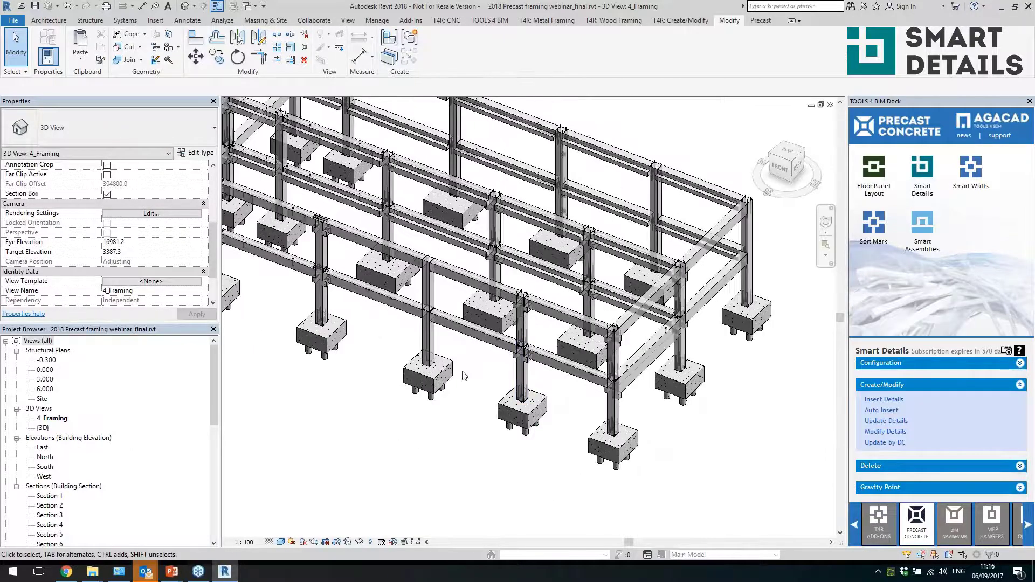
scroll(464, 376, up, 2)
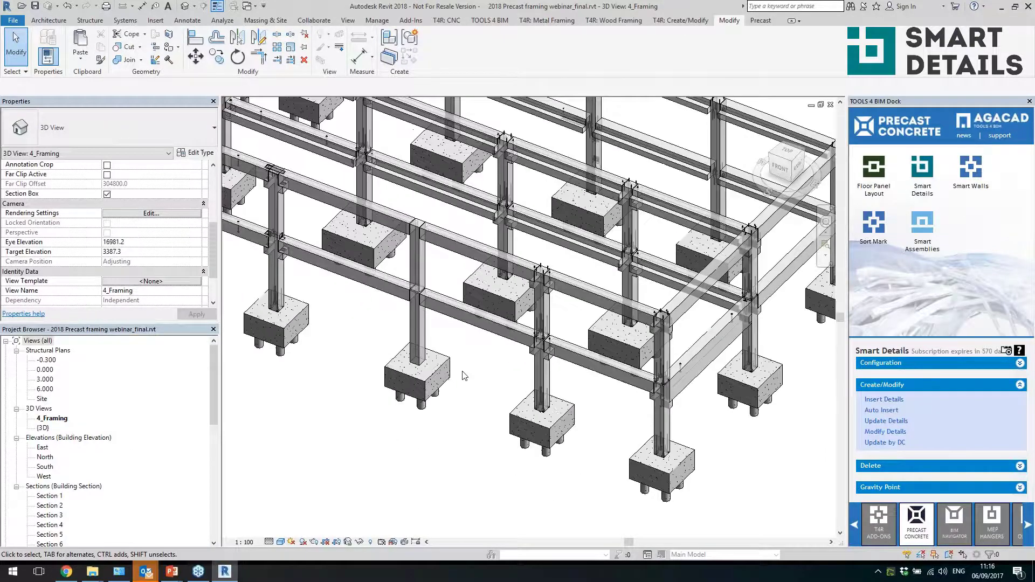
click(476, 326)
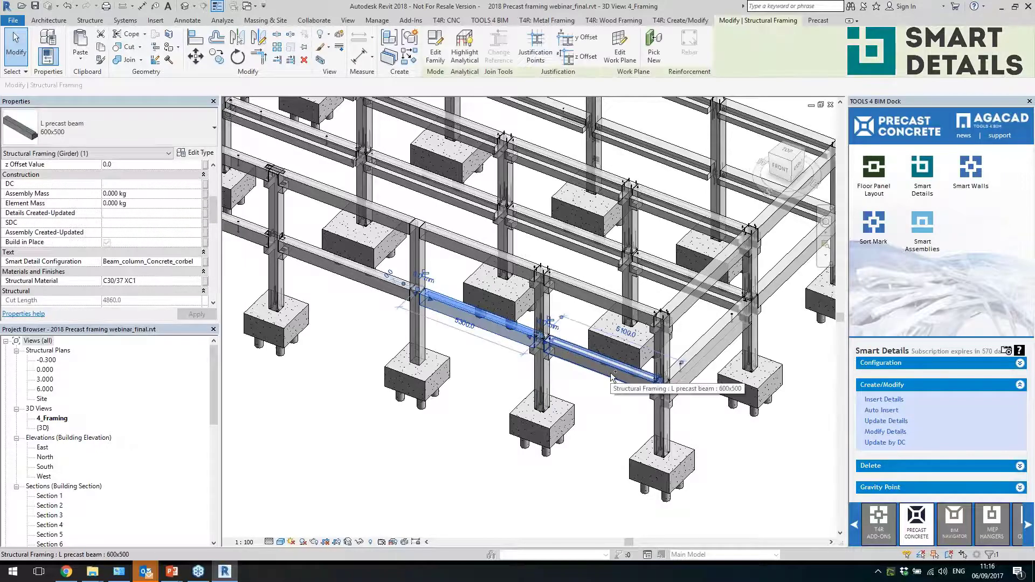
click(607, 404)
scroll(615, 401, down, 4)
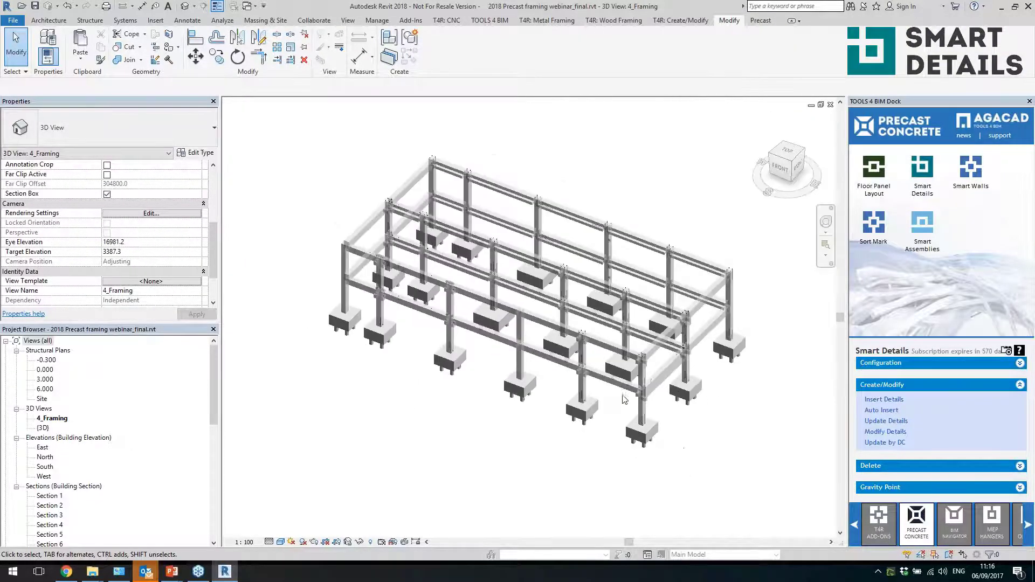
scroll(629, 404, up, 2)
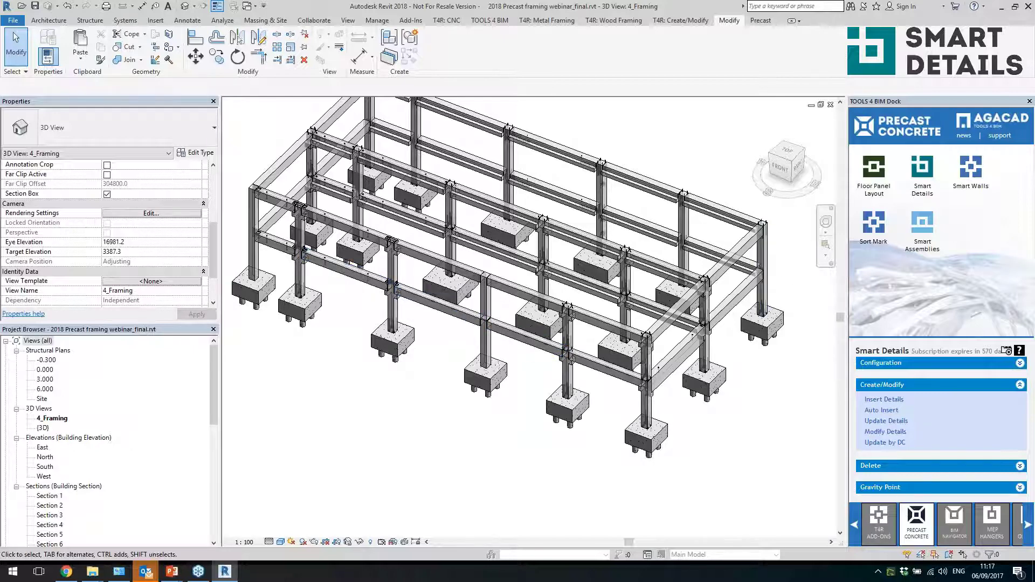
click(875, 235)
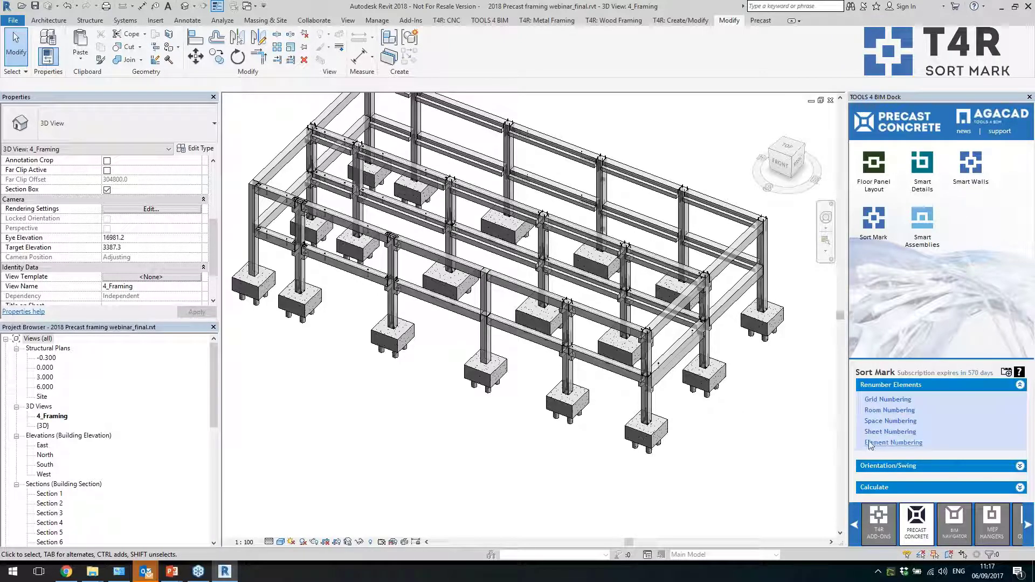
Open structural plan 0.000 and review the properties of the precast column on grid A'
double_click(48, 368)
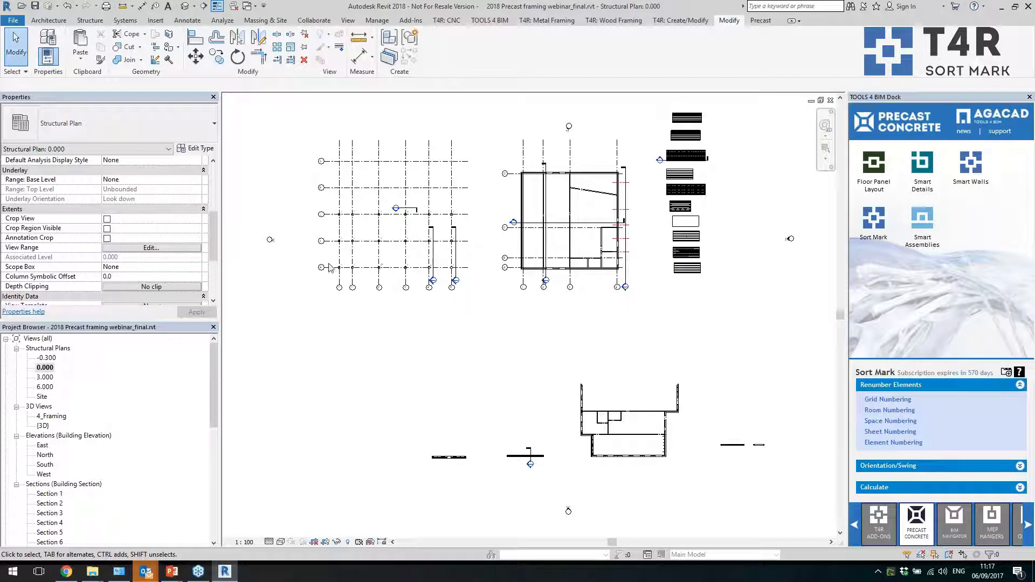
scroll(405, 270, up, 6)
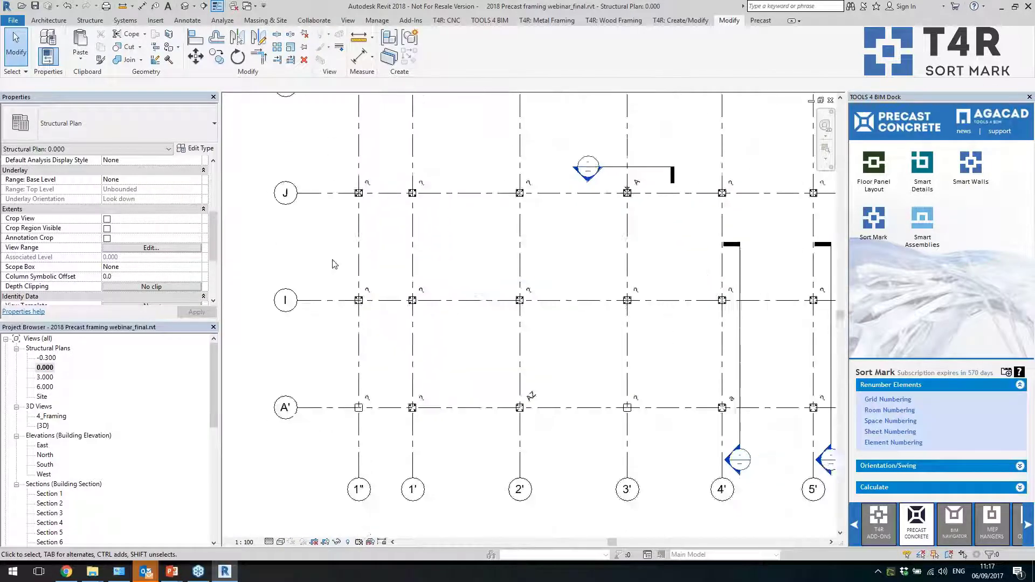
scroll(343, 438, up, 2)
click(343, 442)
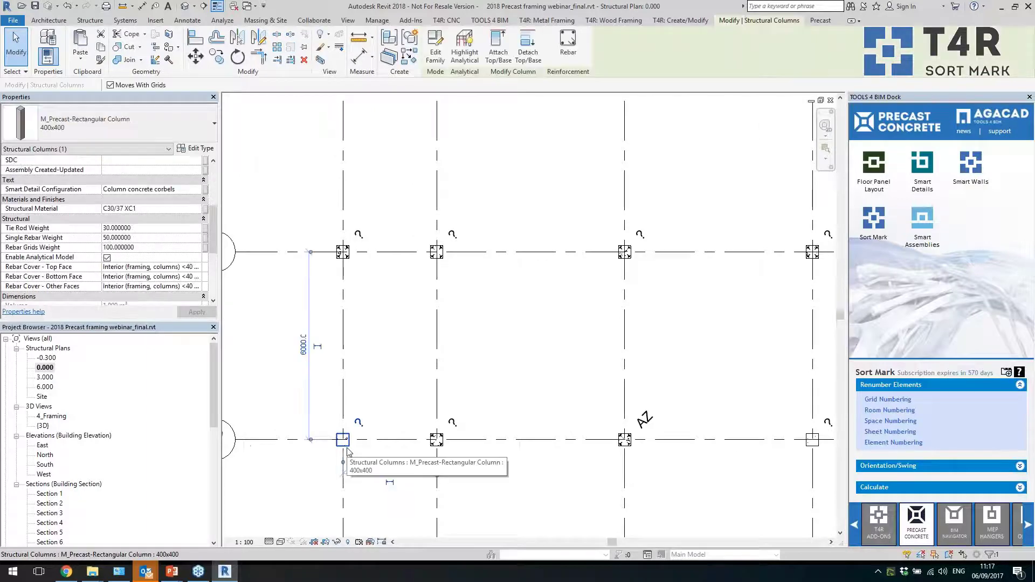
scroll(210, 237, down, 3)
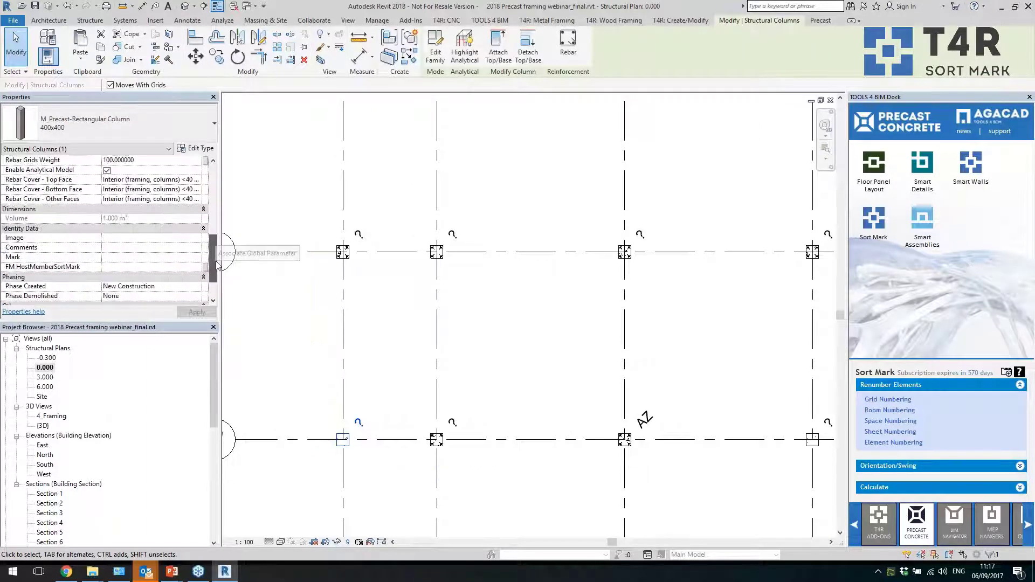
scroll(213, 253, up, 5)
scroll(91, 223, down, 6)
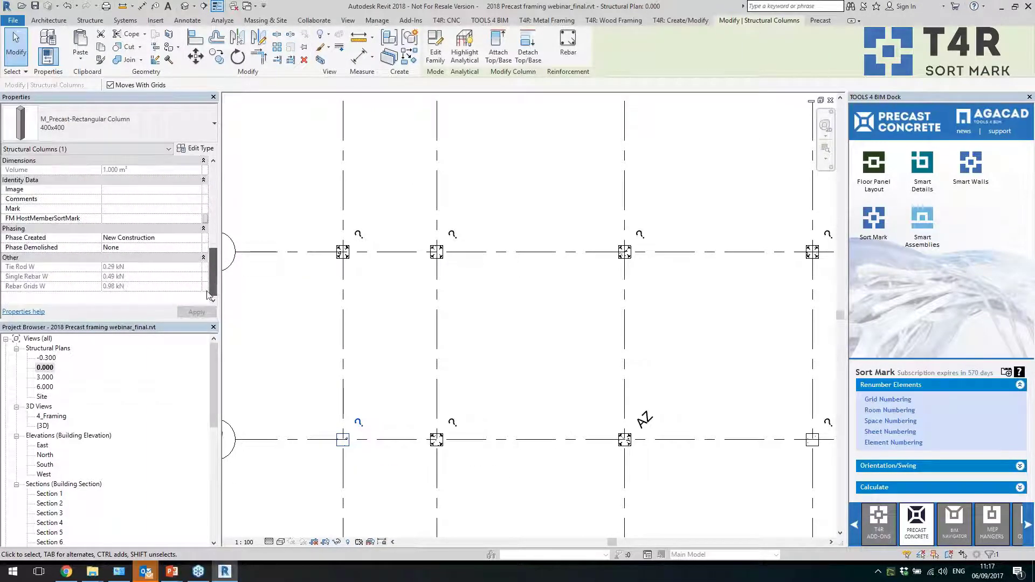
scroll(302, 227, down, 5)
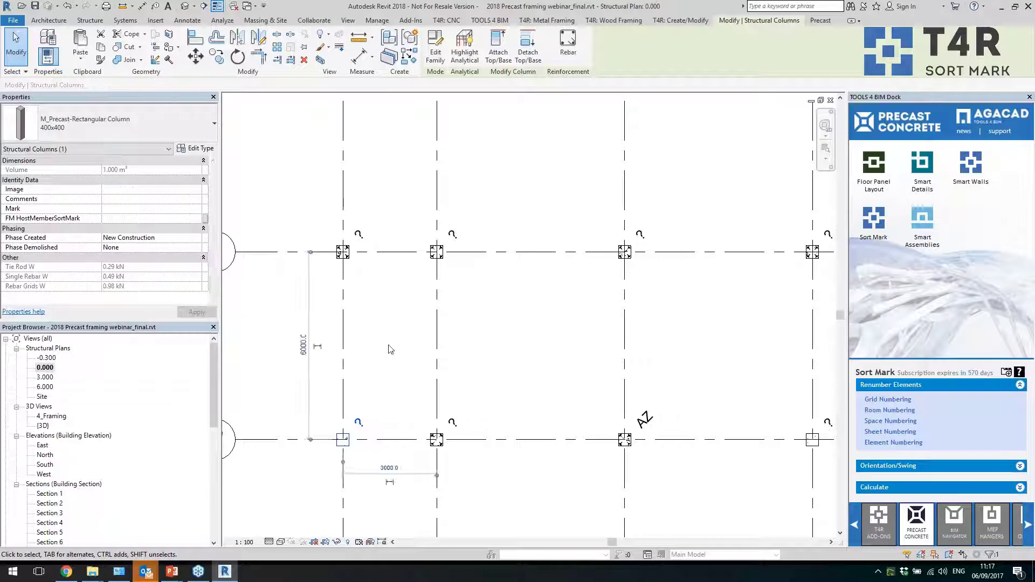
key(Escape)
scroll(424, 329, up, 1)
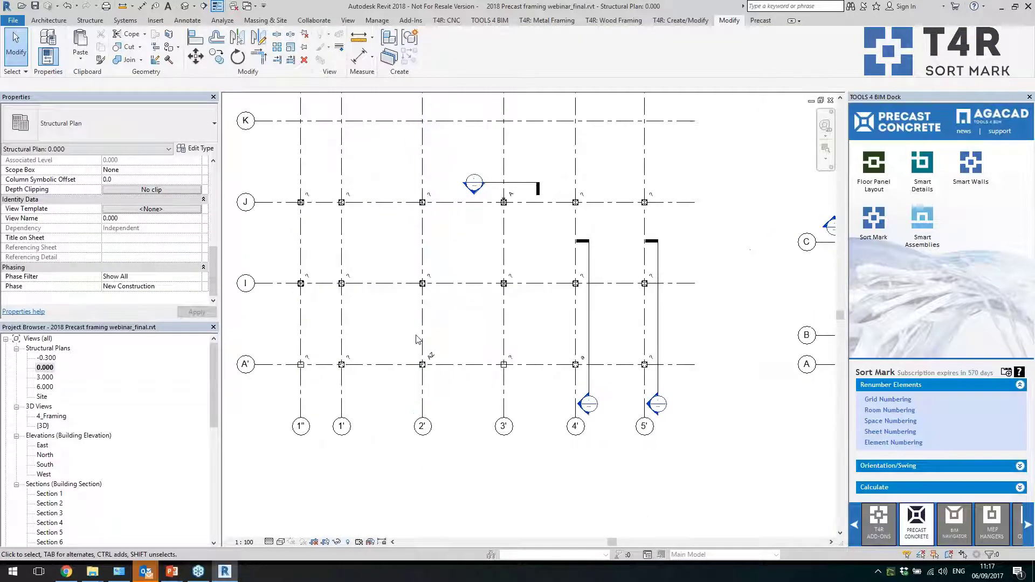
Start Element Numbering for Structural Columns, writing results to the Mark parameter
click(877, 443)
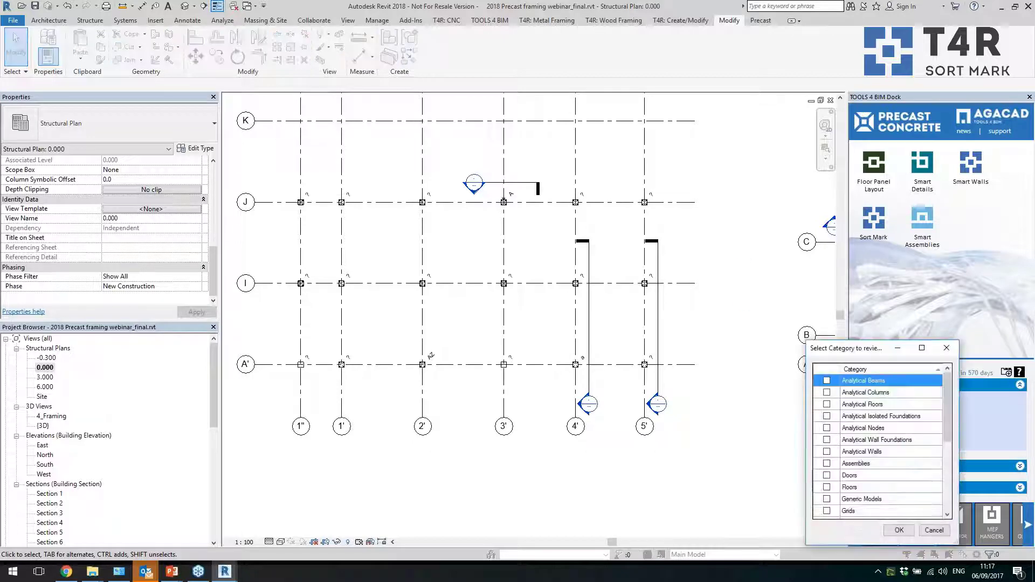
drag(949, 416, 948, 484)
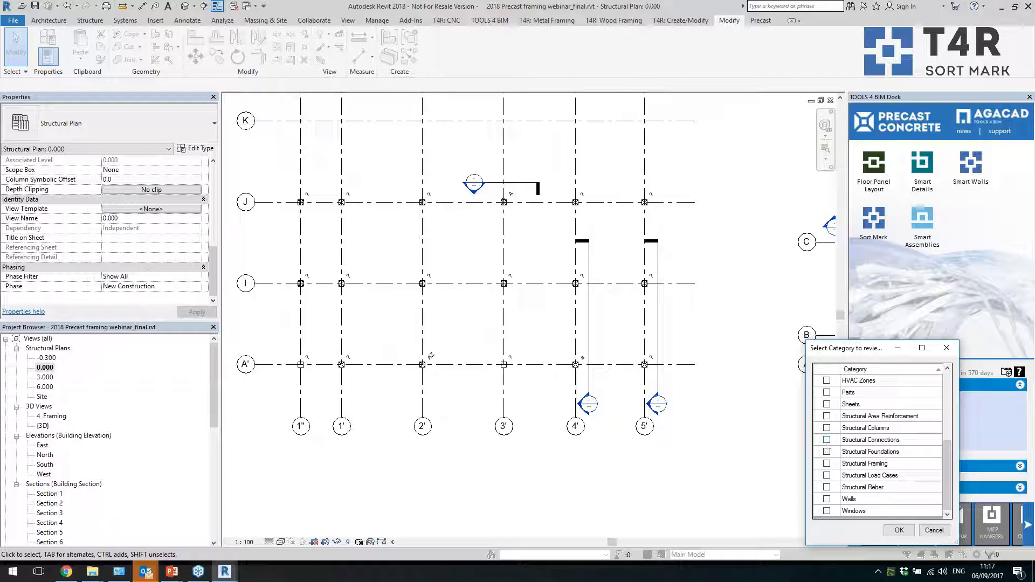
click(827, 428)
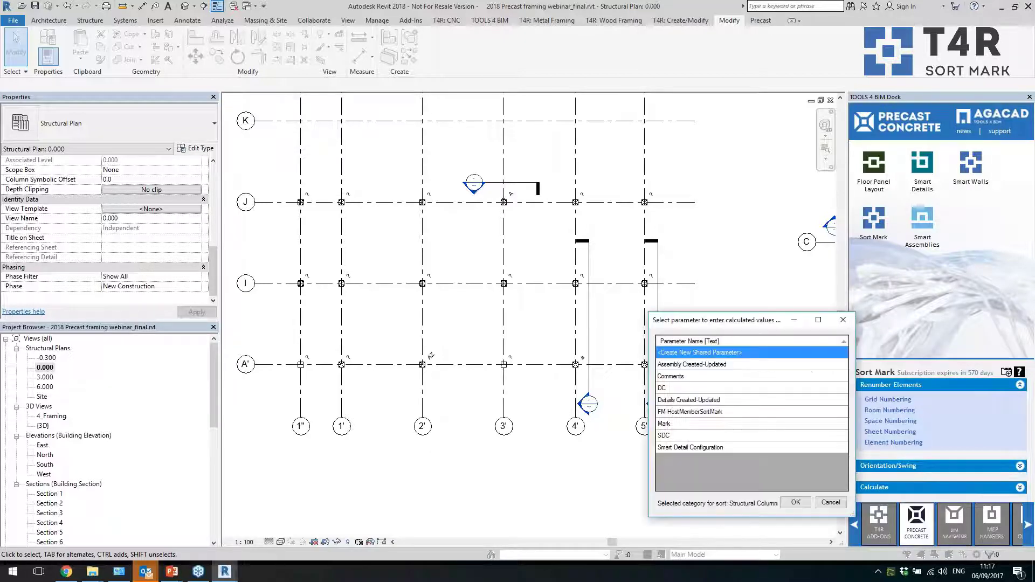
click(690, 424)
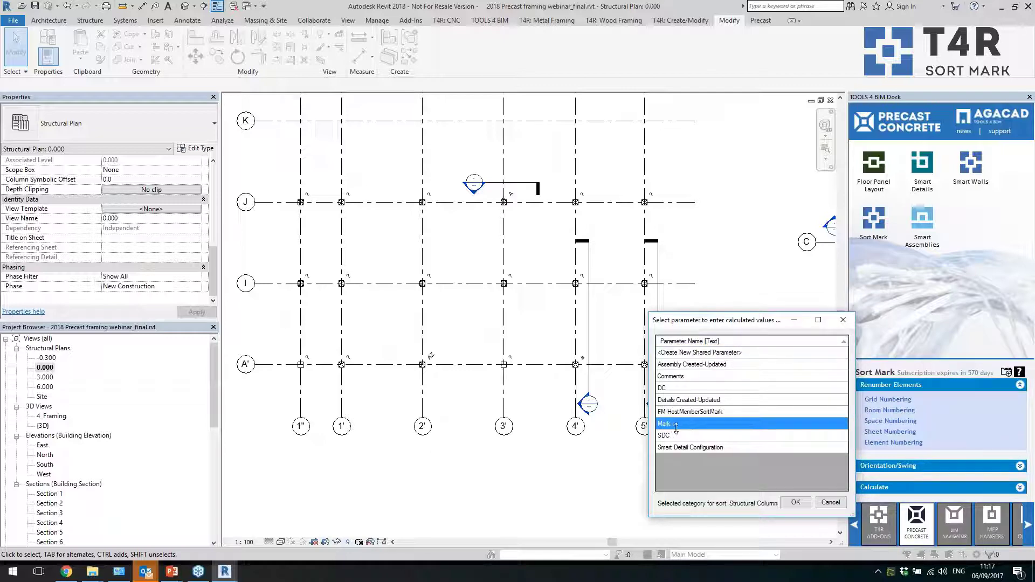
click(797, 503)
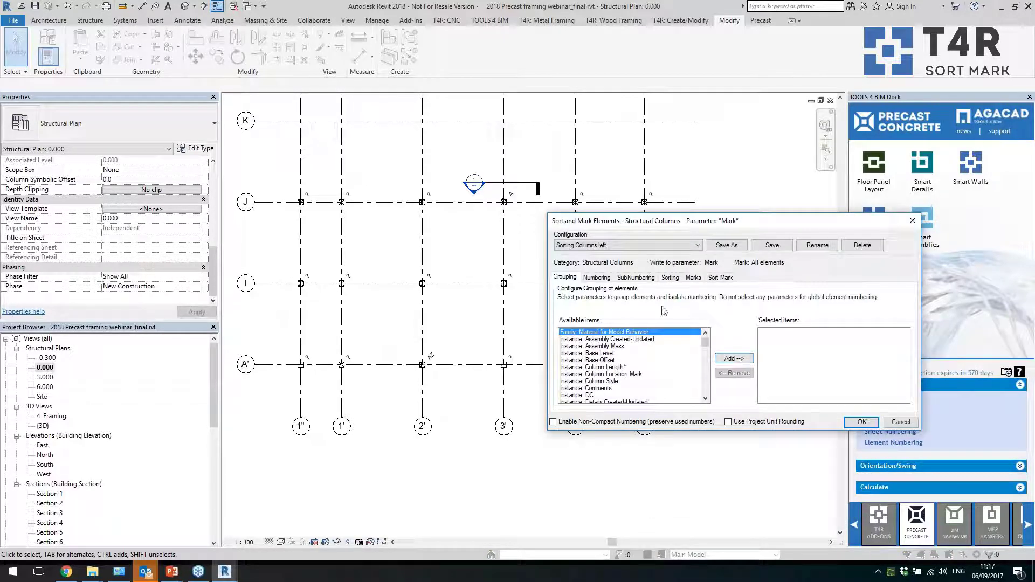
Clear the configuration selection and save an empty configuration named 'Demo columns'
click(622, 249)
click(625, 254)
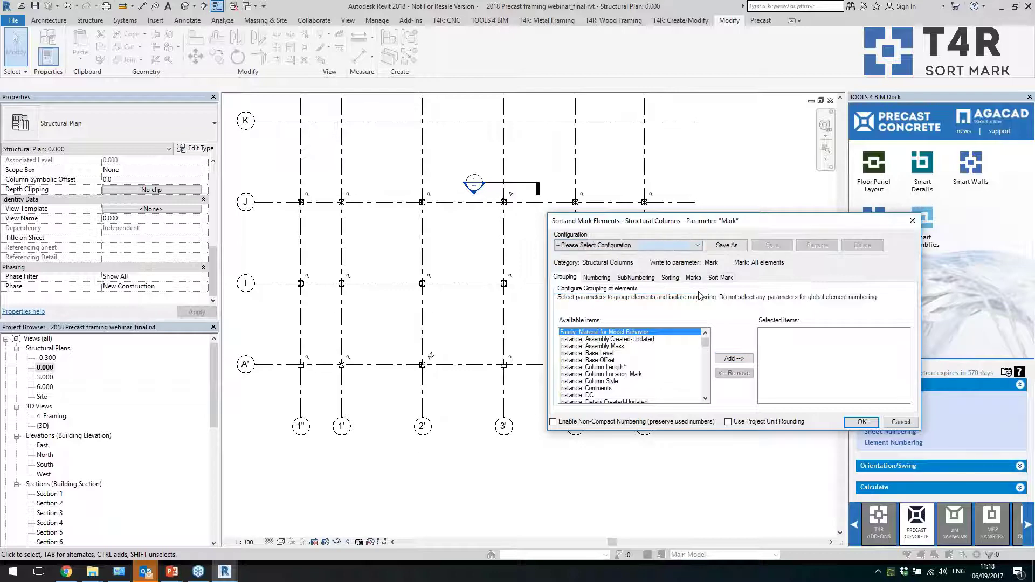
drag(736, 430, 736, 444)
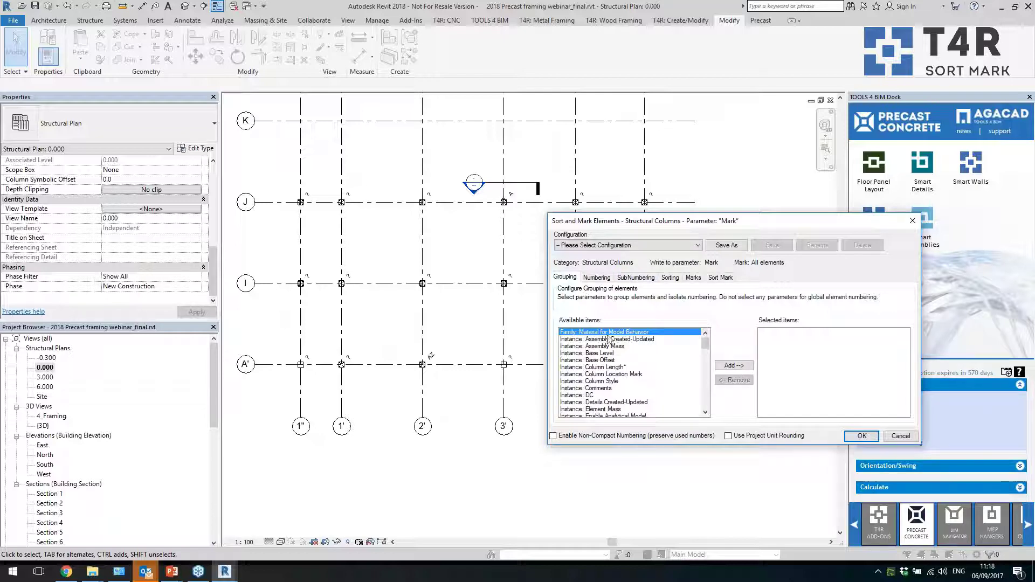
click(596, 277)
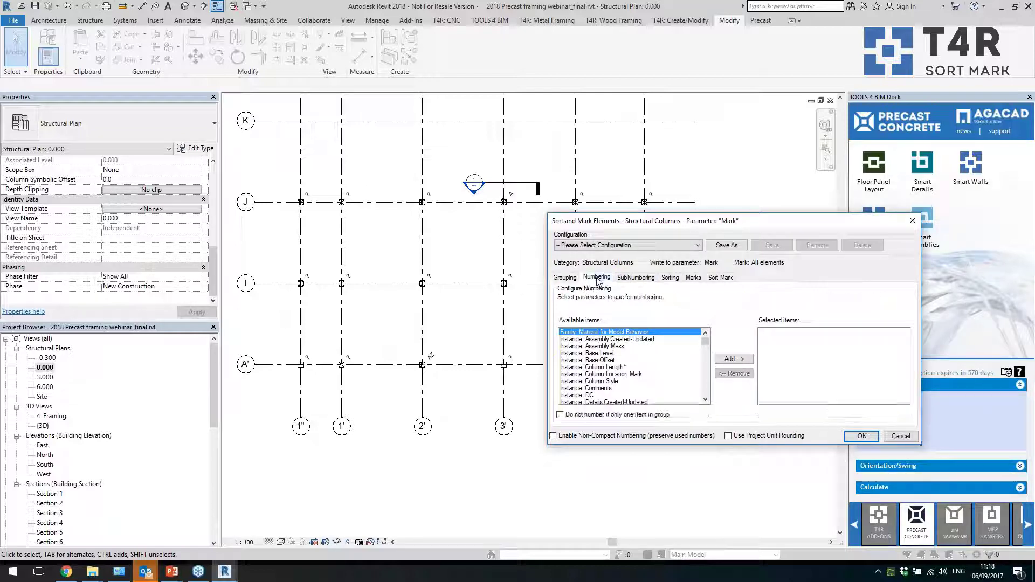
click(564, 278)
click(727, 247)
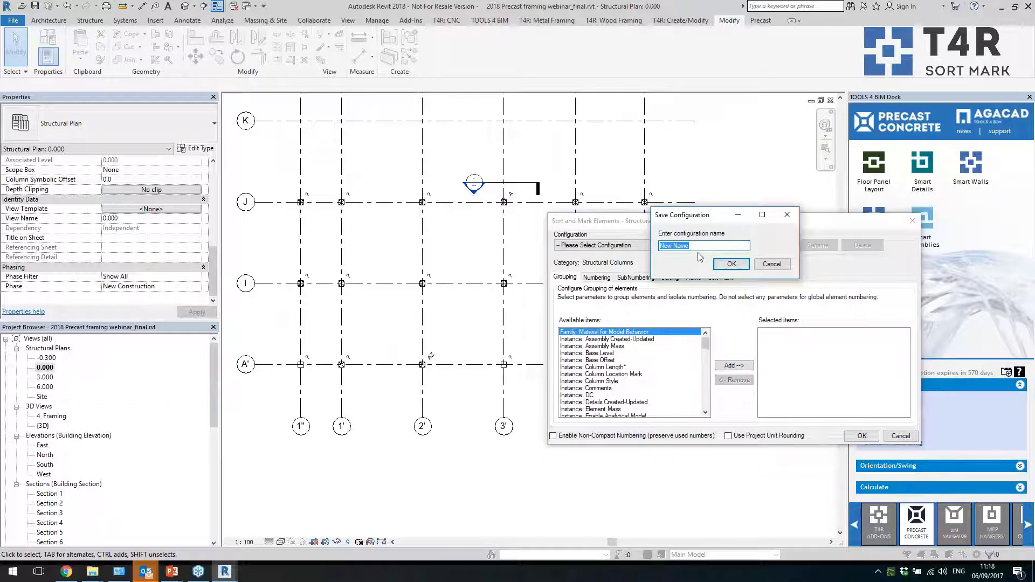
text(Demo columns)
key(Return)
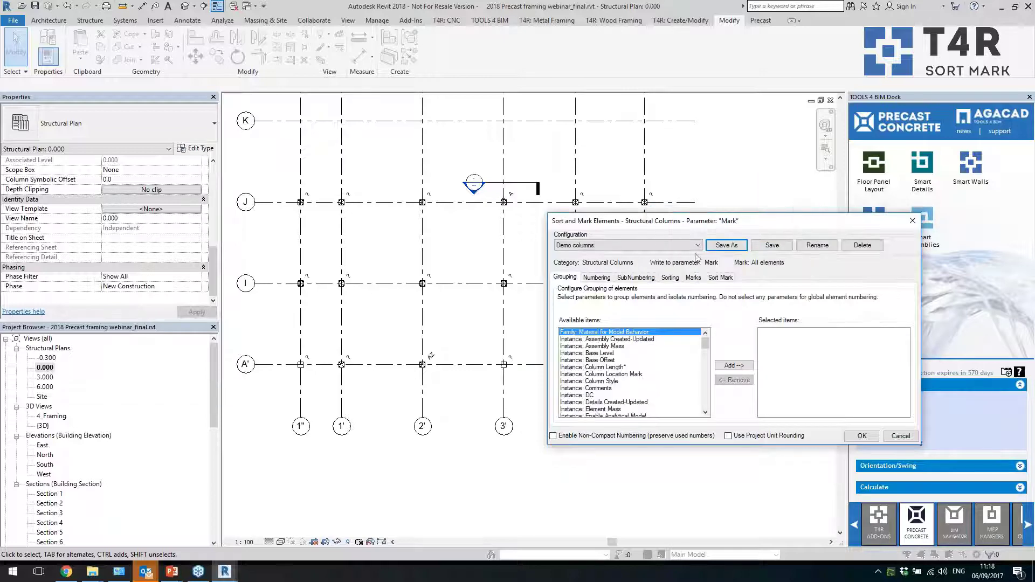
click(597, 279)
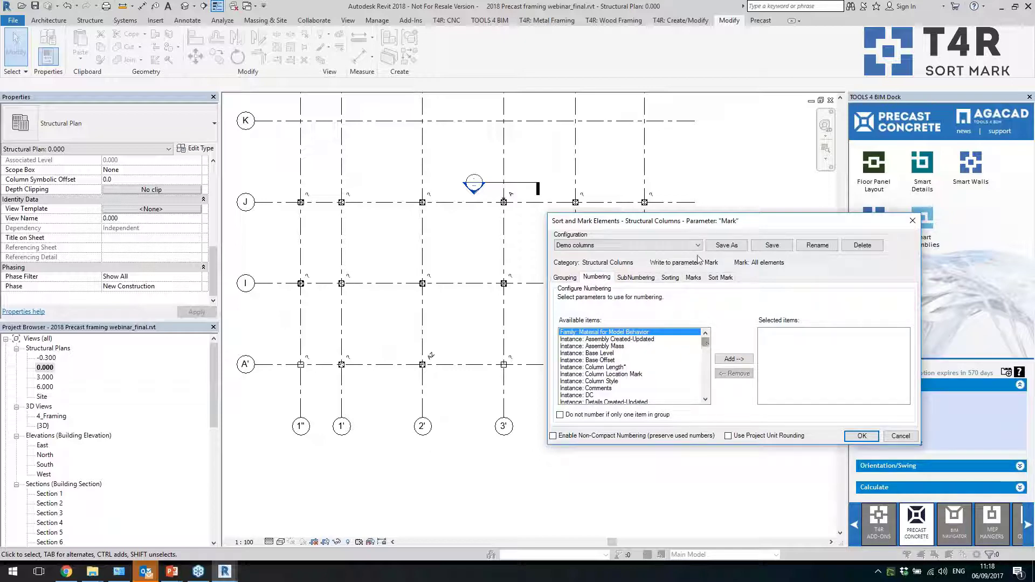
Add Instance: Volume and Instance: Column Length as the numbering parameters
drag(728, 397, 736, 462)
click(577, 417)
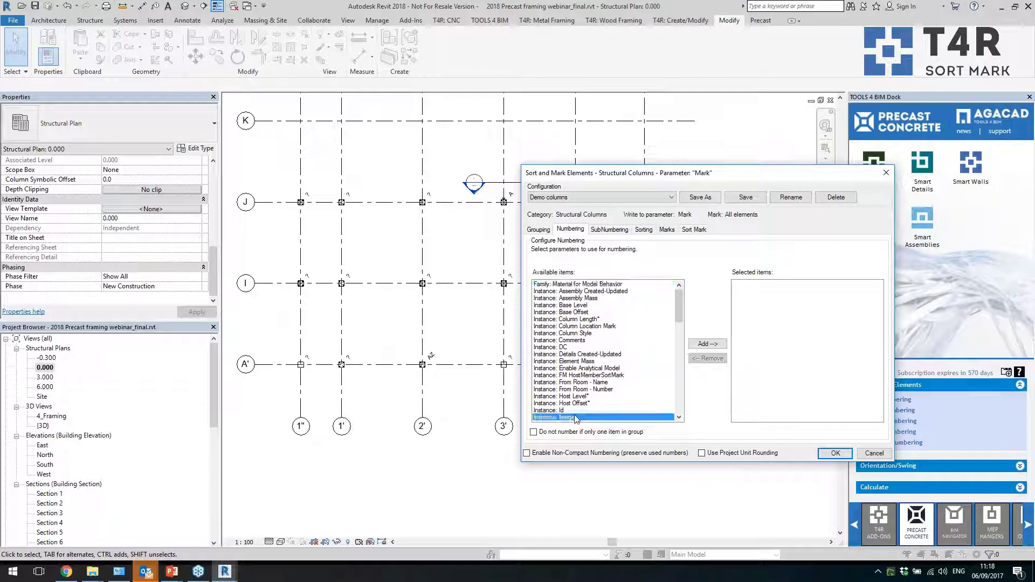
scroll(614, 389, down, 5)
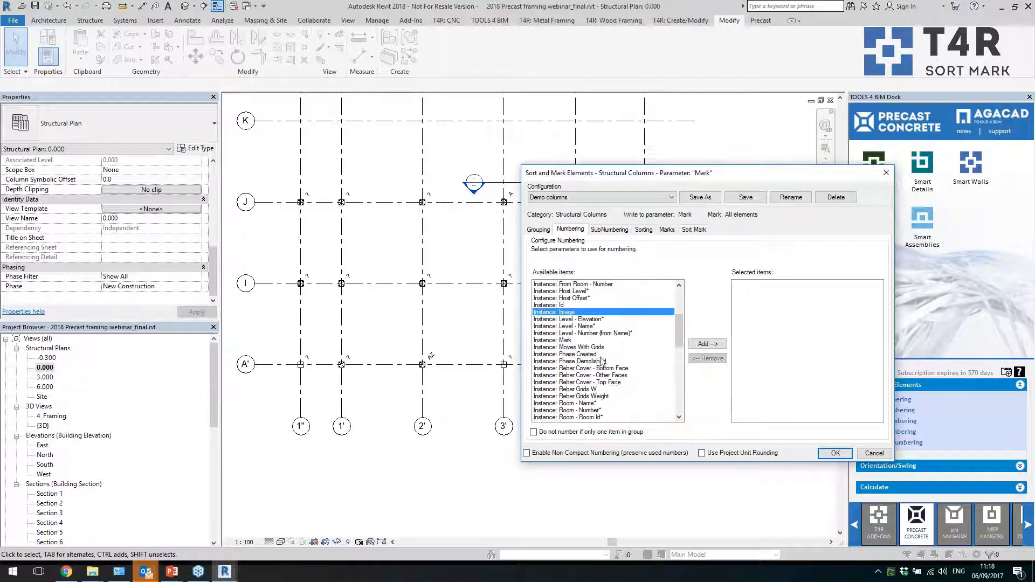
click(593, 342)
drag(680, 337, 678, 374)
click(599, 341)
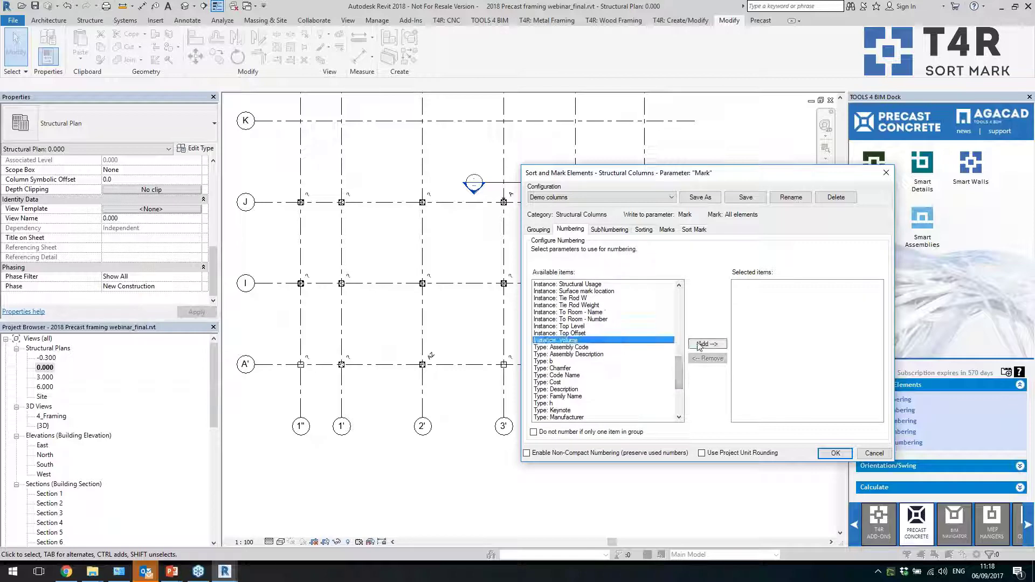
click(707, 343)
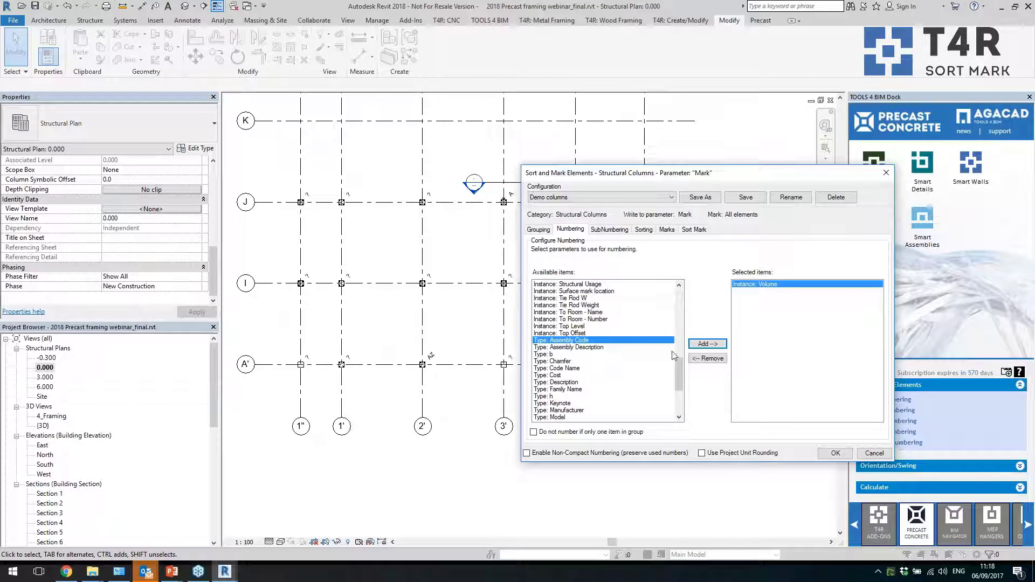
drag(675, 369, 673, 294)
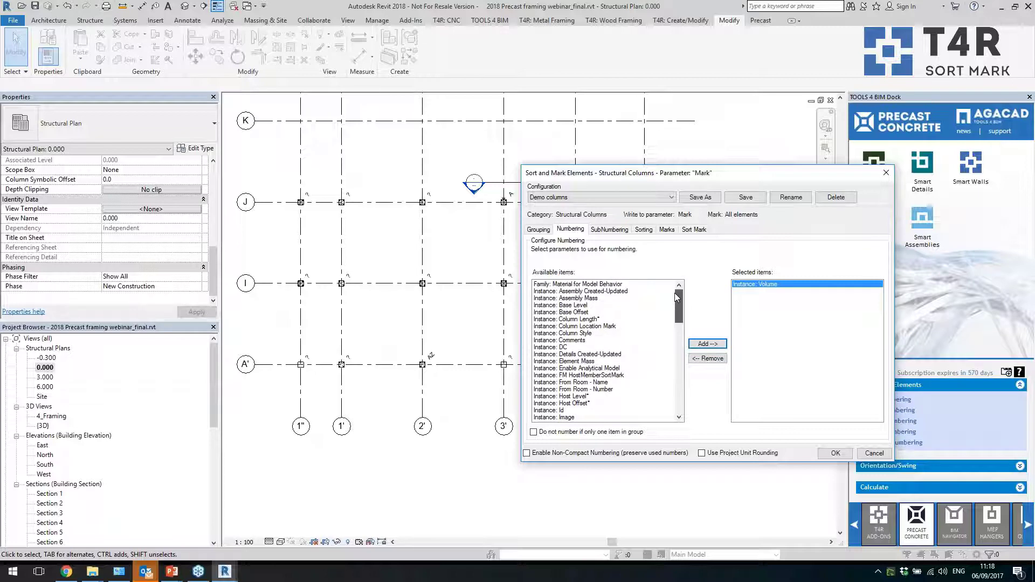
click(608, 319)
click(716, 347)
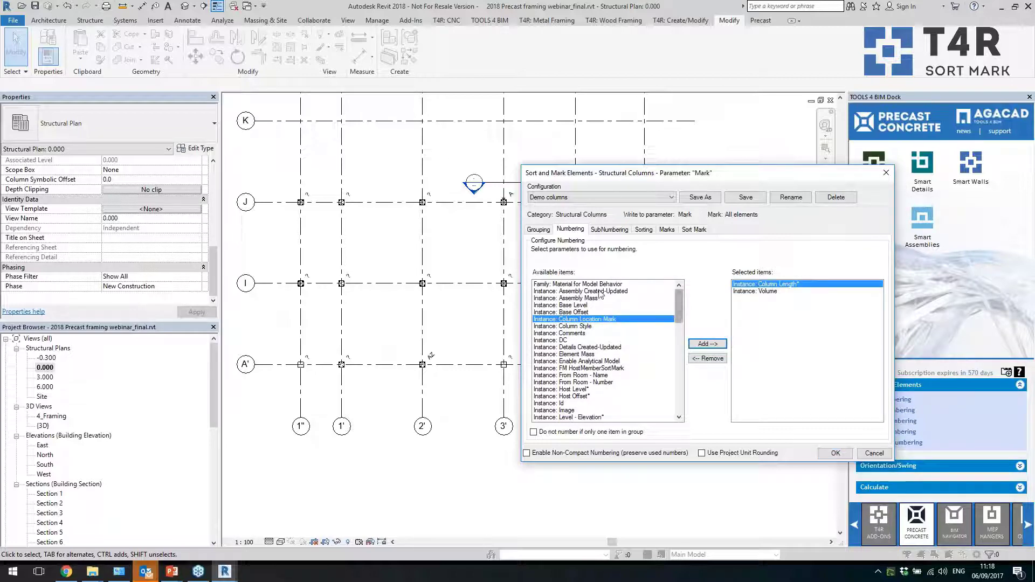
click(609, 230)
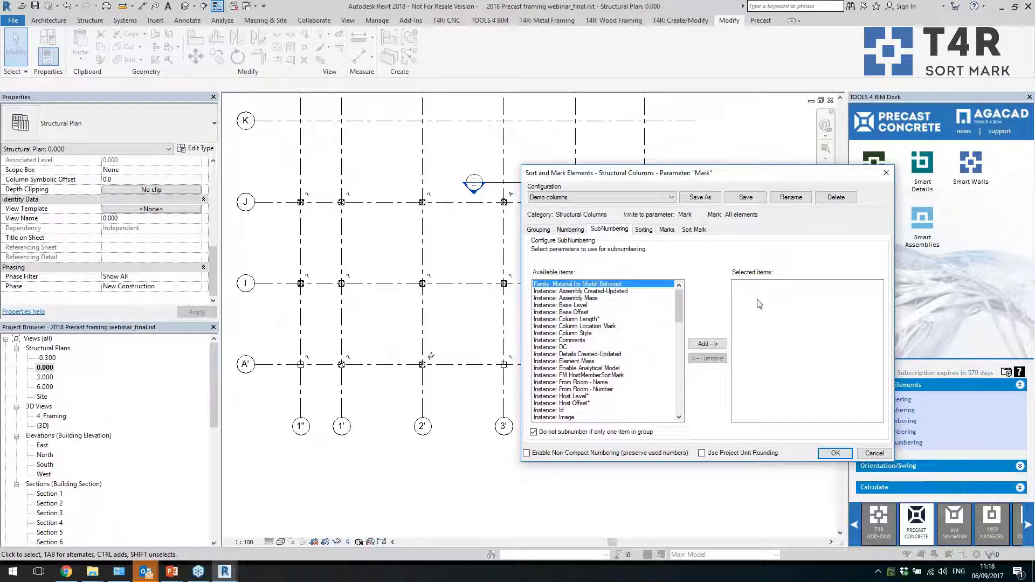
Add Instance: Level - Name as the sorting parameter for the columns
click(644, 229)
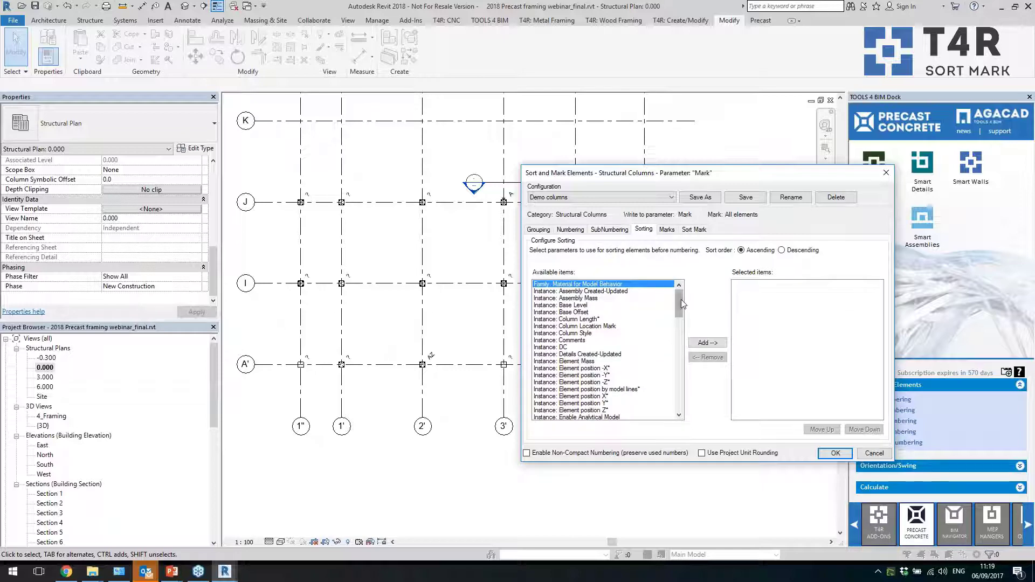
scroll(681, 299, down, 2)
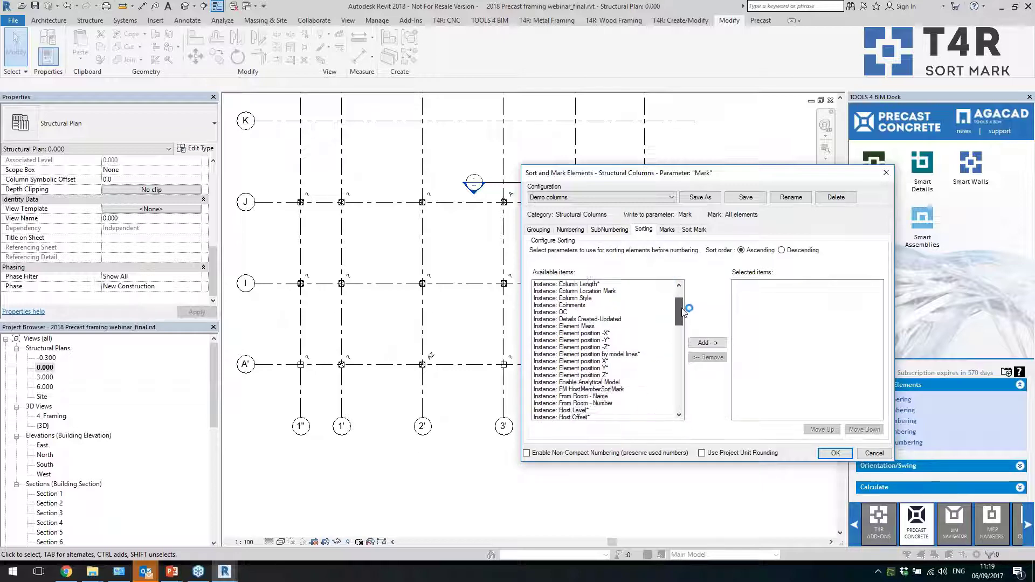
mouse_move(682, 313)
mouse_down()
mouse_move(686, 349)
mouse_move(676, 326)
mouse_up()
click(613, 356)
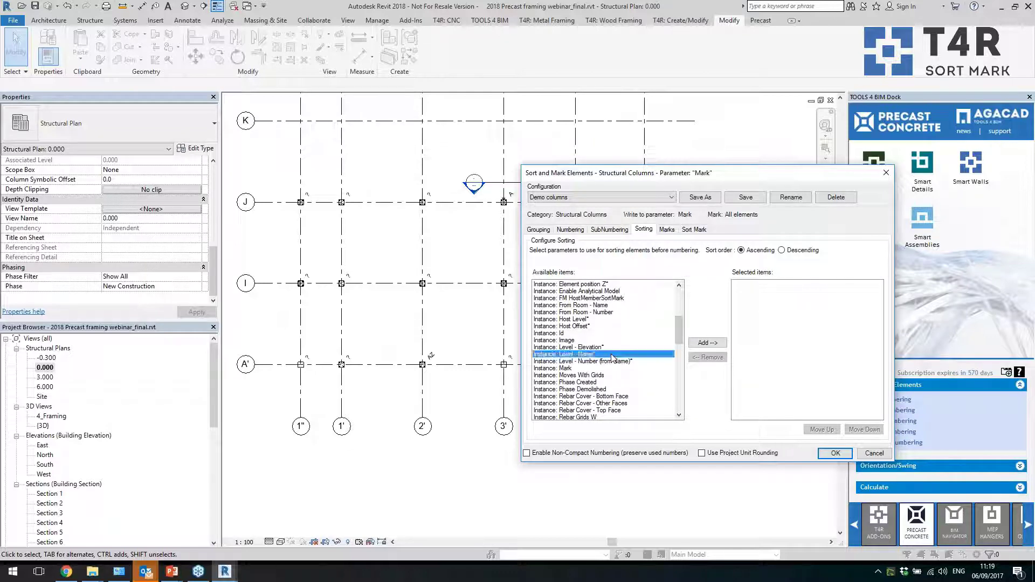
click(704, 344)
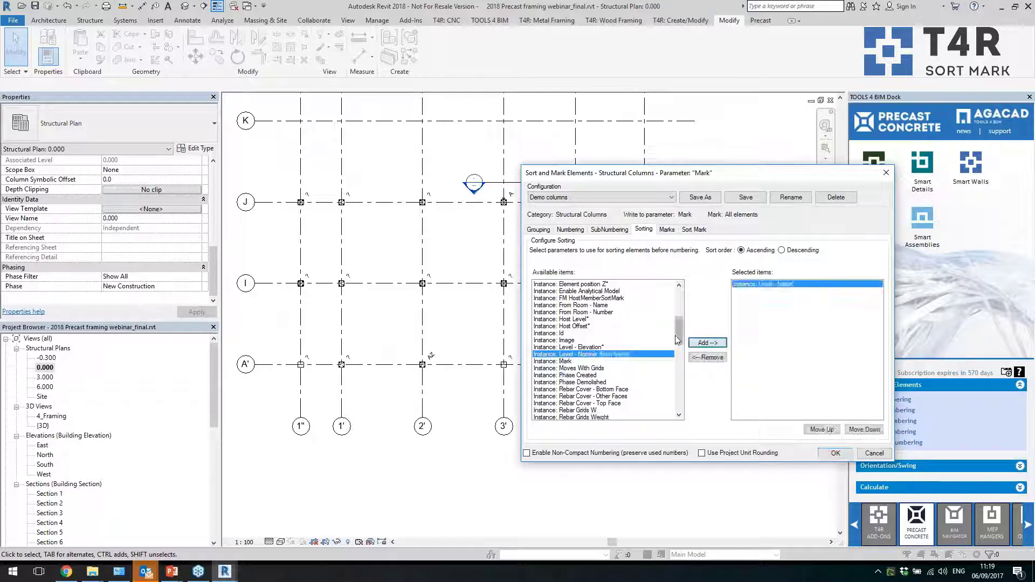
drag(681, 335, 672, 323)
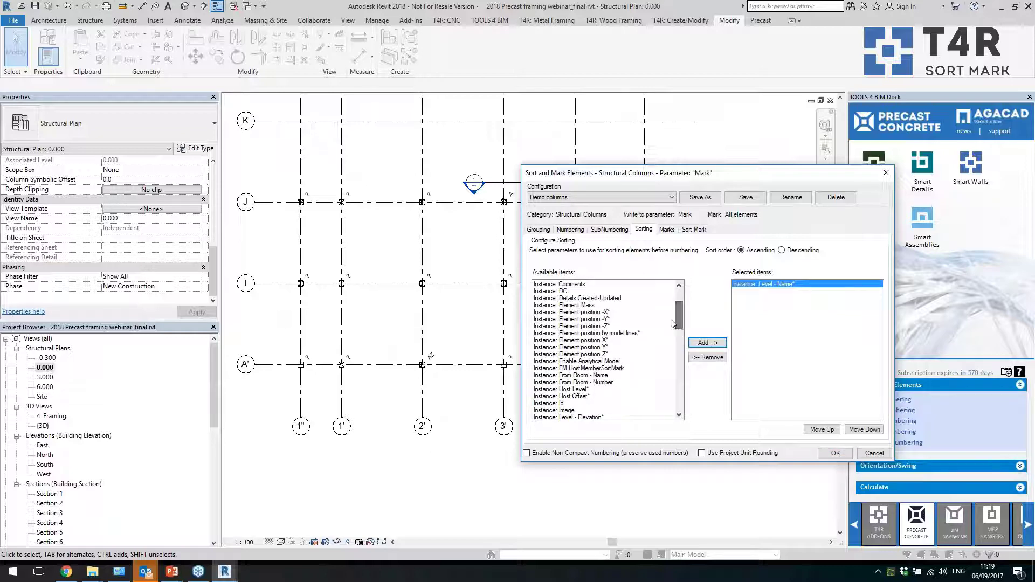
click(596, 341)
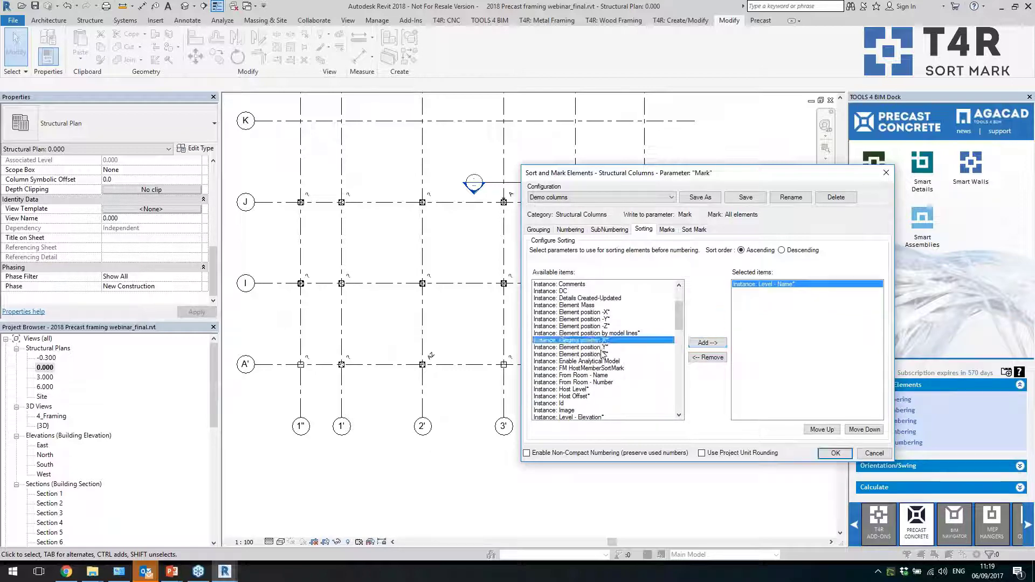
click(667, 230)
click(693, 230)
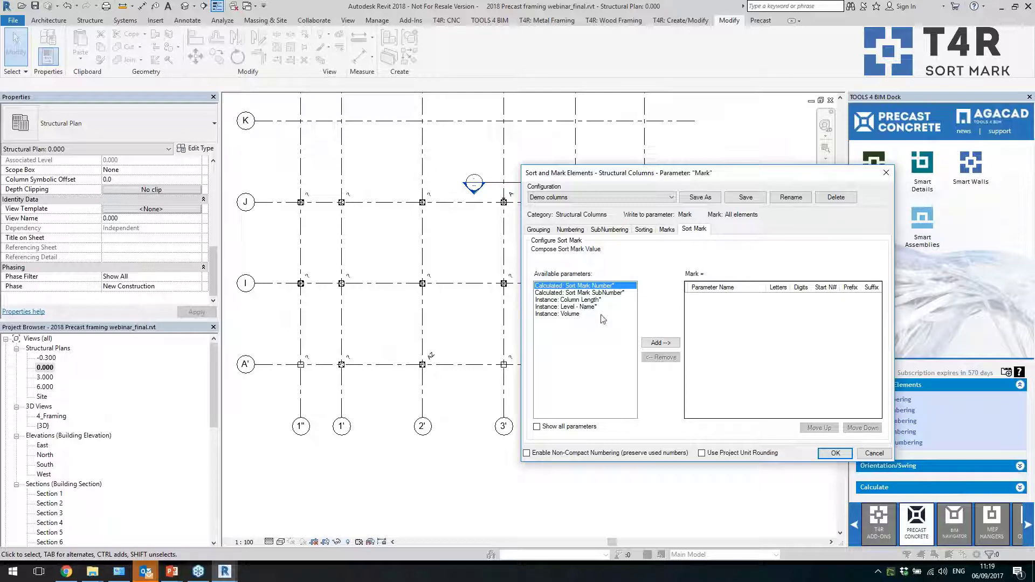
Compose the mark from Calculated: Sort Mark Number alone, removing the Volume component
click(660, 343)
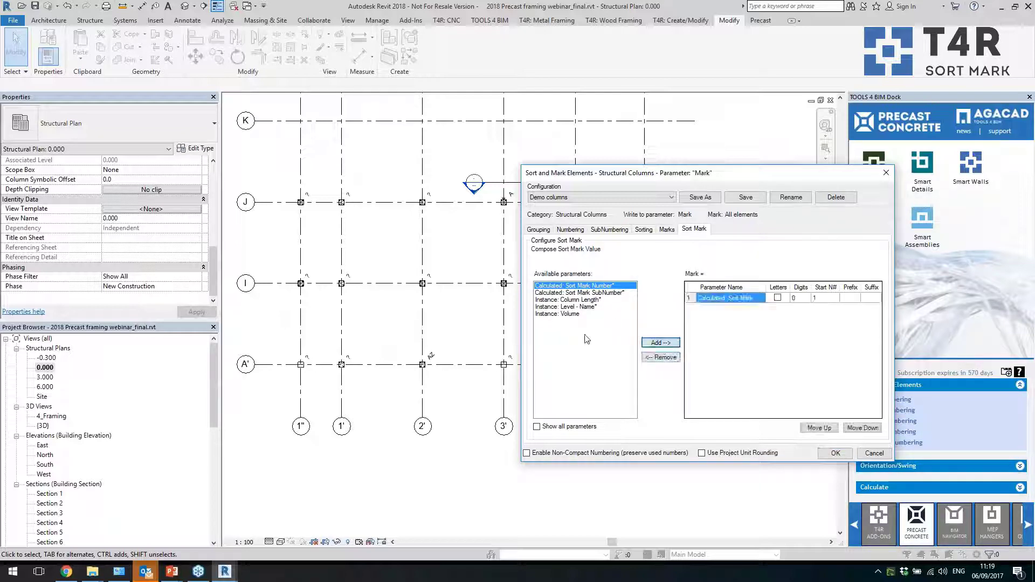
click(590, 314)
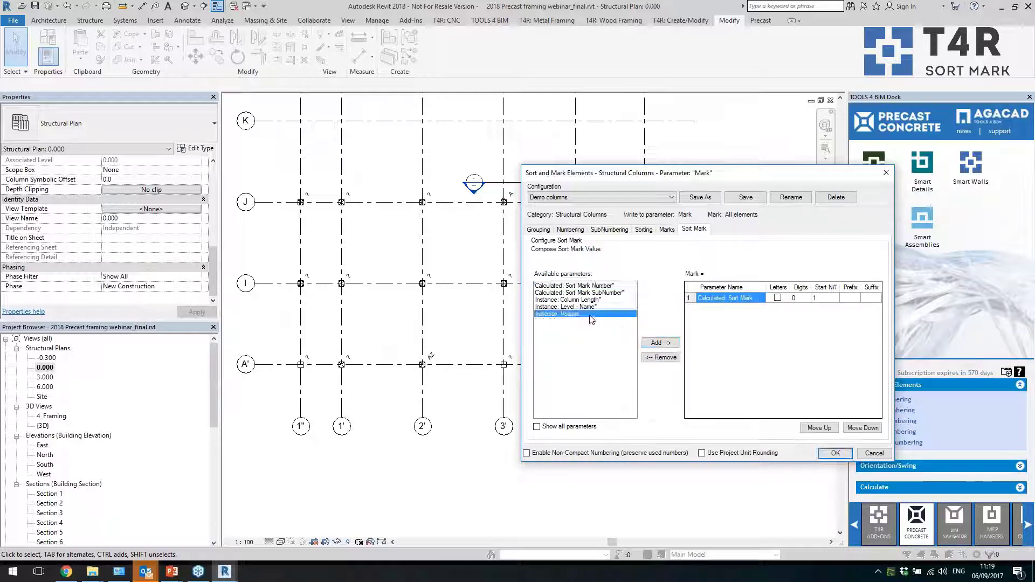
click(660, 343)
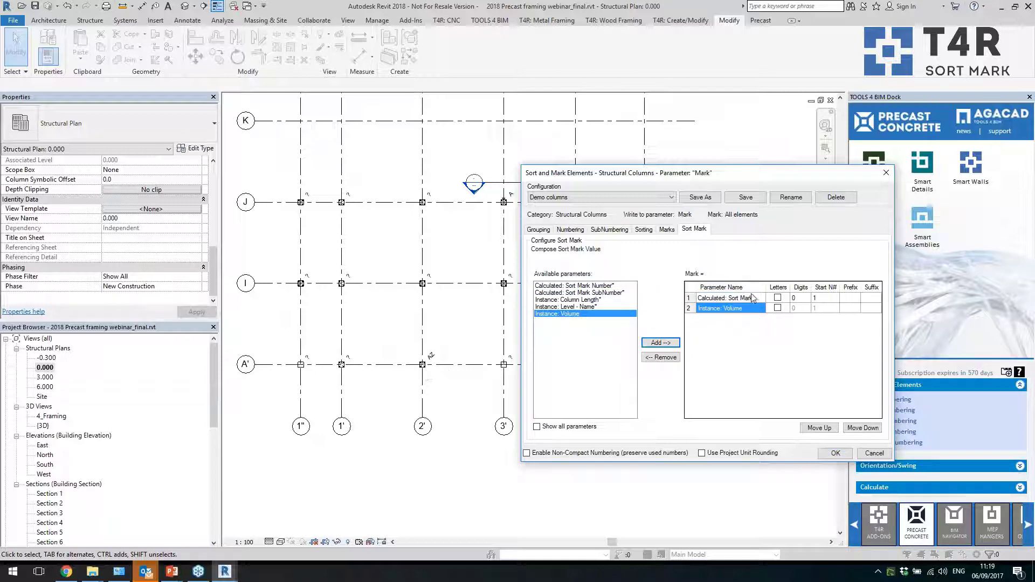
click(694, 299)
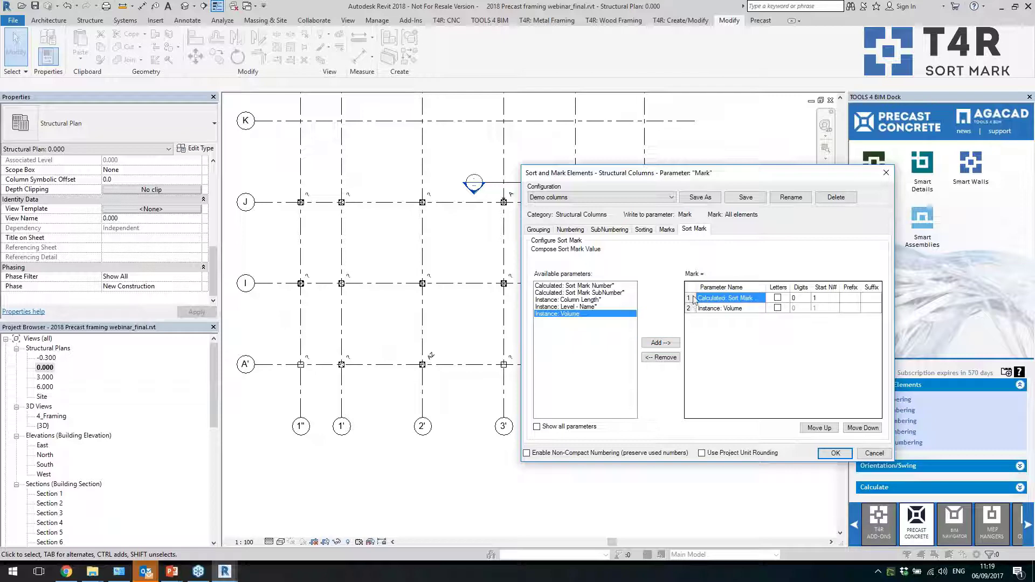
click(695, 312)
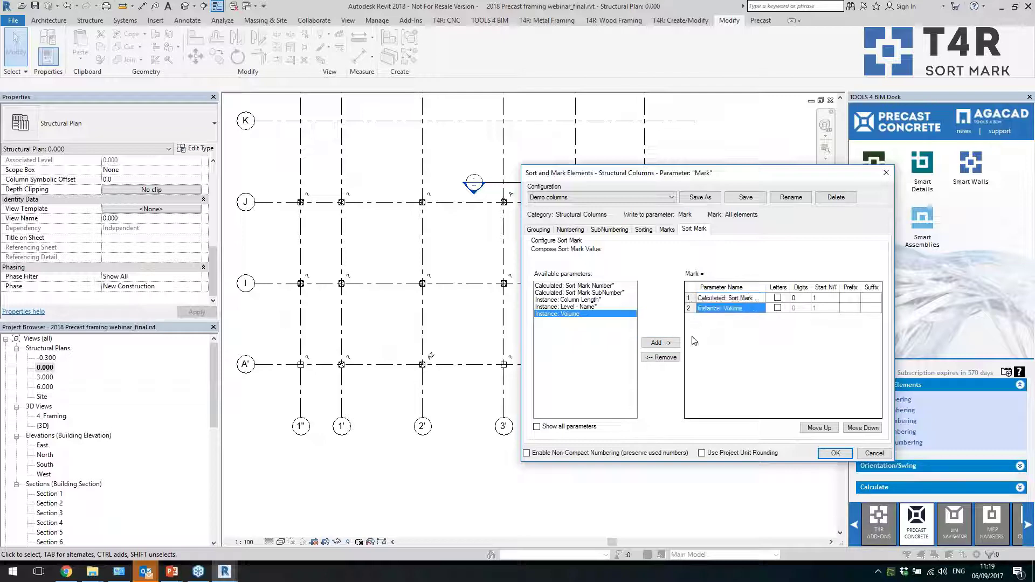
click(660, 357)
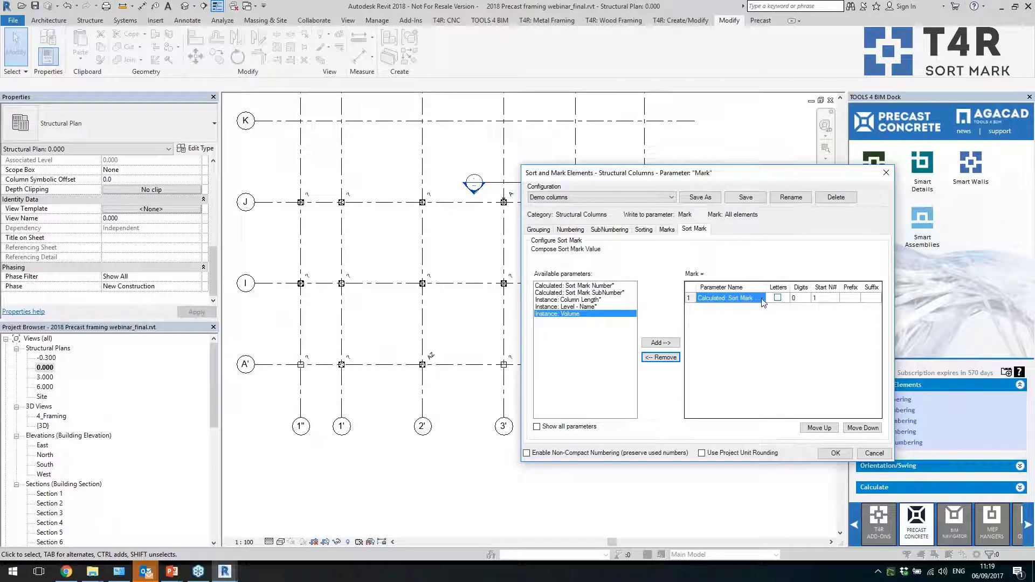
Set the mark prefix to C and apply, giving columns marks C1 to C4
click(825, 298)
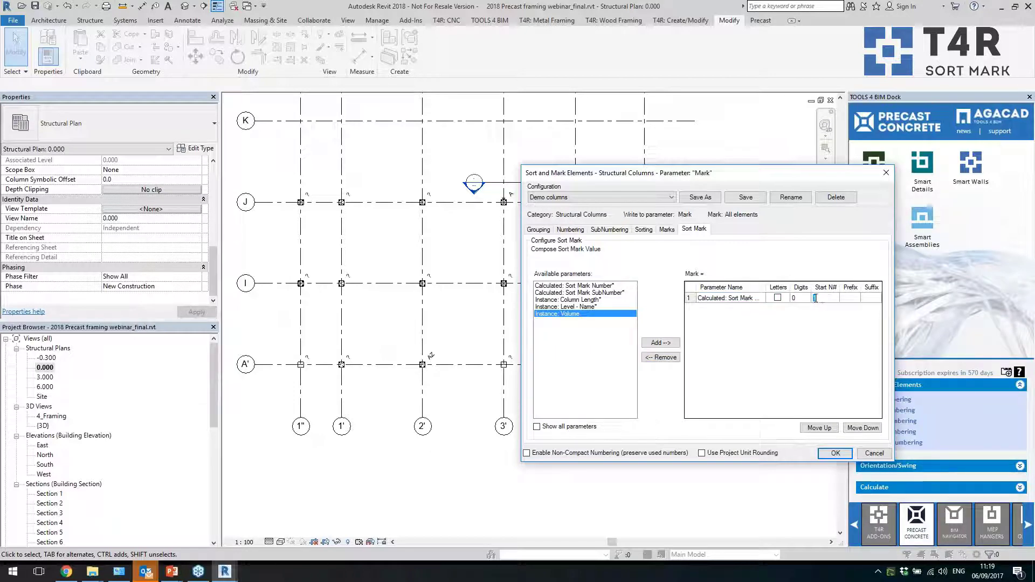
click(849, 299)
click(838, 454)
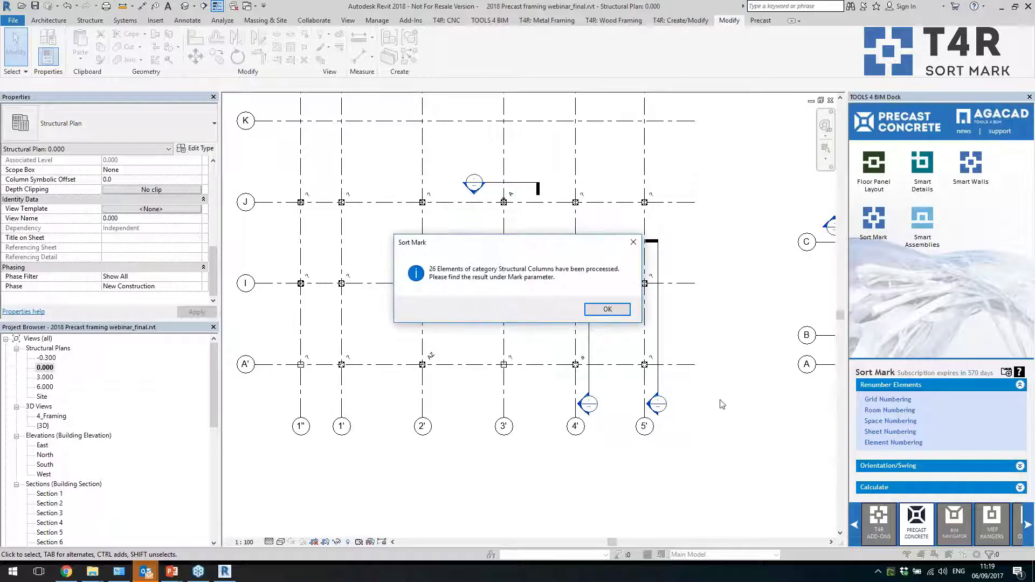
click(599, 310)
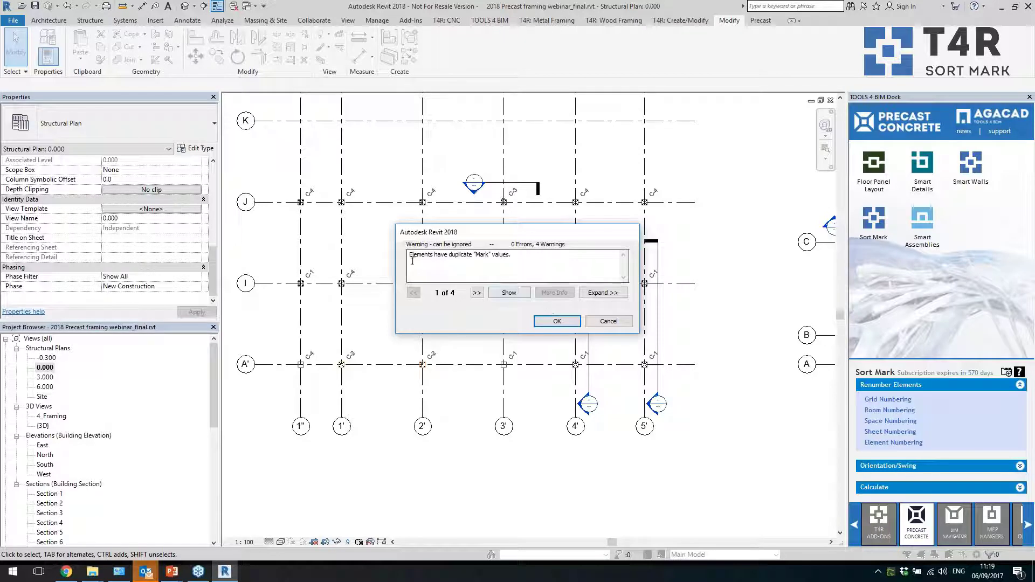
click(557, 322)
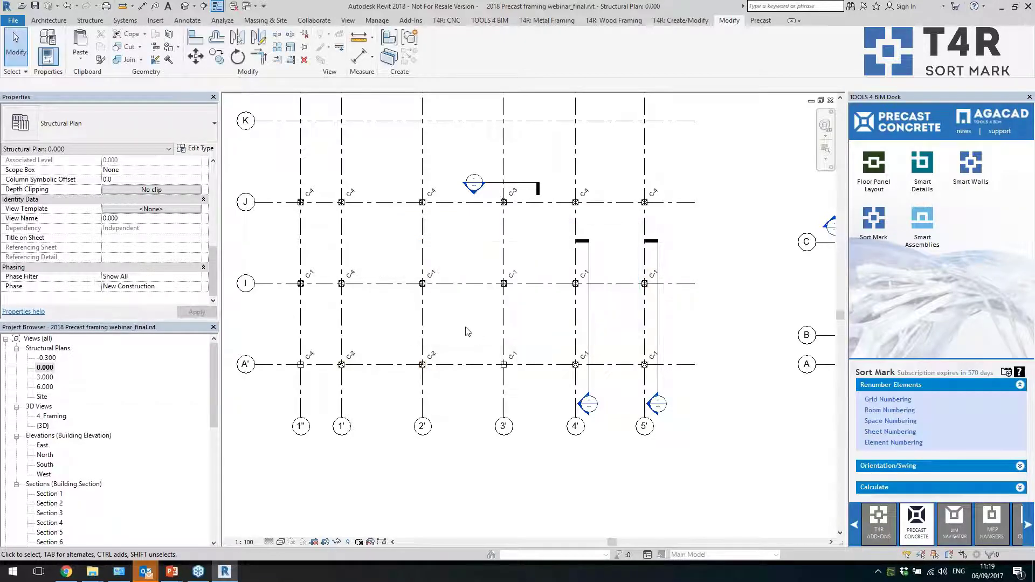
scroll(355, 358, up, 2)
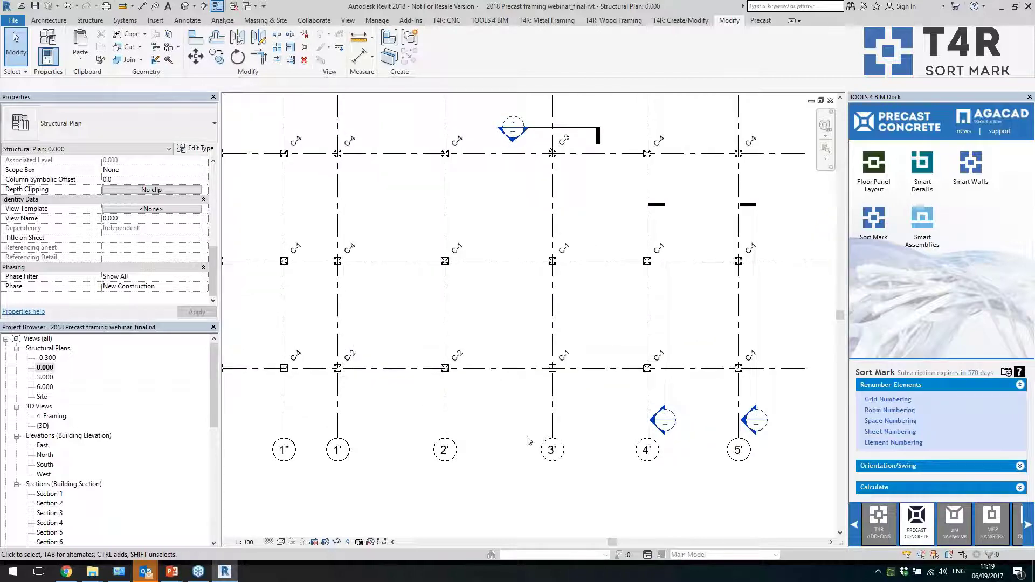
scroll(528, 441, down, 1)
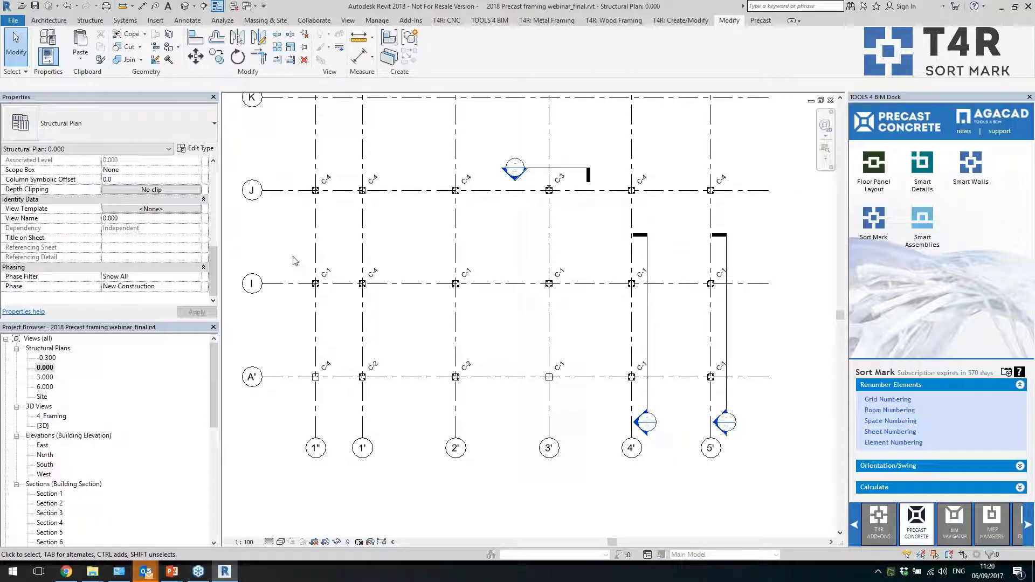
Window-select grids I to A' and filter the selection down to the 12 structural columns
drag(293, 256, 732, 400)
click(479, 46)
click(587, 232)
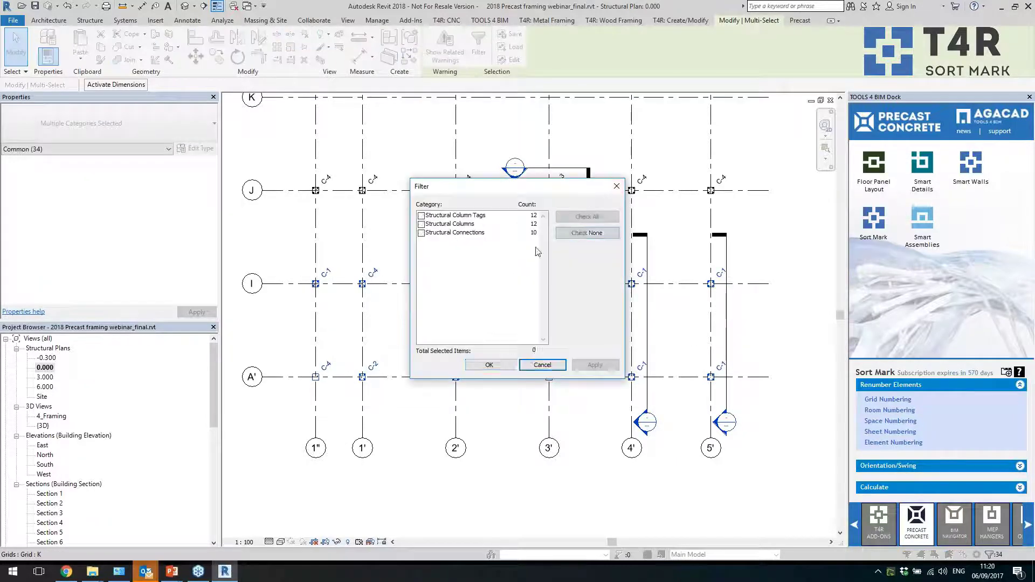
click(421, 224)
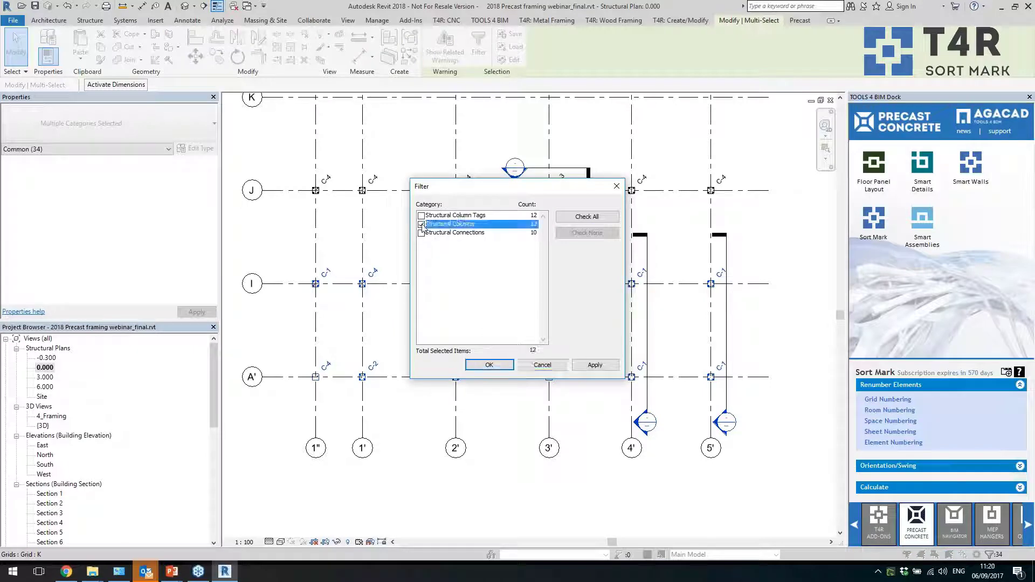
click(489, 365)
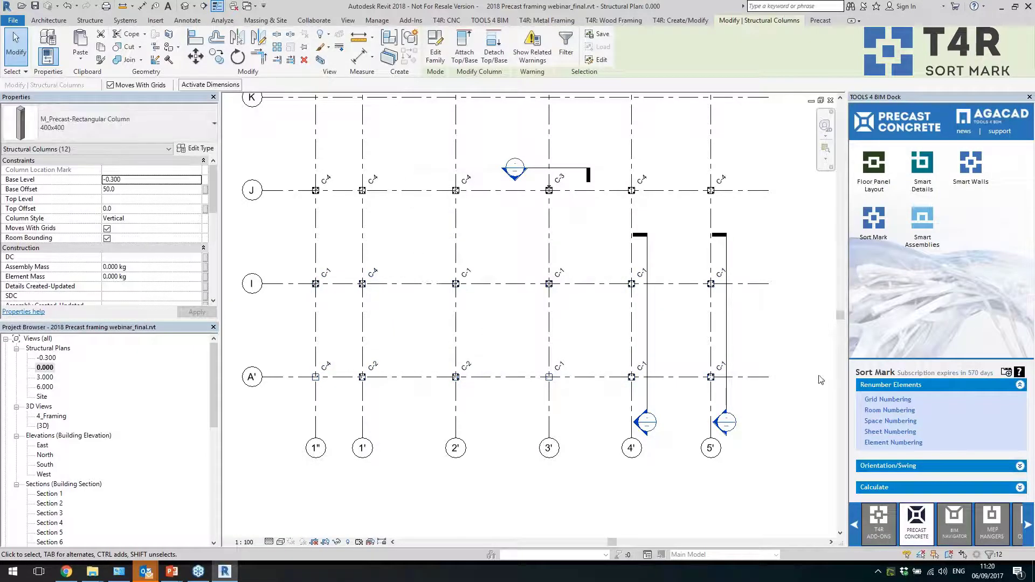
key(Escape)
Run Sort Mark on the Mark parameter and save a new configuration named 'by x'
click(894, 442)
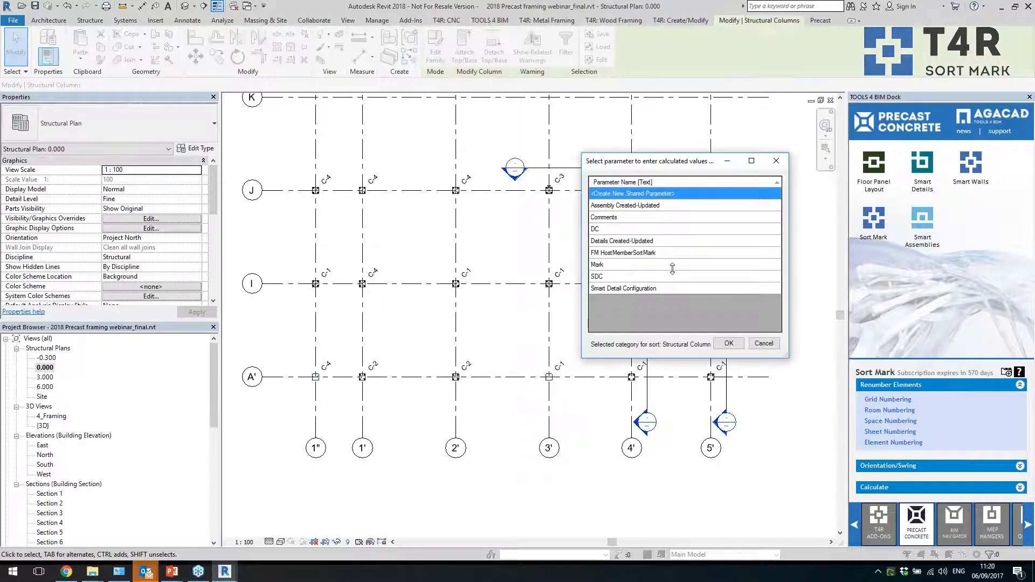
click(644, 270)
click(729, 343)
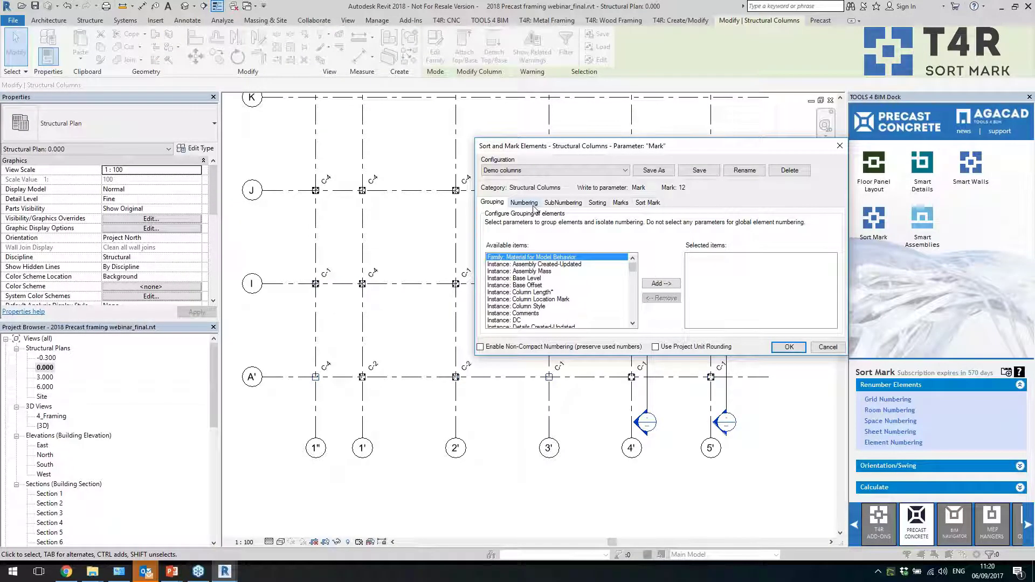
click(557, 171)
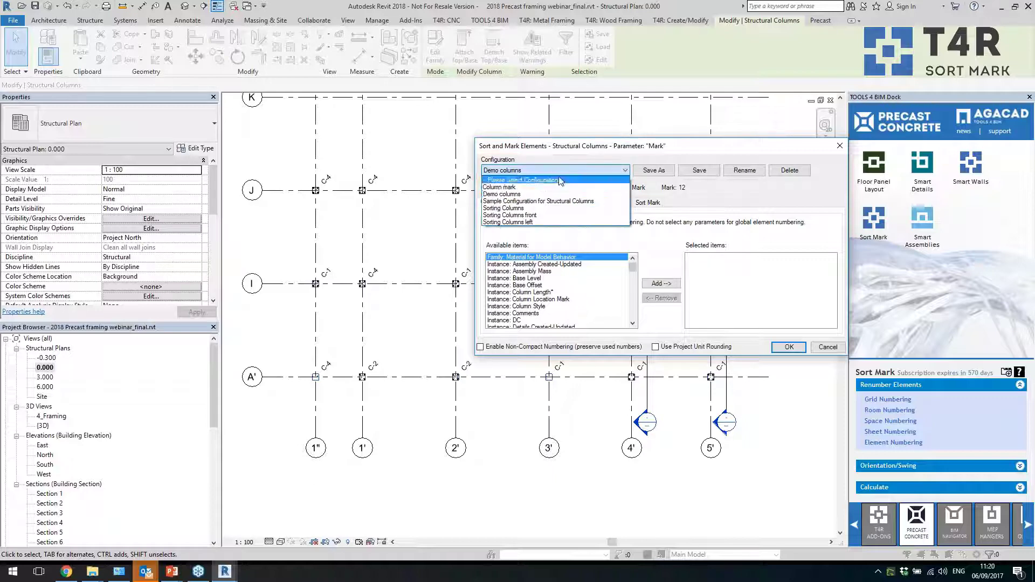
click(561, 181)
click(653, 172)
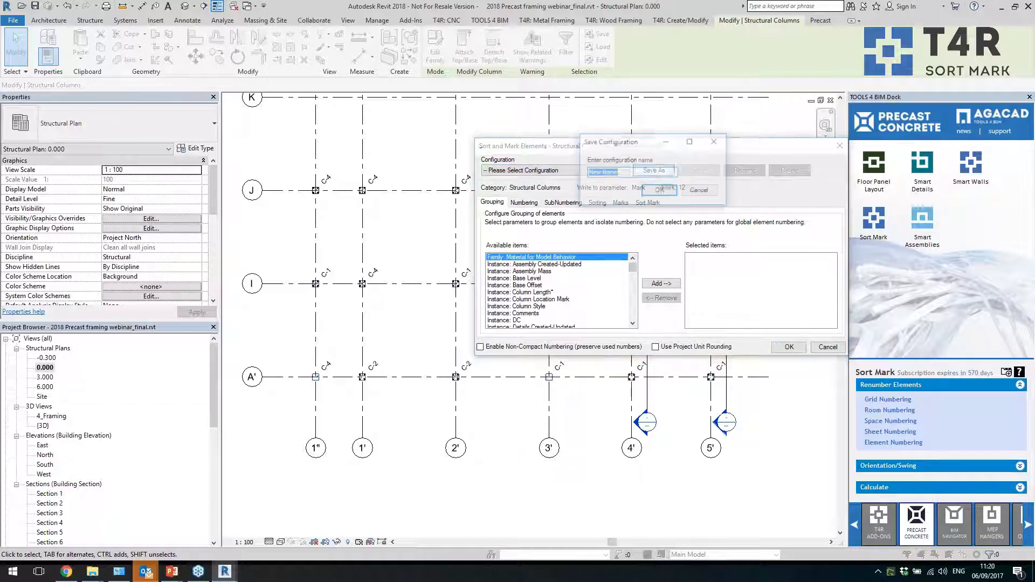
text(by x)
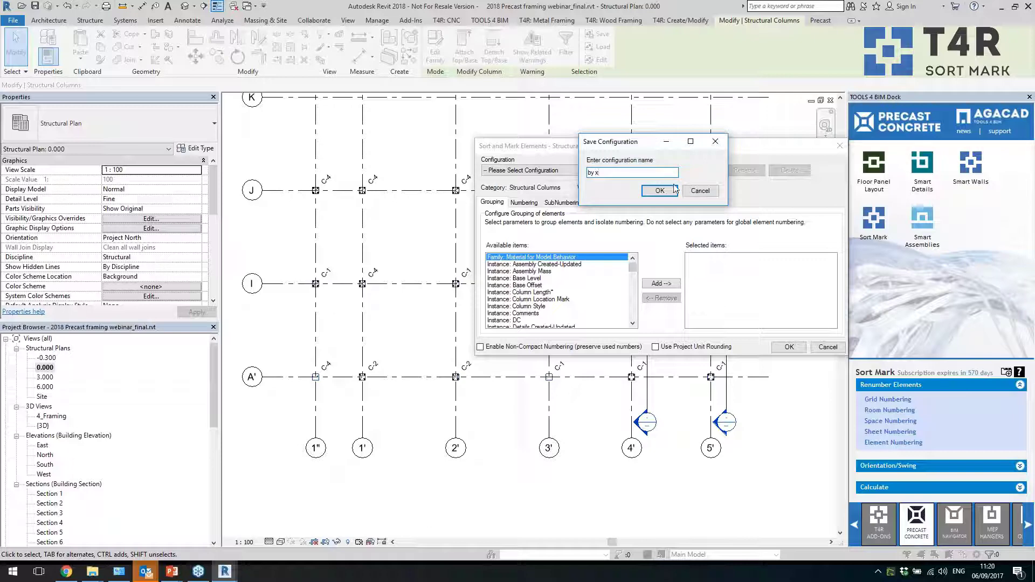
click(675, 188)
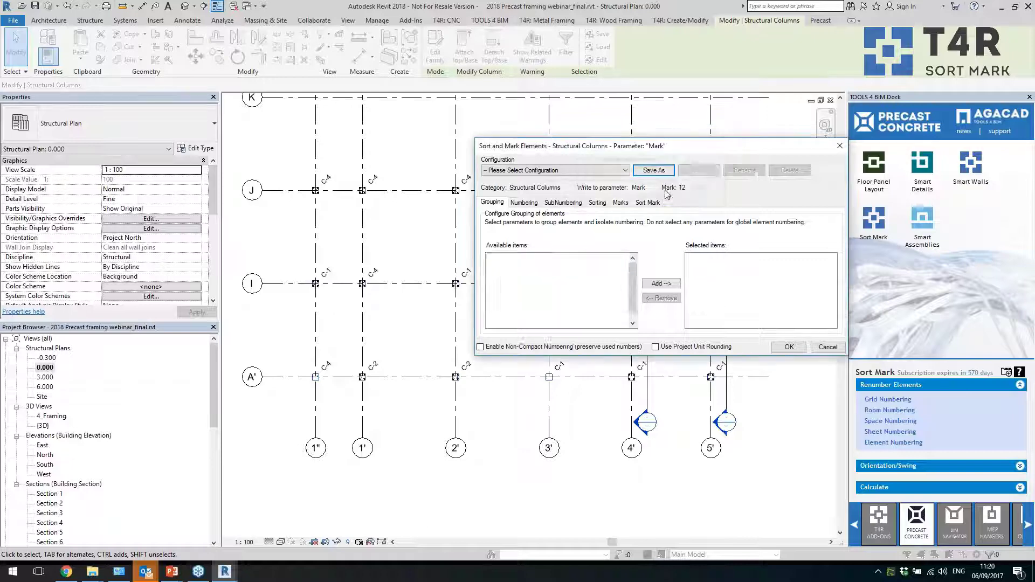
Number by Instance: Id and sort by Element position X
click(523, 205)
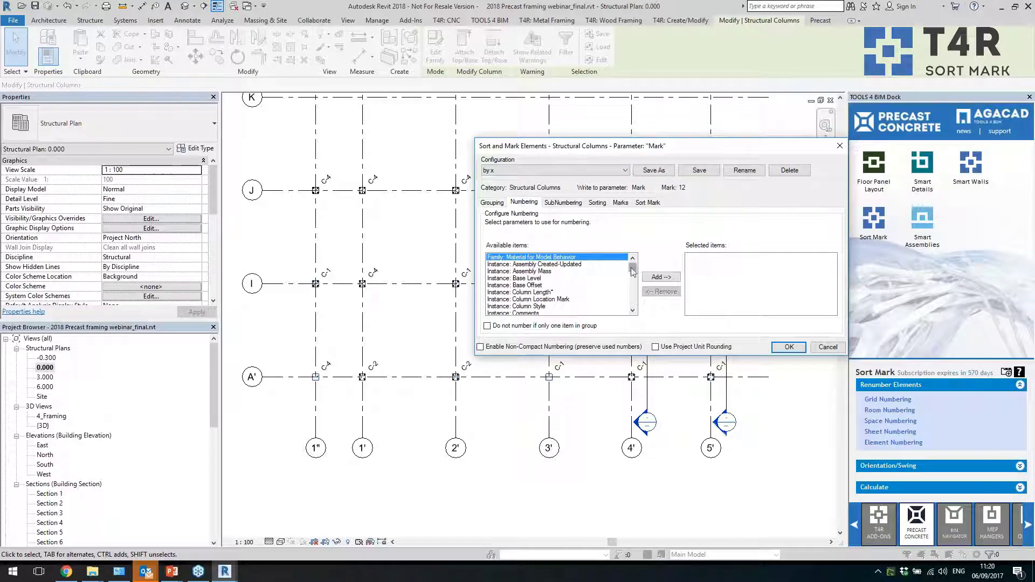
scroll(630, 272, down, 6)
click(565, 286)
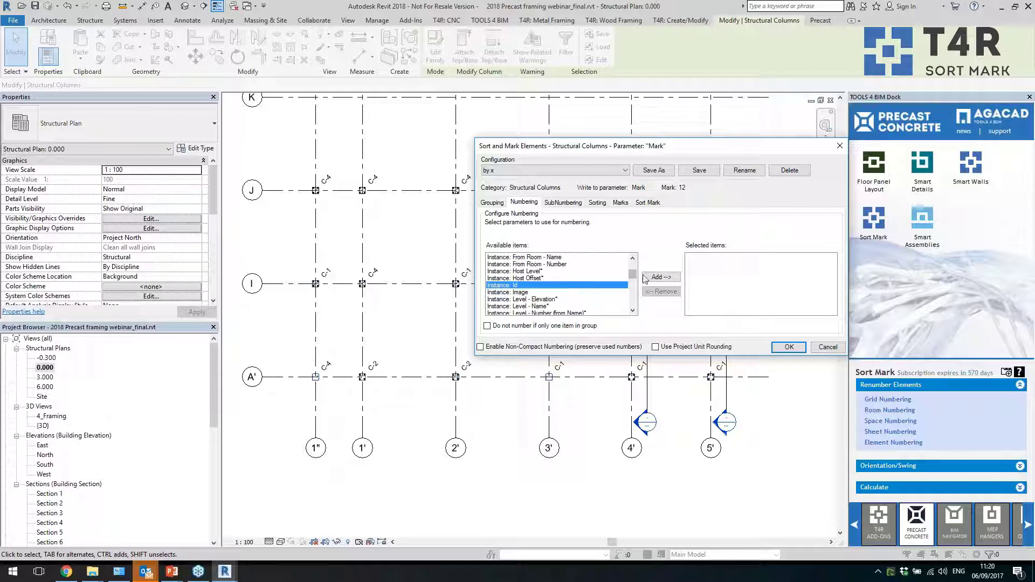
click(661, 277)
click(563, 205)
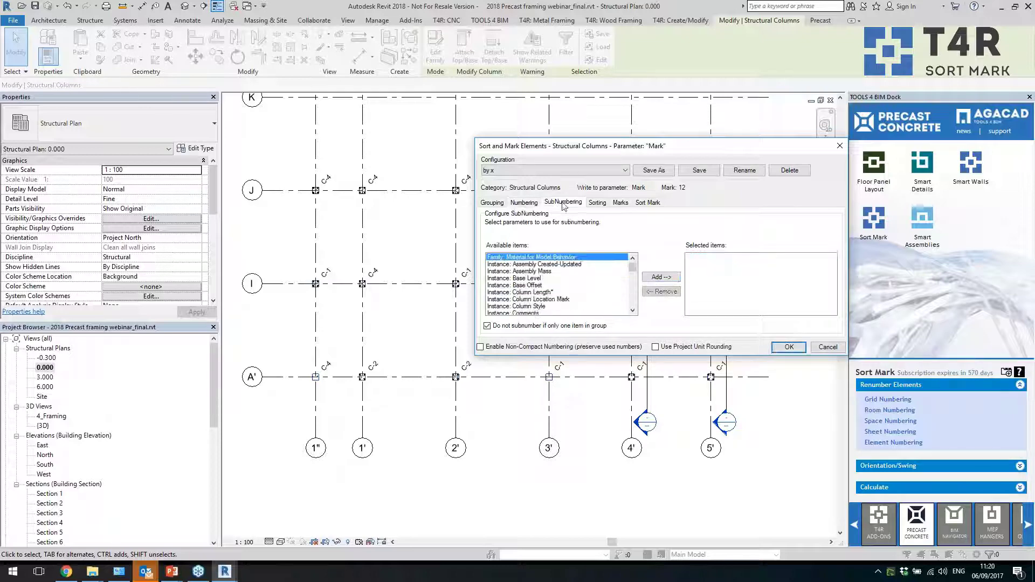
click(597, 206)
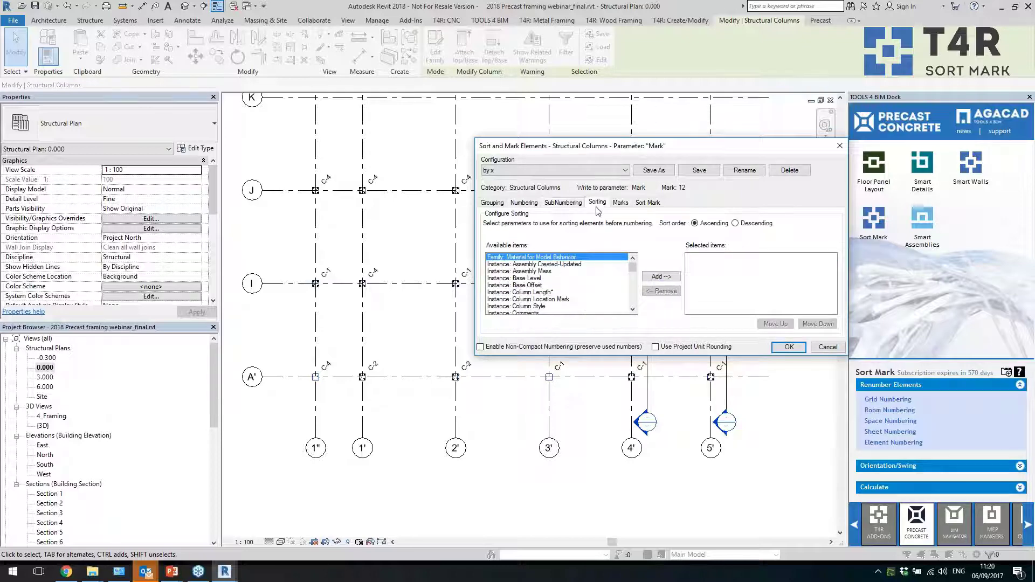
click(575, 299)
scroll(584, 294, down, 4)
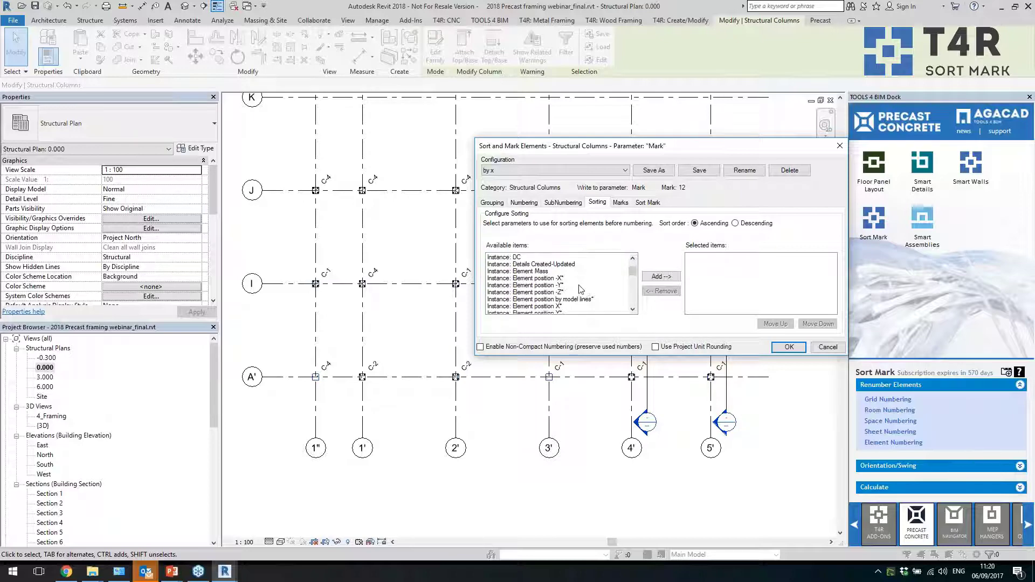
click(580, 306)
scroll(596, 294, down, 2)
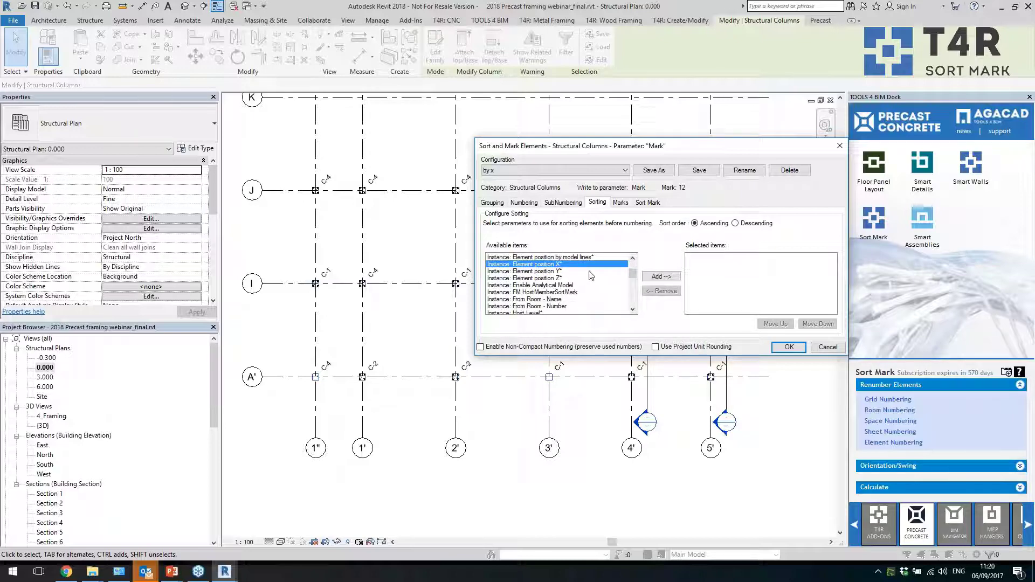
click(661, 276)
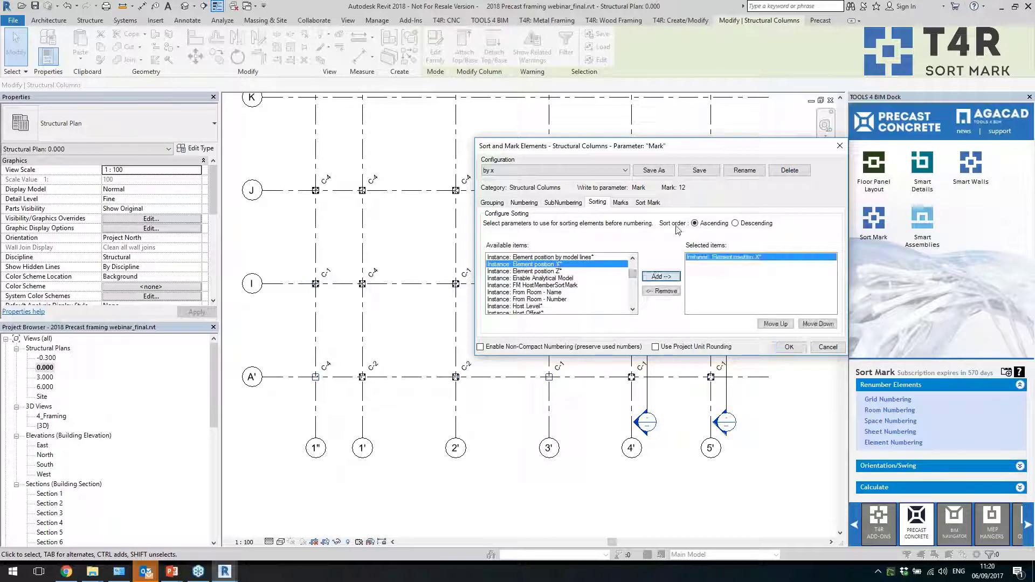
Build the mark from Sort Mark Number with prefix PC- and apply the renumbering
click(648, 203)
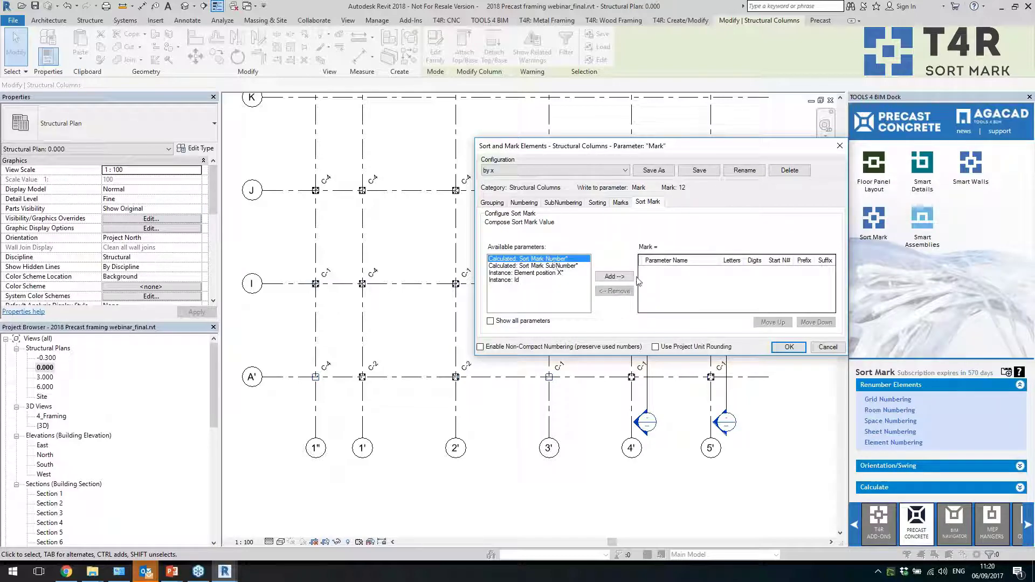
click(614, 276)
click(804, 271)
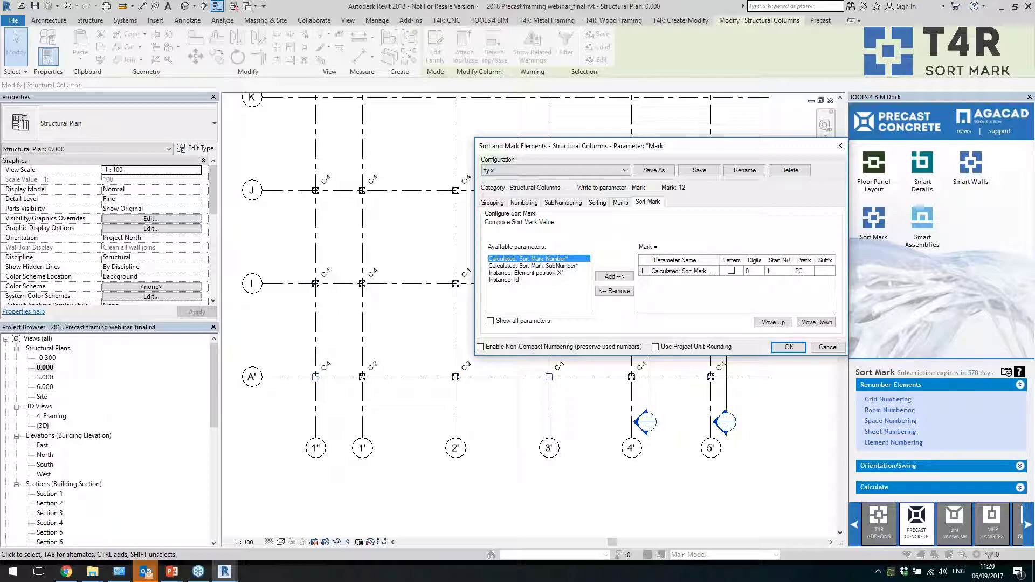
text(PC-)
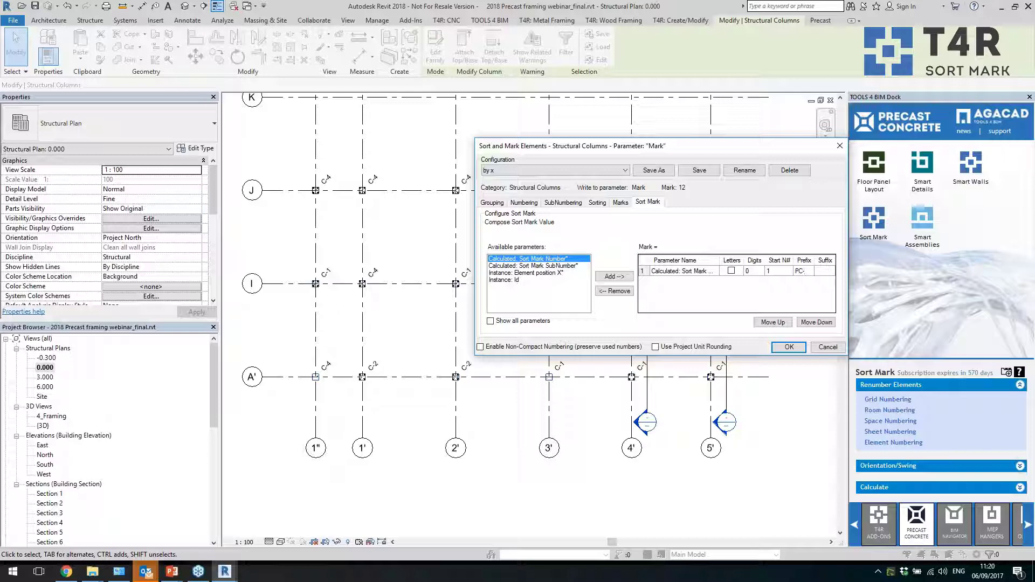
click(787, 347)
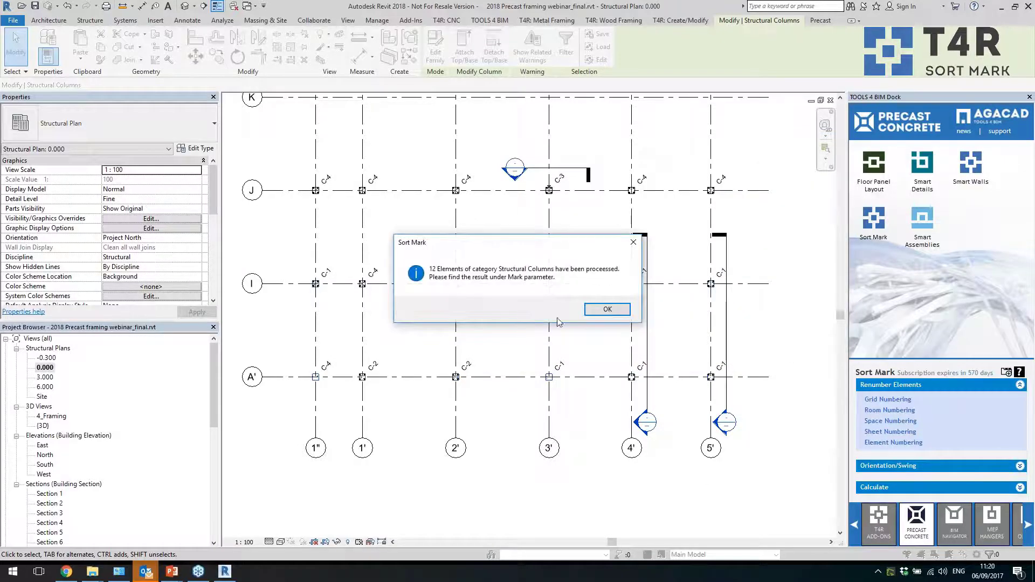
Accept the processed message and duplicate-Mark warning, deselect, and show the default 3D view
click(591, 311)
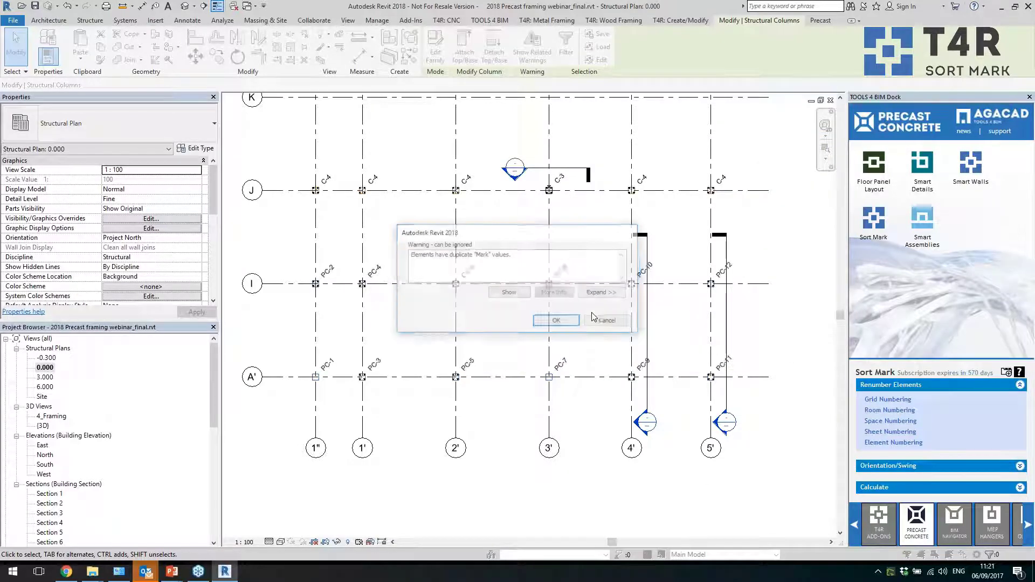
click(565, 327)
click(401, 347)
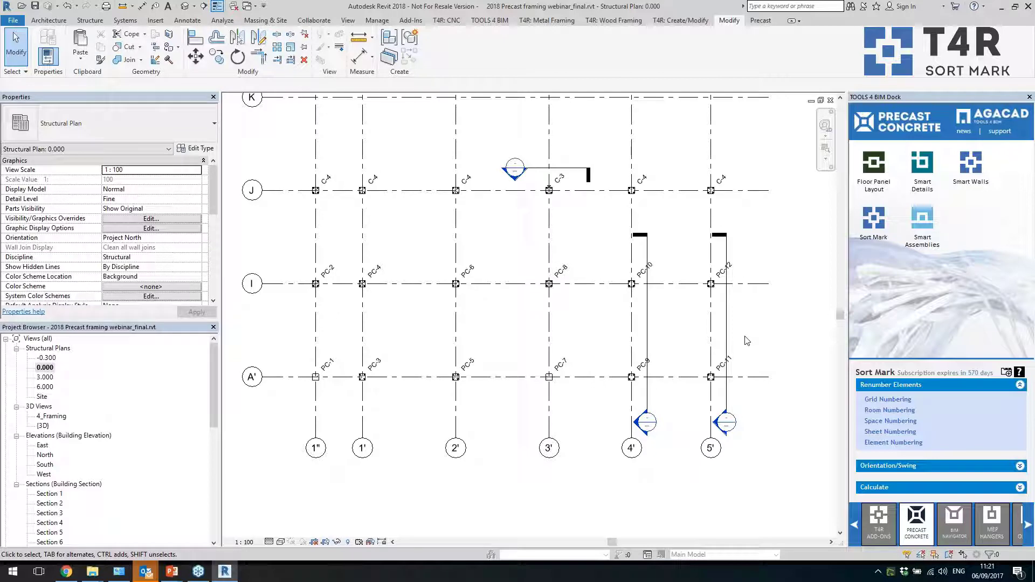
scroll(747, 340, up, 1)
scroll(752, 344, down, 1)
click(185, 6)
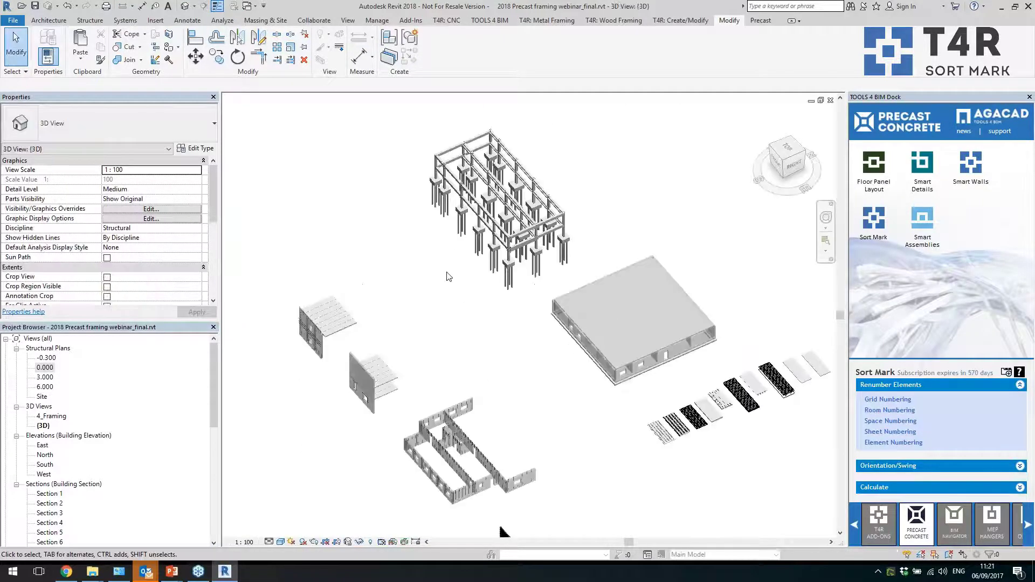
Zoom to fit with ZF and open the 4_Framing 3D view
key(z)
key(f)
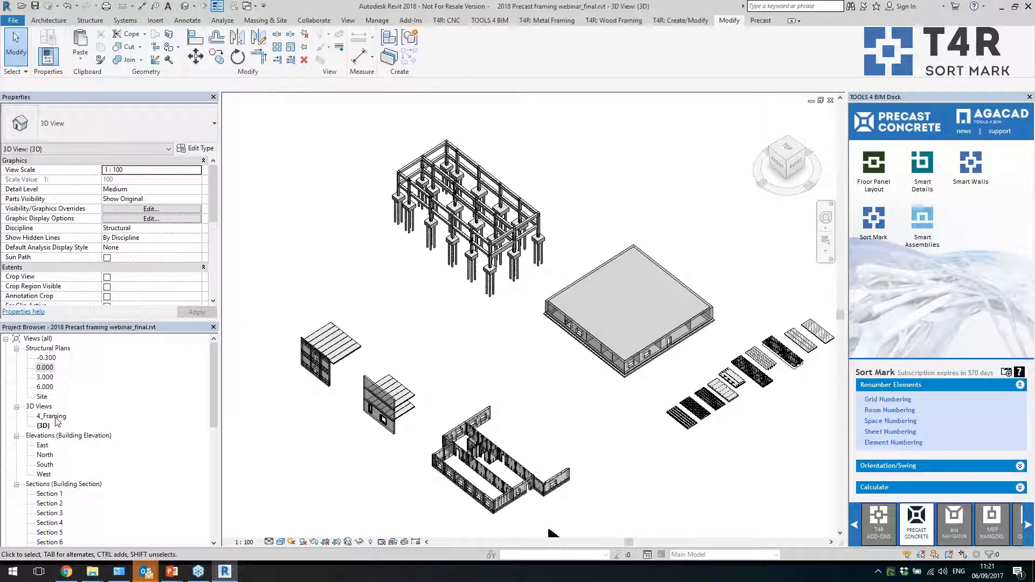
double_click(55, 417)
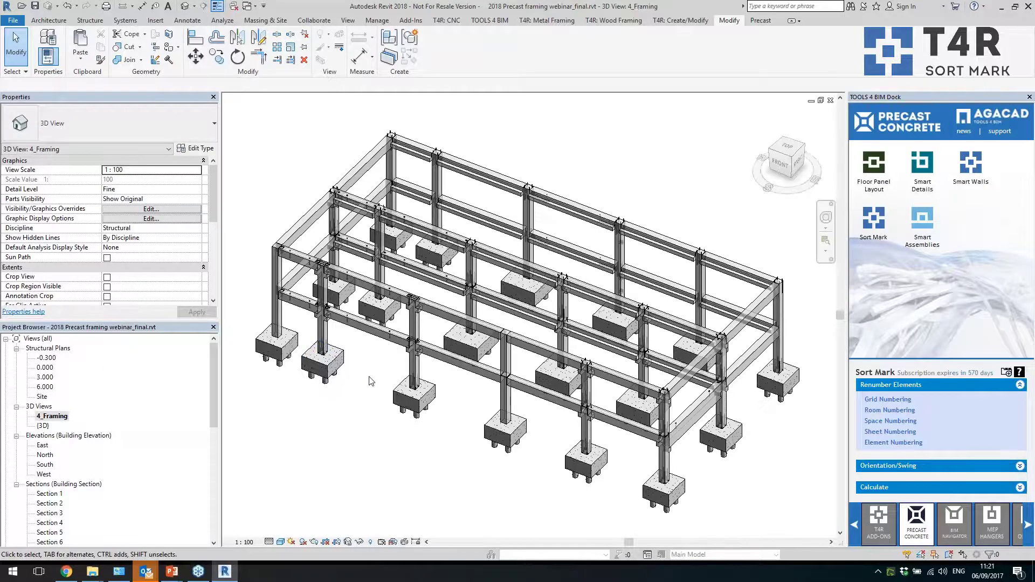
scroll(371, 382, down, 2)
Select the whole model, filter to the 38 Structural Framing (Girder) elements, and start Element Numbering
drag(765, 472, 289, 185)
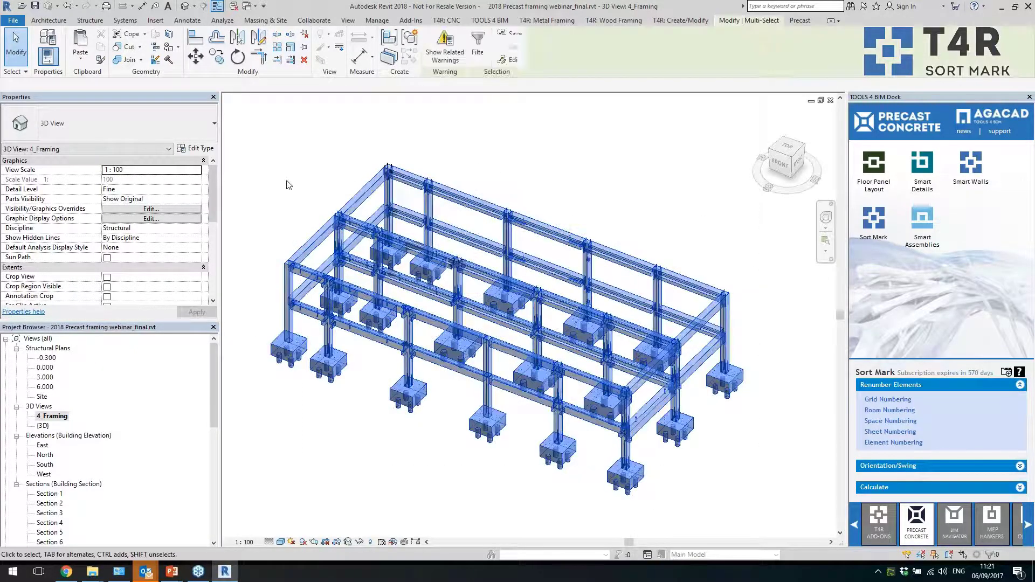
click(479, 54)
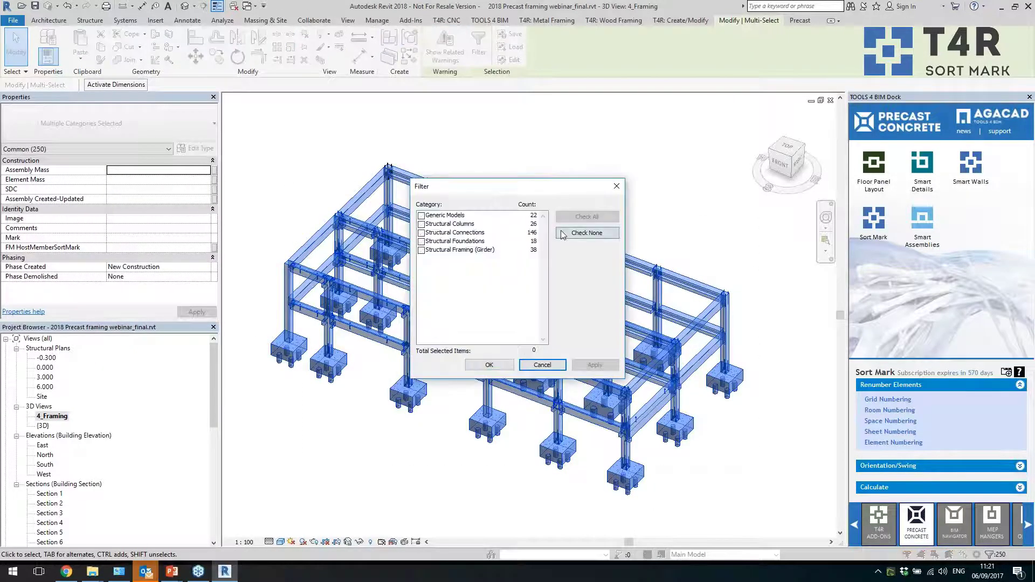
click(587, 232)
click(422, 251)
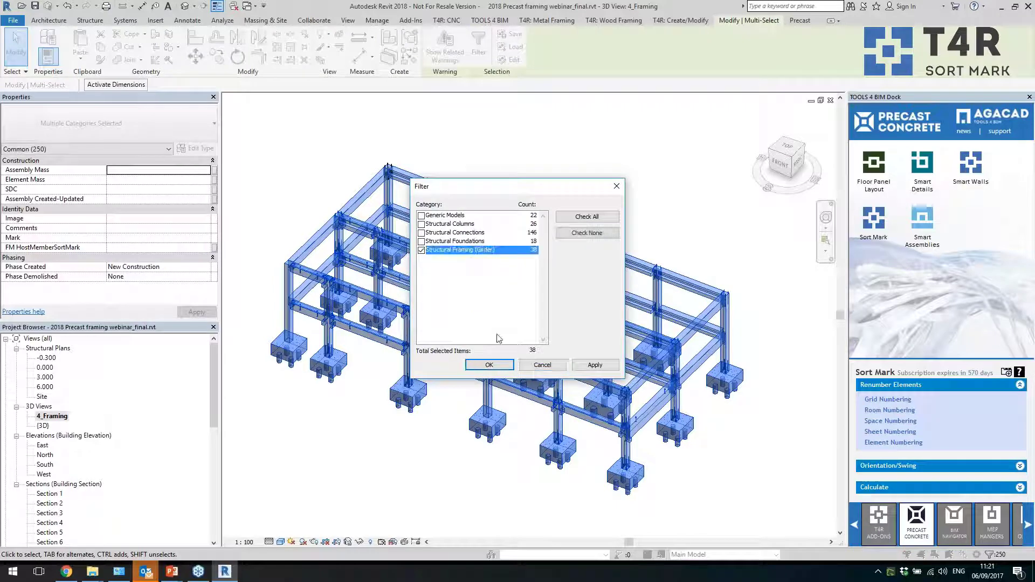
click(488, 365)
click(720, 277)
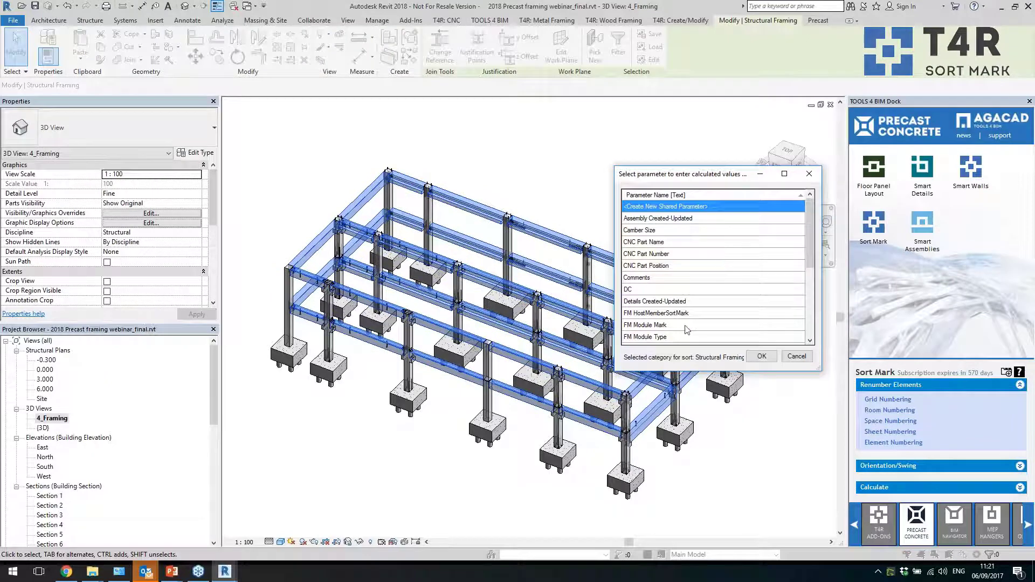
Set Mark as the target parameter and start from a blank numbering configuration
scroll(687, 329, down, 4)
click(669, 301)
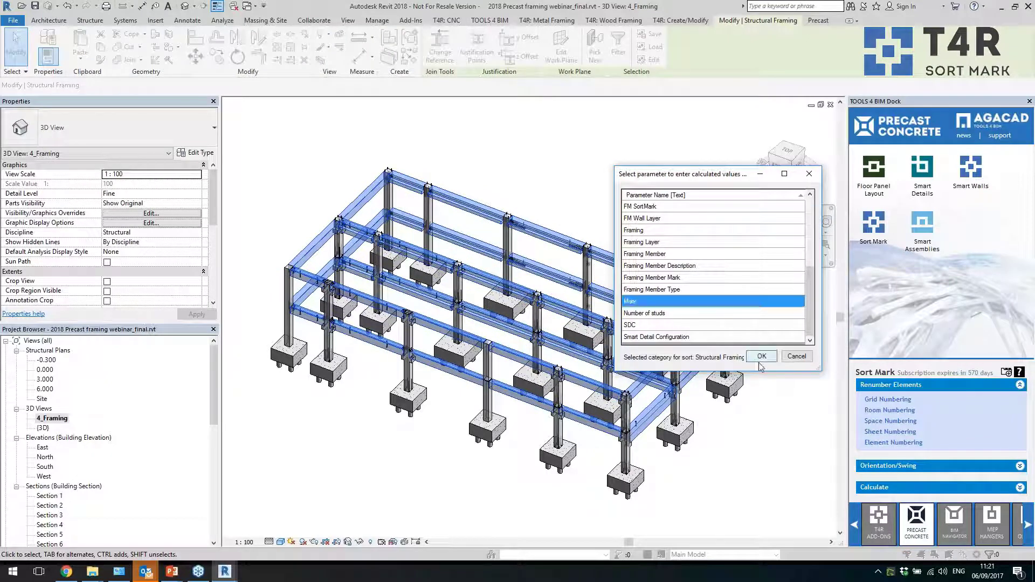
click(761, 357)
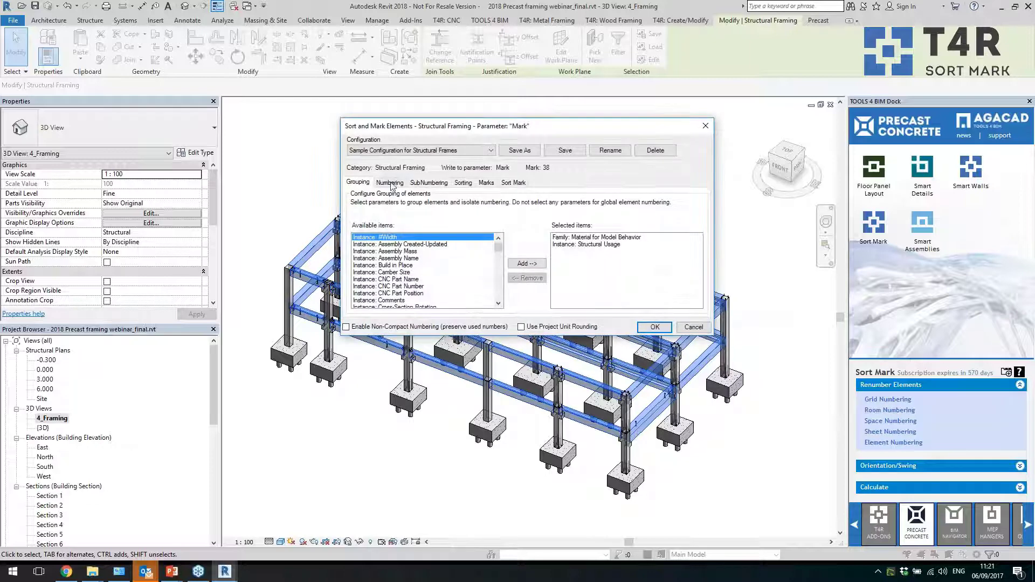
click(432, 151)
click(420, 160)
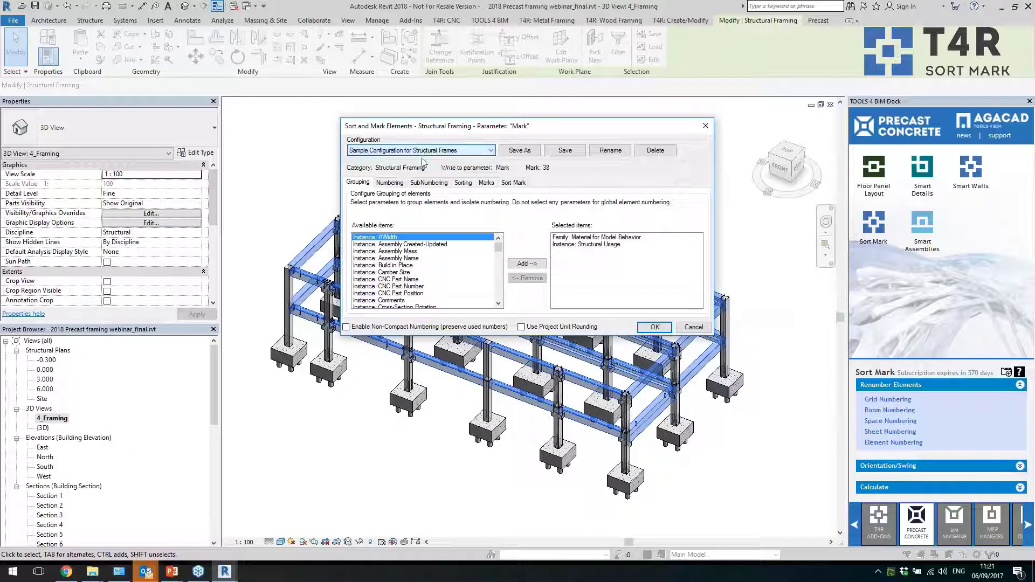
click(432, 151)
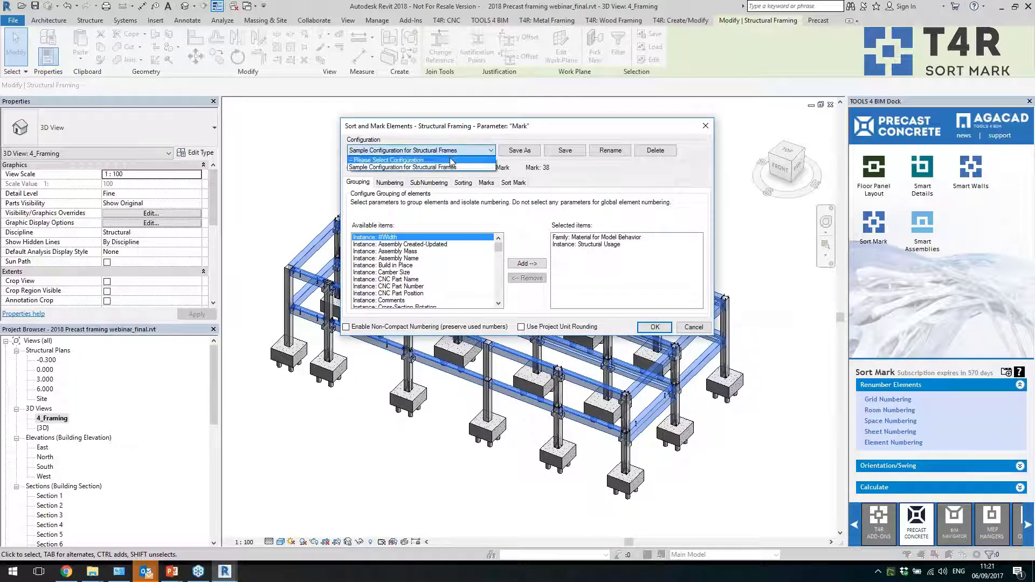
click(409, 157)
Add Instance: Id as the numbering parameter for the girders
click(397, 185)
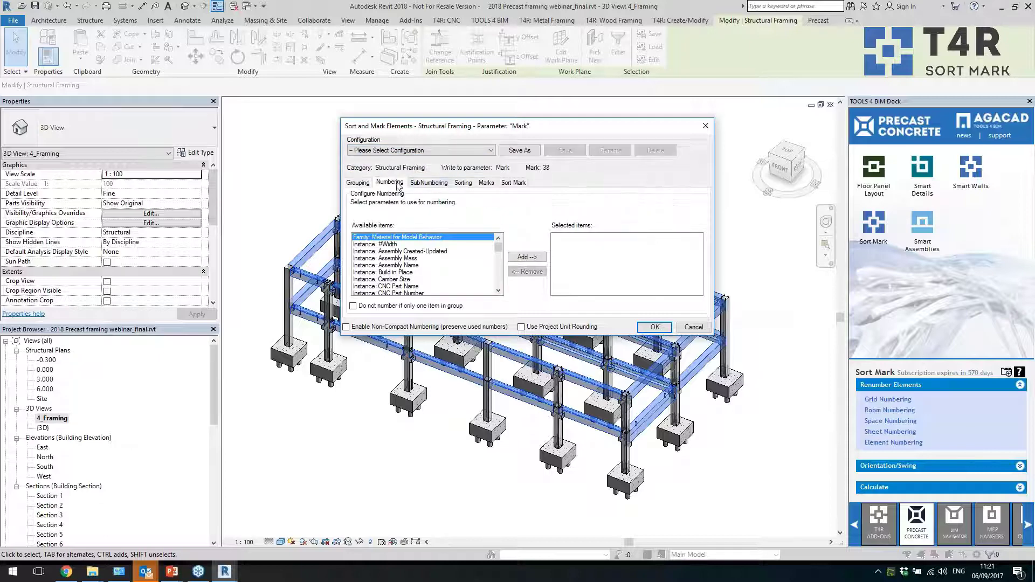
scroll(489, 260, down, 10)
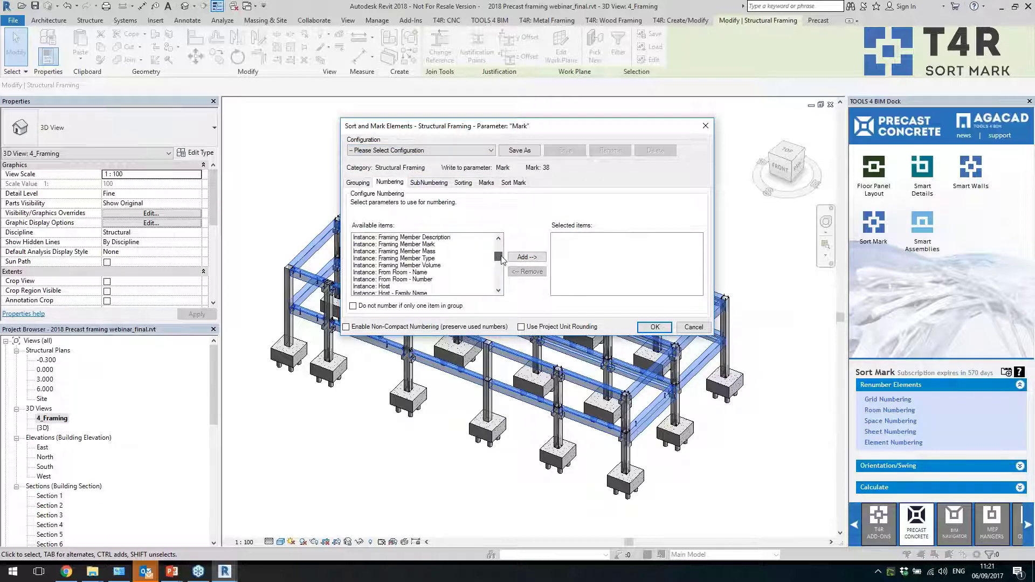
click(502, 240)
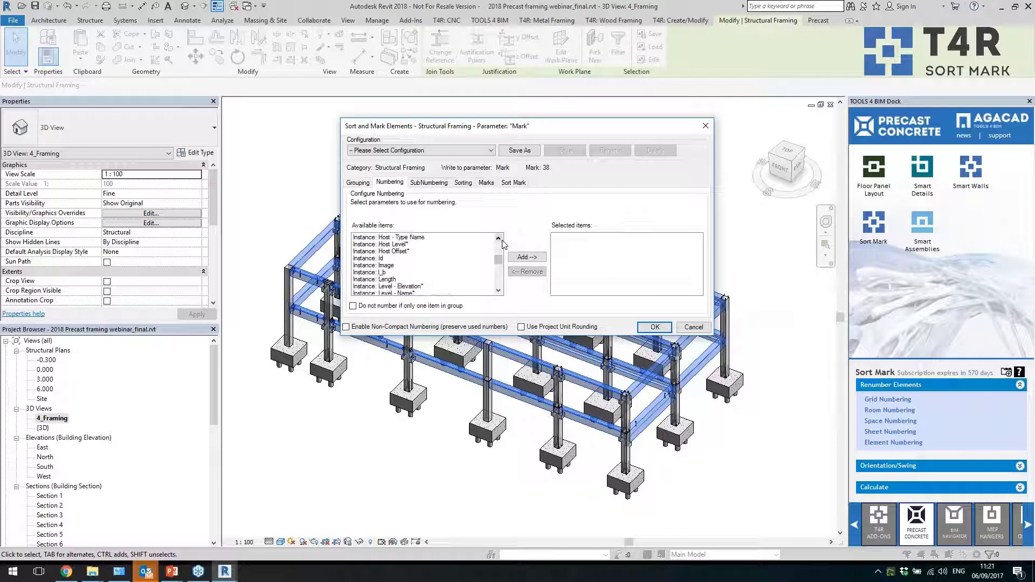
click(416, 259)
click(527, 257)
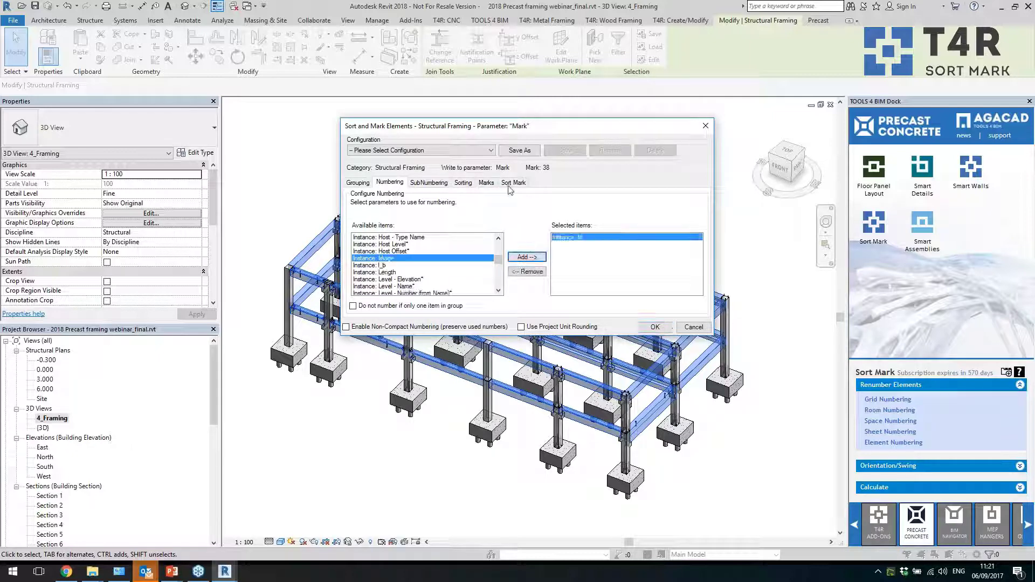
Add the calculated sort mark number to the mark and renumber the 38 girders
click(511, 184)
click(480, 257)
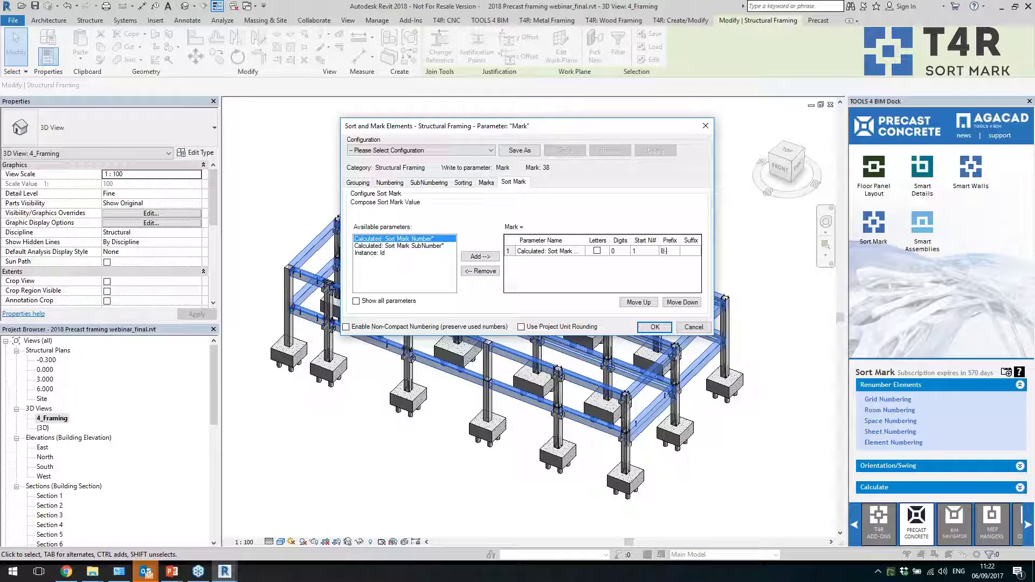
click(655, 327)
click(609, 315)
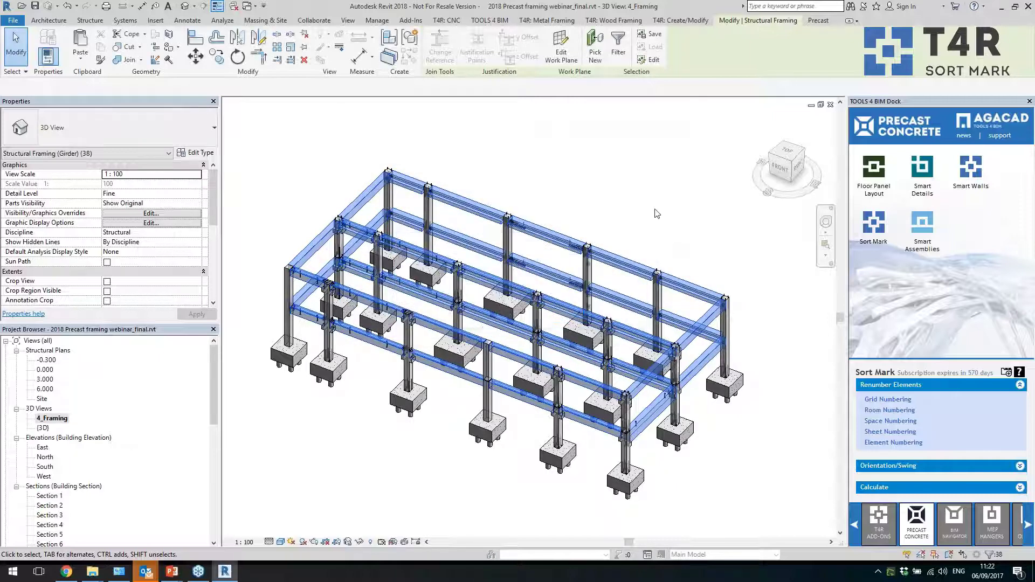
key(Escape)
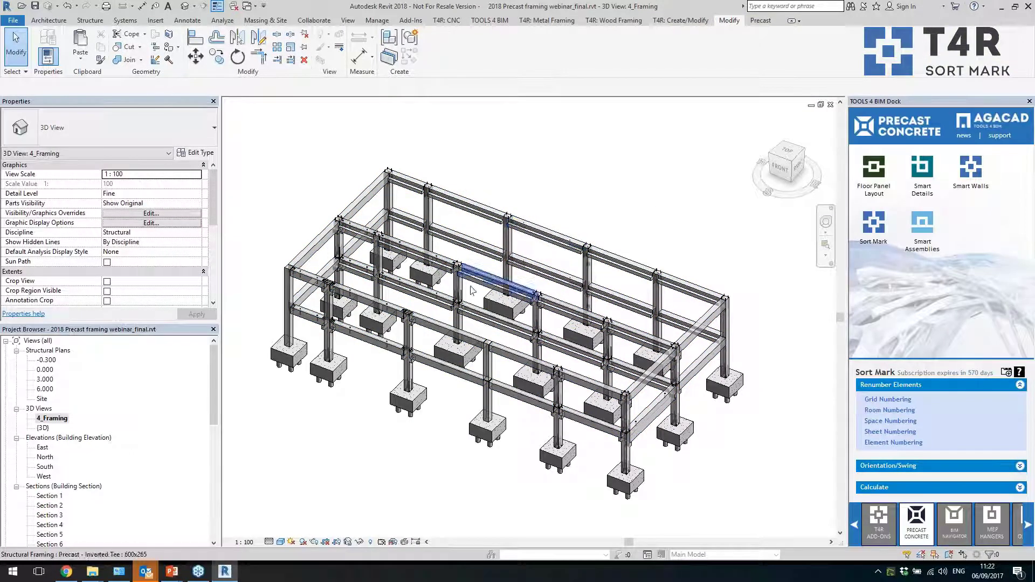
Confirm an Inverted Tee beam's Mark reads B-14, then switch to Smart Assemblies
click(499, 321)
drag(214, 194, 214, 264)
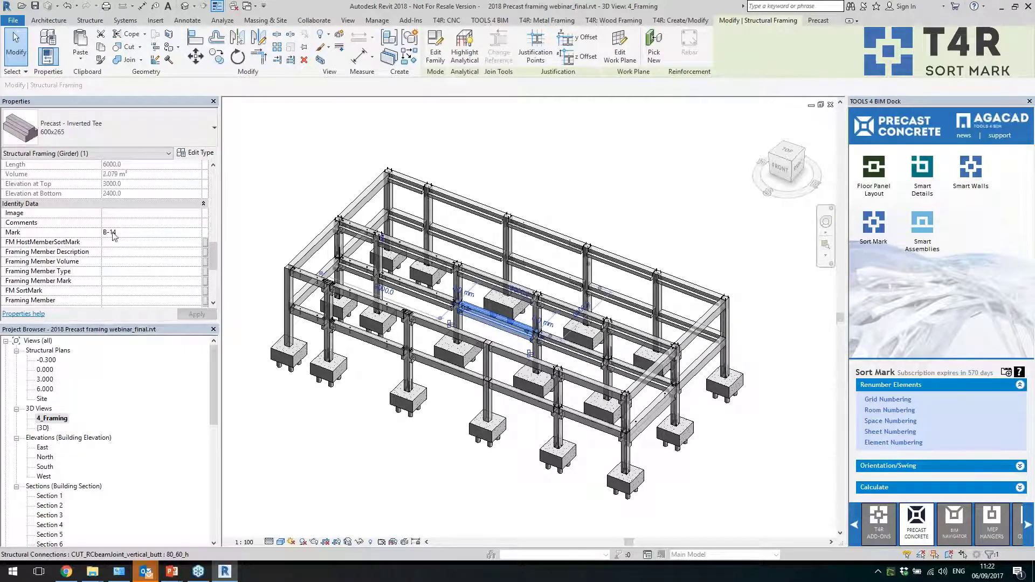
click(577, 196)
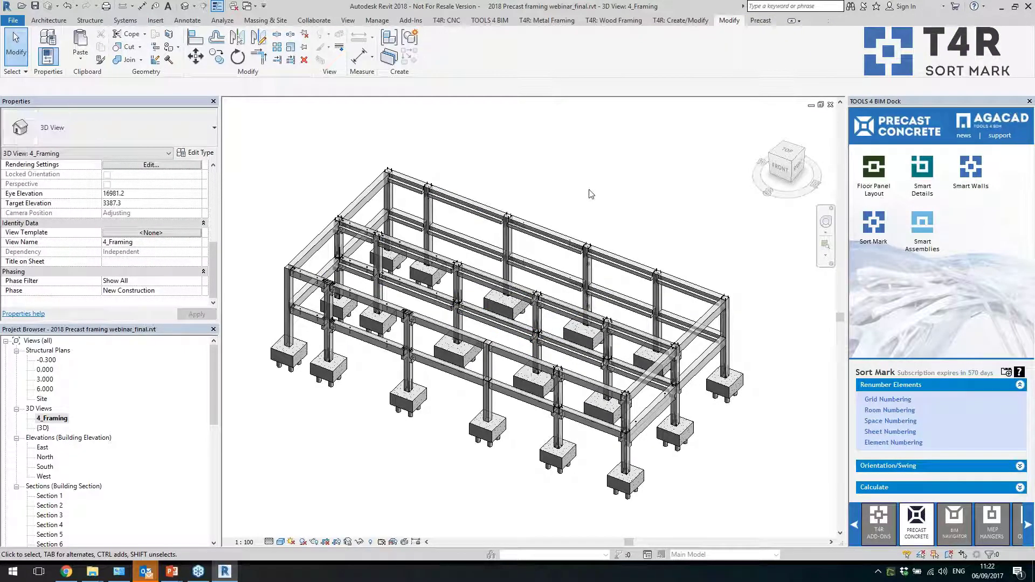
click(916, 231)
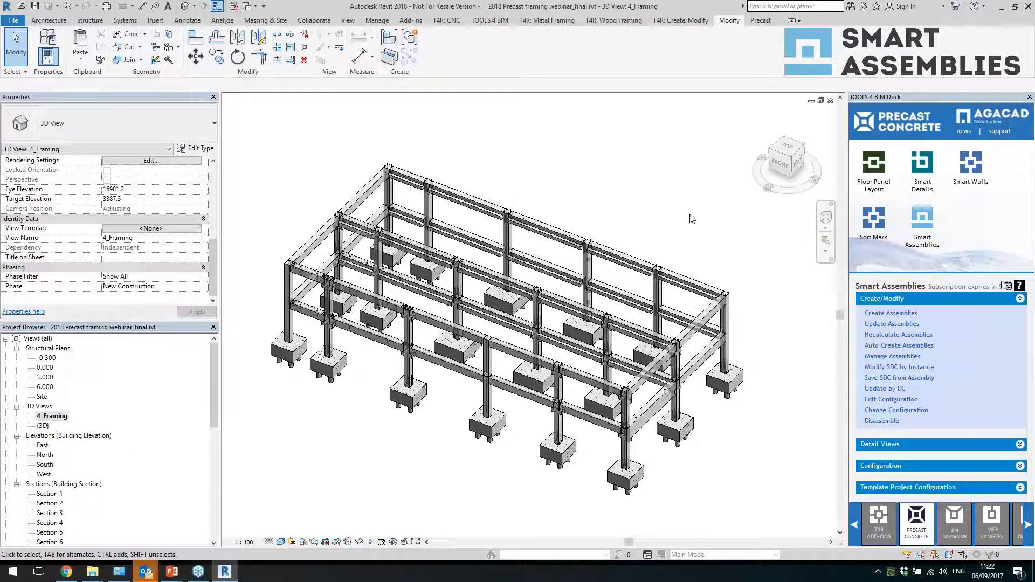
Inspect an L-shaped beam and an Inverted Tee beam in the framing model
scroll(677, 477, up, 2)
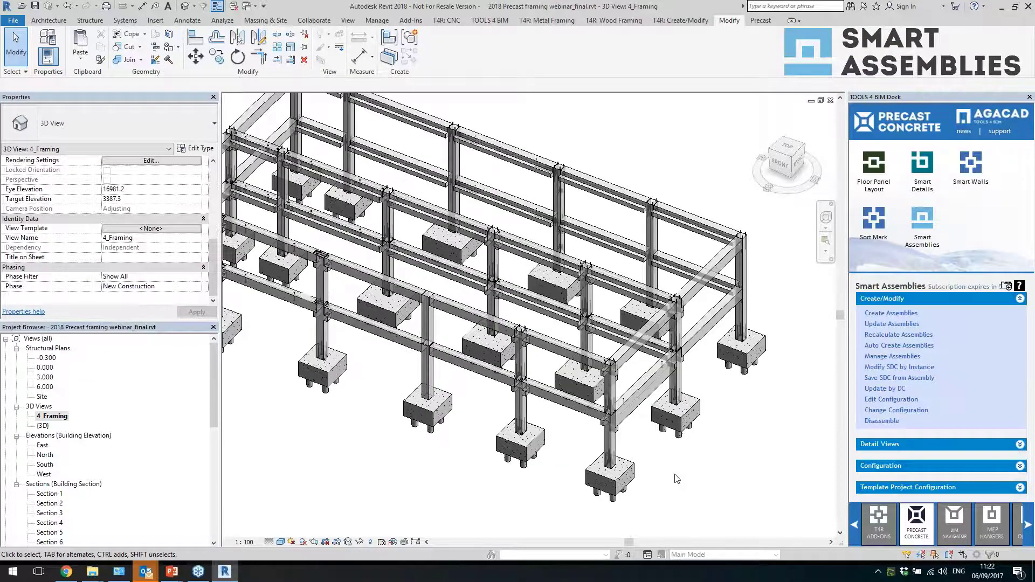
scroll(669, 465, down, 3)
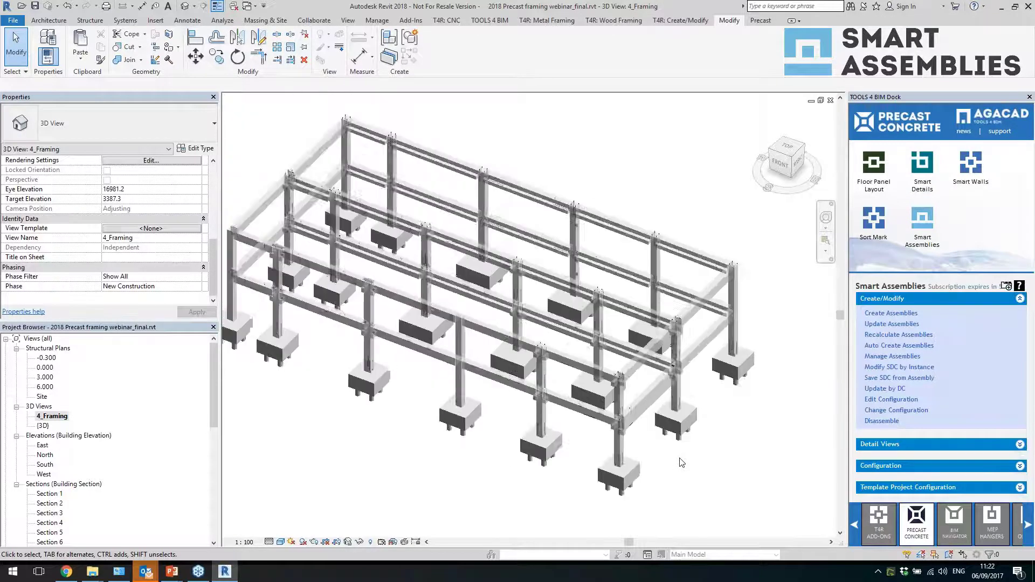
scroll(378, 345, up, 3)
click(375, 328)
scroll(371, 342, up, 2)
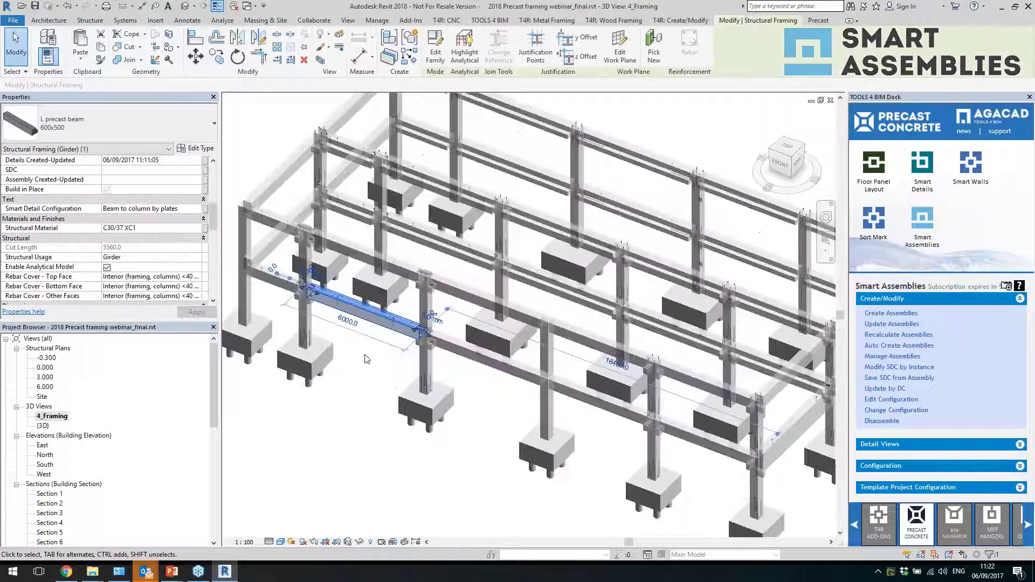
click(370, 366)
click(413, 244)
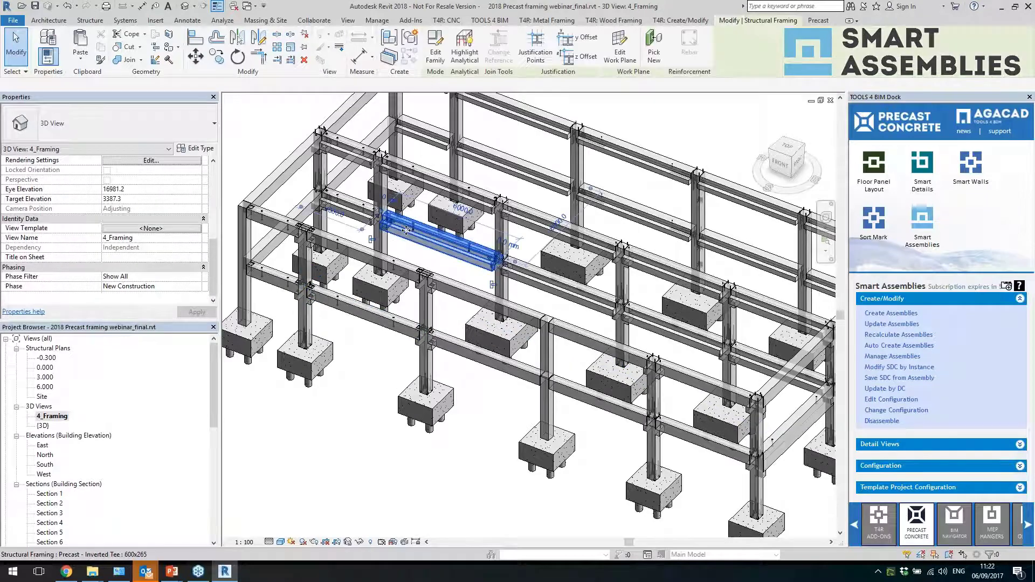
key(Escape)
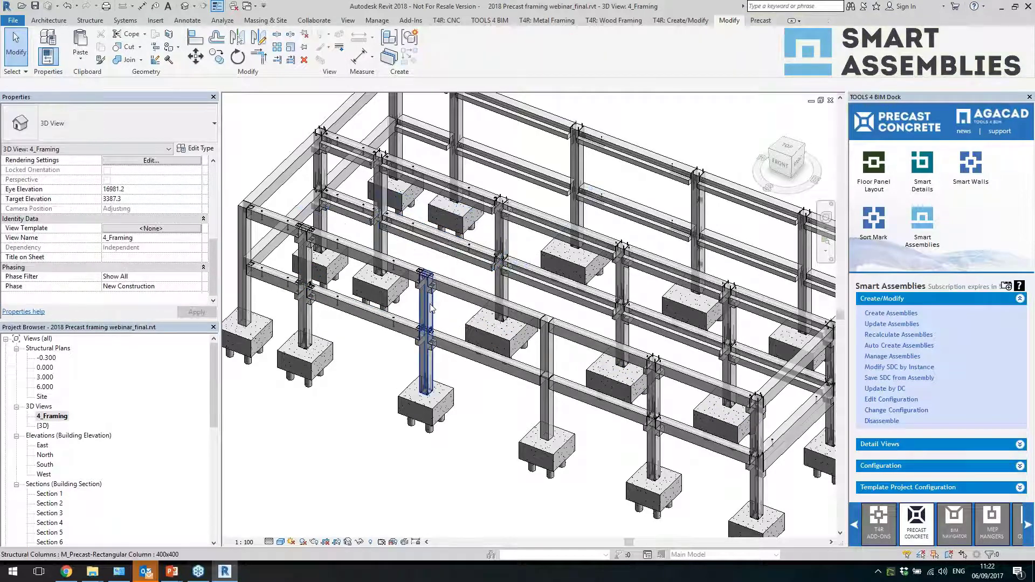
Select a precast column and start Create Assemblies for it
click(431, 309)
scroll(464, 323, up, 3)
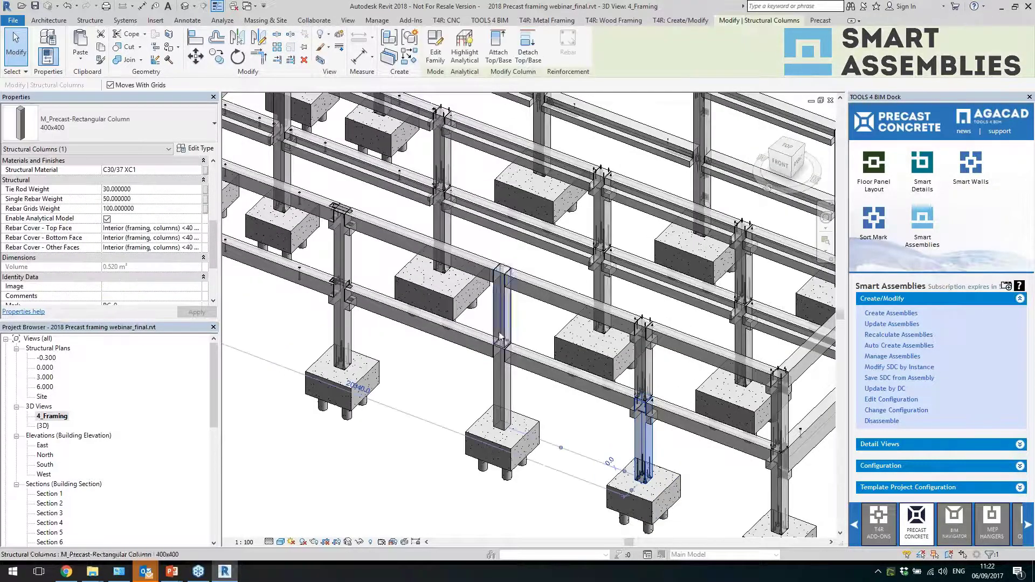
scroll(500, 337, down, 5)
scroll(539, 404, up, 4)
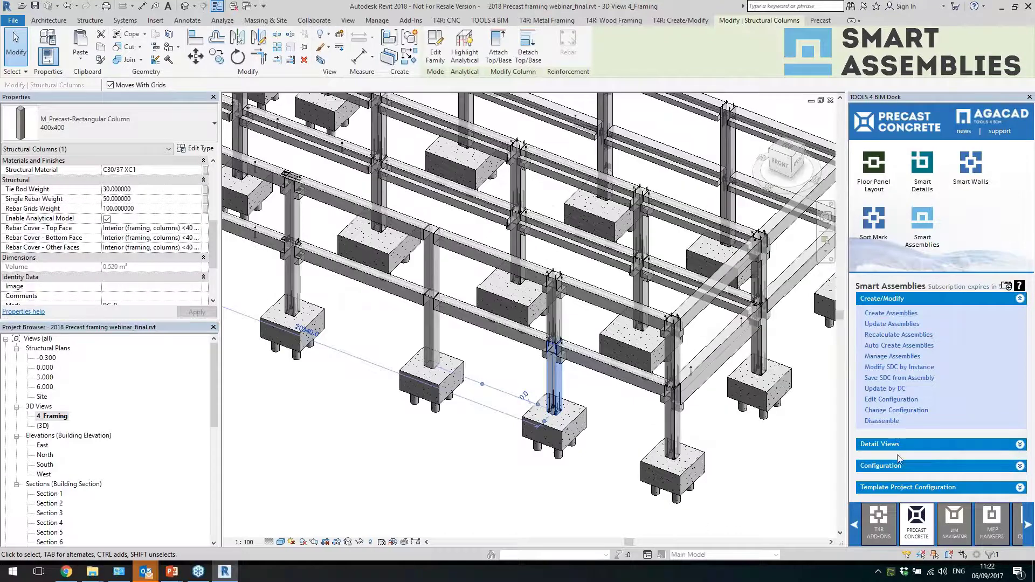
click(777, 324)
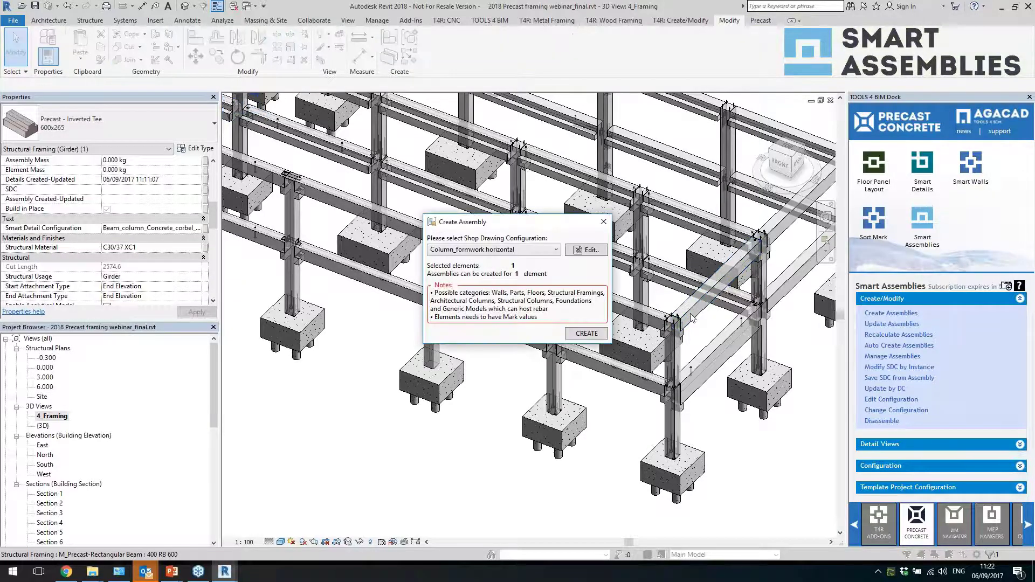
Create column assembly PC-9 with the Column_formwork configuration and dismiss the report
click(509, 252)
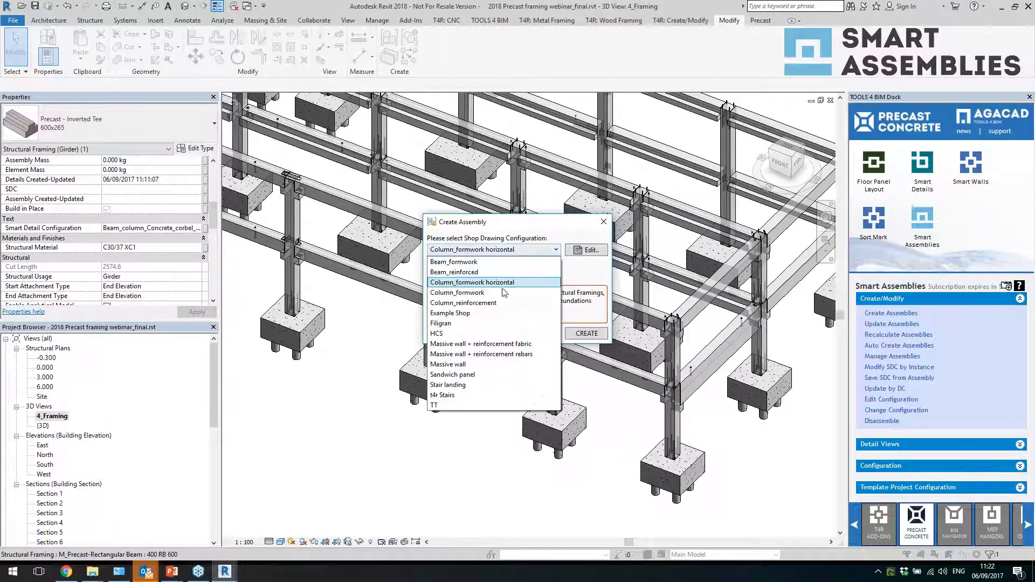
click(503, 292)
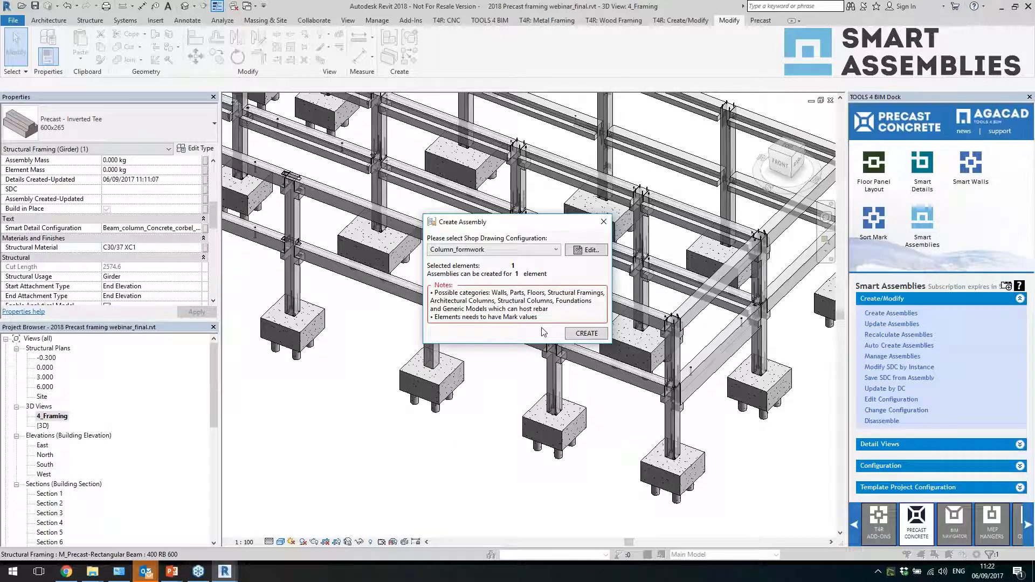
click(576, 334)
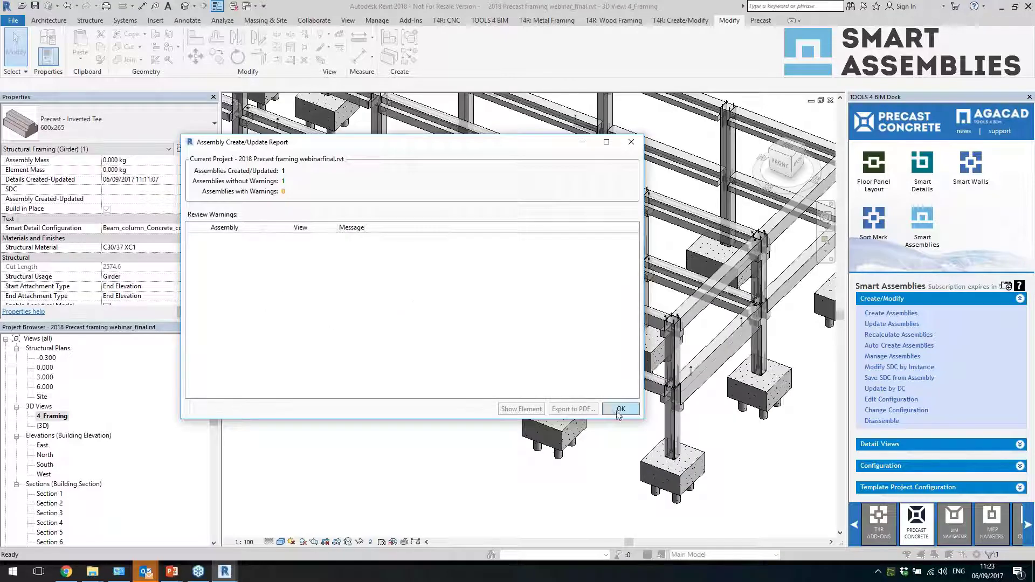
click(619, 408)
scroll(560, 372, up, 3)
Find assembly PC-9 in the Project Browser and open its PC-9 - Sheet
click(561, 372)
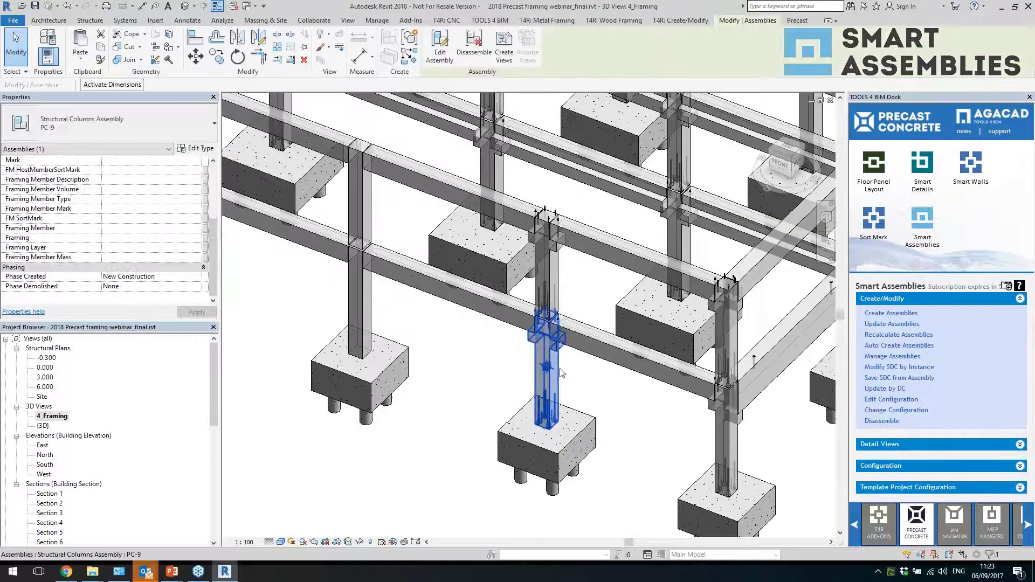
scroll(566, 378, up, 4)
scroll(577, 391, down, 5)
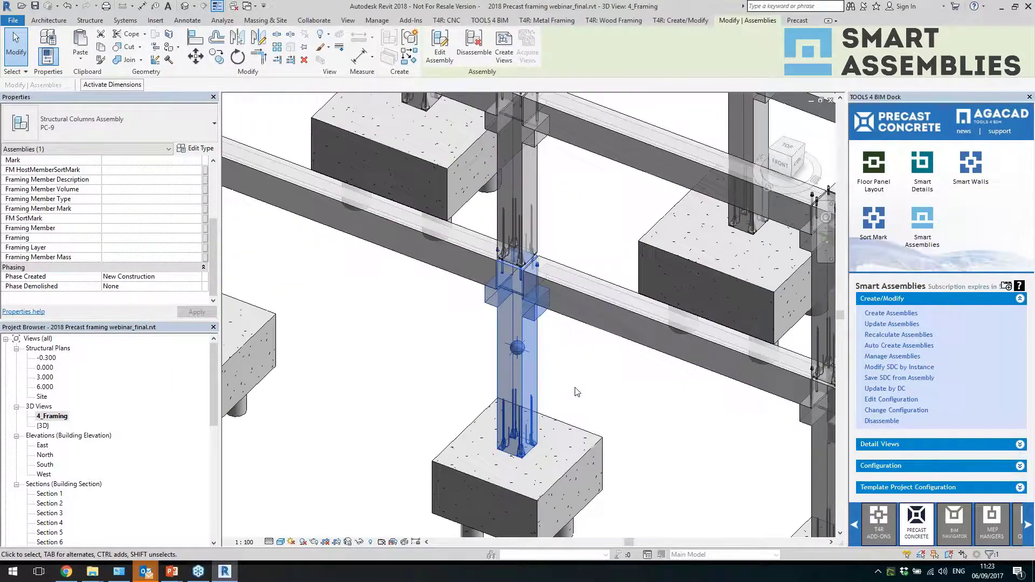
click(212, 405)
drag(213, 403, 212, 519)
click(500, 389)
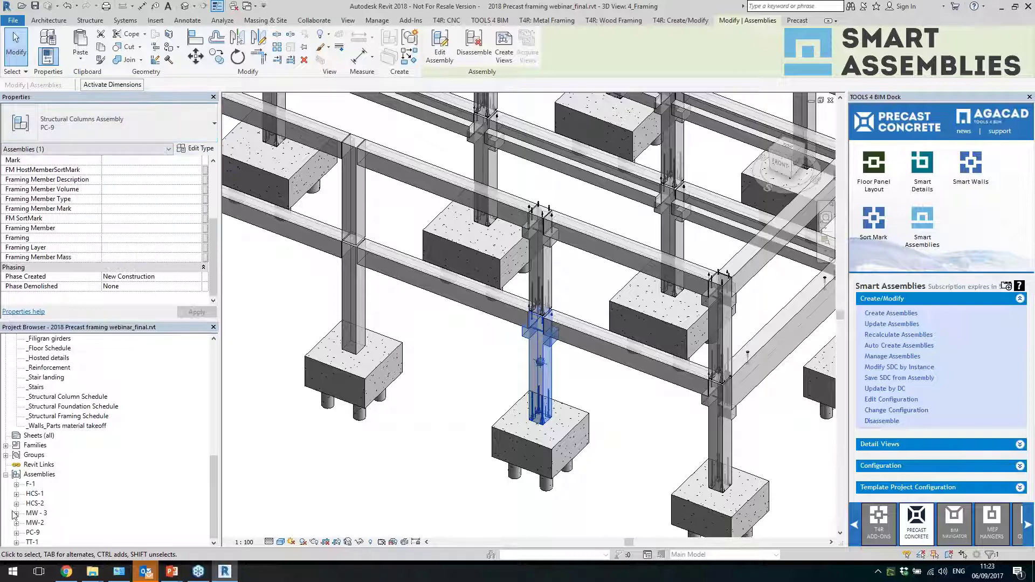
double_click(33, 533)
double_click(70, 542)
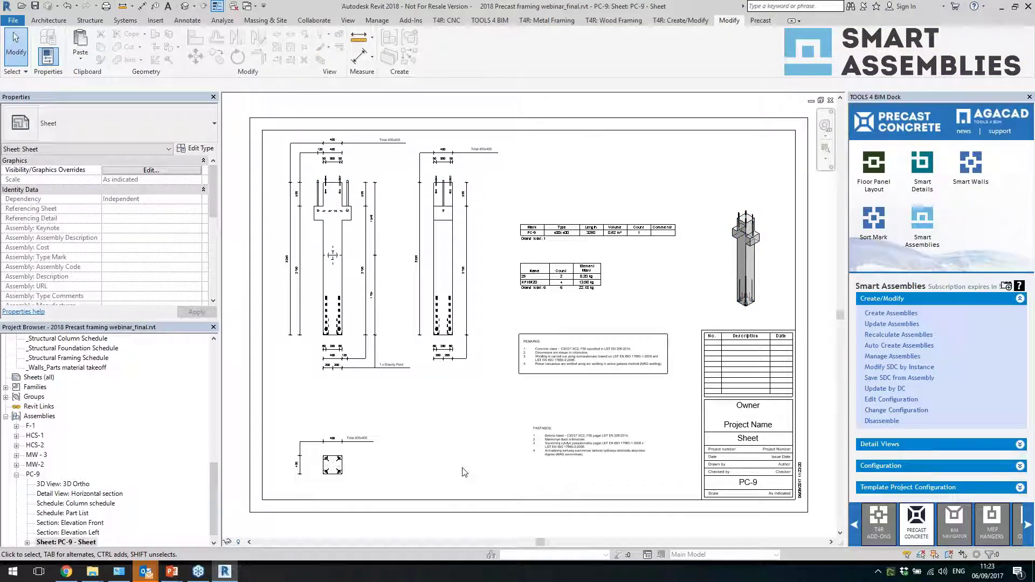
Inspect the left elevation and the Part List schedule on the PC-9 sheet
click(319, 270)
scroll(340, 339, up, 2)
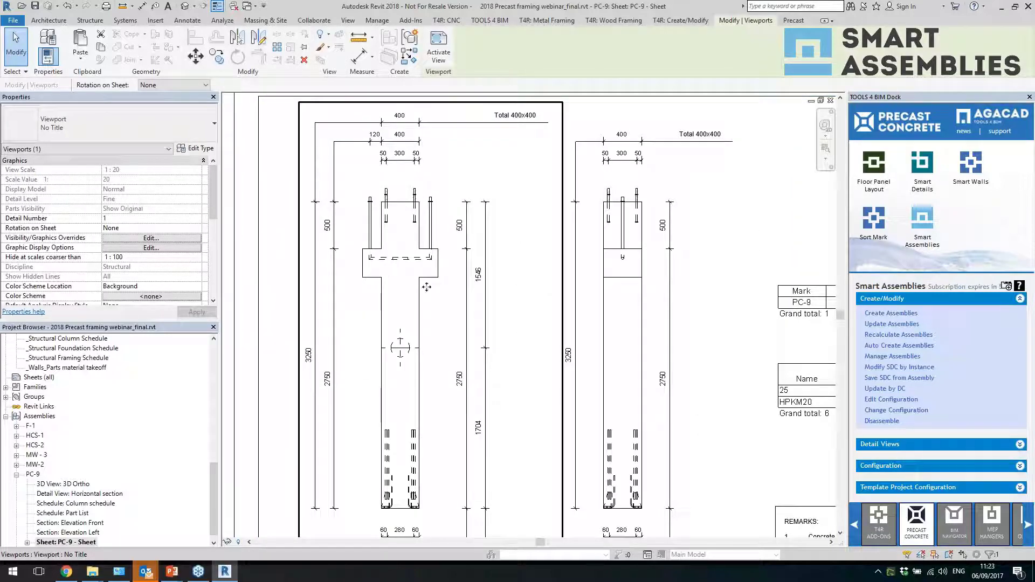
scroll(426, 287, down, 1)
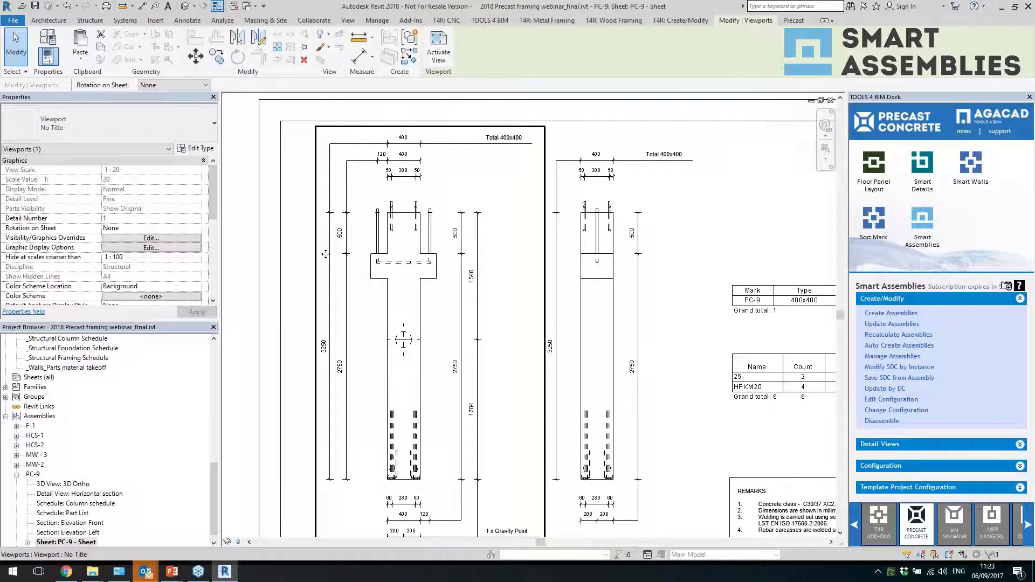
scroll(324, 227, down, 2)
scroll(667, 330, up, 3)
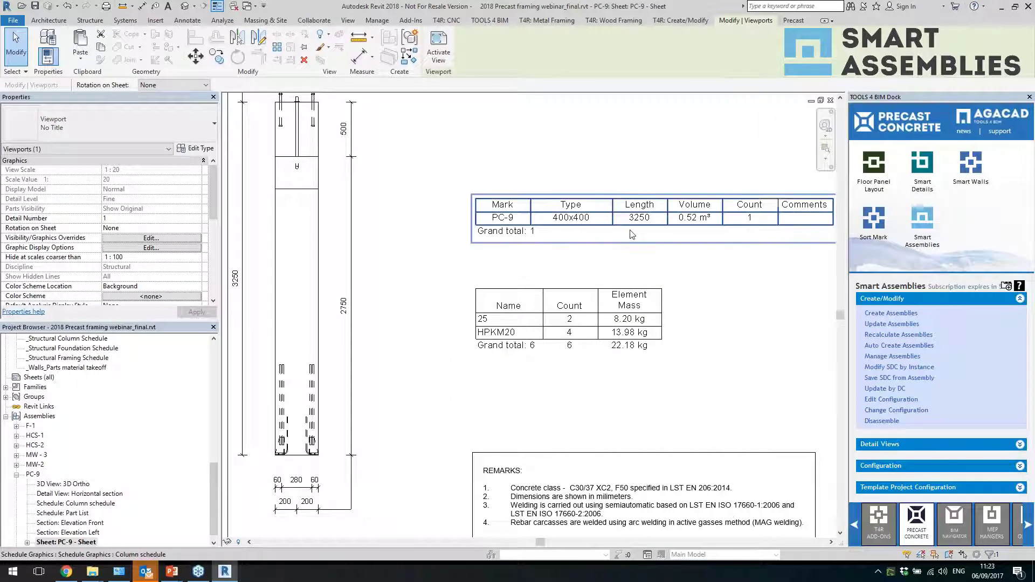
click(661, 332)
scroll(661, 333, down, 2)
Check the notes block and sheet 3D view, then switch to the default 3D view
click(539, 286)
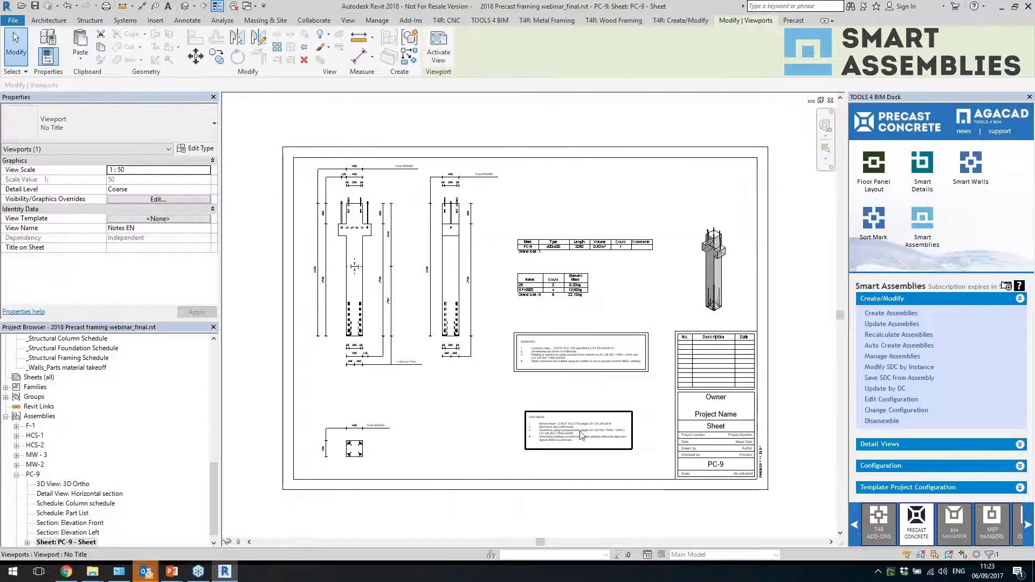
scroll(707, 373, up, 3)
scroll(707, 373, down, 2)
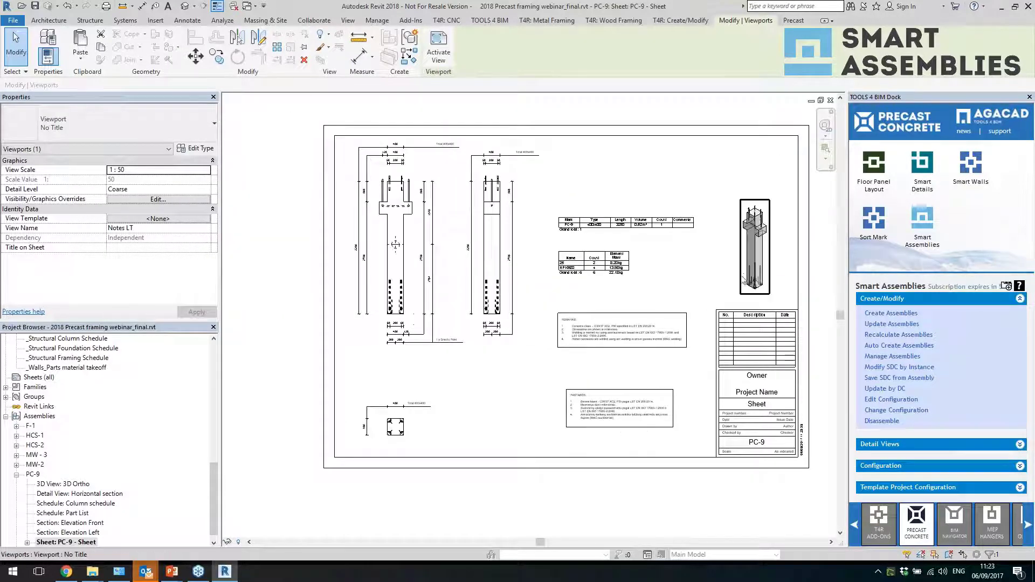
click(747, 278)
key(Escape)
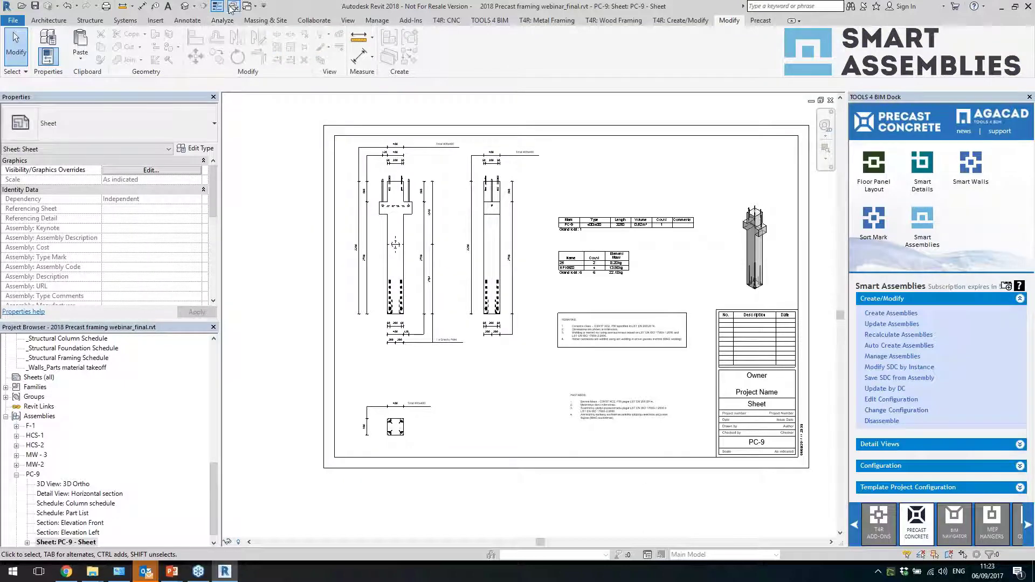
click(185, 7)
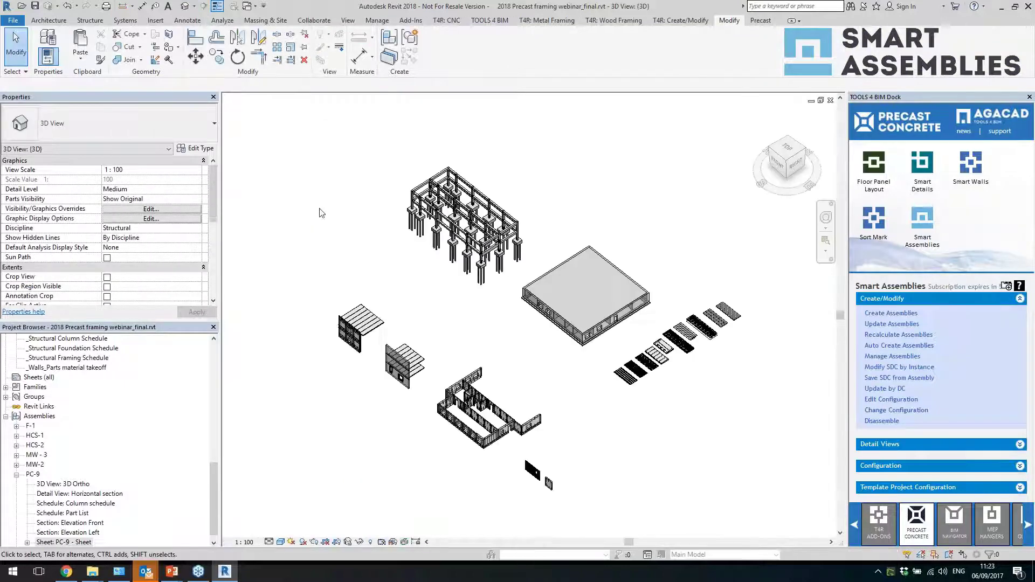
Open the 4_Framing 3D view and bring up the Column_formwork configuration editor
drag(213, 498, 213, 380)
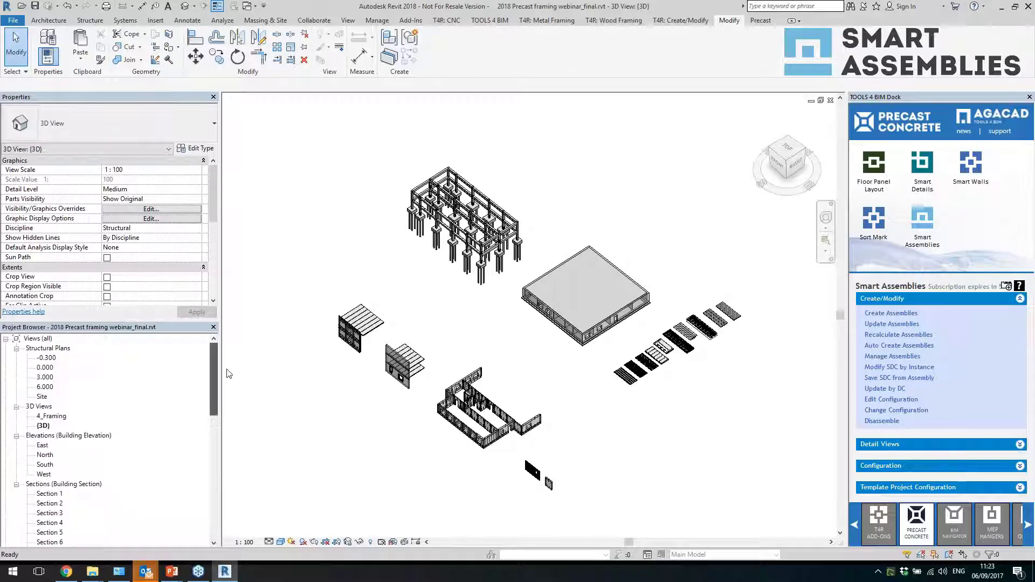
click(51, 417)
double_click(47, 417)
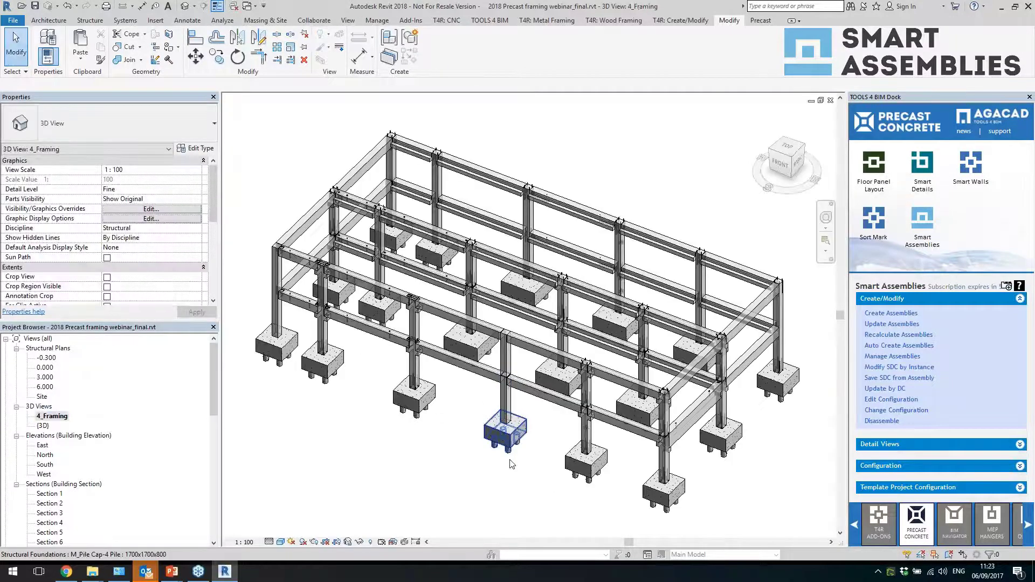
click(895, 468)
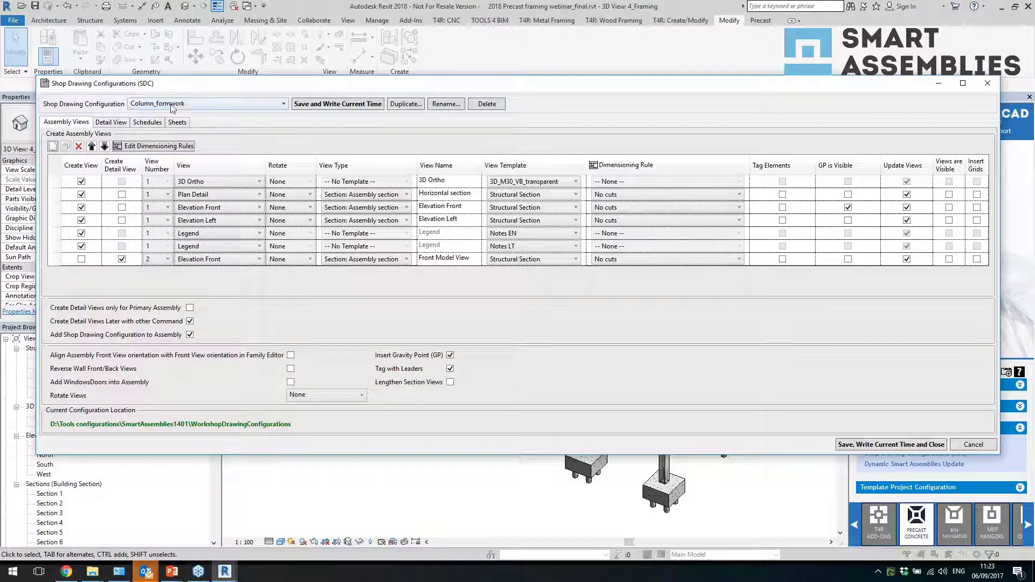
Keep Column_formwork and leave the Elevation Front view unrotated
click(171, 105)
click(206, 103)
click(56, 182)
click(57, 195)
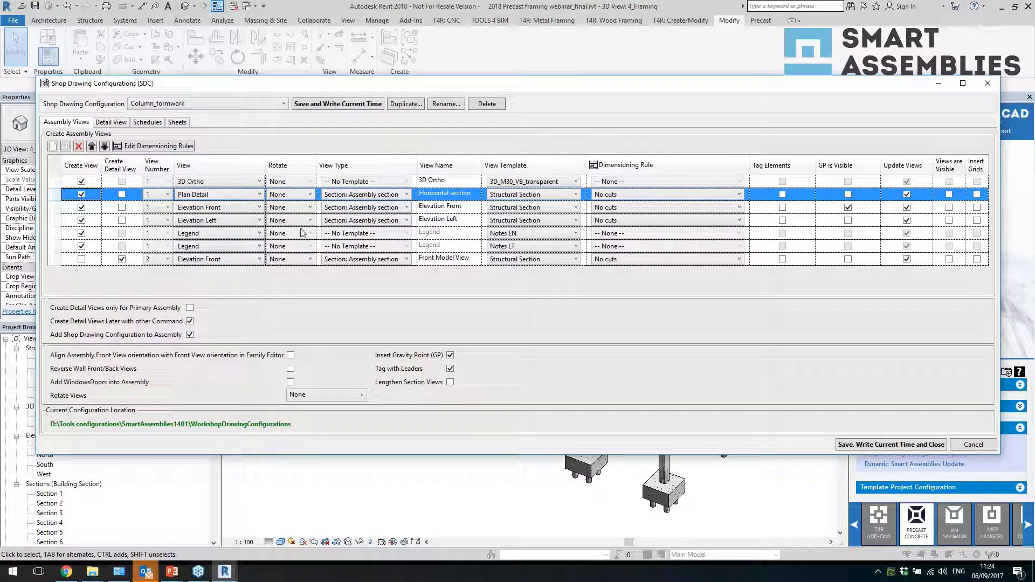
click(309, 208)
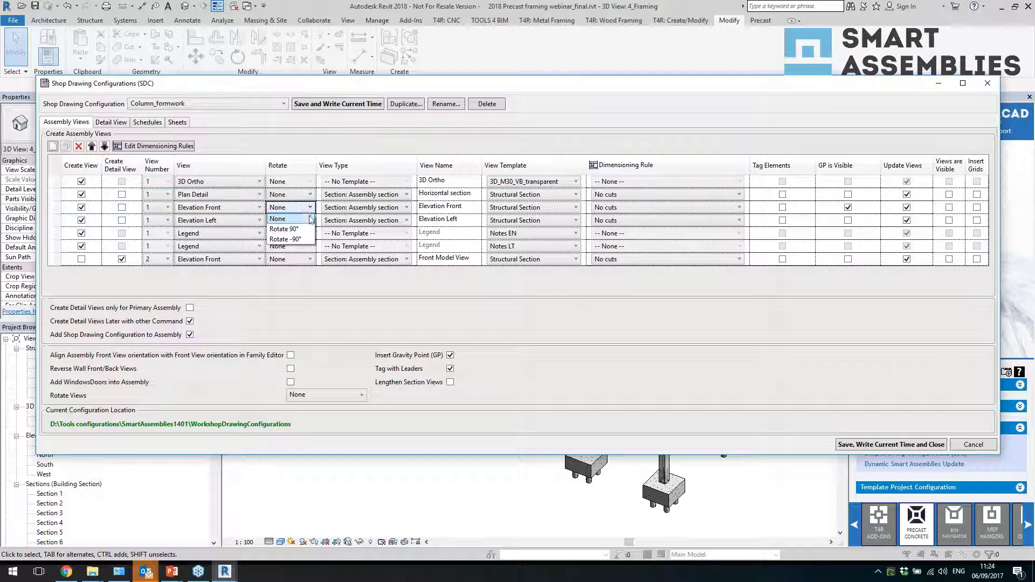
click(298, 294)
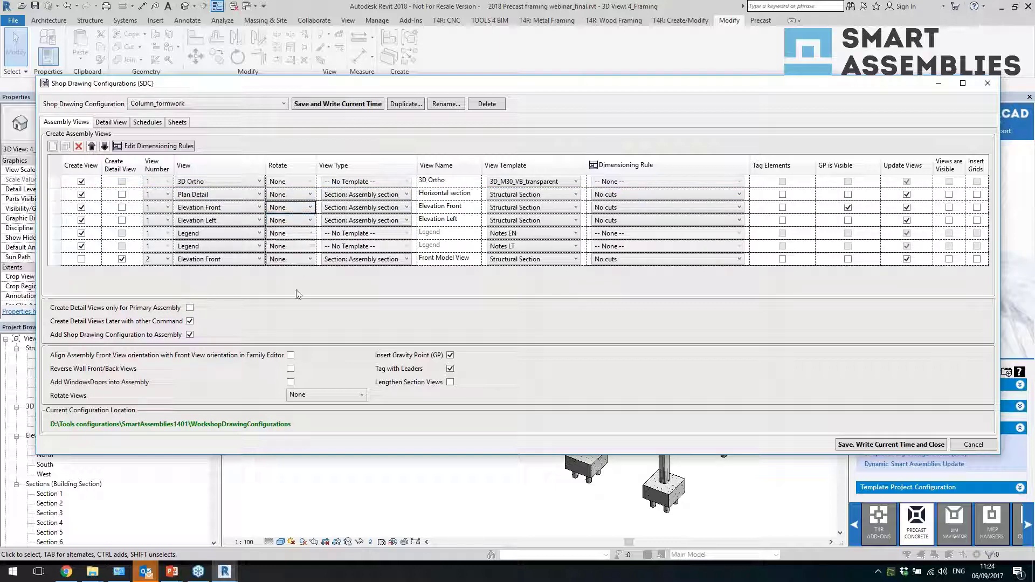
Check Elevation Left's section view type, name and Structural Section template, then view dimensioning rules
click(376, 221)
click(372, 220)
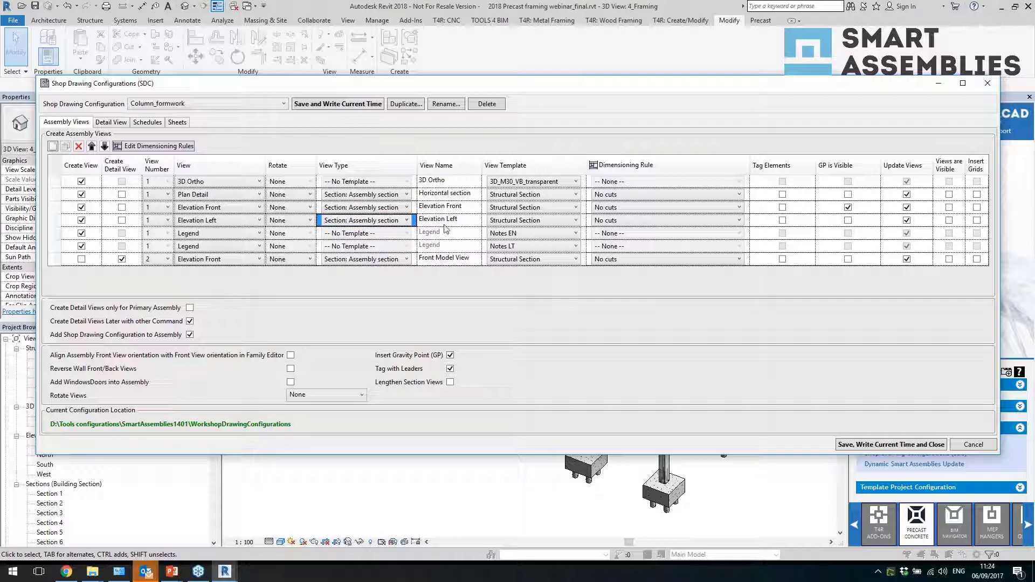
click(465, 223)
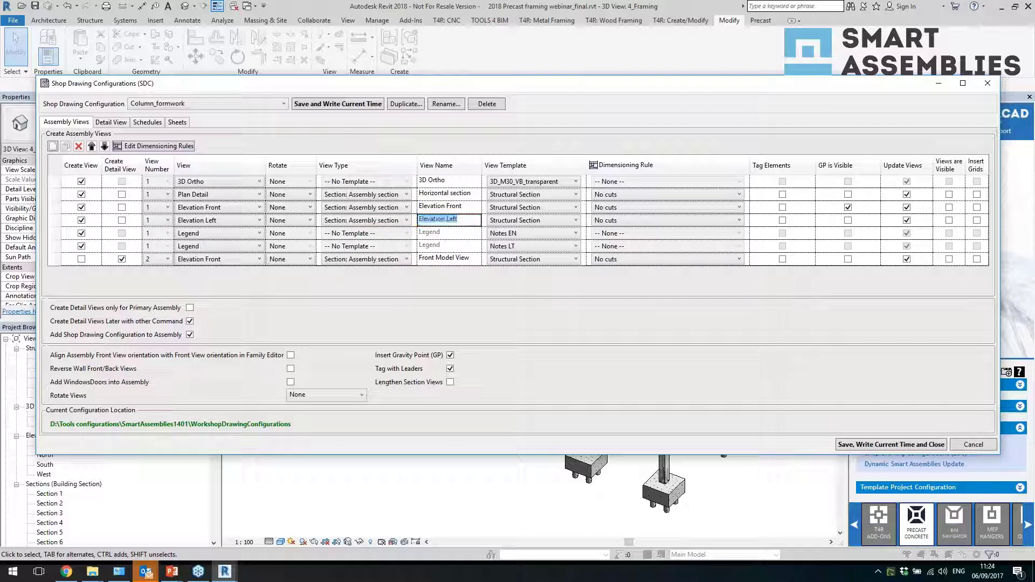
click(533, 221)
click(711, 279)
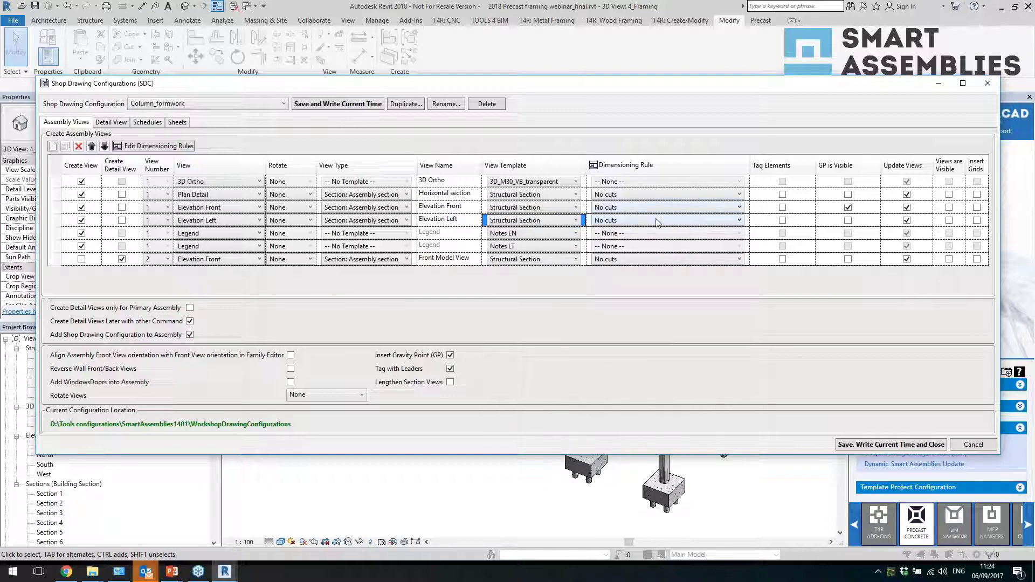
click(183, 148)
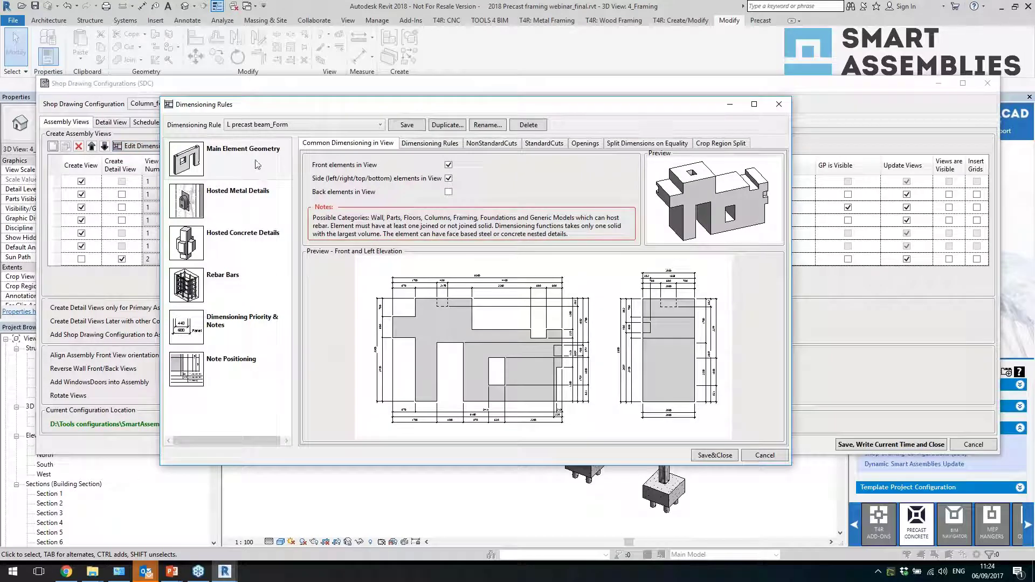
Review Main Element Geometry, Openings and Hosted Metal Details rules, leaving side-element options unchanged
click(242, 163)
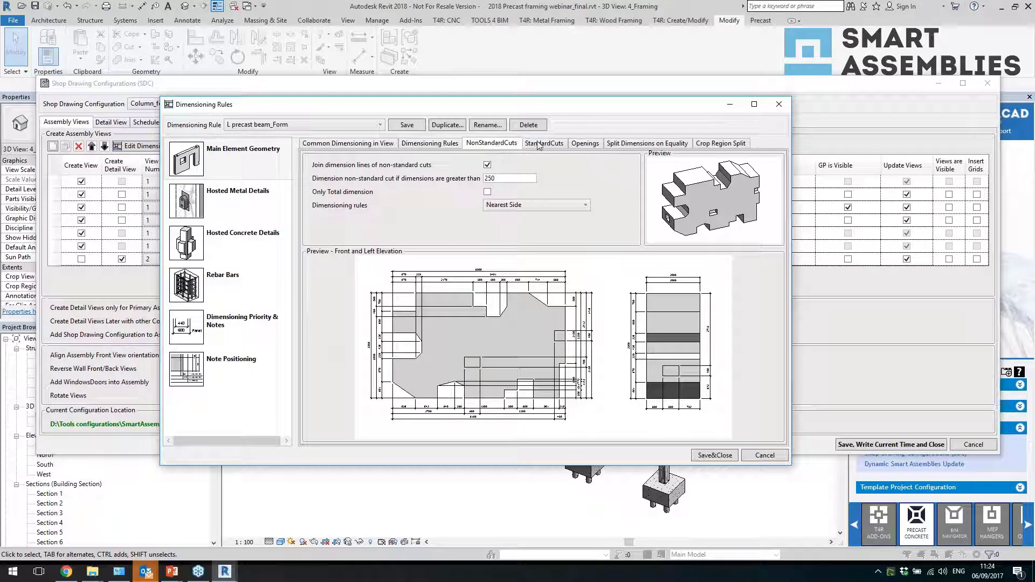
click(583, 144)
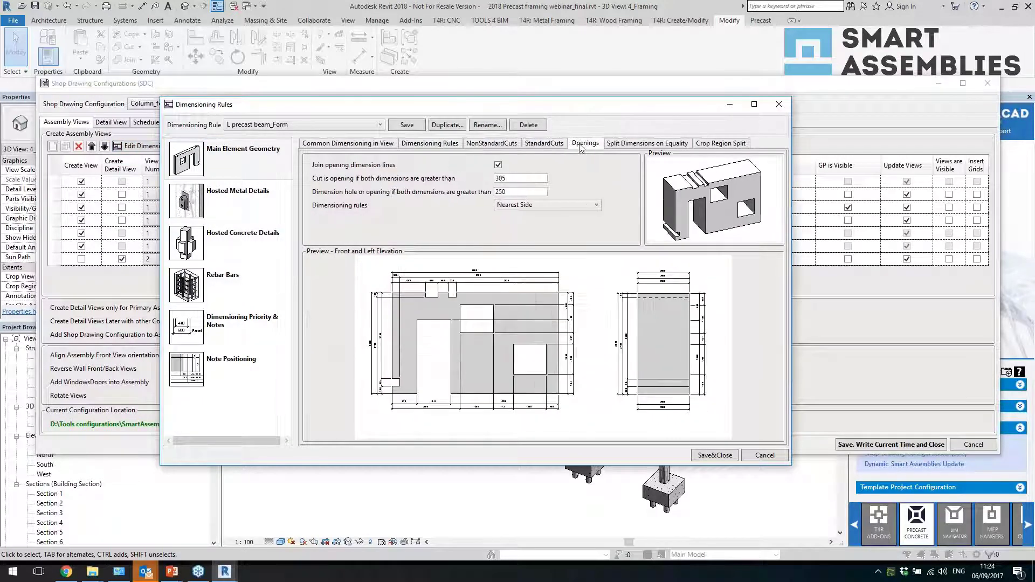
click(249, 211)
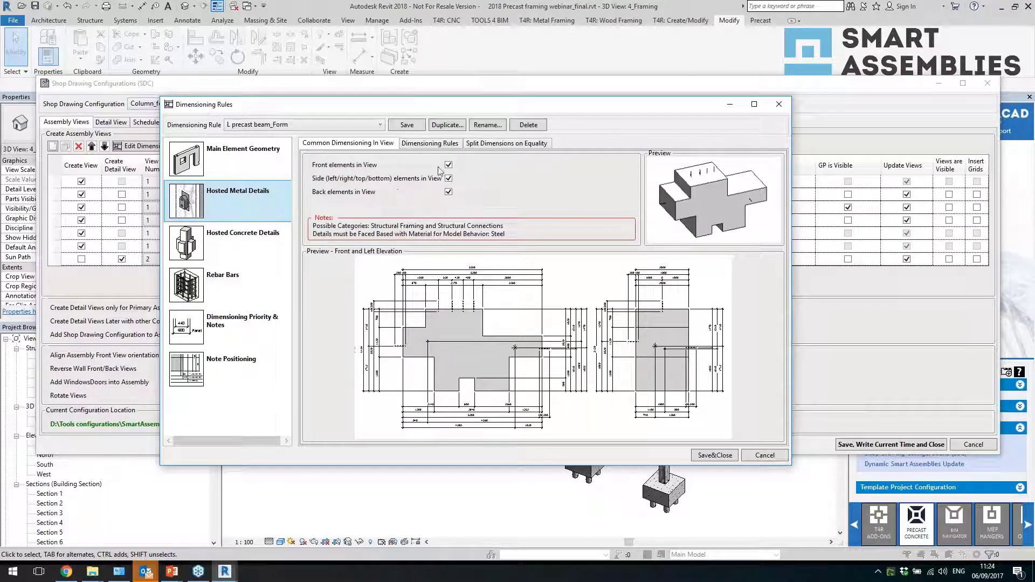
click(436, 144)
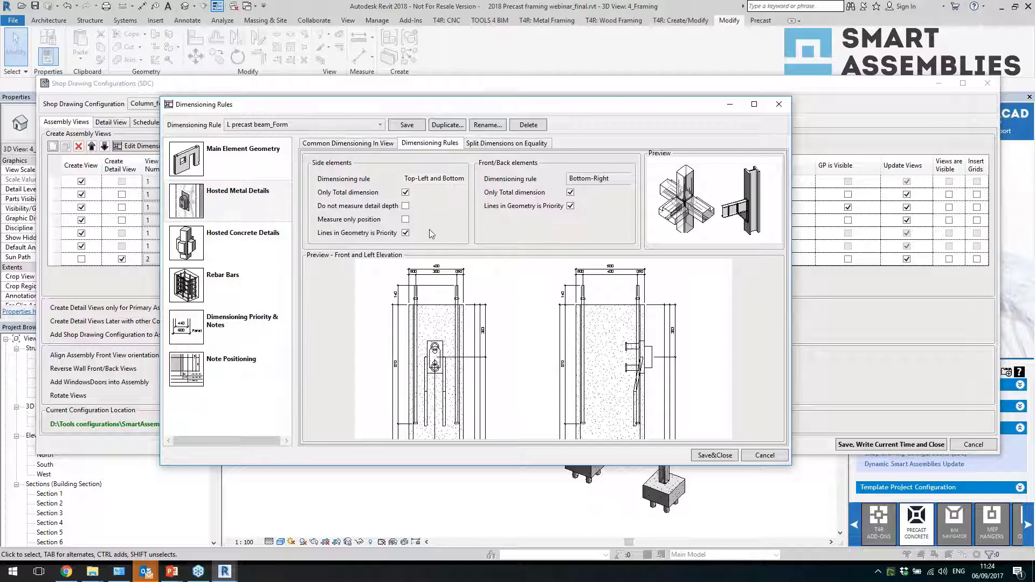
click(405, 233)
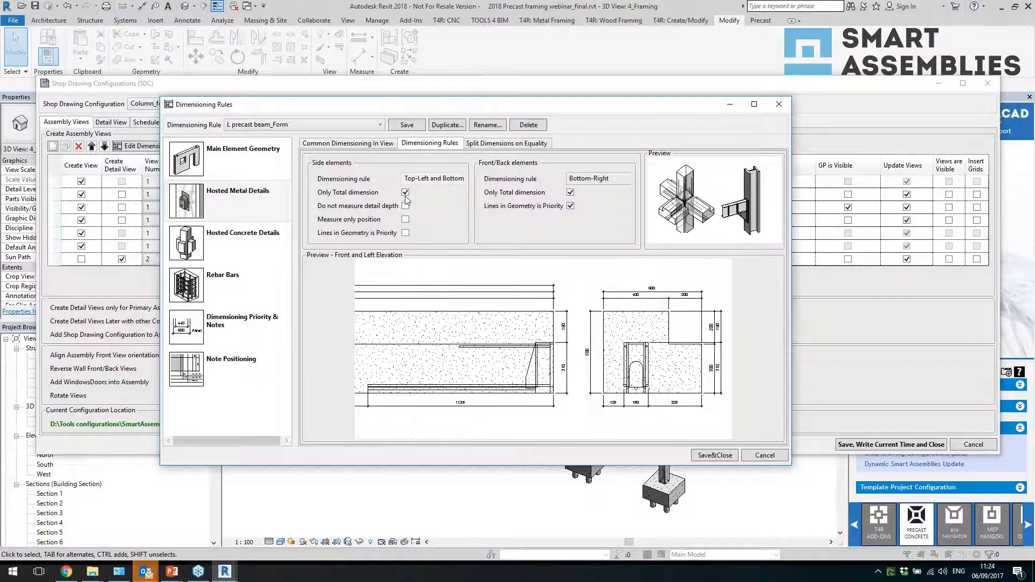
click(405, 193)
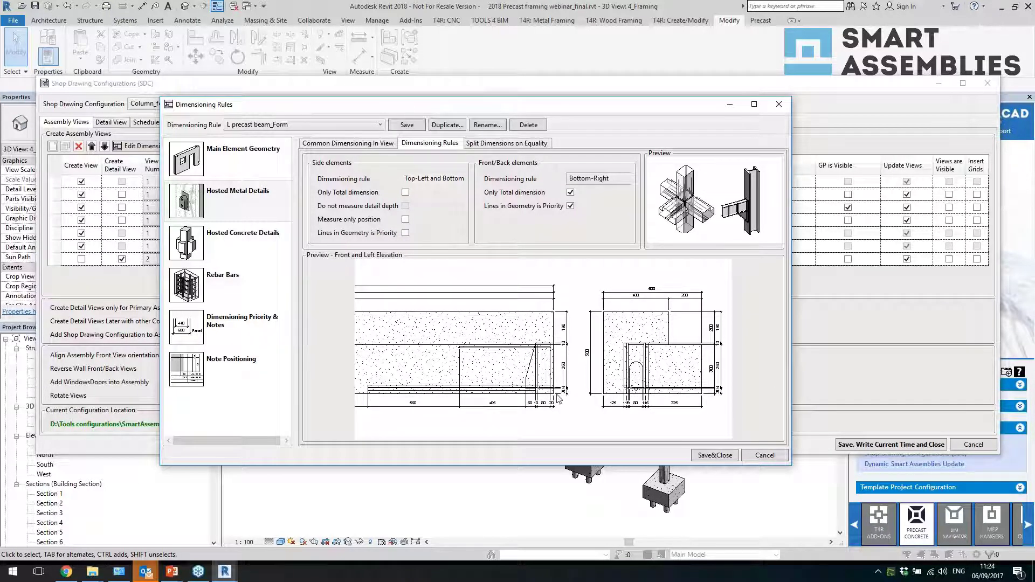
click(405, 193)
click(406, 233)
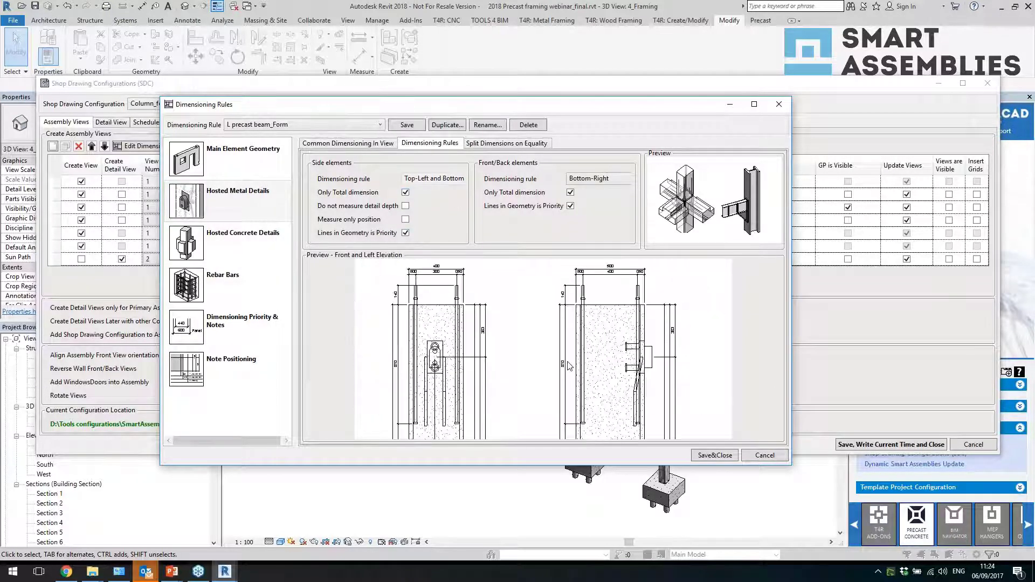
Review Hosted Concrete, Rebar Bars and priority table, keeping Type for Hosted Metal Element
click(254, 243)
click(429, 143)
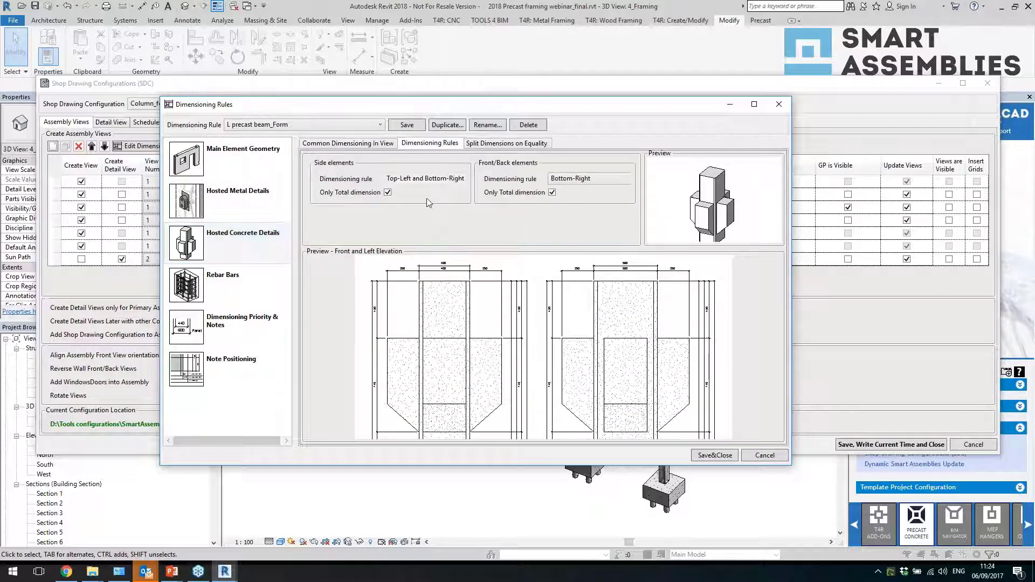
click(254, 283)
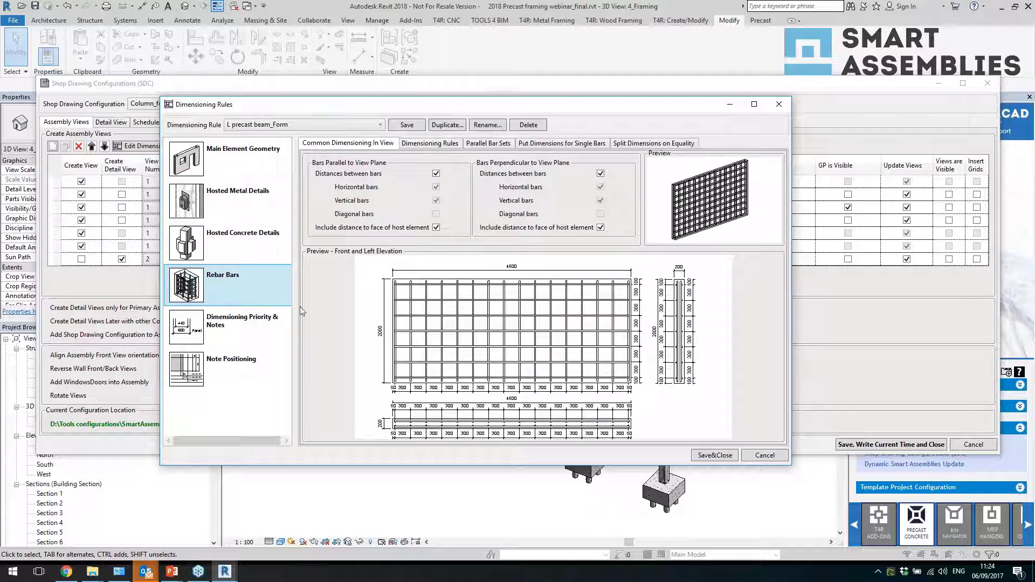
click(257, 324)
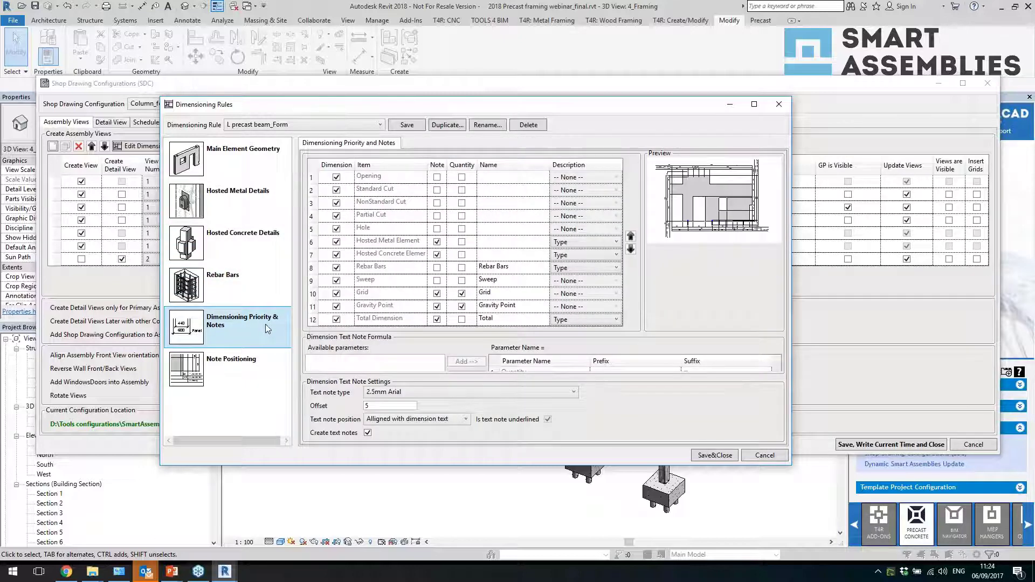
click(387, 217)
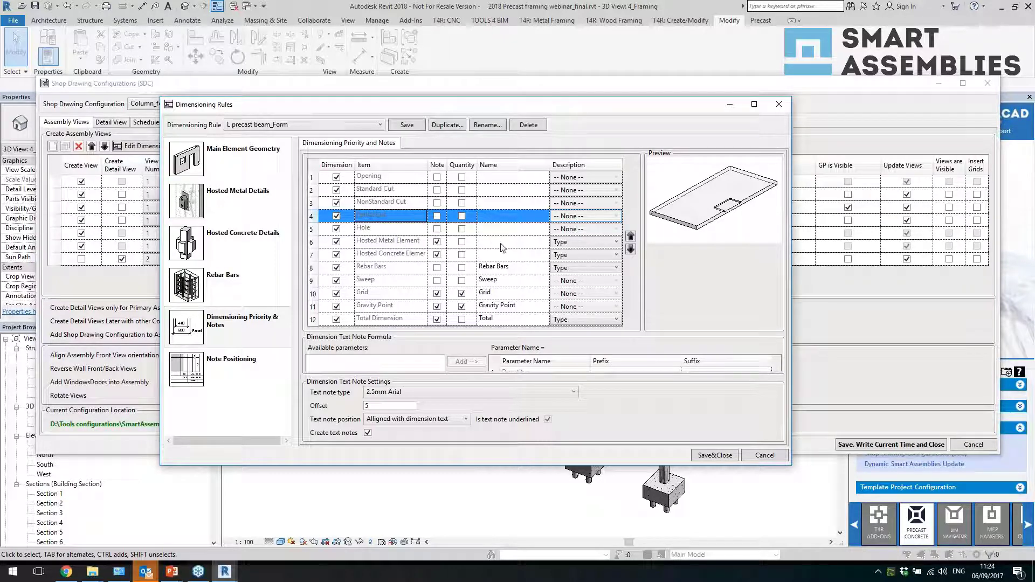
click(563, 242)
click(565, 243)
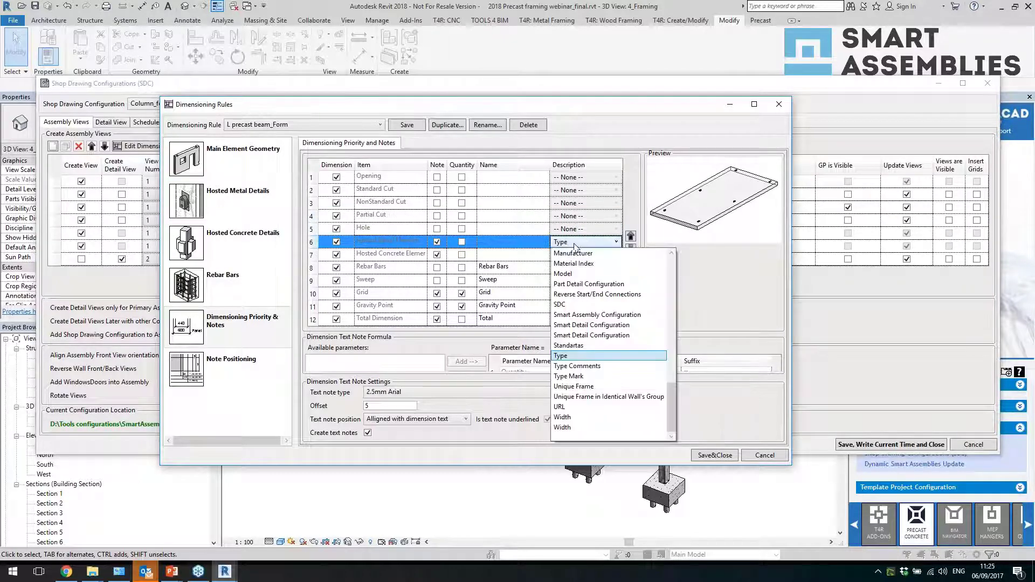
click(576, 246)
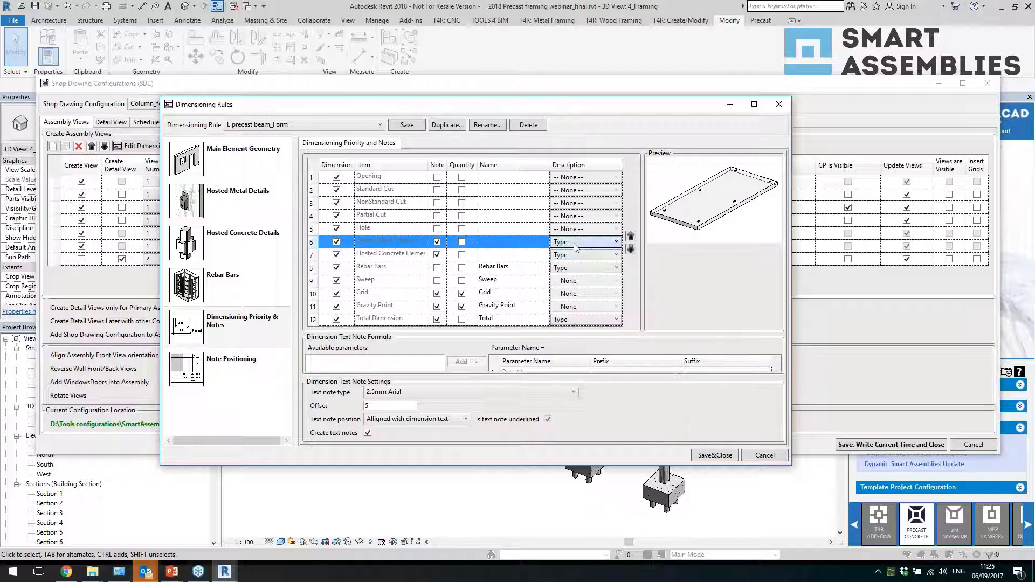
Check Note Positioning, keep the L precast beam_Form rule and close Dimensioning Rules
click(246, 370)
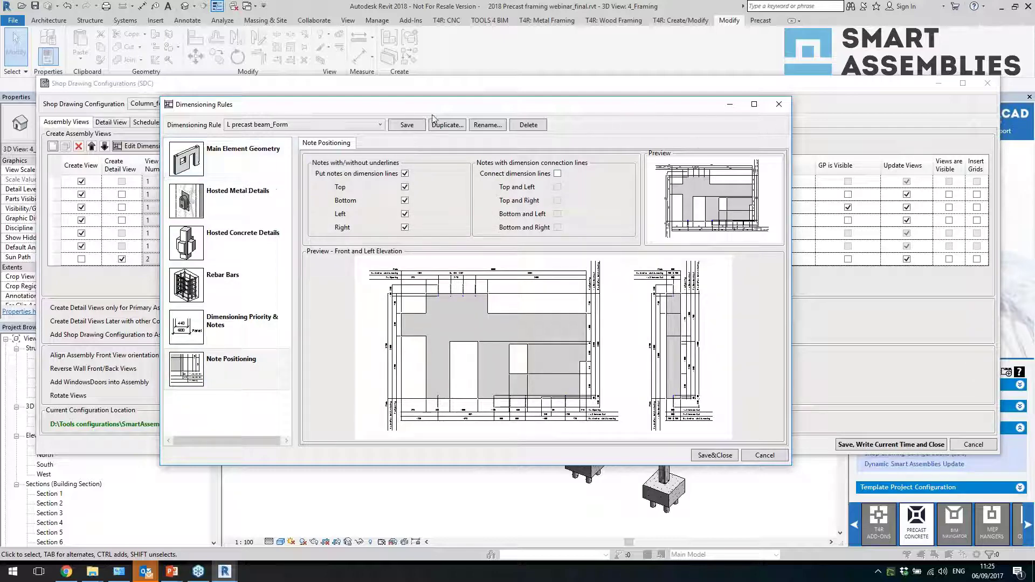
click(380, 124)
click(637, 122)
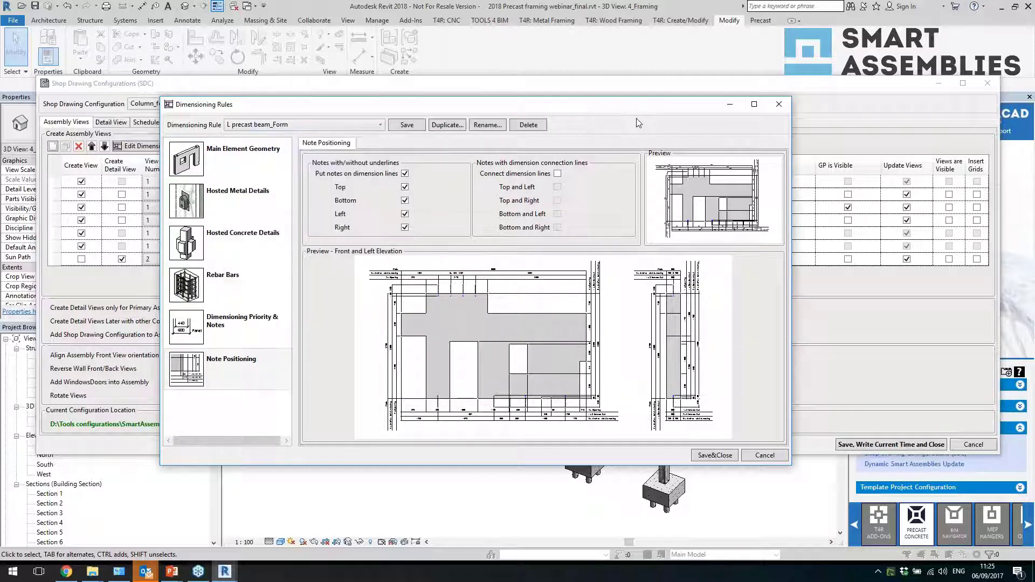
click(778, 104)
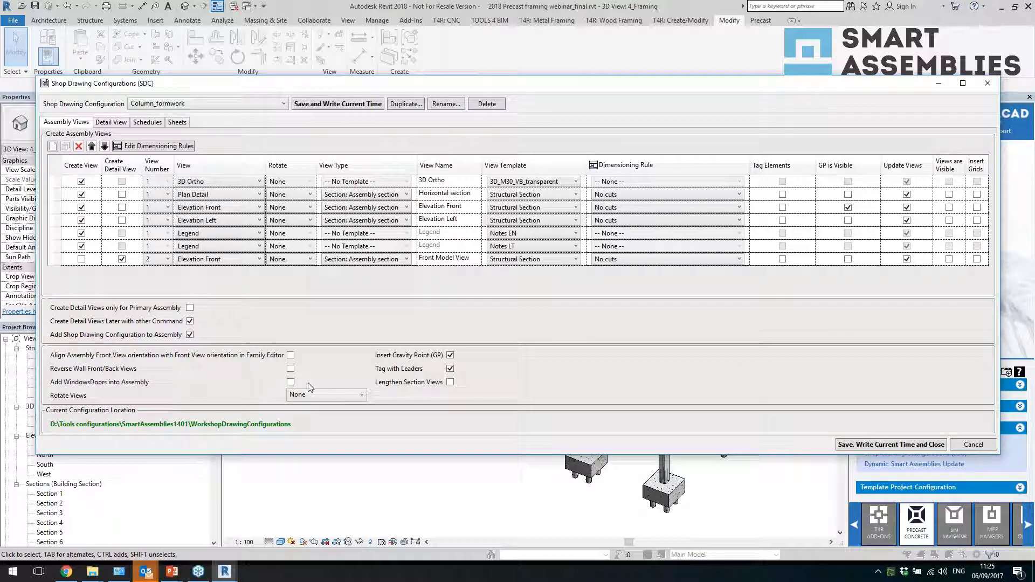
Review the detail view name formula in the assembly views table
click(122, 259)
click(117, 123)
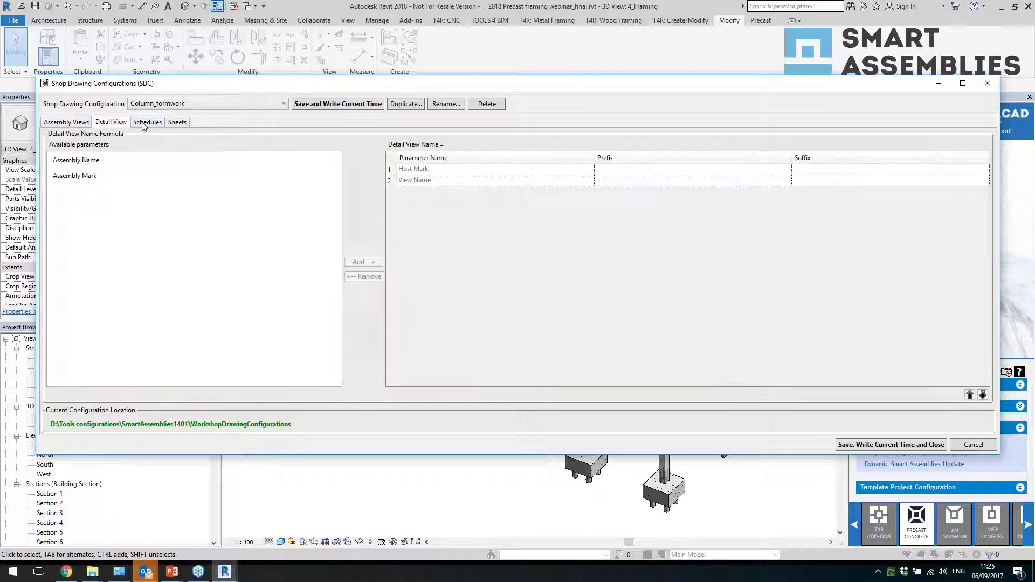
click(67, 124)
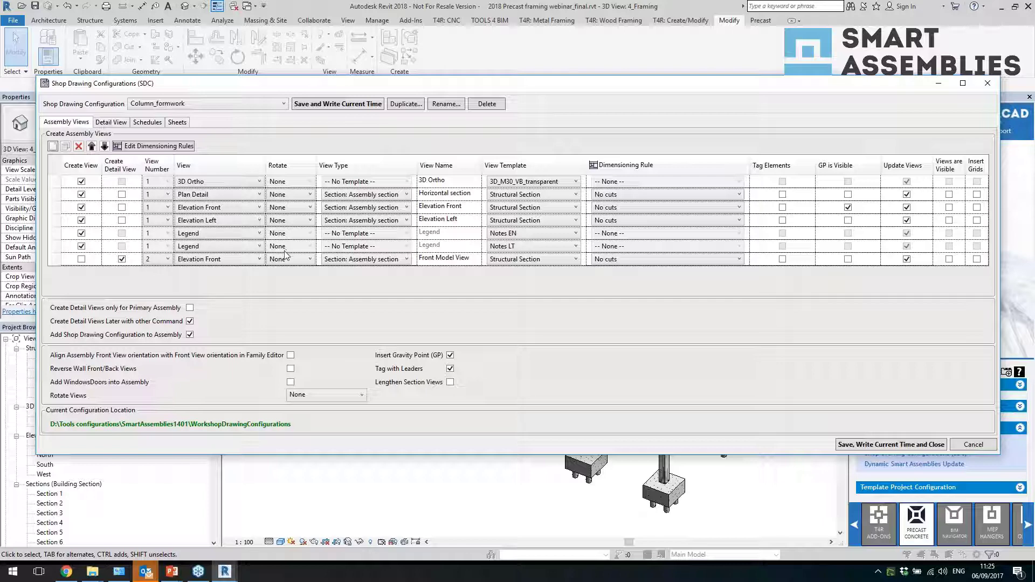
Add a NEW schedule view using the _Stair landing schedule template
click(153, 125)
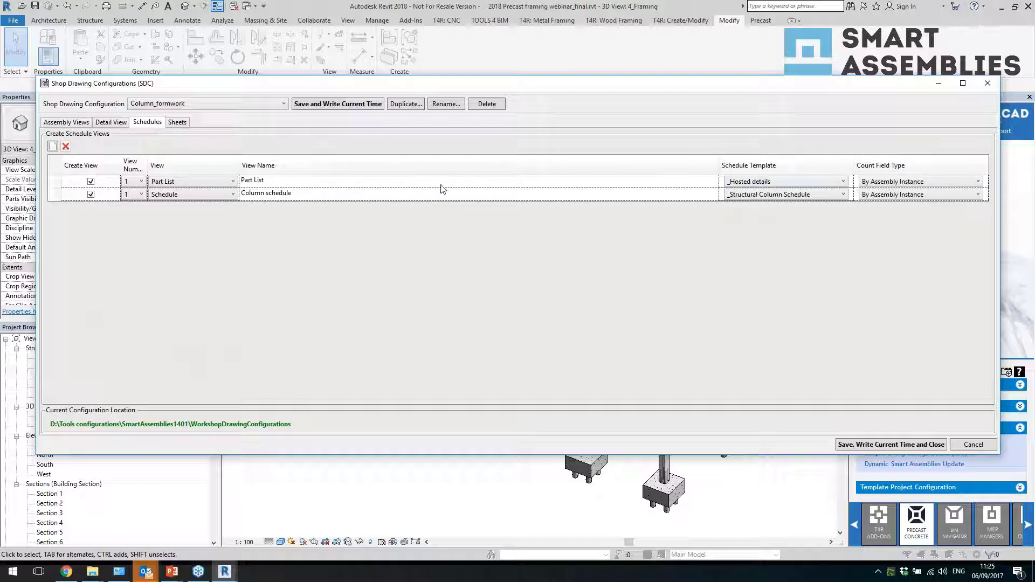
click(52, 147)
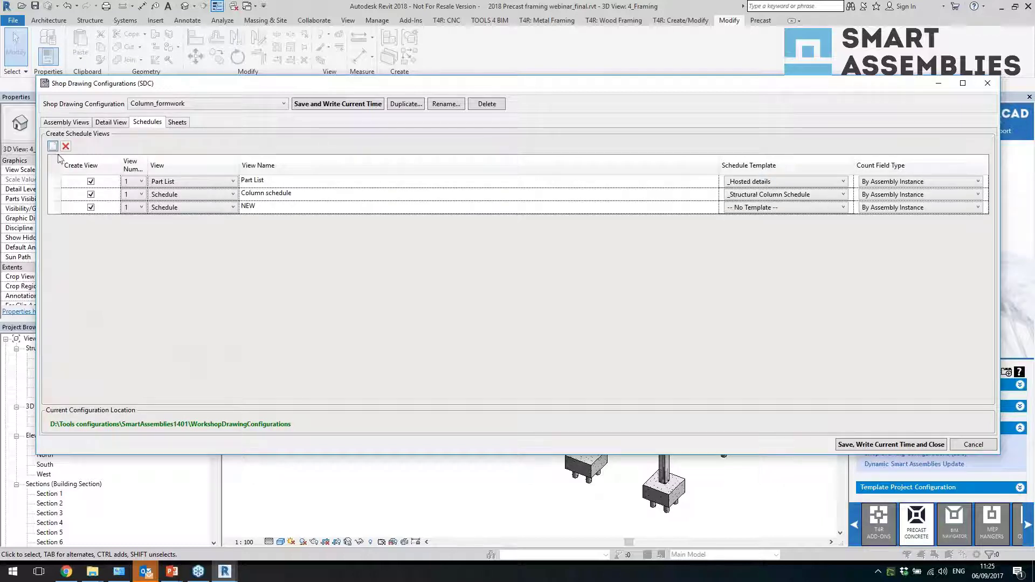
click(198, 211)
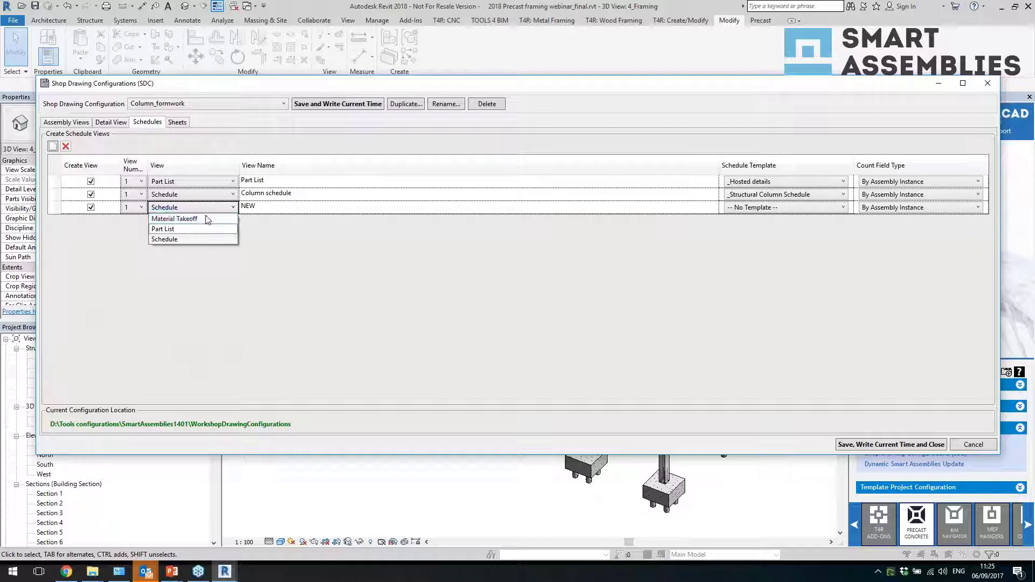
click(727, 211)
click(733, 209)
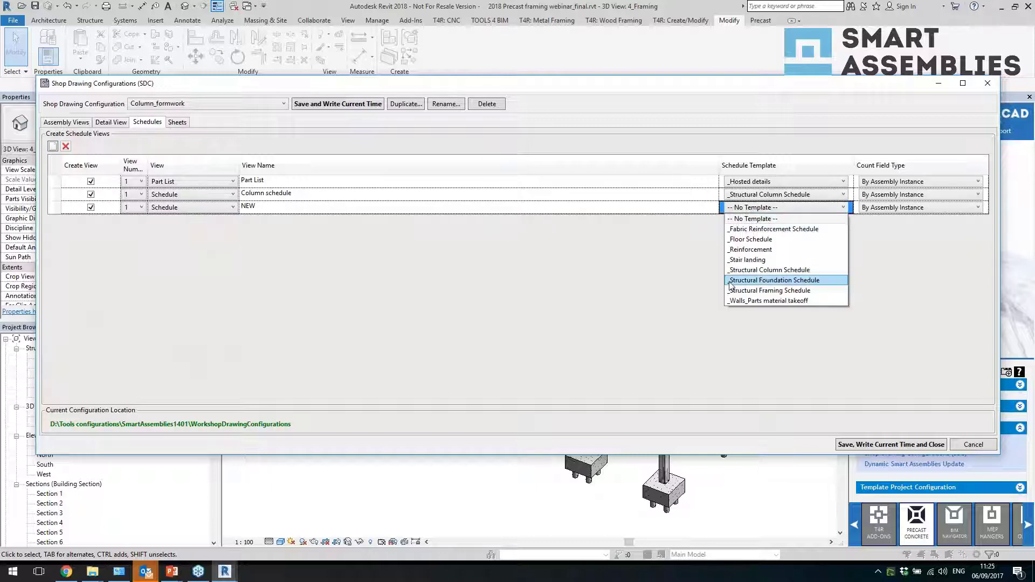
click(753, 263)
Leave the sheet without a template and close Shop Drawing Configurations
click(178, 122)
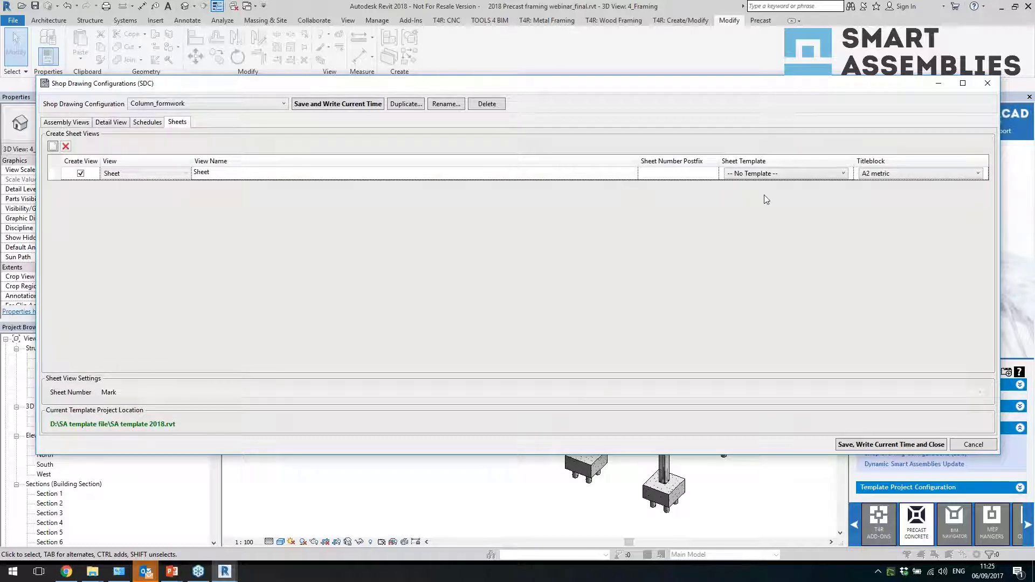
click(784, 174)
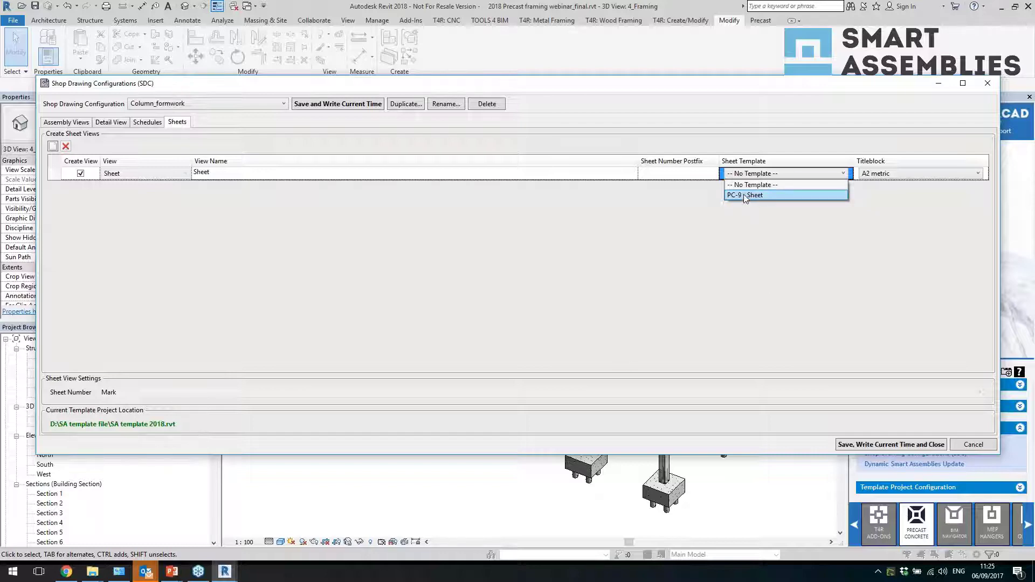
click(674, 226)
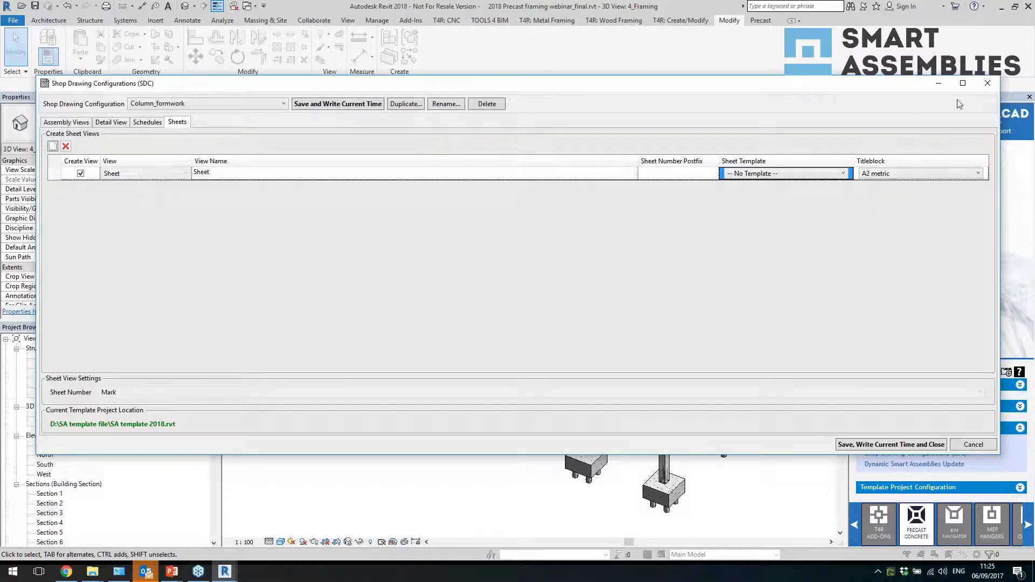
click(987, 83)
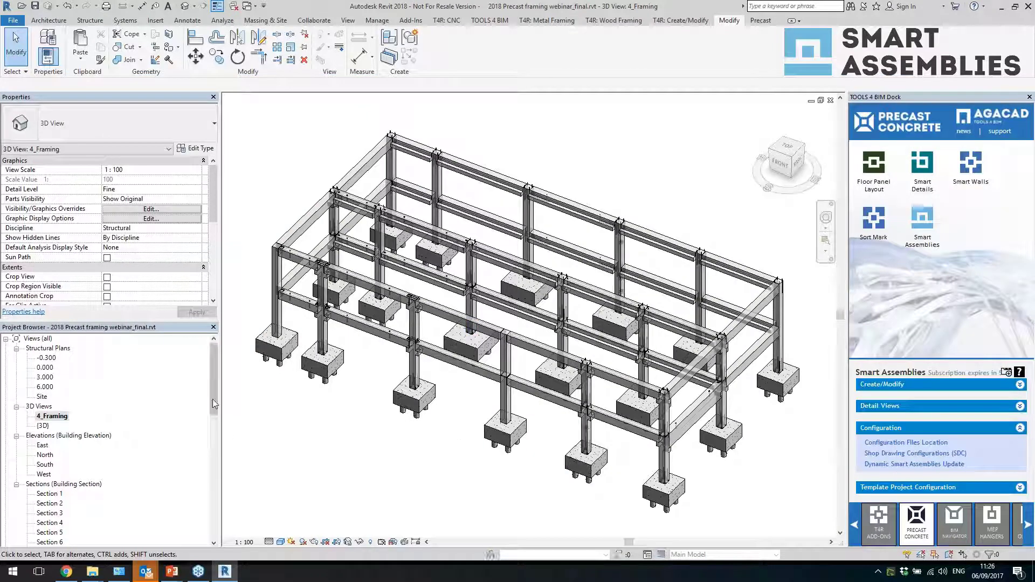
Check the PC-9 assembly sheet, then close it and return to the 3D view
drag(212, 399, 212, 520)
double_click(67, 532)
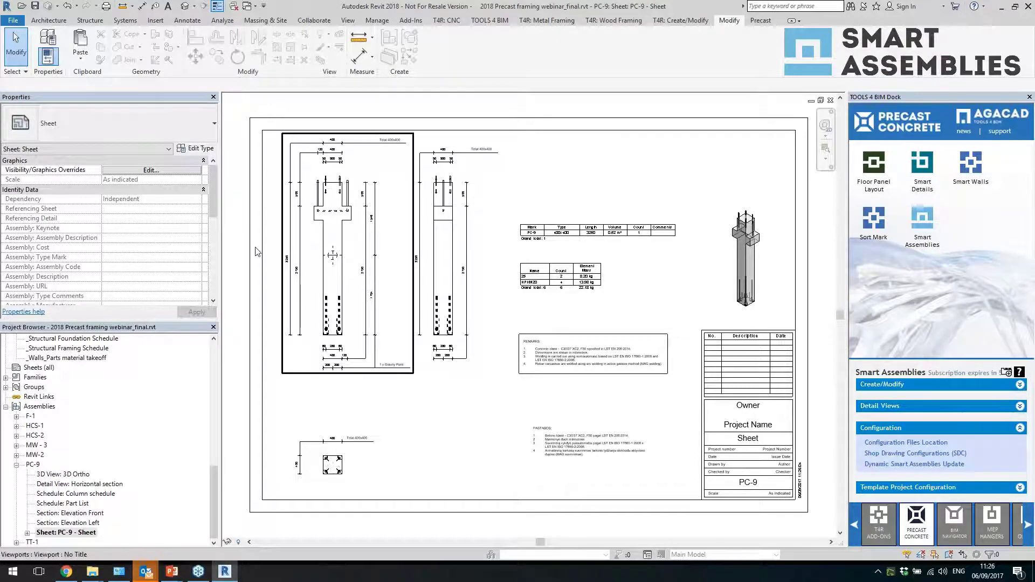
click(233, 6)
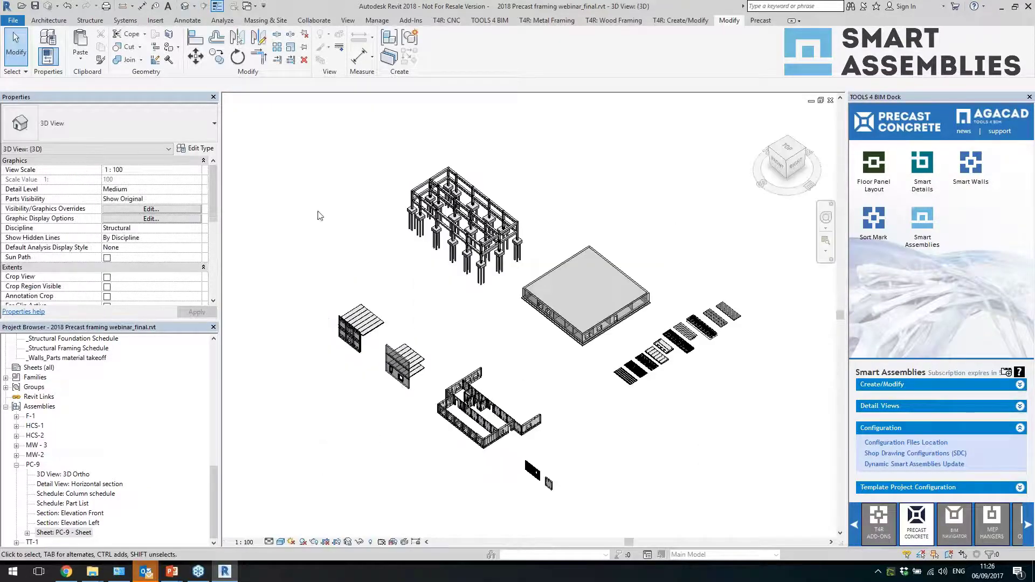
Zoom to and select the precast column, then start Create Assemblies from it
shift+middle_drag(369, 263, 701, 301)
scroll(705, 304, up, 5)
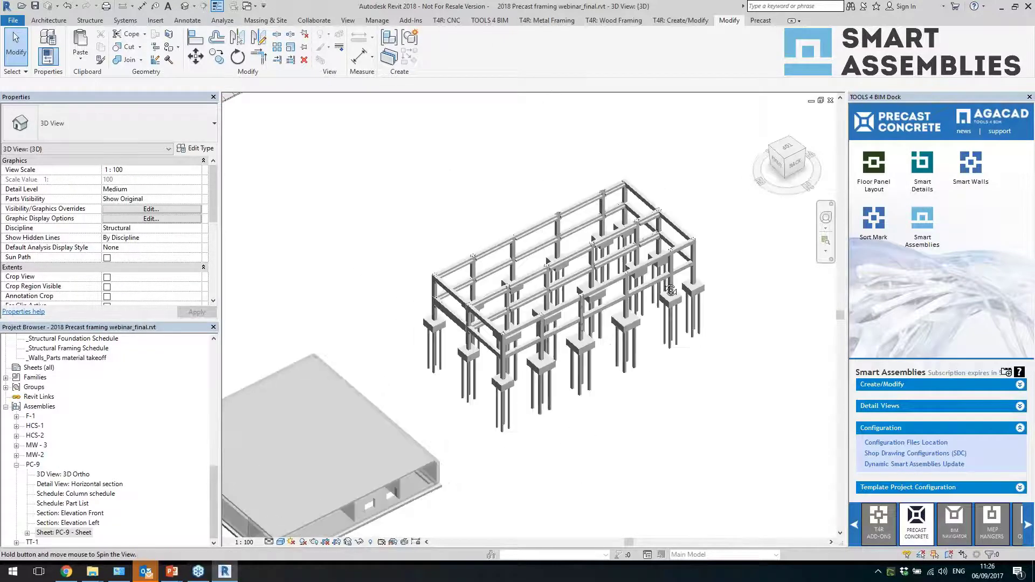
scroll(540, 332, up, 6)
click(506, 322)
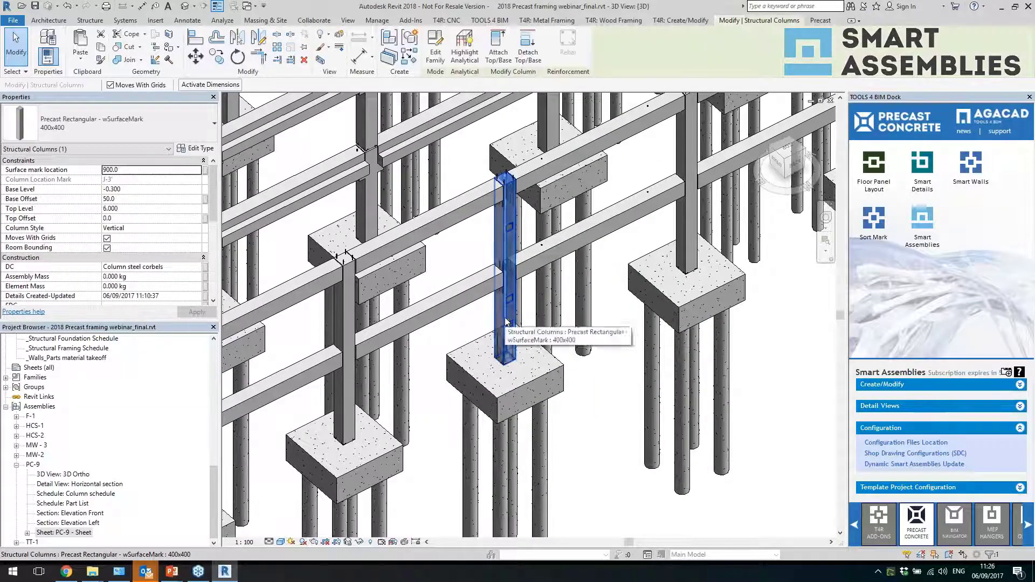
scroll(609, 290, up, 2)
scroll(610, 290, up, 2)
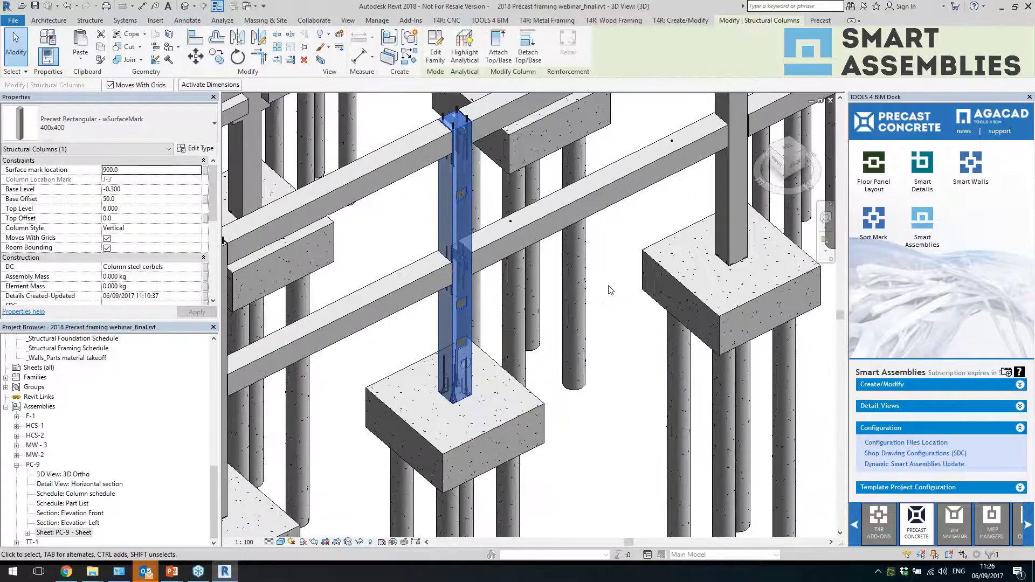
scroll(468, 351, up, 3)
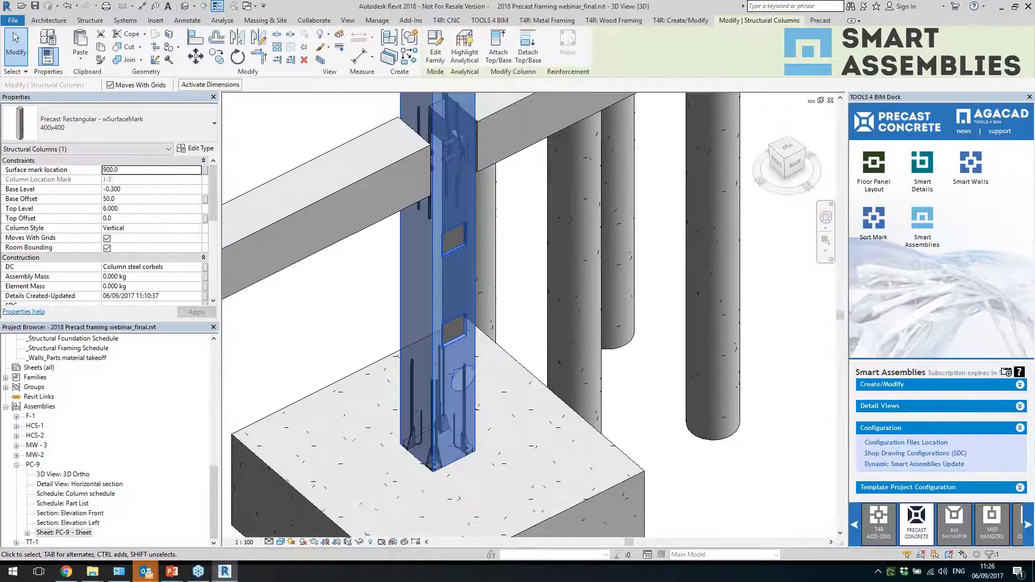
mouse_move(489, 406)
shift+middle_down()
mouse_move(599, 411)
mouse_move(544, 466)
mouse_move(475, 394)
shift+middle_up()
scroll(468, 388, up, 2)
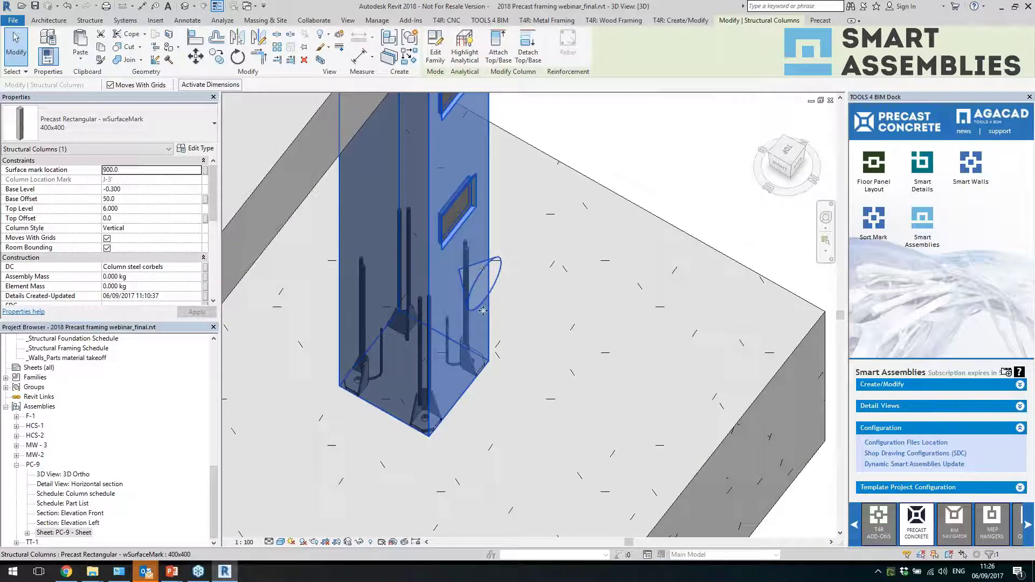
scroll(467, 388, down, 1)
scroll(467, 388, down, 3)
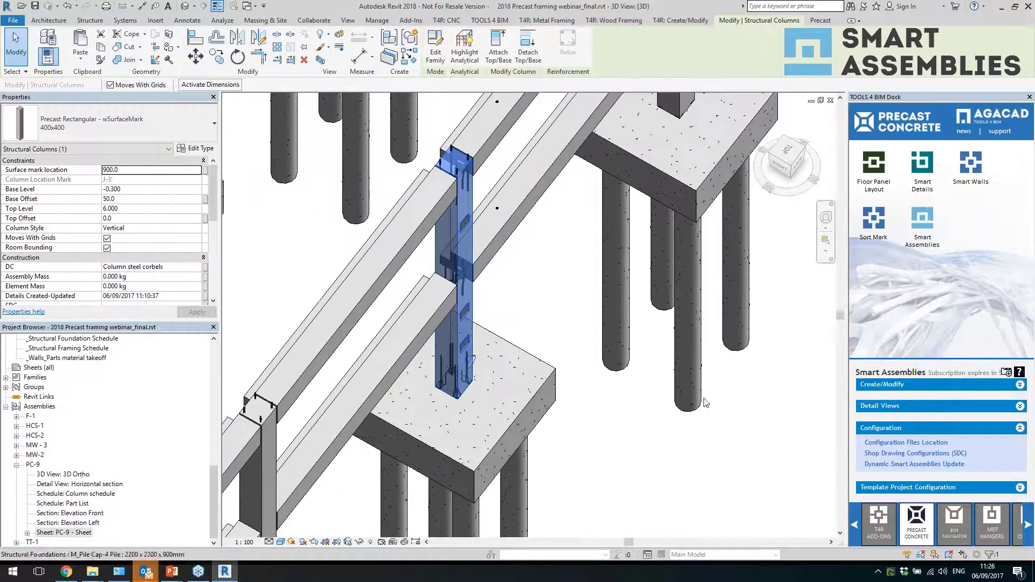
click(893, 385)
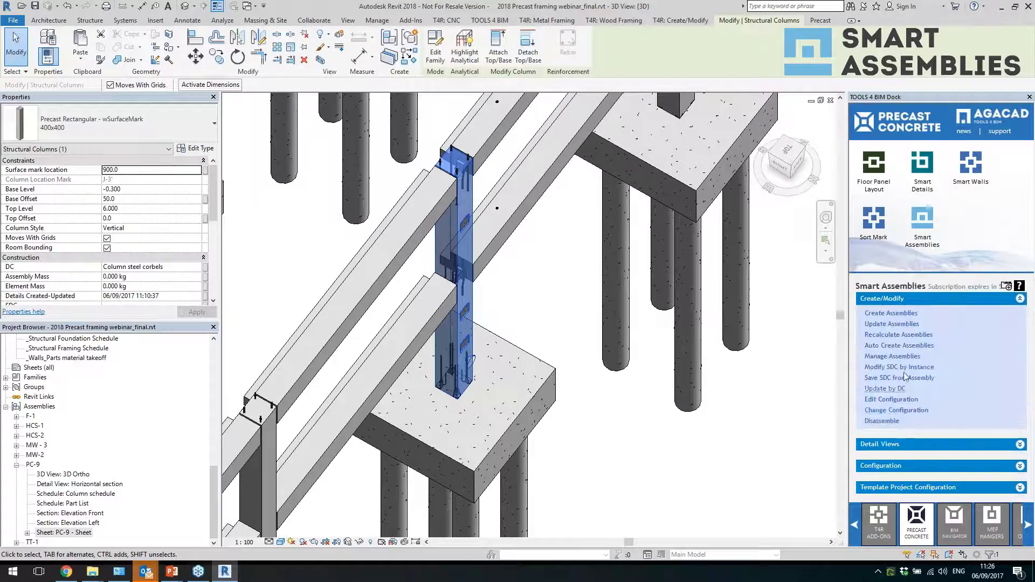
click(808, 395)
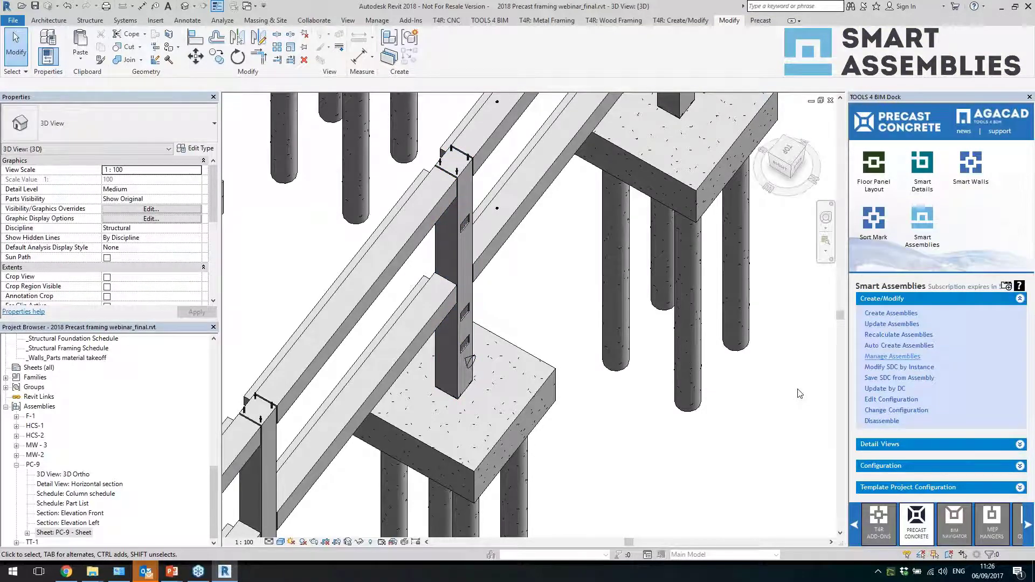
Create the column assembly with the Column_formwork horizontal configuration and dismiss the report
click(526, 249)
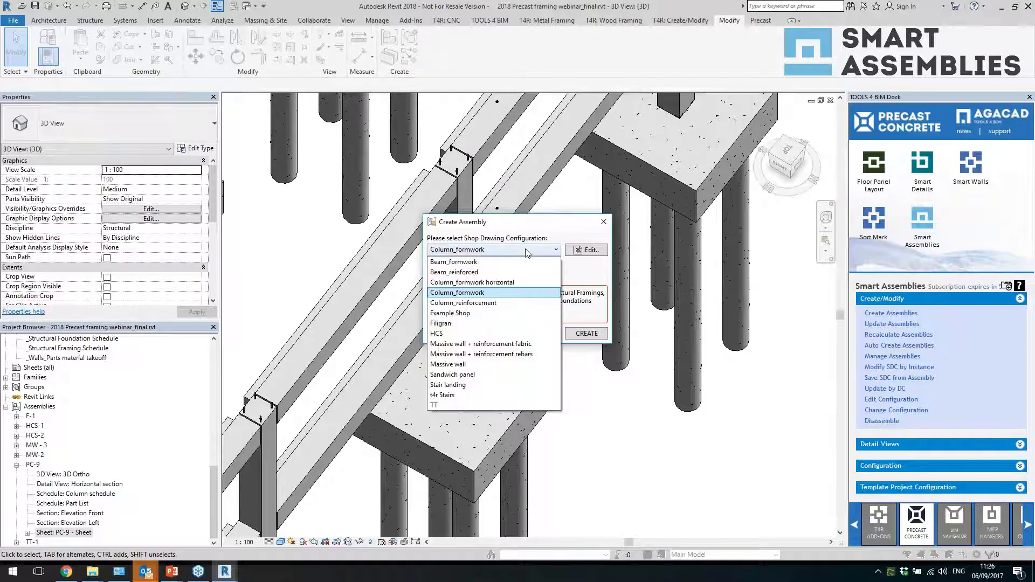
click(516, 281)
click(587, 333)
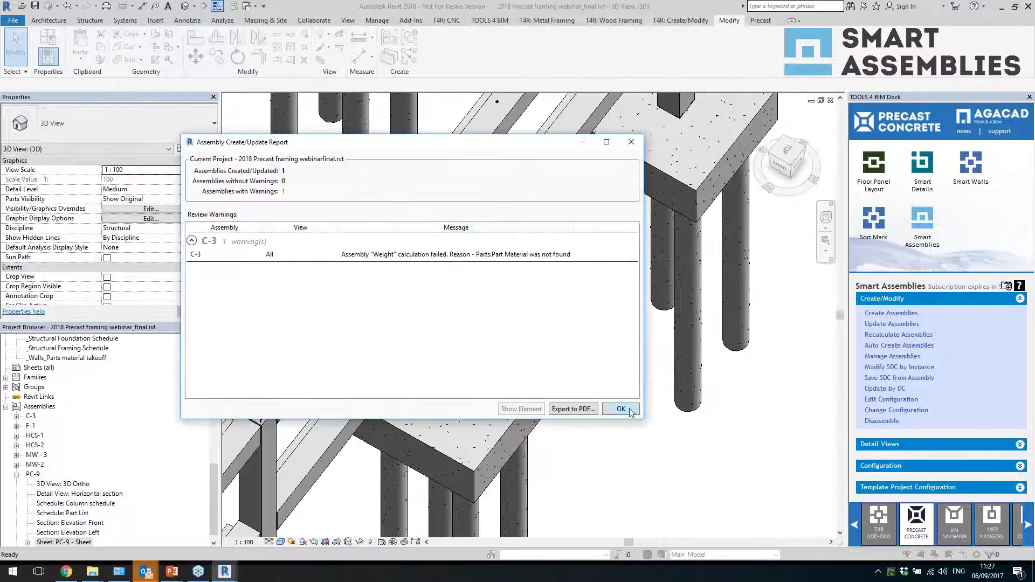
click(621, 409)
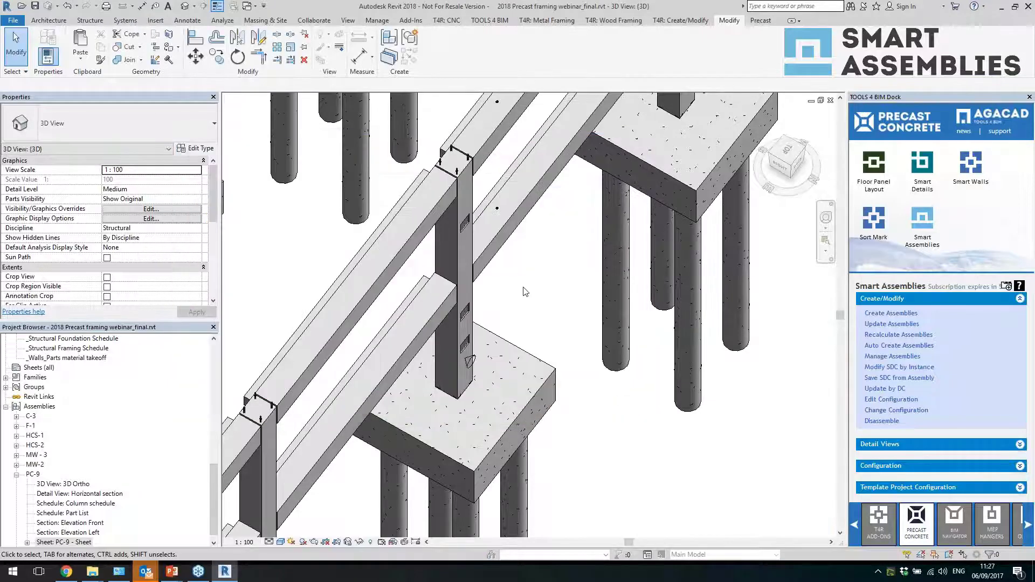
Select the new C-3 assembly and orbit around it
click(473, 305)
shift+middle_drag(498, 319, 340, 281)
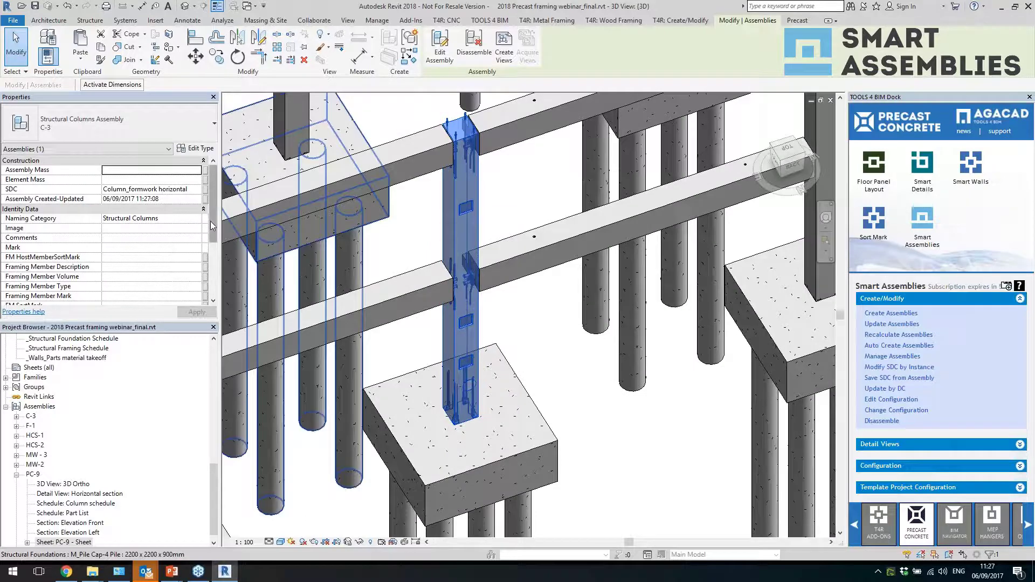
scroll(204, 238, down, 3)
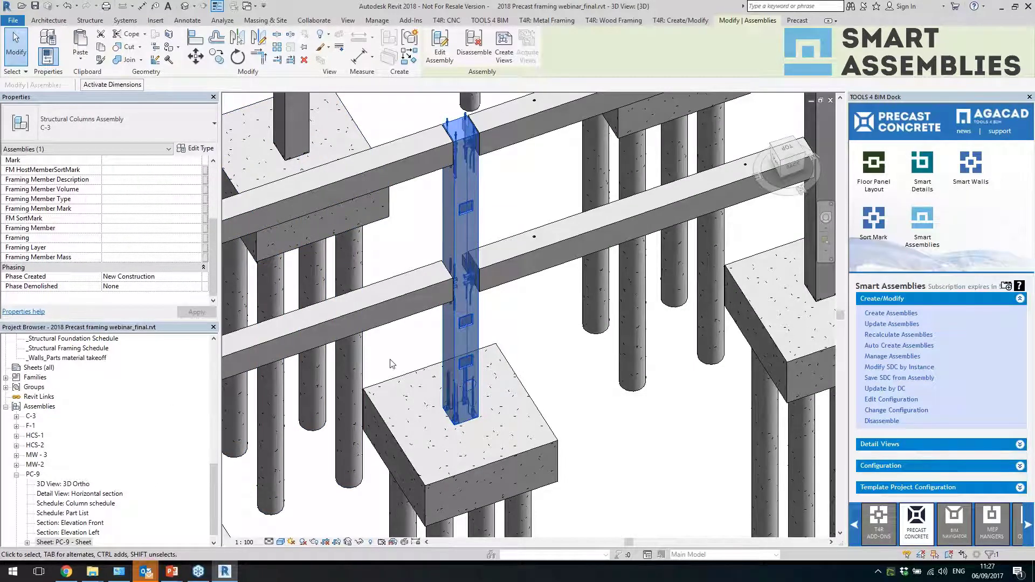
Open Sheet: C-3 - Sheet and briefly work inside its top elevation view
double_click(31, 419)
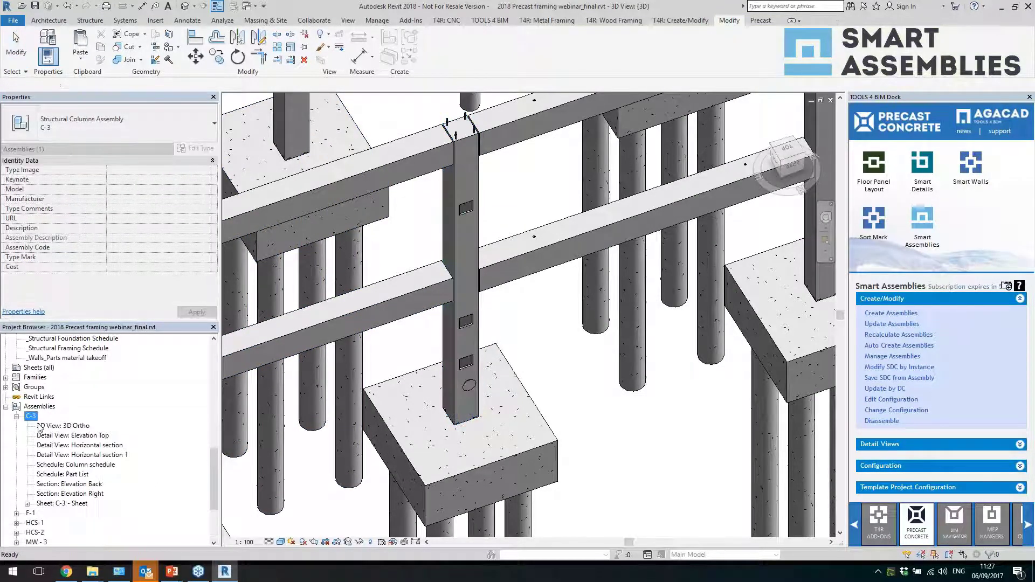
double_click(70, 503)
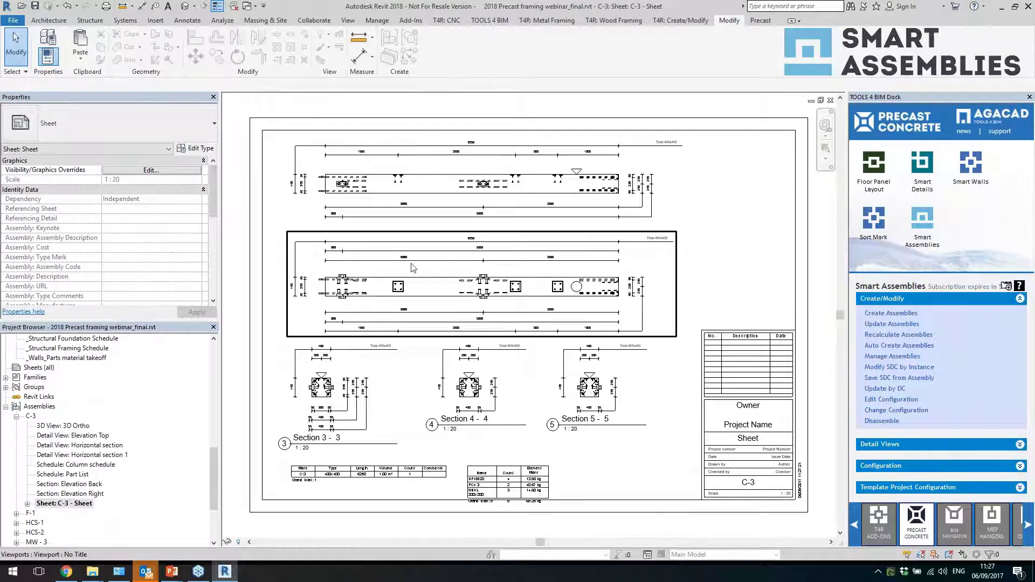
scroll(434, 324, up, 2)
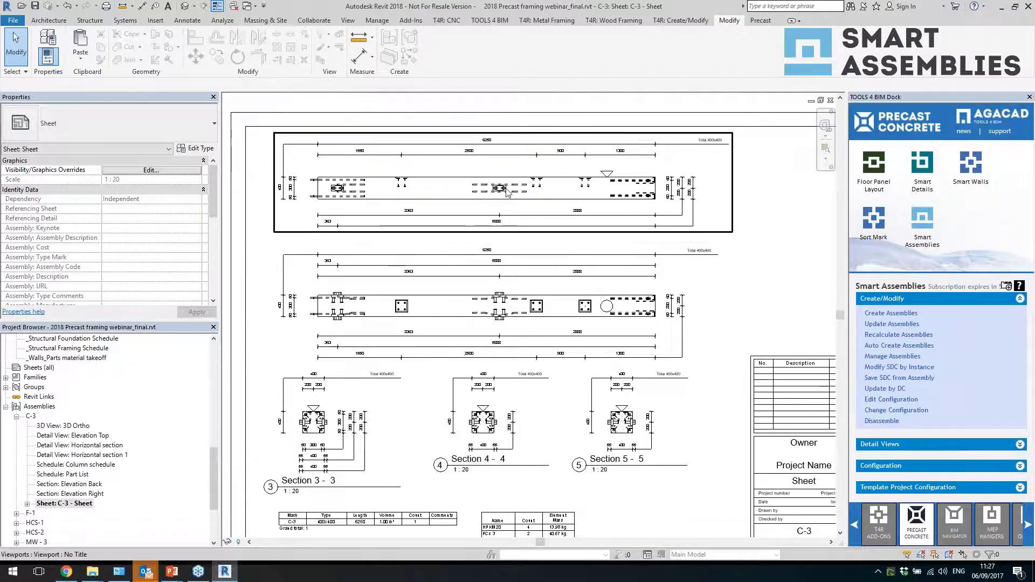
double_click(502, 222)
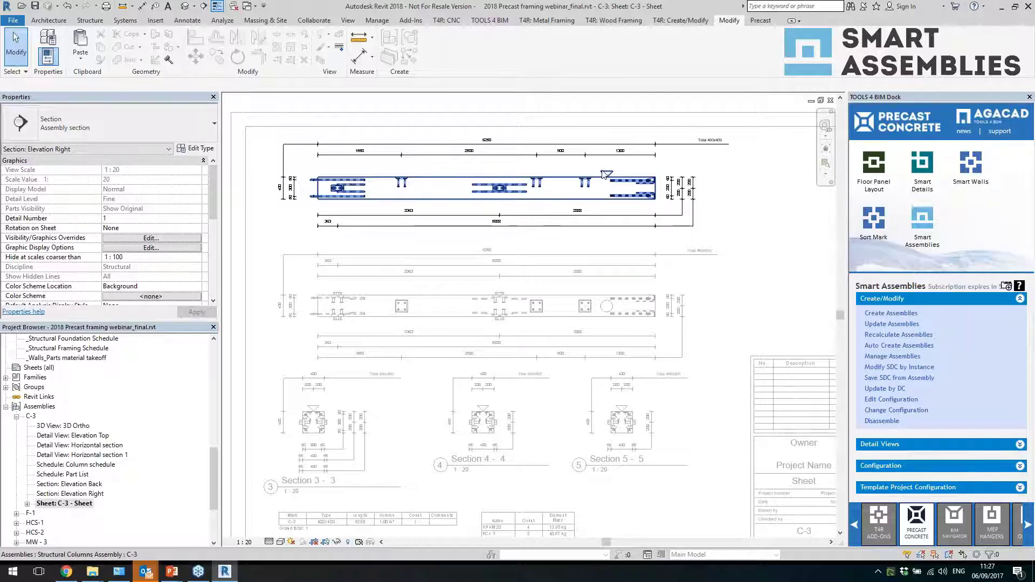
double_click(600, 323)
Inspect the upper and lower elevation viewports, then activate the top elevation view
click(600, 323)
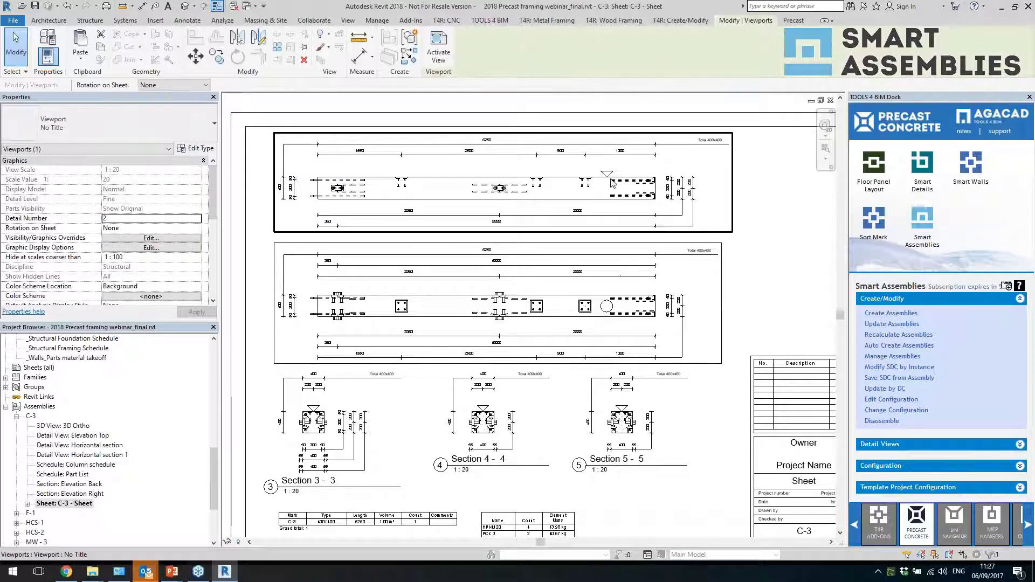
click(615, 244)
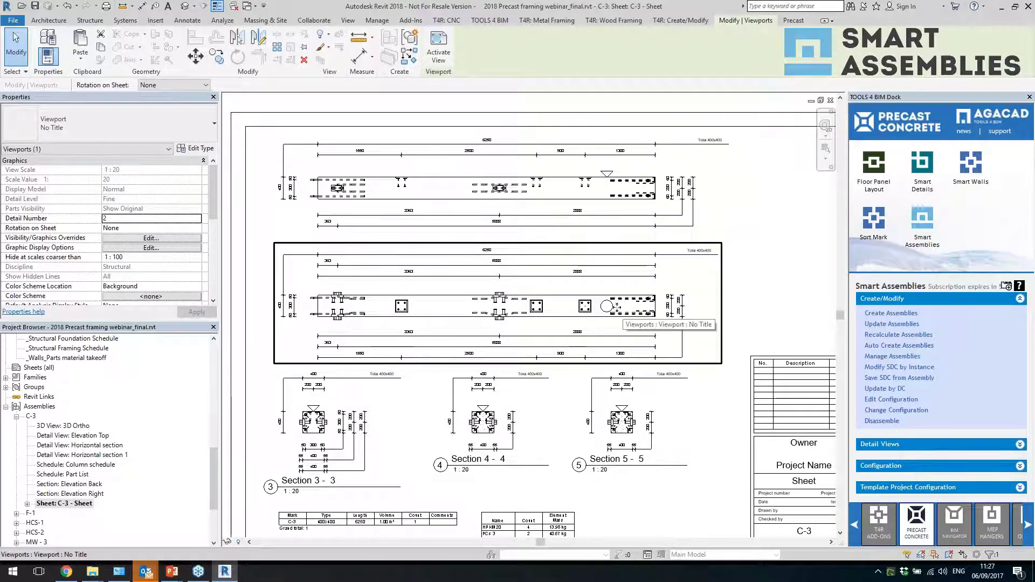
scroll(612, 289, down, 2)
scroll(620, 323, up, 1)
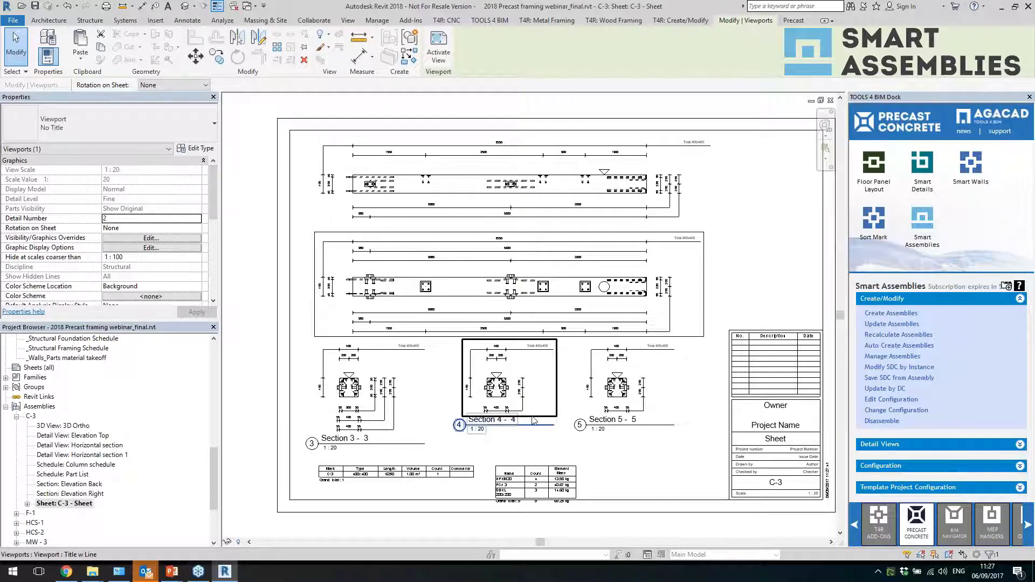
scroll(537, 423, down, 1)
scroll(545, 432, up, 1)
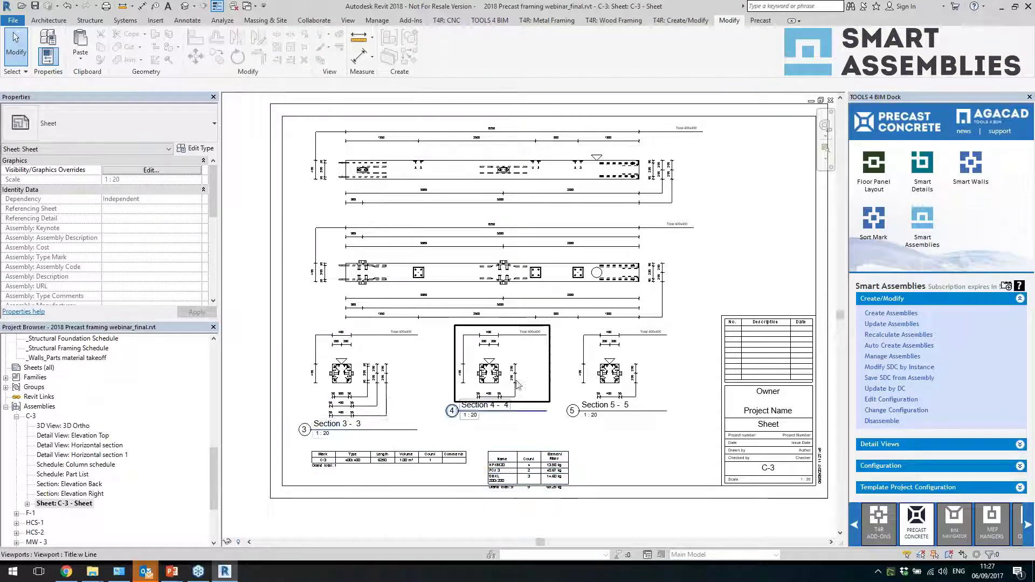
double_click(431, 177)
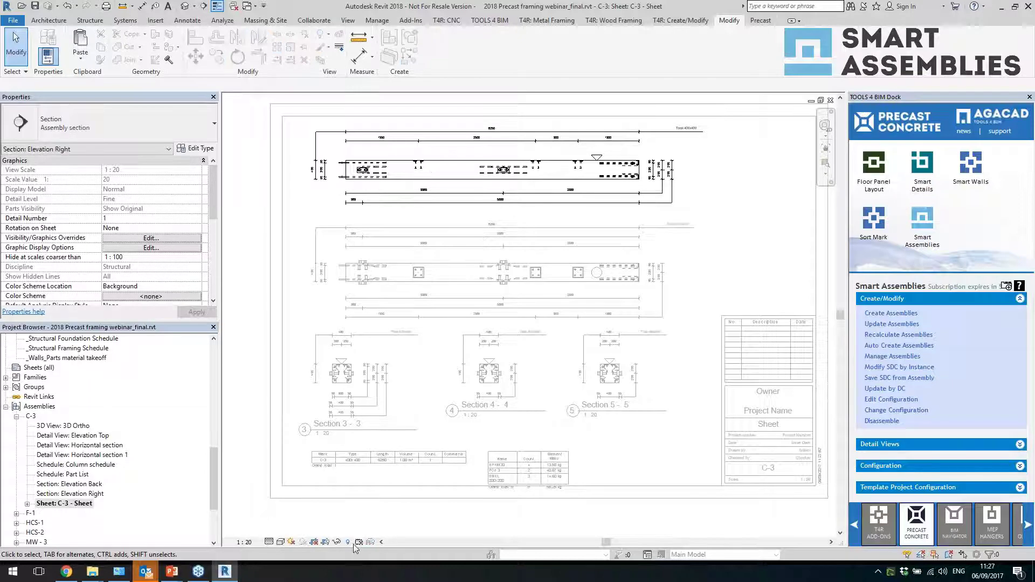
Reveal hidden elements, shift the right section line, and inspect hidden lines and markers
click(348, 542)
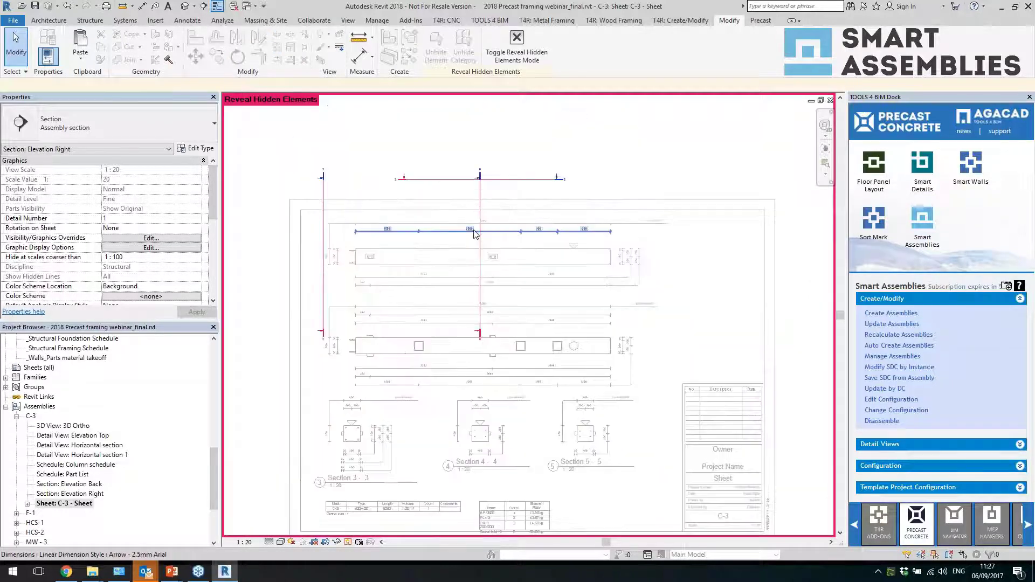
click(554, 247)
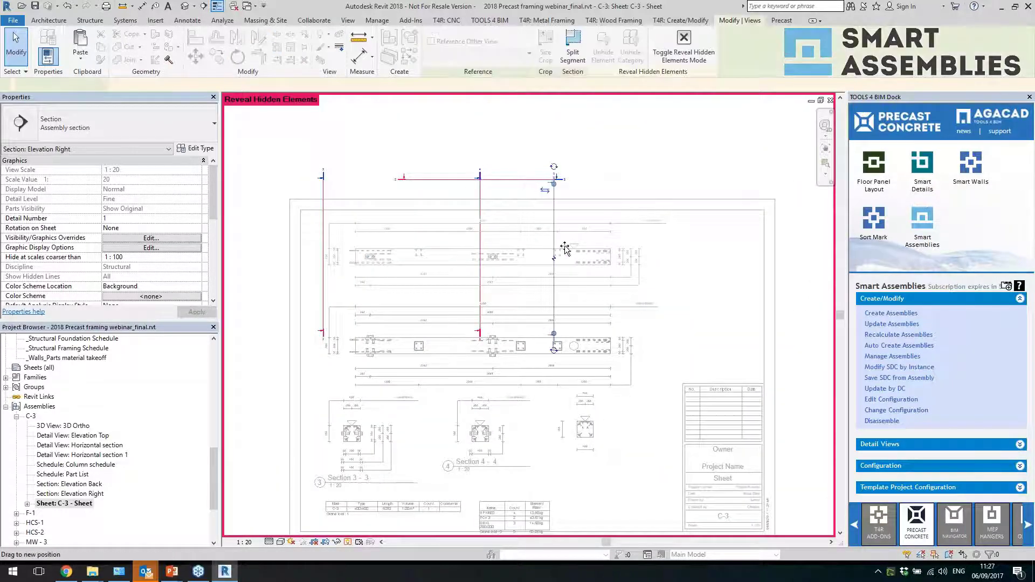
drag(565, 248, 562, 249)
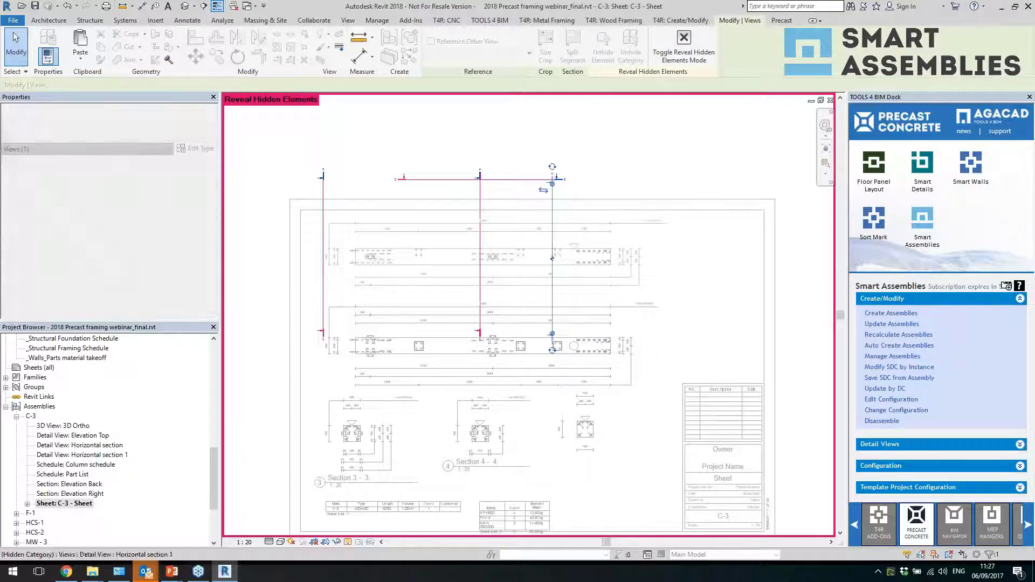
scroll(682, 266, down, 3)
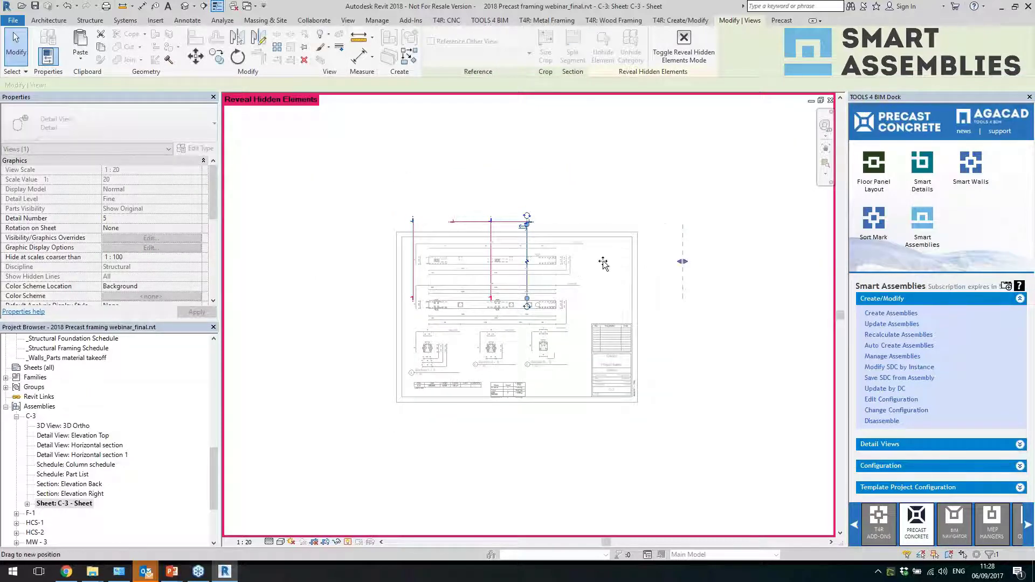
scroll(517, 265, up, 2)
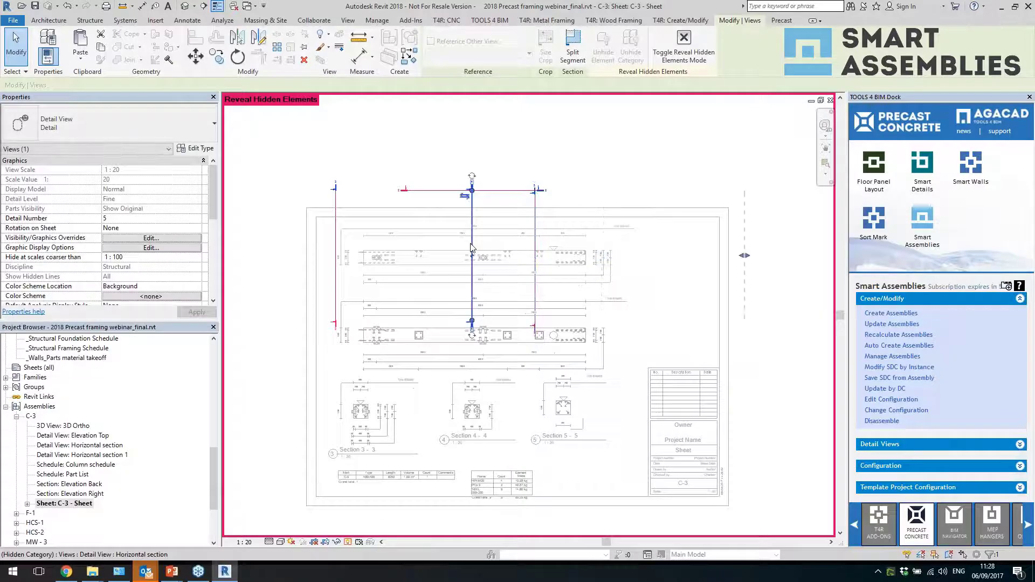
drag(471, 248, 527, 256)
click(335, 238)
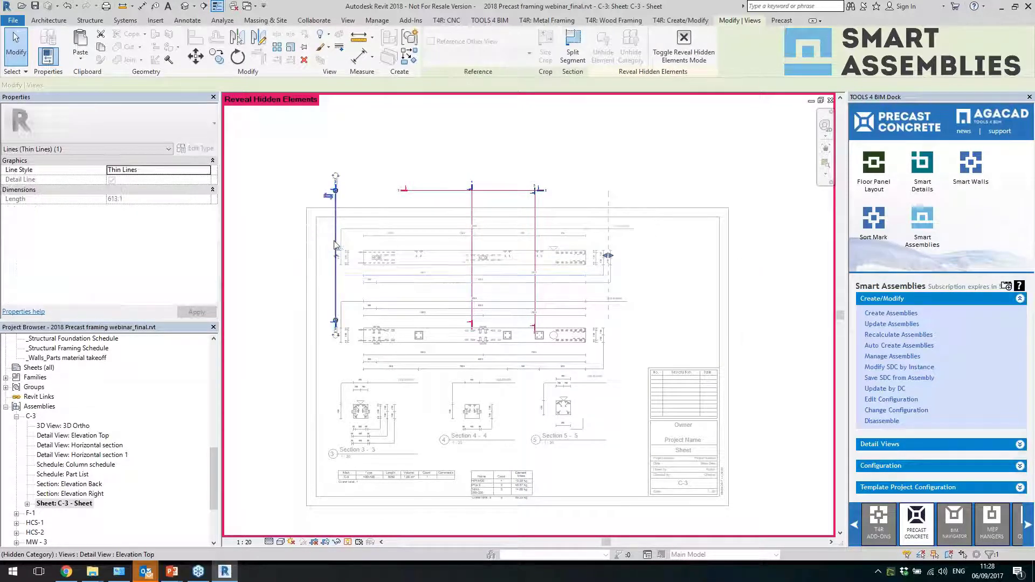
click(473, 272)
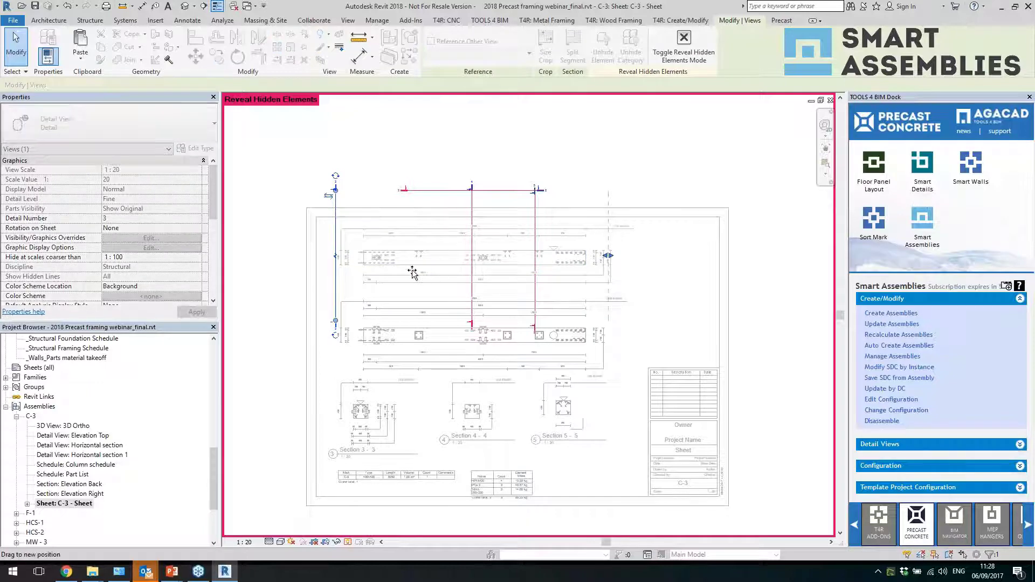
click(755, 304)
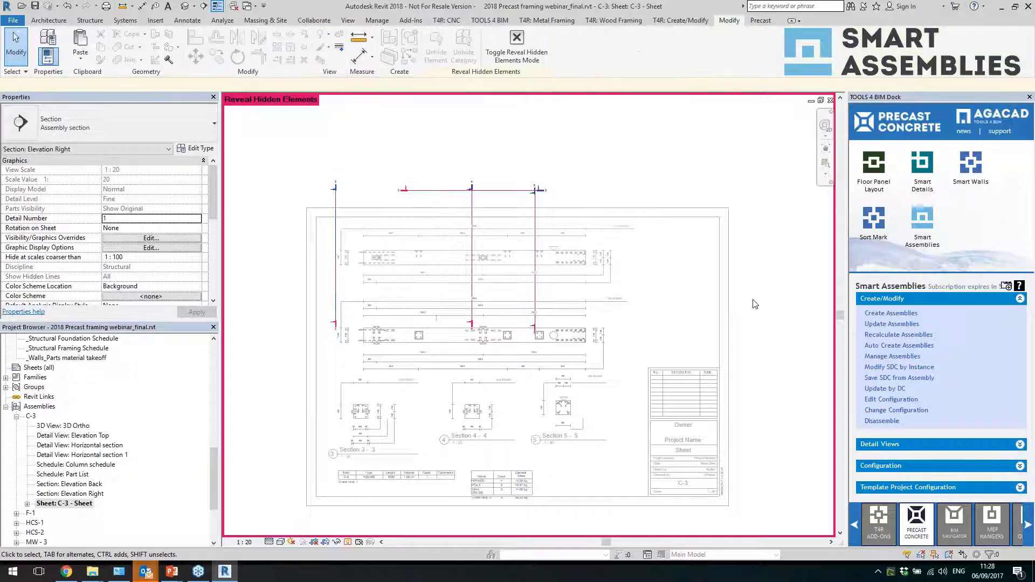
Turn off Reveal Hidden Elements, deactivate the viewport and go to the default 3D view
click(431, 302)
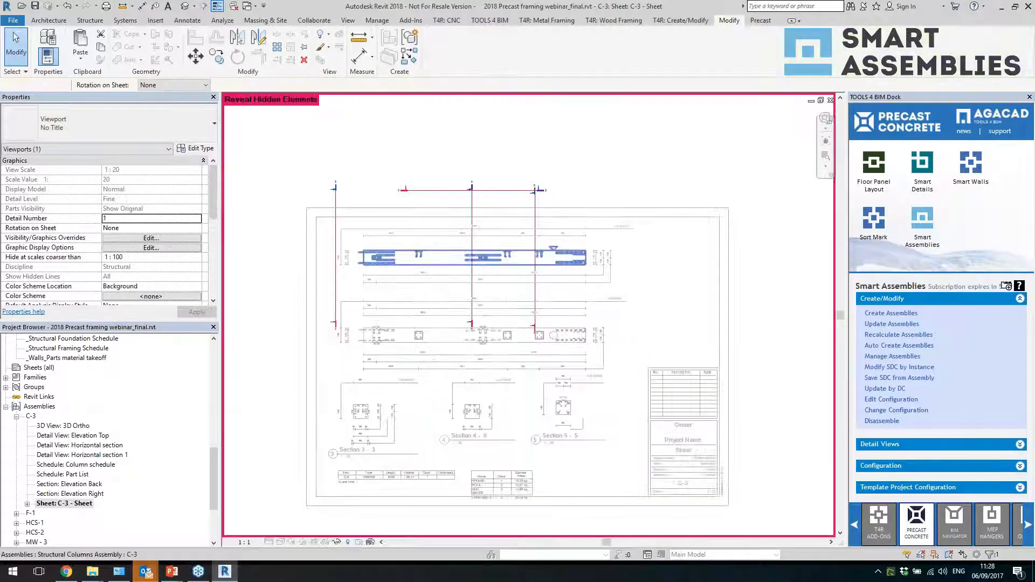
click(744, 343)
key(r)
key(h)
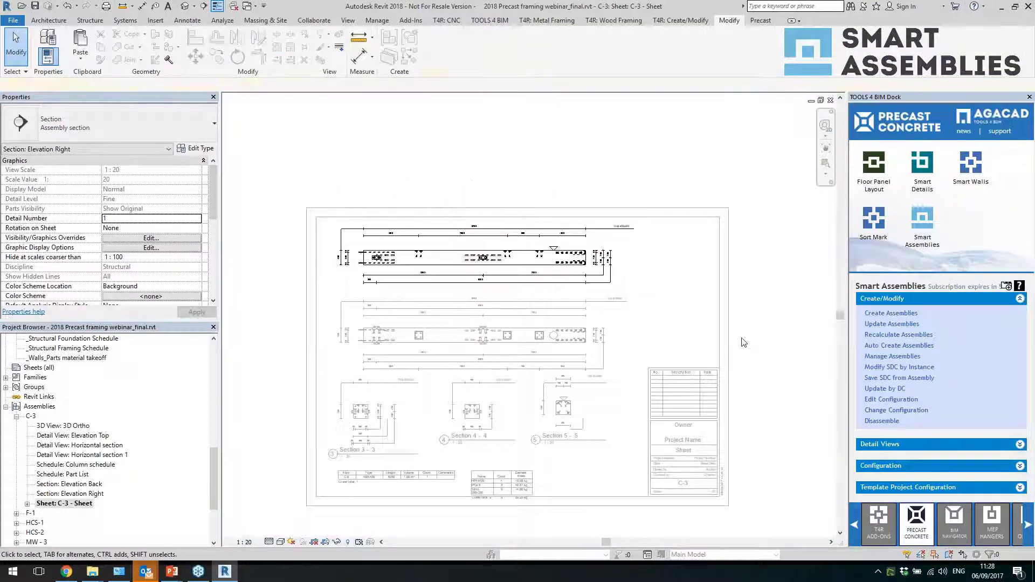
double_click(743, 342)
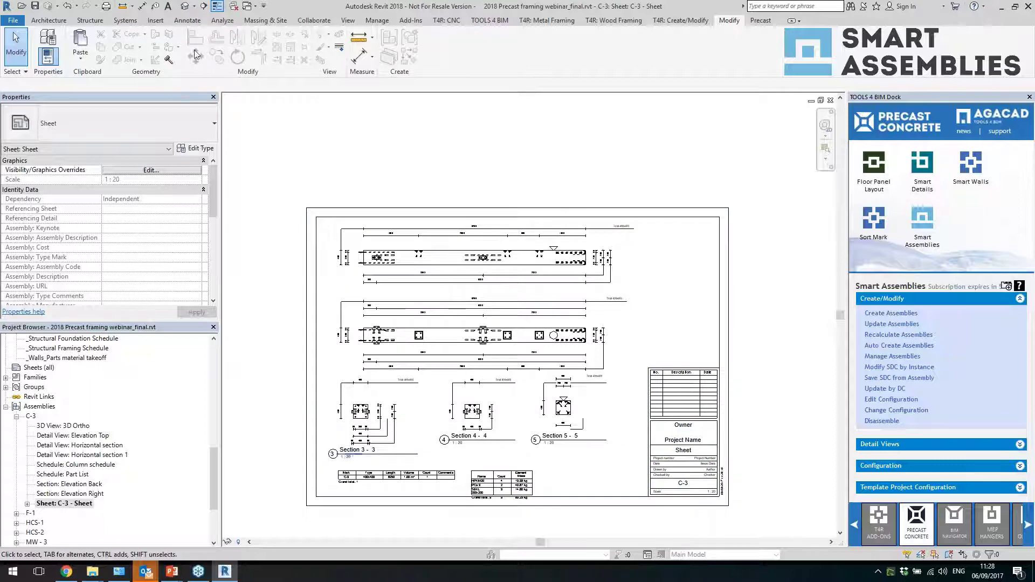
click(186, 11)
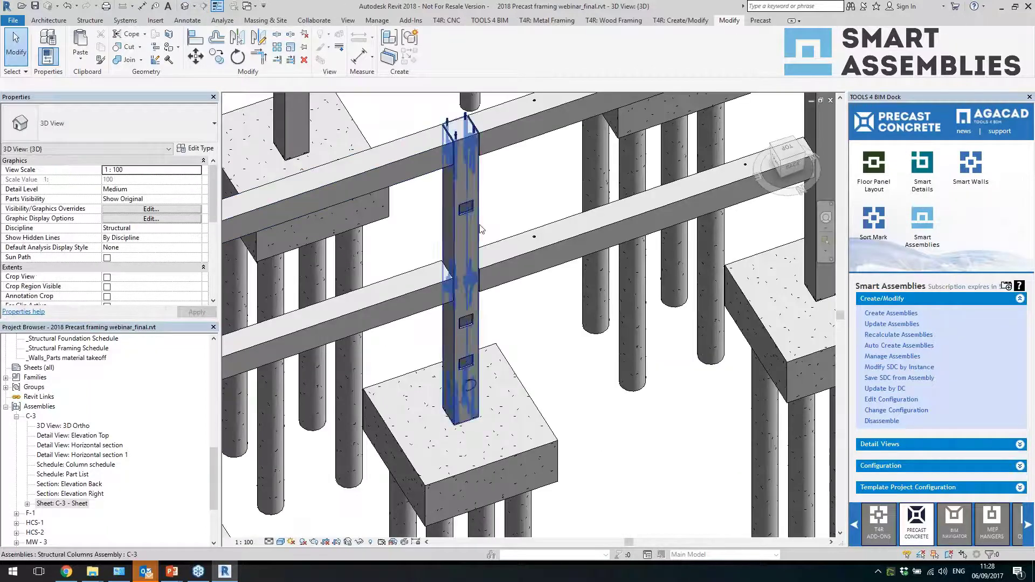
Update the selected C-3 assembly via Update Assemblies and close the update report
click(480, 228)
click(890, 324)
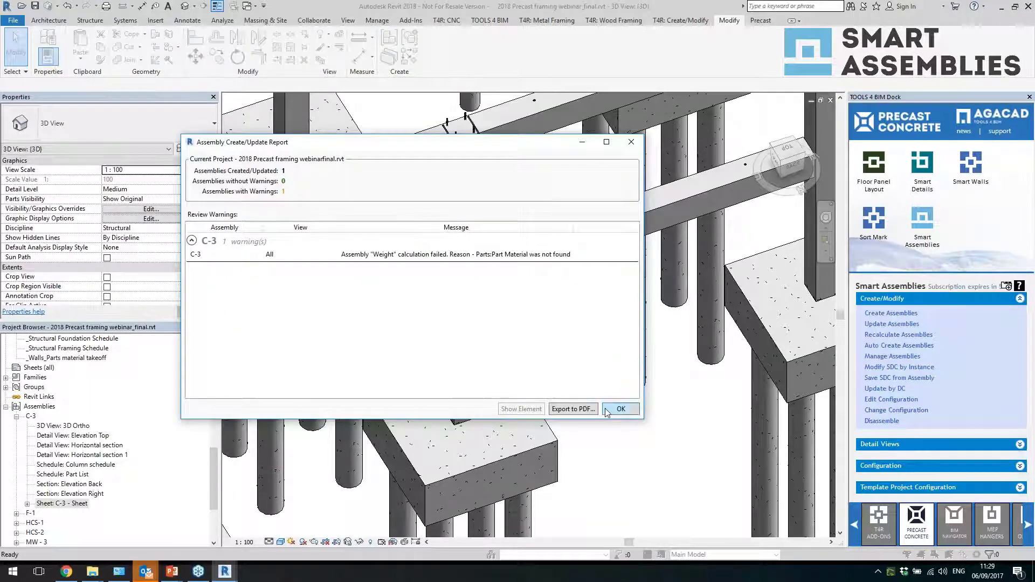
click(620, 409)
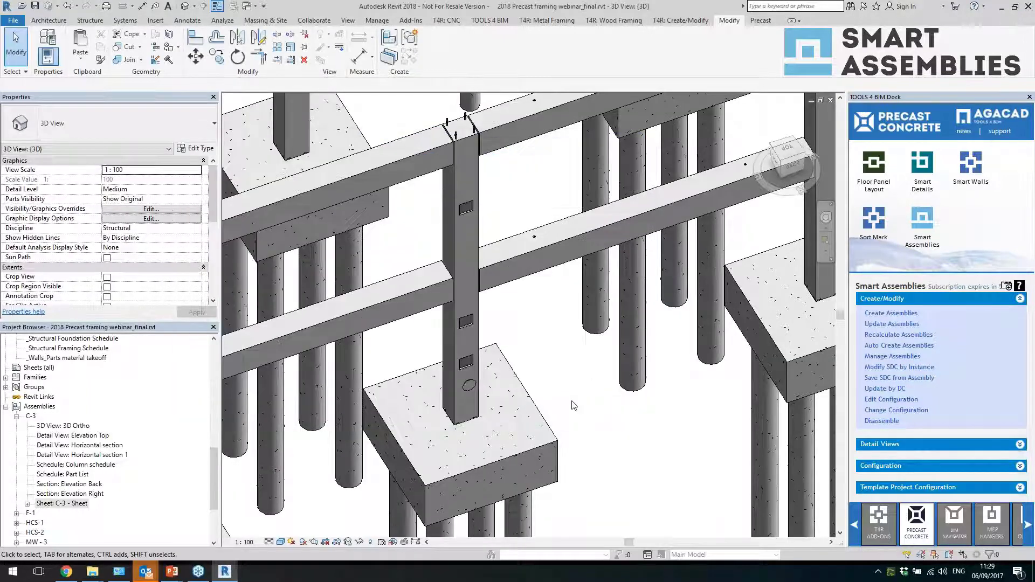
double_click(89, 436)
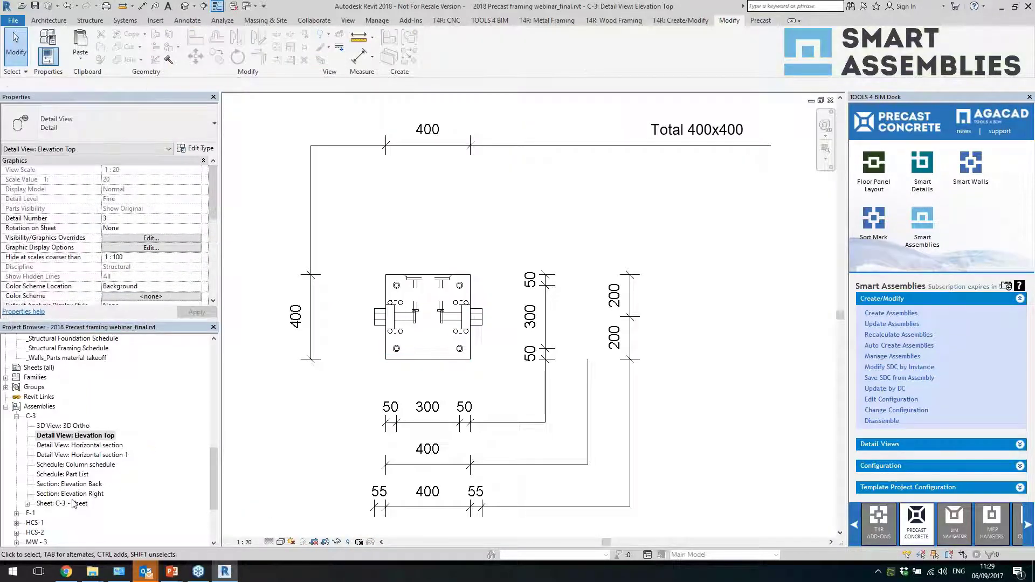
double_click(64, 503)
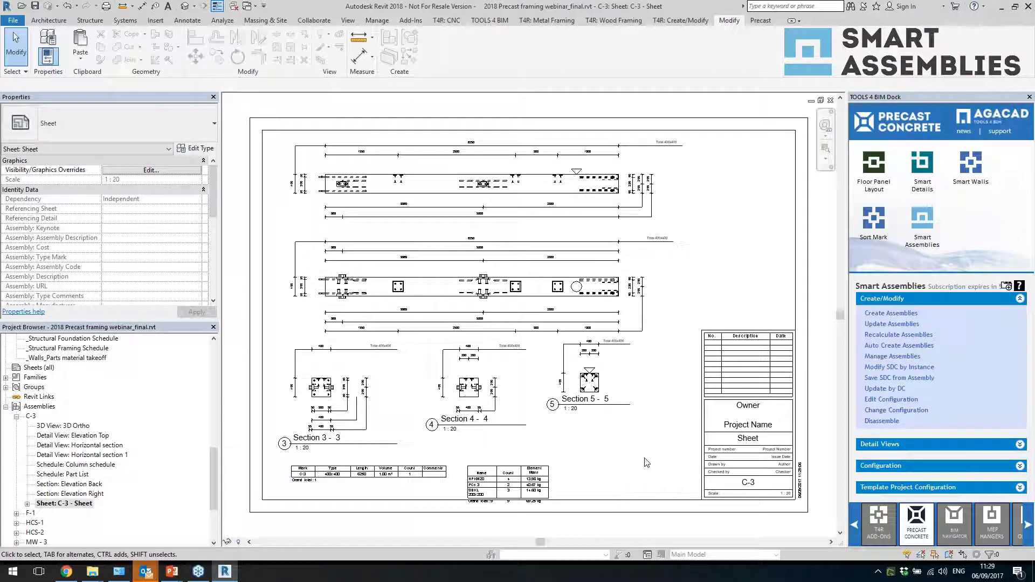
scroll(286, 434, up, 2)
scroll(286, 435, up, 2)
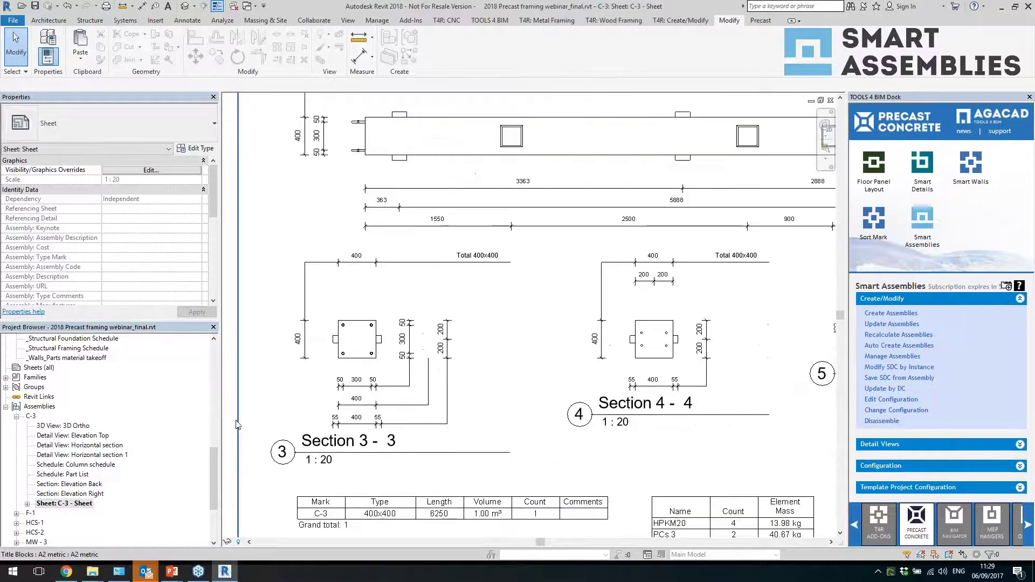
key(z)
key(f)
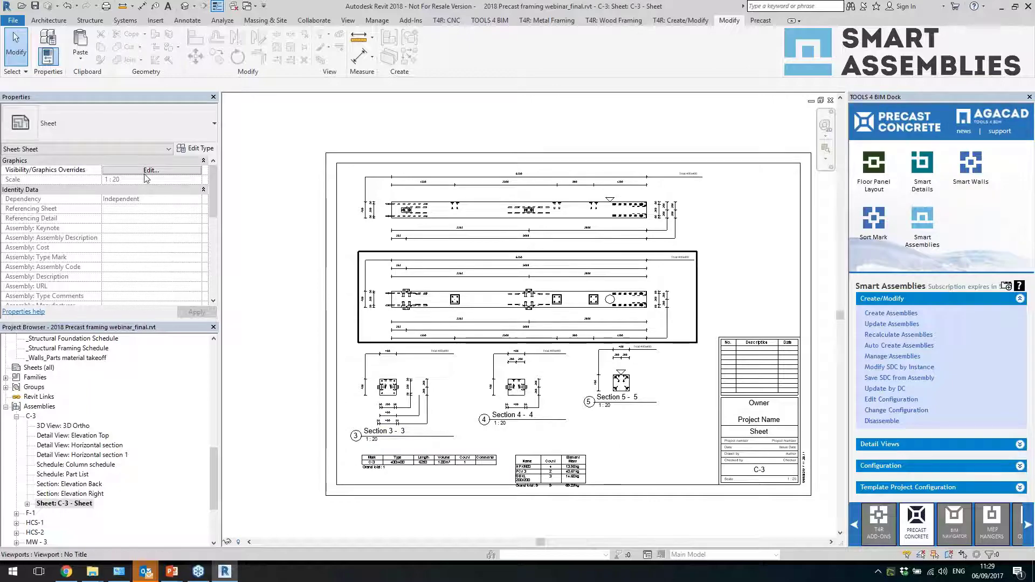
click(185, 6)
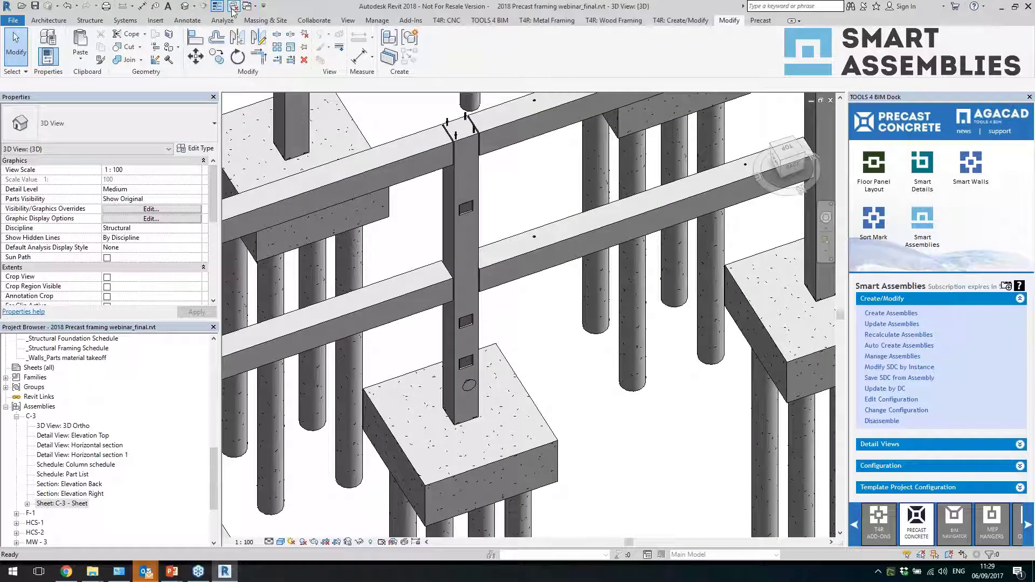
Open the 4_Framing 3D view and select the PC-9 column assembly
scroll(552, 330, down, 6)
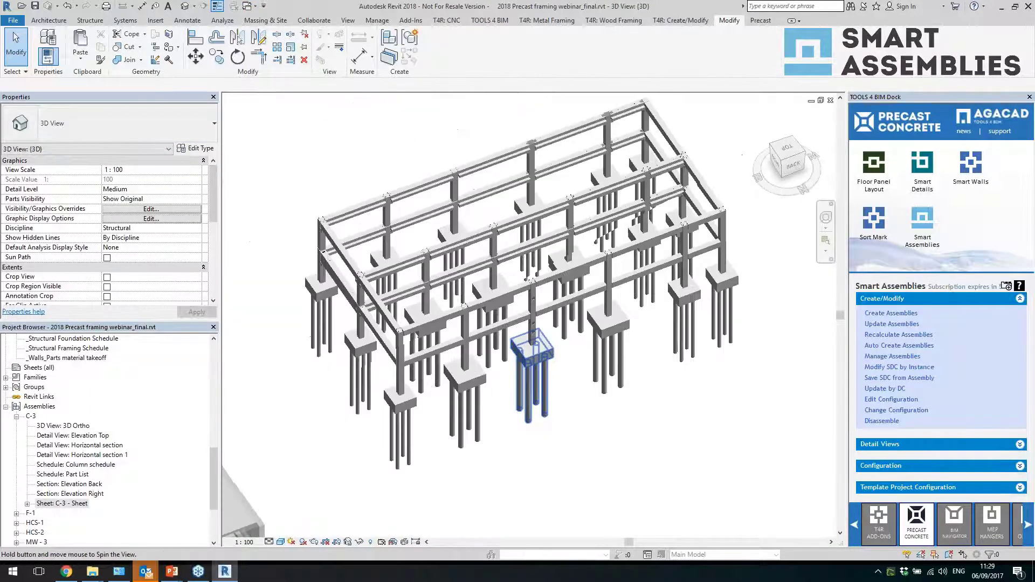
shift+middle_drag(533, 345, 518, 345)
drag(216, 498, 218, 394)
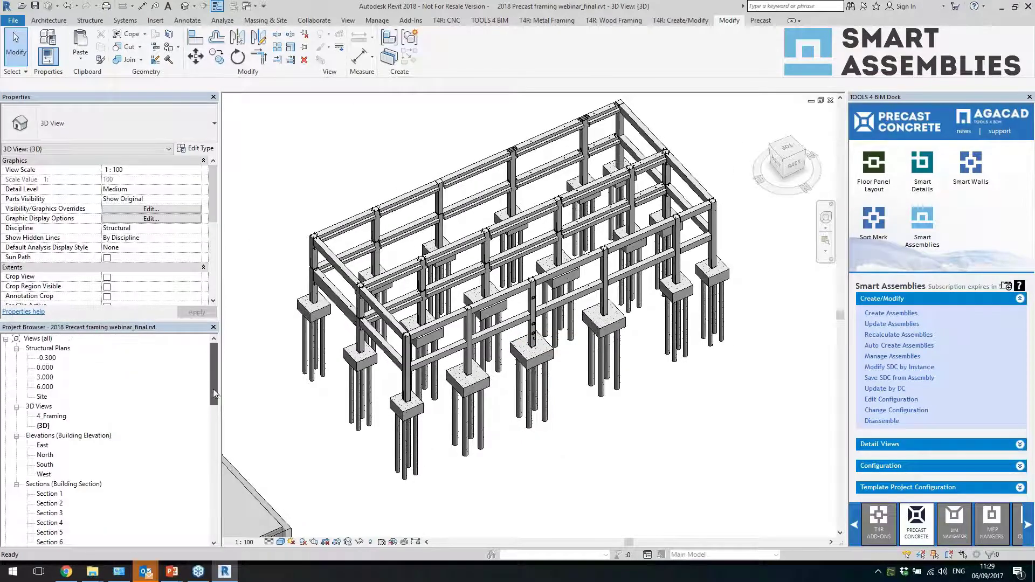
double_click(50, 417)
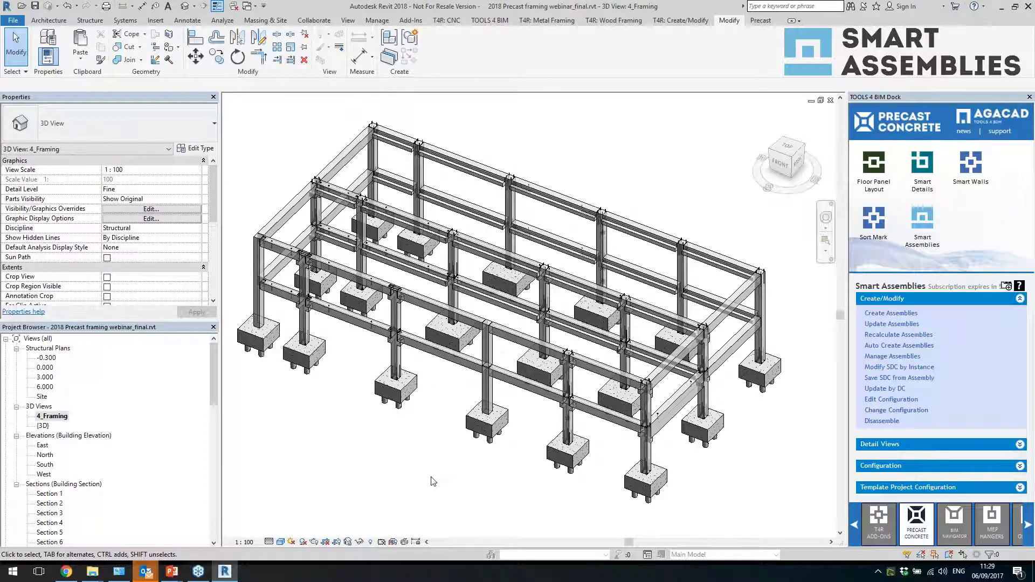
drag(214, 378, 209, 521)
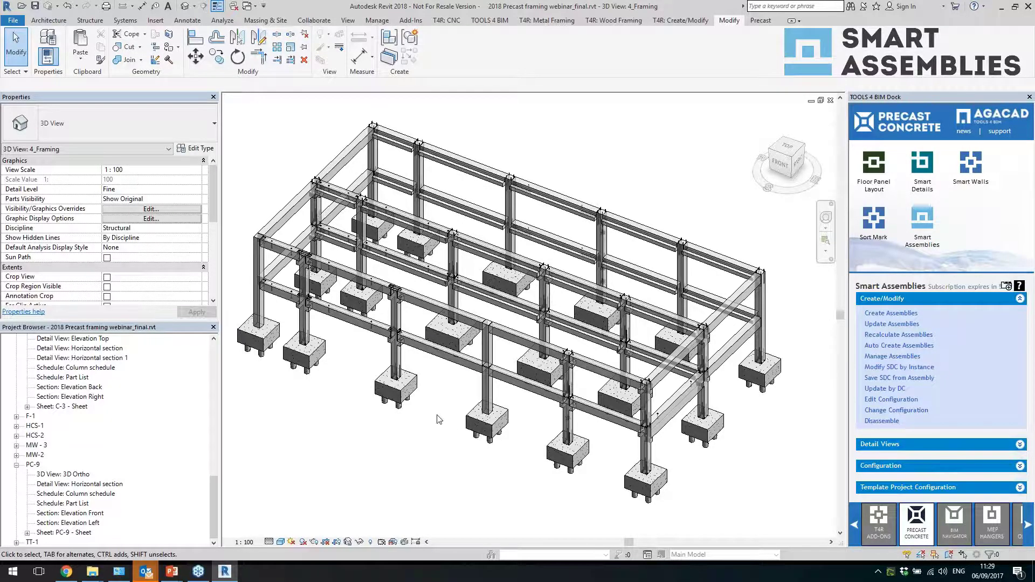
scroll(472, 386, down, 1)
scroll(585, 437, up, 1)
click(556, 415)
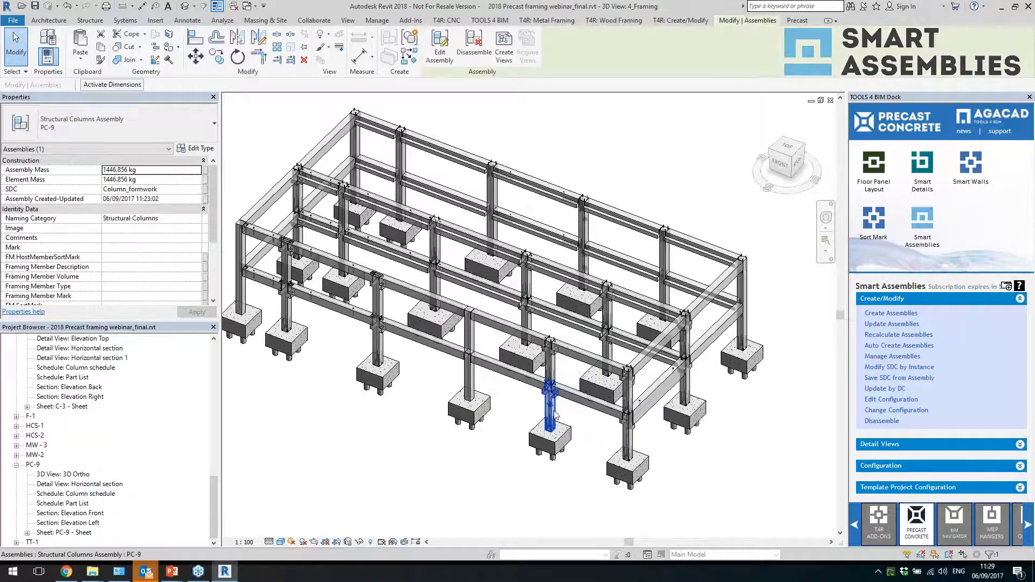
scroll(538, 405, up, 1)
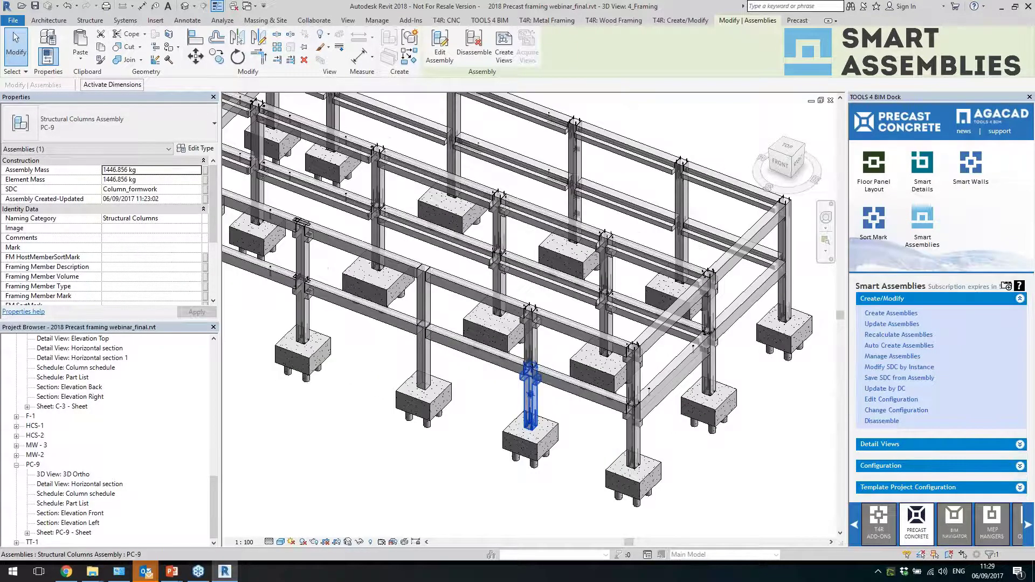
Check Sheet: PC-9 - Sheet, then return to the default 3D view
double_click(80, 533)
key(Escape)
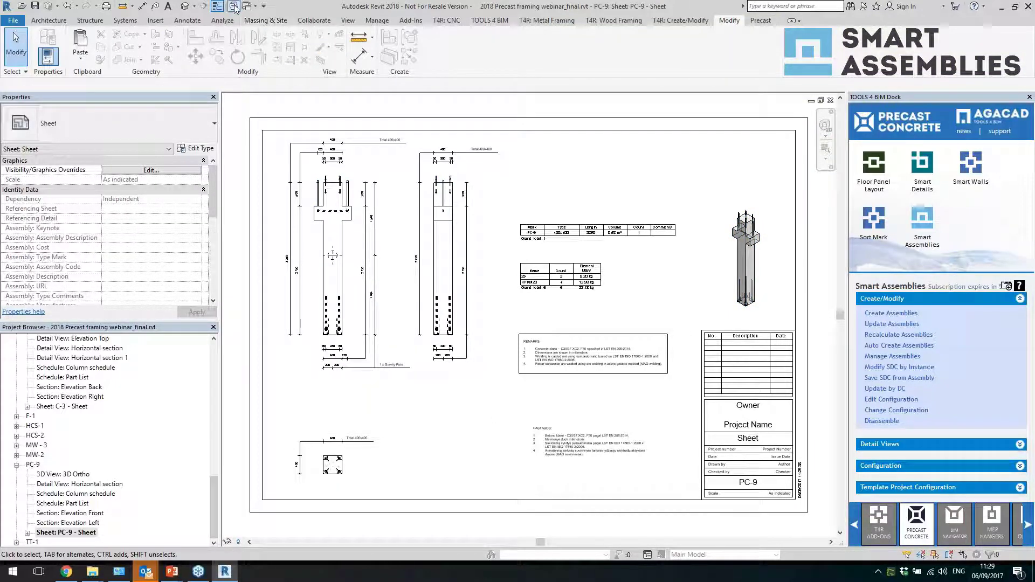
click(183, 8)
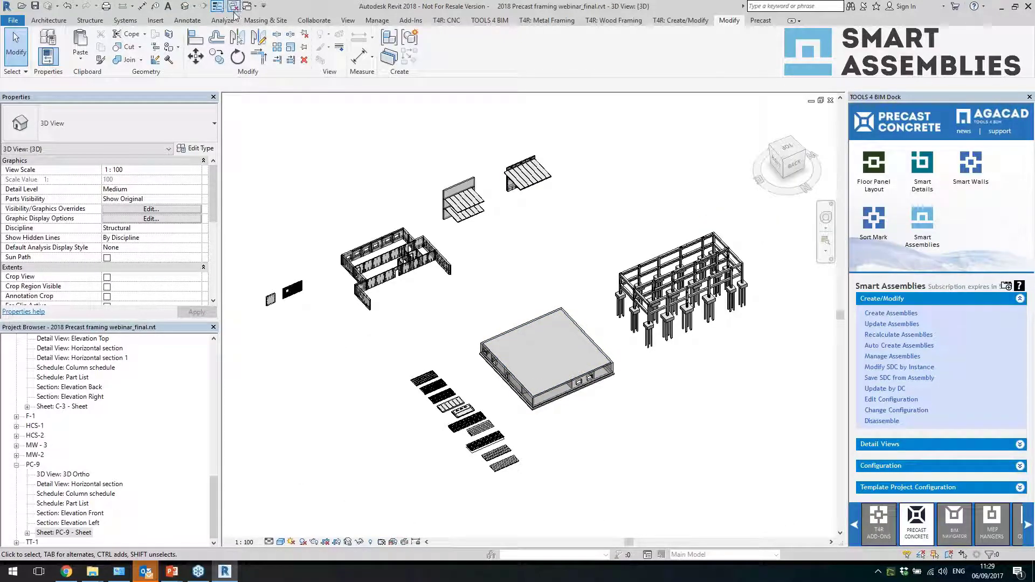
Close the Precast Rectangular family without saving changes
key(ctrl+Tab)
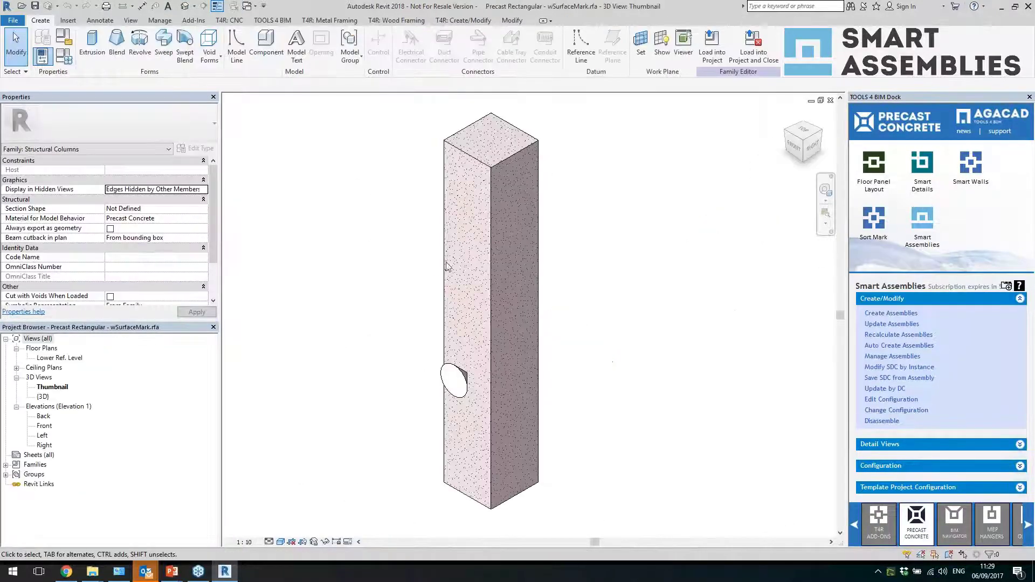
click(831, 100)
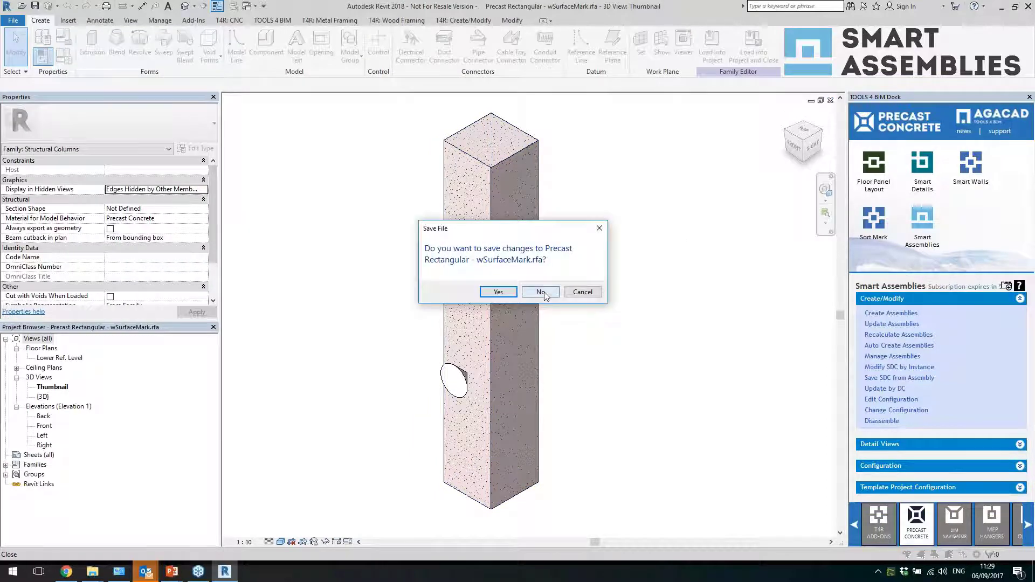
click(540, 292)
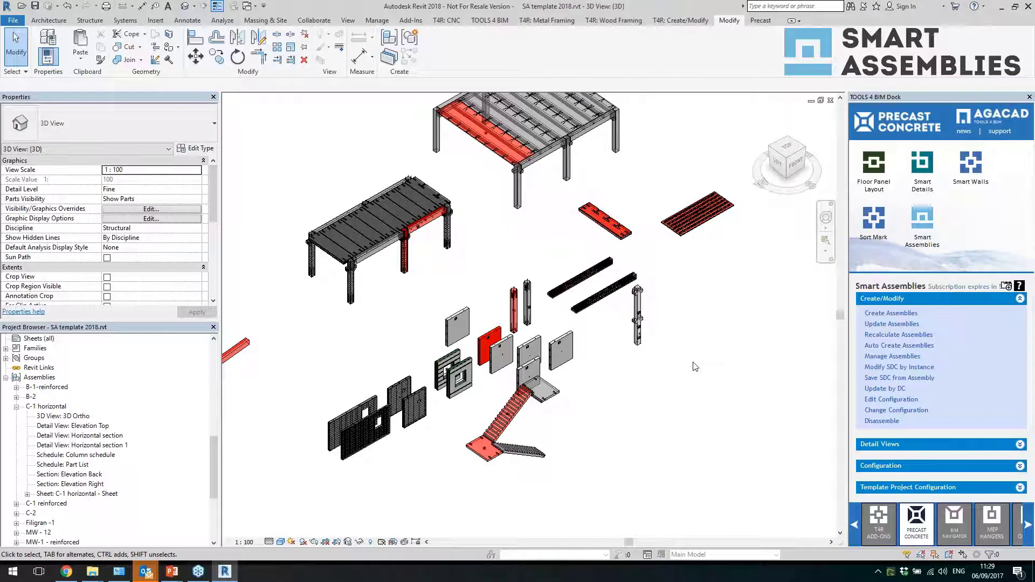
Select assemblies in the template's 3D view, then open Sheet: C-1 horizontal - Sheet
click(485, 405)
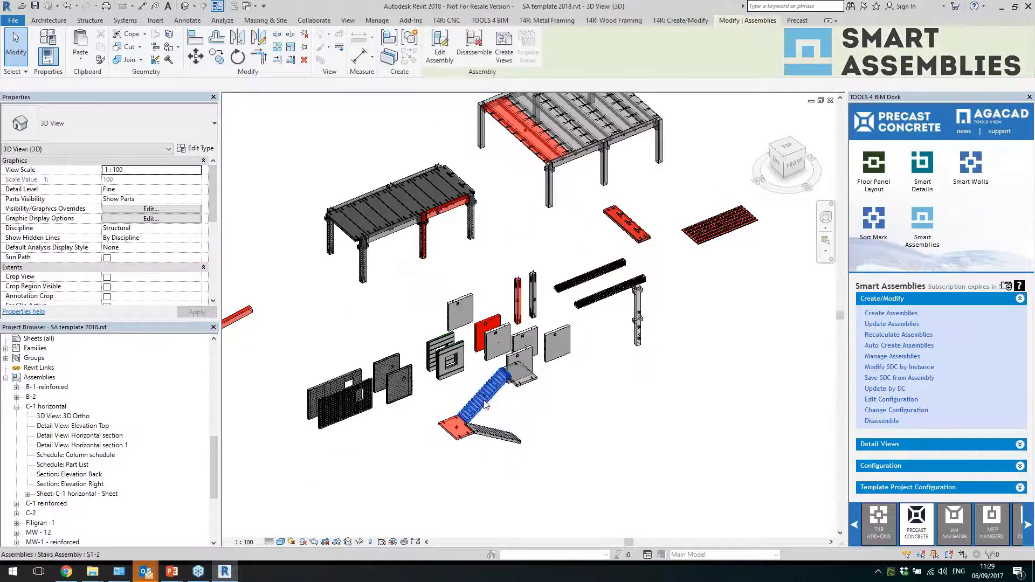
click(557, 393)
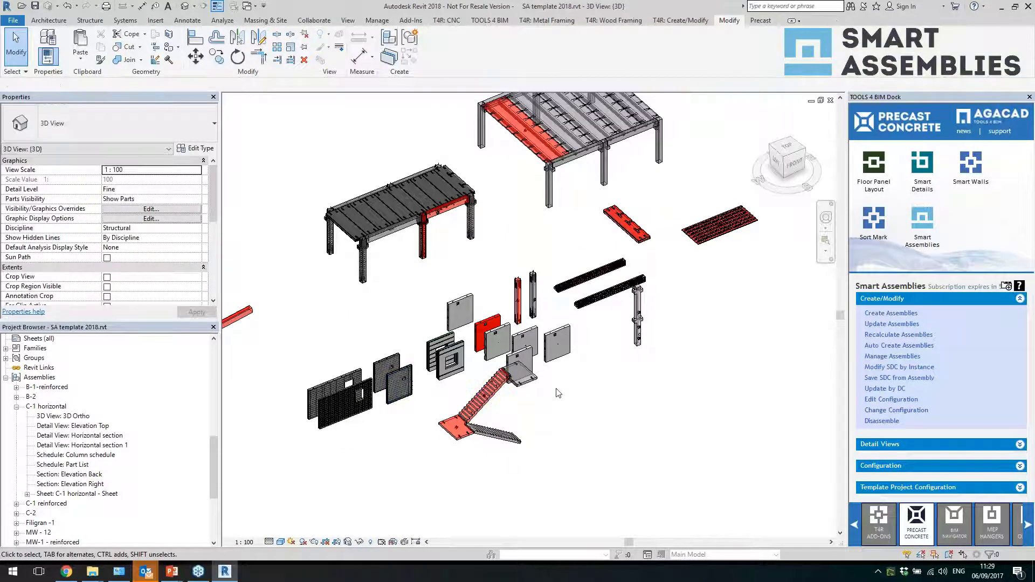
click(518, 297)
scroll(518, 294, up, 4)
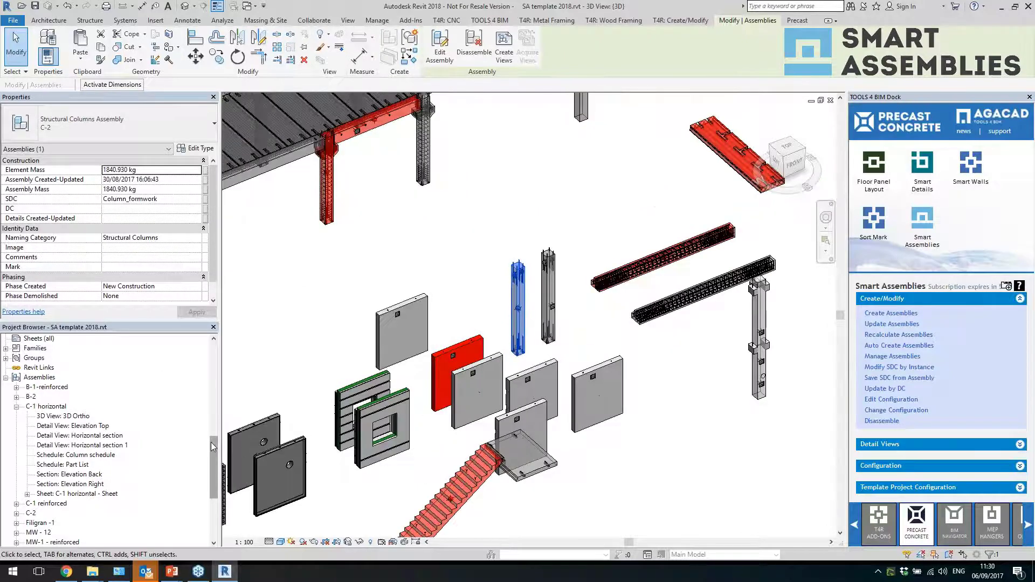
click(84, 465)
click(86, 495)
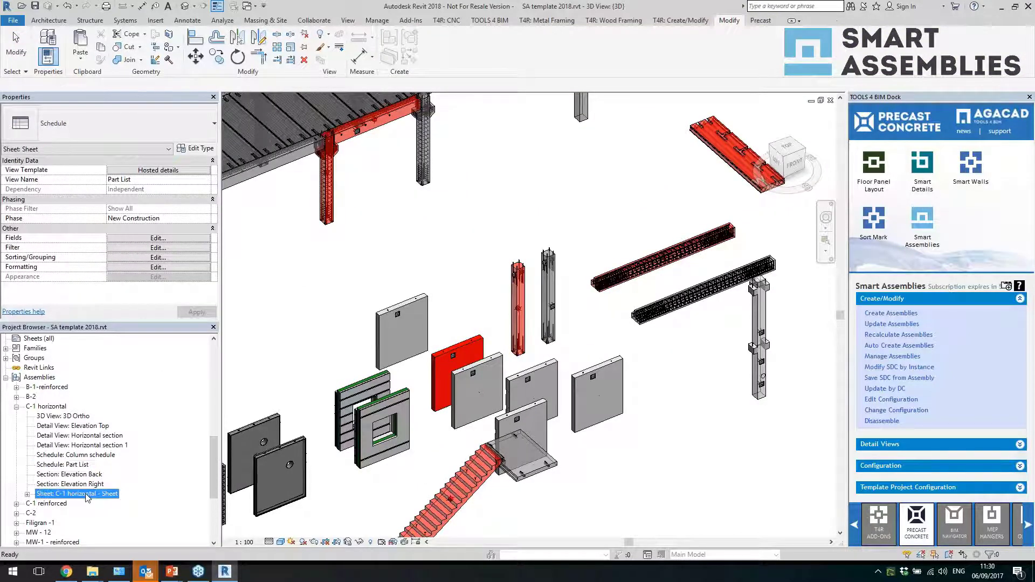
double_click(86, 495)
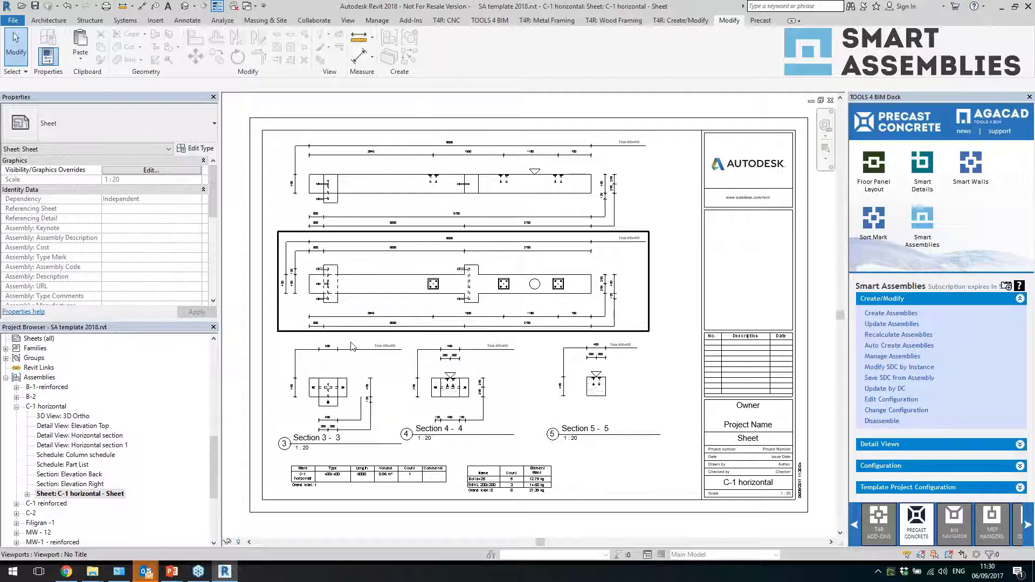
Reposition the middle and top elevation viewports on the C-1 horizontal sheet
scroll(520, 324, down, 3)
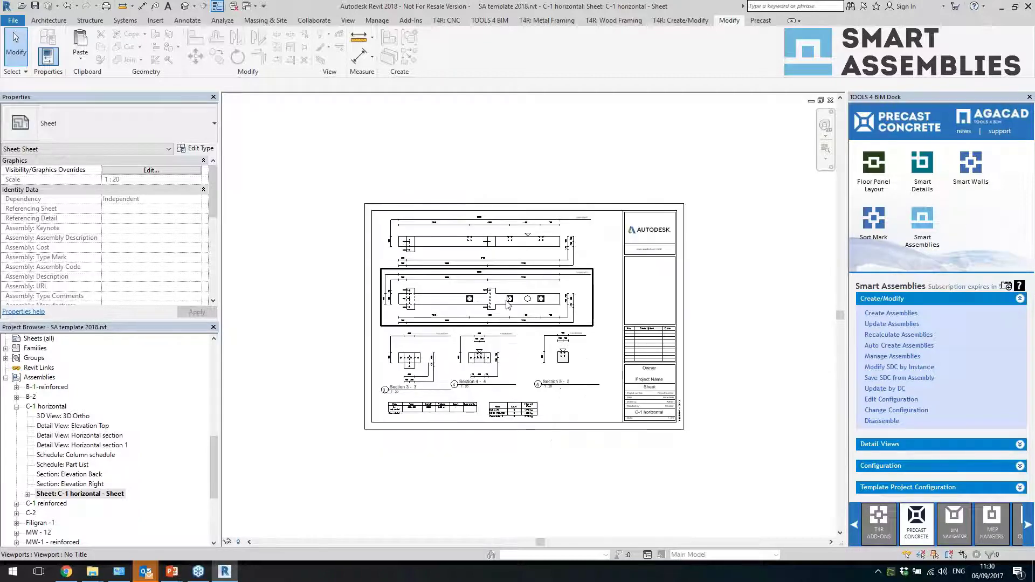
drag(517, 319, 510, 176)
drag(493, 245, 493, 301)
drag(500, 149, 513, 212)
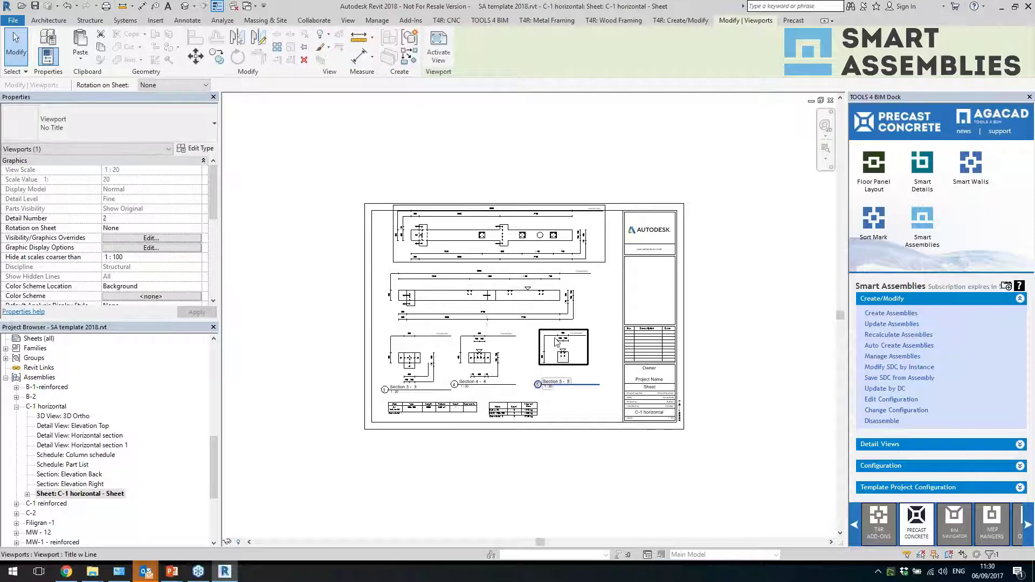
drag(563, 355, 603, 298)
Move the Section 4-4 viewport beneath Section 5-5
click(485, 356)
drag(485, 356, 588, 358)
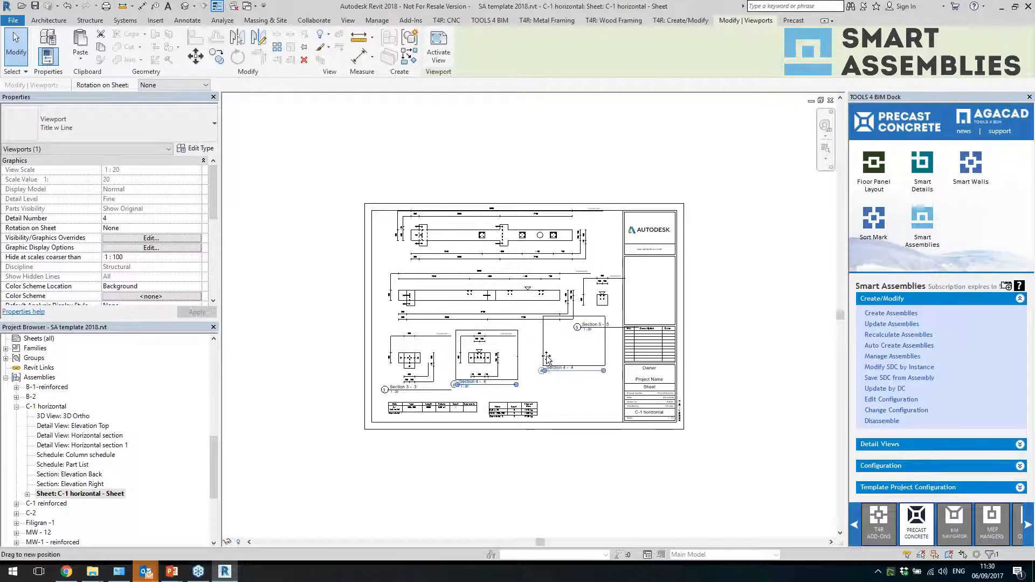
click(724, 367)
scroll(724, 363, up, 1)
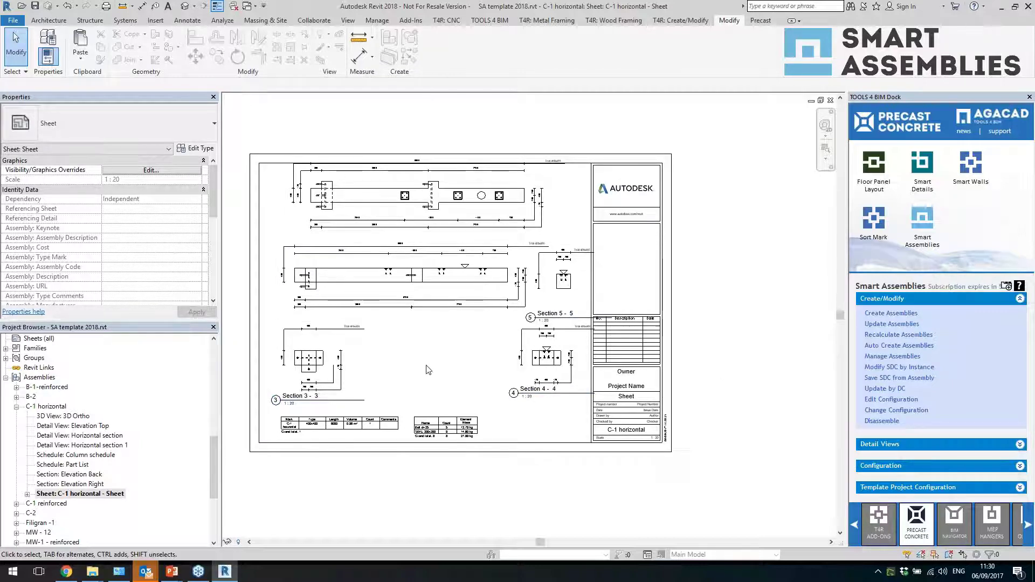
Align the top and middle elevation viewports with the views below
drag(432, 201, 414, 210)
click(461, 310)
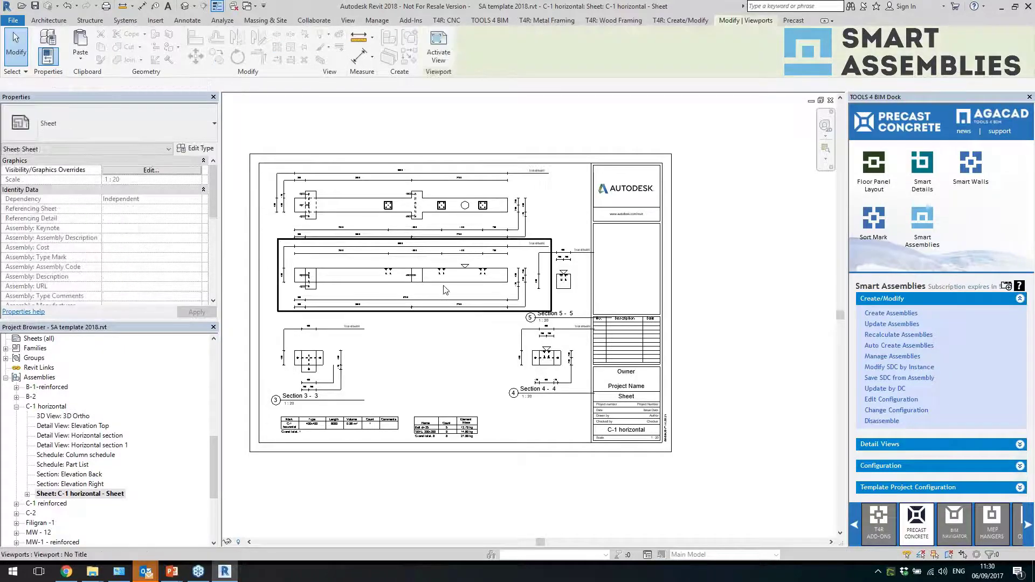
mouse_move(461, 310)
mouse_down()
mouse_move(453, 327)
mouse_move(449, 319)
mouse_up()
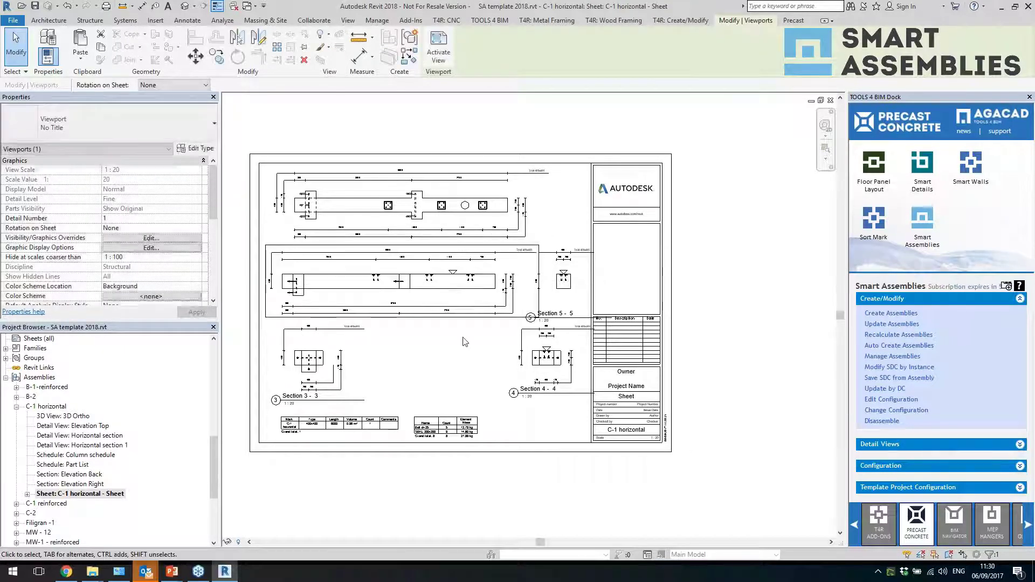
key(Escape)
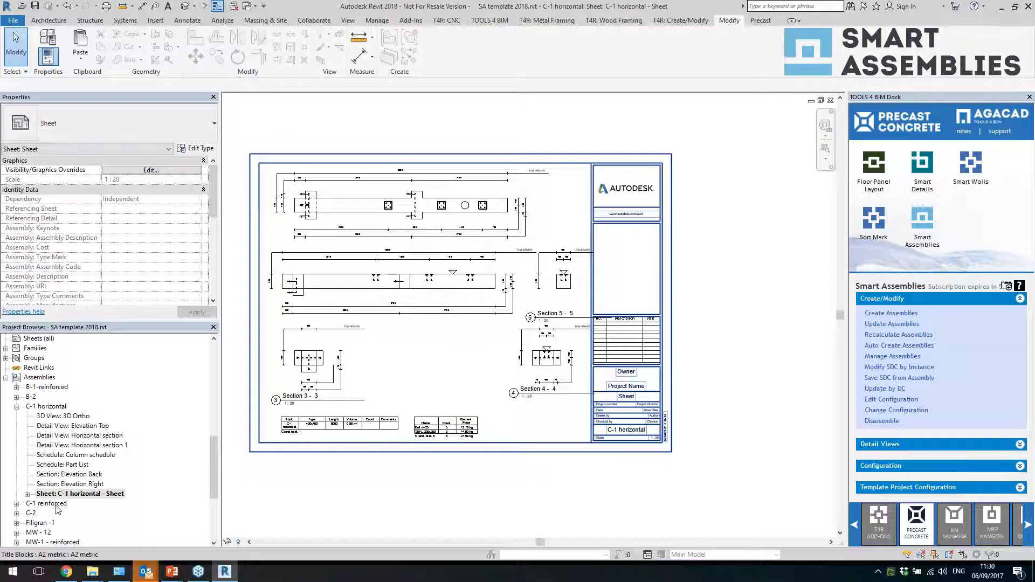
After viewing B-1-reinforced's RCB-1 sheet, open B-2's RCB-3 1 sheet and activate Elevation Front
double_click(46, 388)
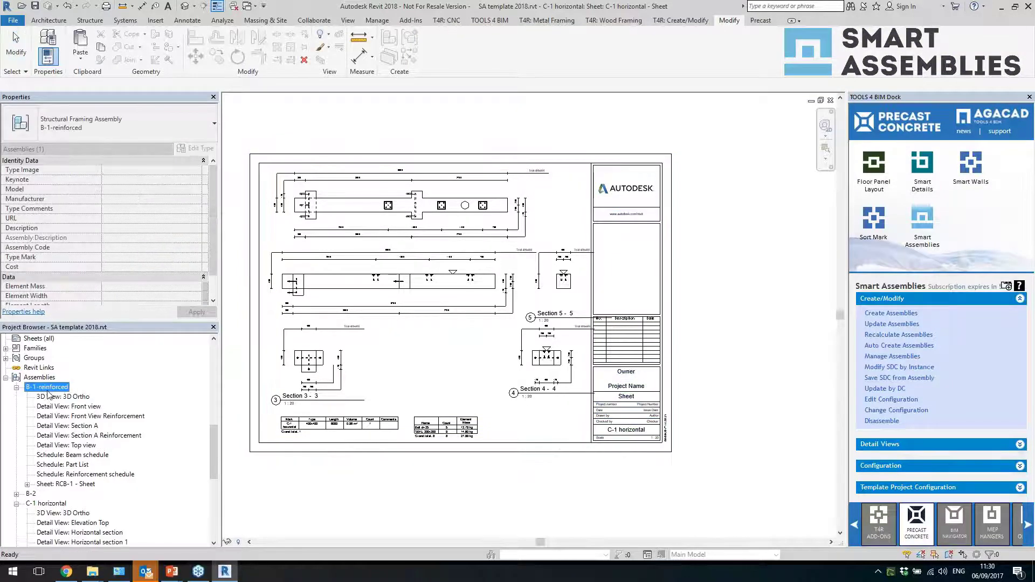
click(95, 483)
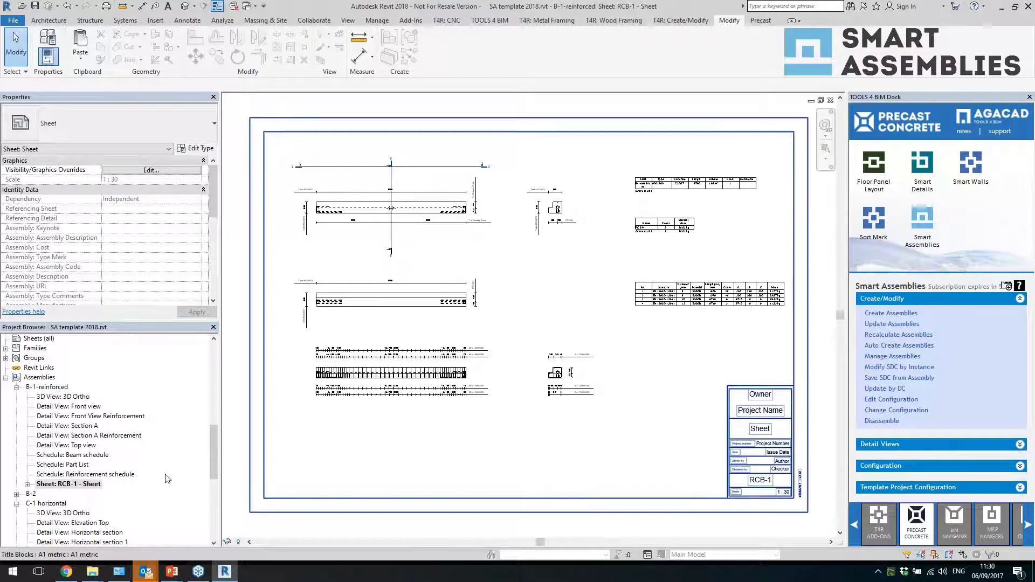
double_click(31, 495)
double_click(63, 543)
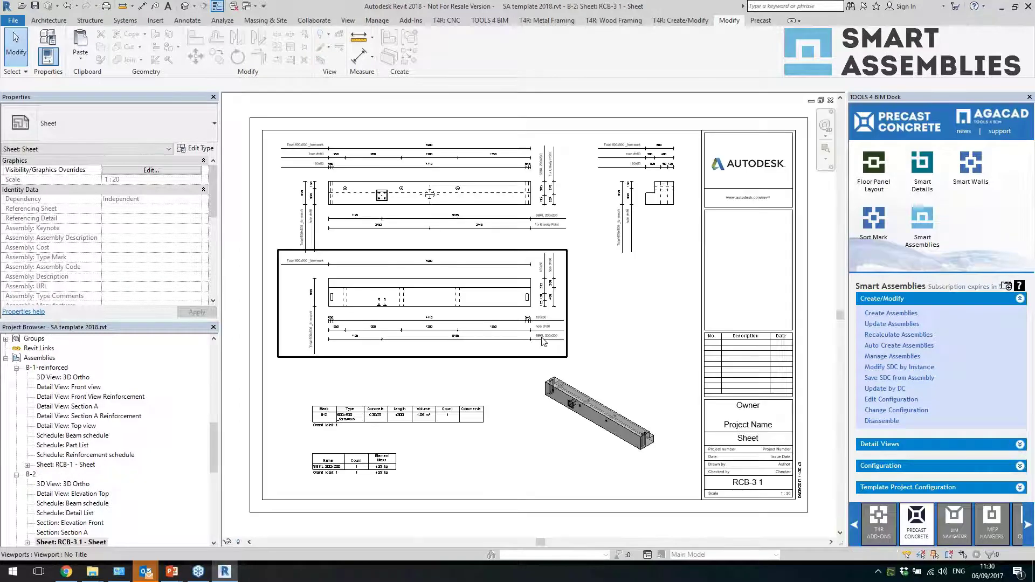
scroll(306, 153, up, 3)
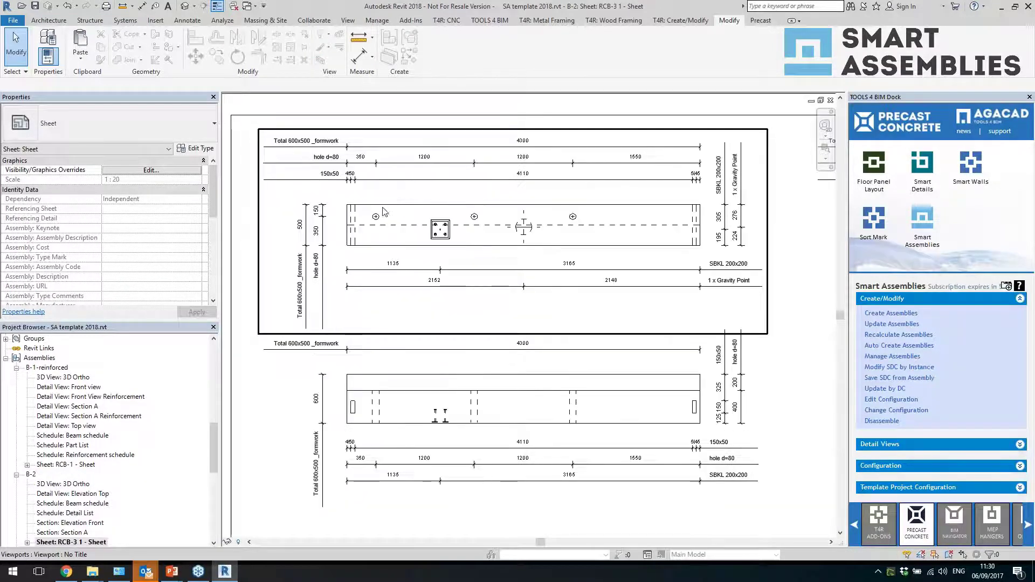
scroll(385, 211, up, 1)
double_click(398, 208)
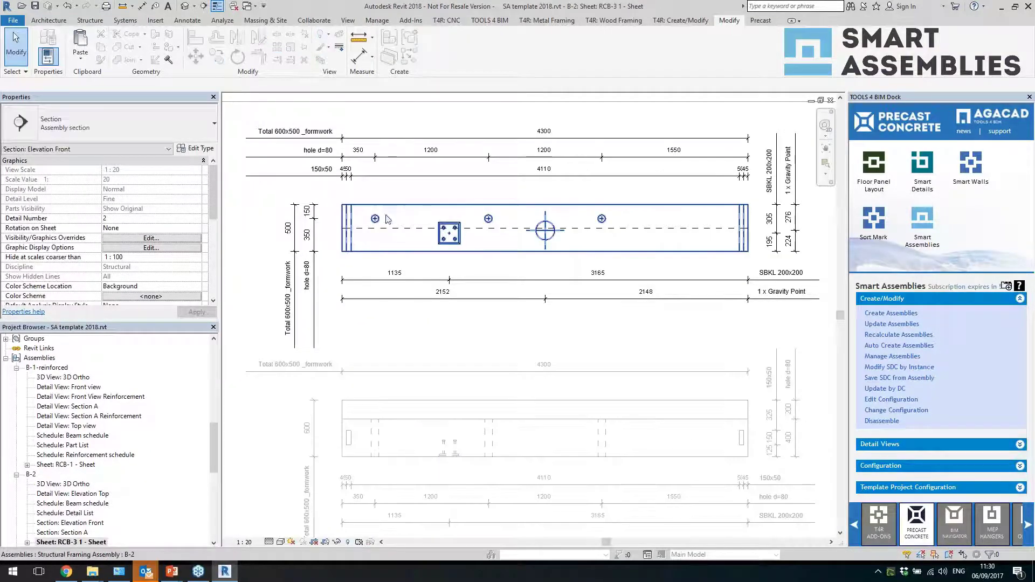
Inspect the 150/350, d=80 hole, 1135/3165 and 2152/2148 dimensions in the upper B-2 beam view
click(315, 244)
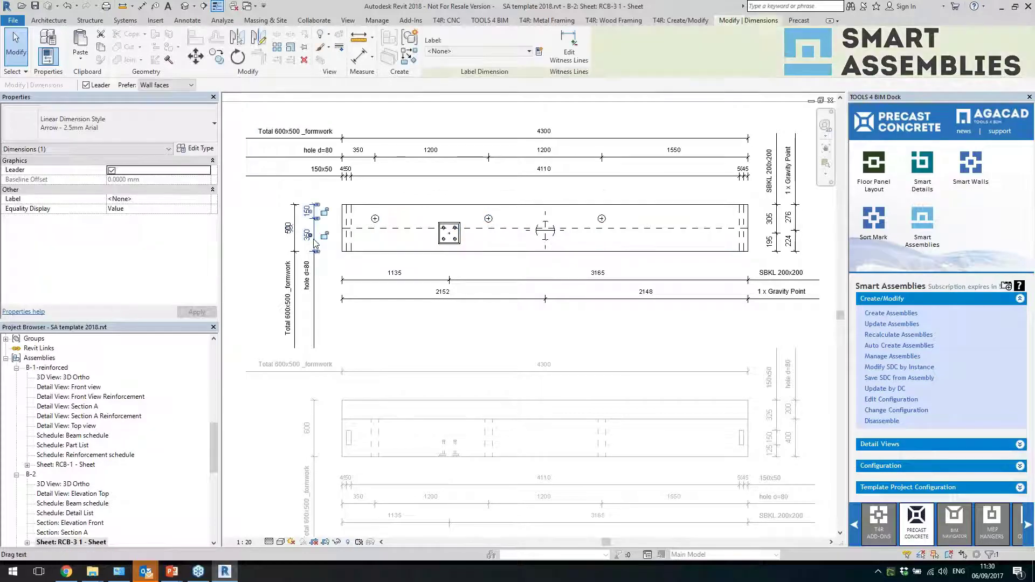
click(455, 163)
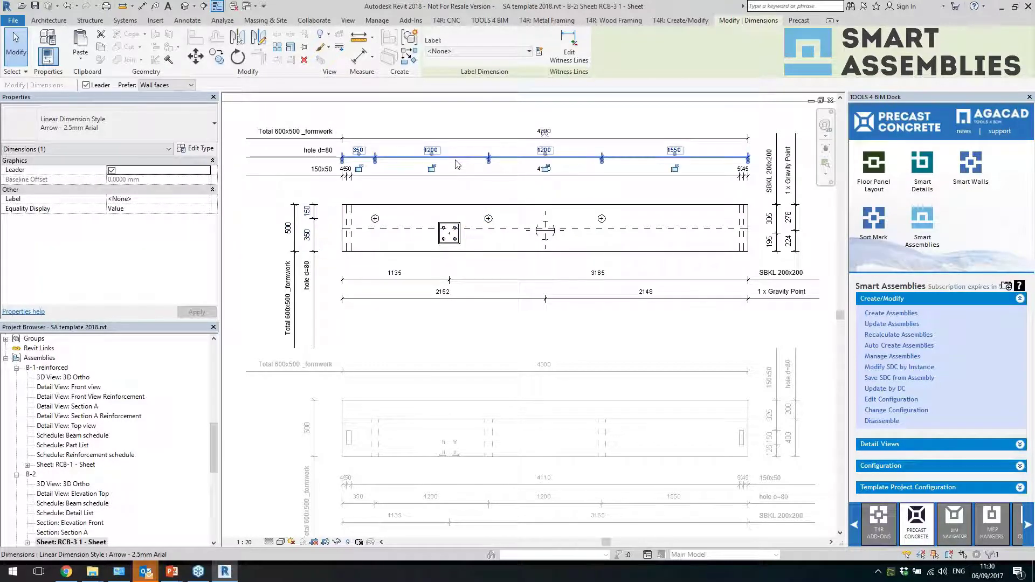
click(474, 277)
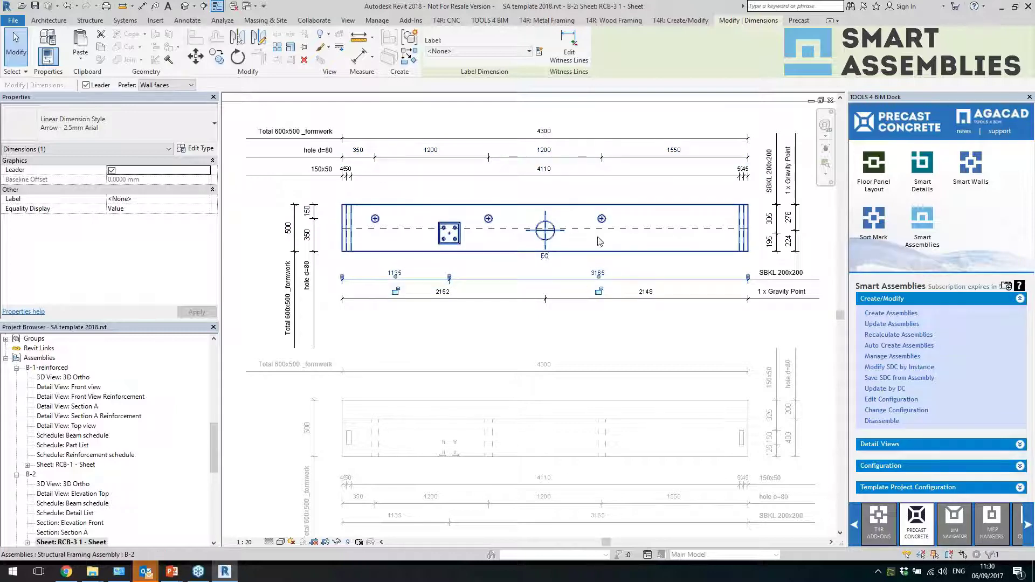
click(602, 298)
scroll(432, 205, down, 2)
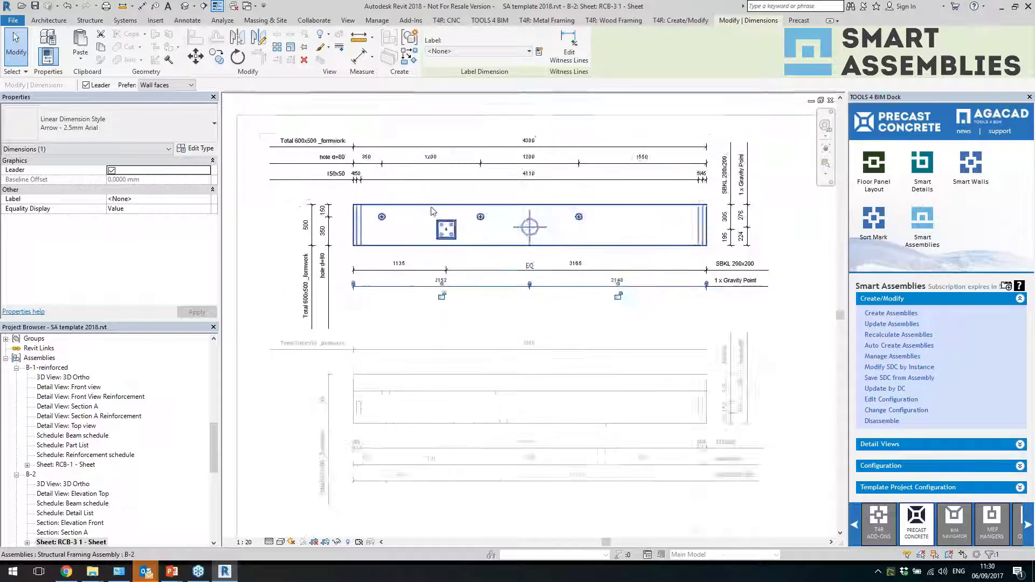
scroll(455, 154, down, 2)
double_click(574, 418)
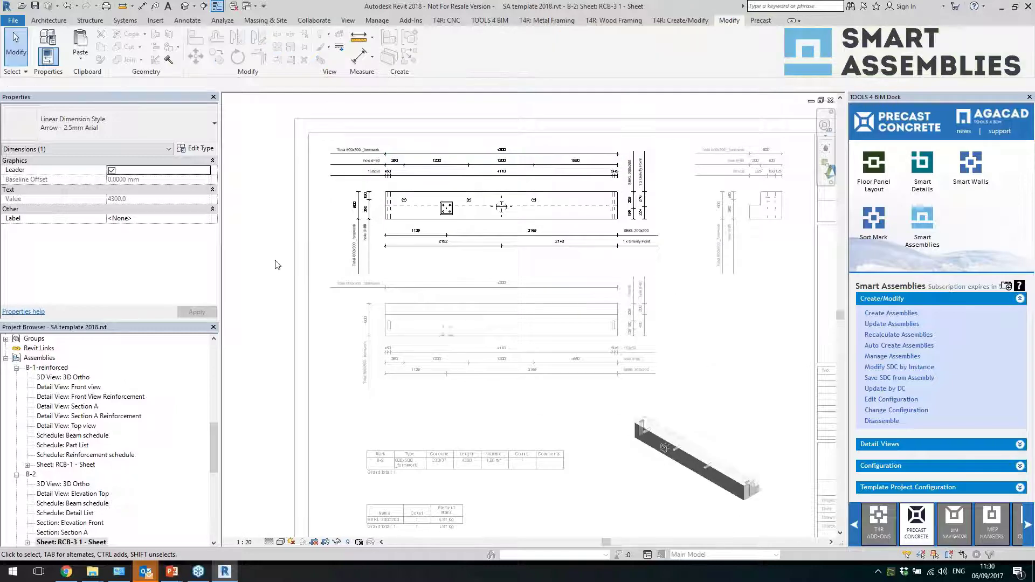
Check the 450/4110 dimension string in the lower Elevation Top view, then select the C-1 sheet entry
scroll(410, 372, up, 3)
double_click(329, 326)
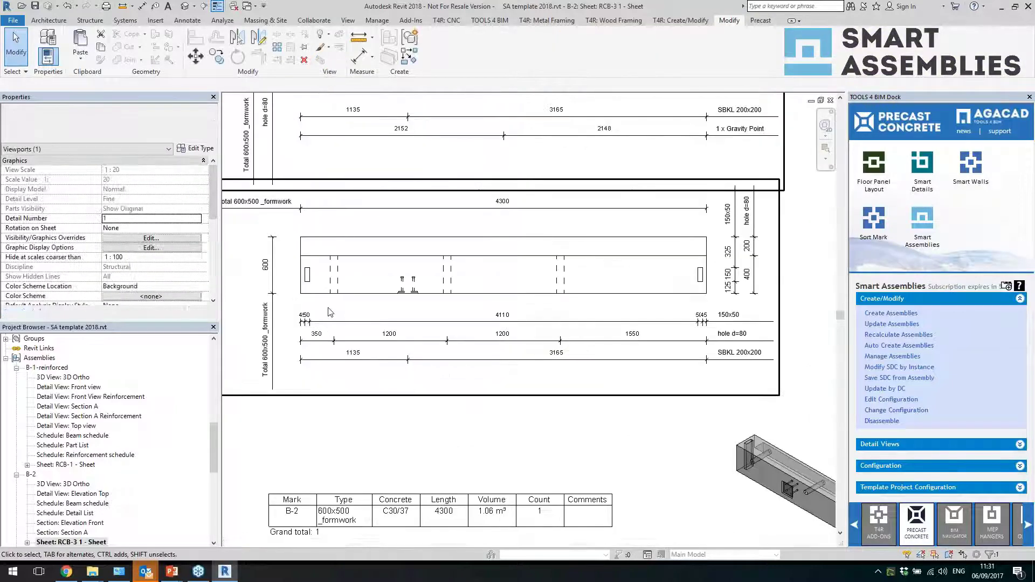
click(326, 322)
scroll(323, 319, up, 3)
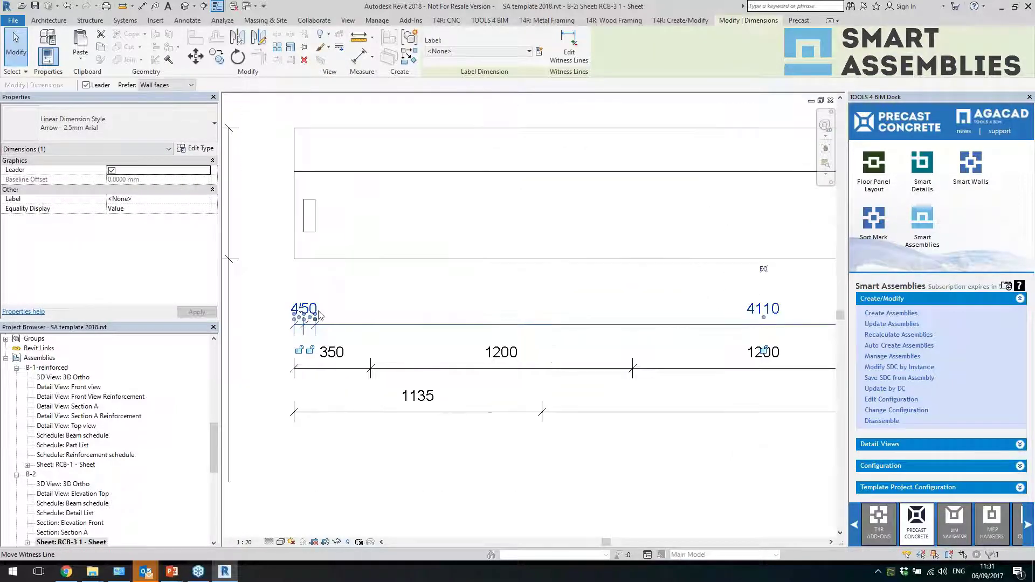
scroll(367, 291, down, 4)
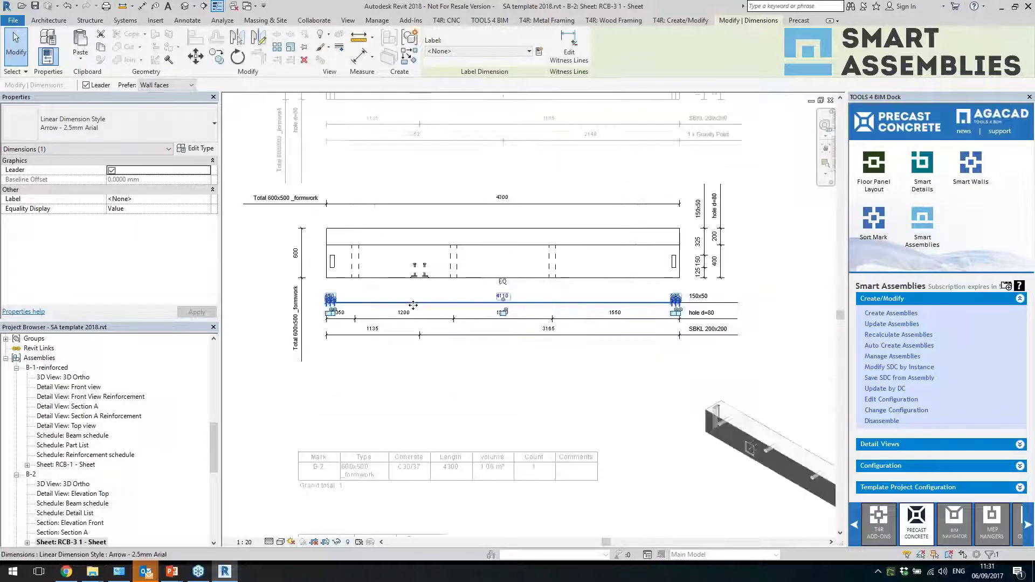
scroll(414, 305, down, 2)
click(256, 341)
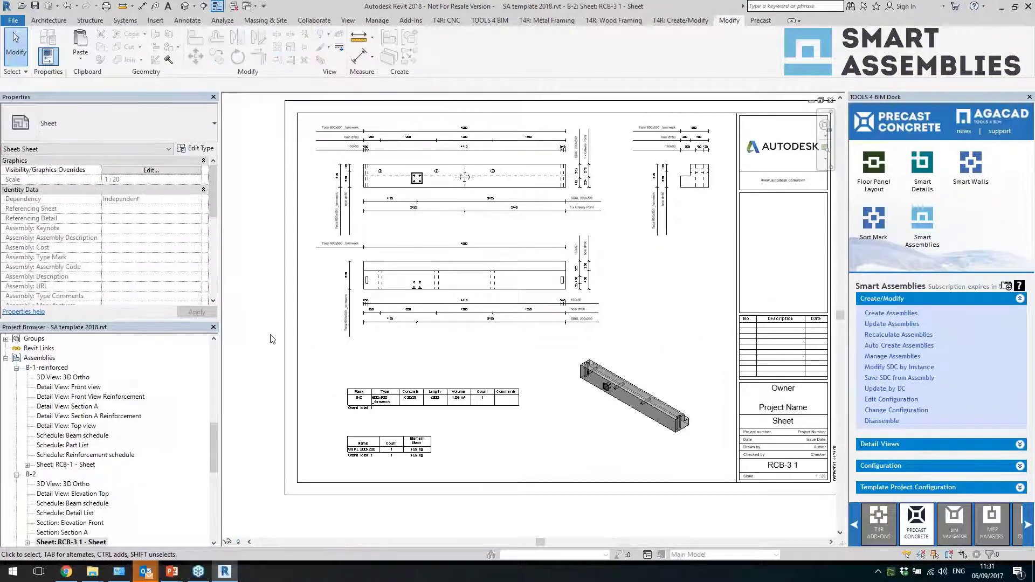
scroll(474, 251, up, 1)
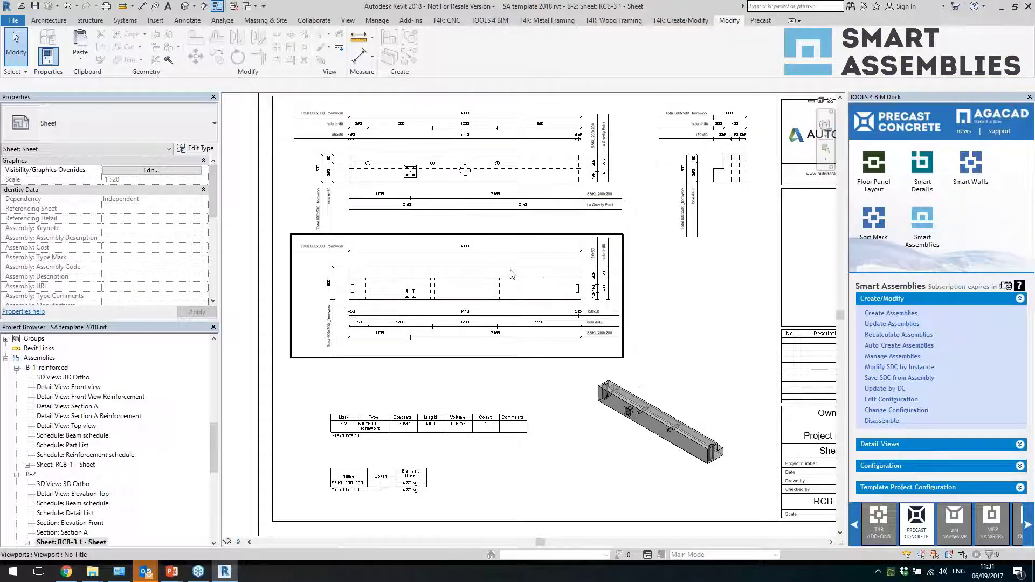
scroll(487, 256, down, 1)
click(54, 502)
scroll(65, 485, down, 4)
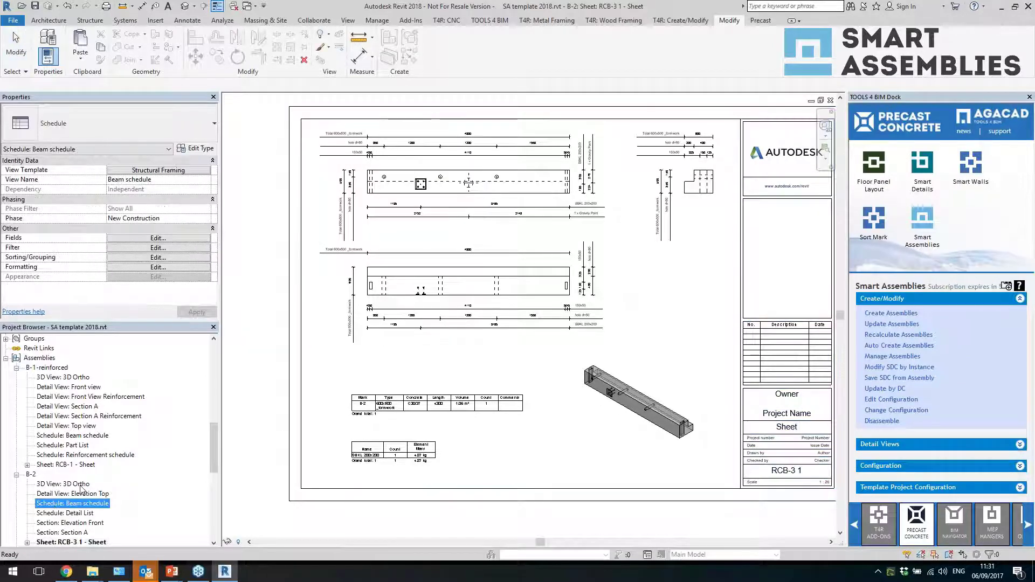
click(74, 524)
Open the RC-1 column sheet from the C-1 reinforced assembly
double_click(74, 532)
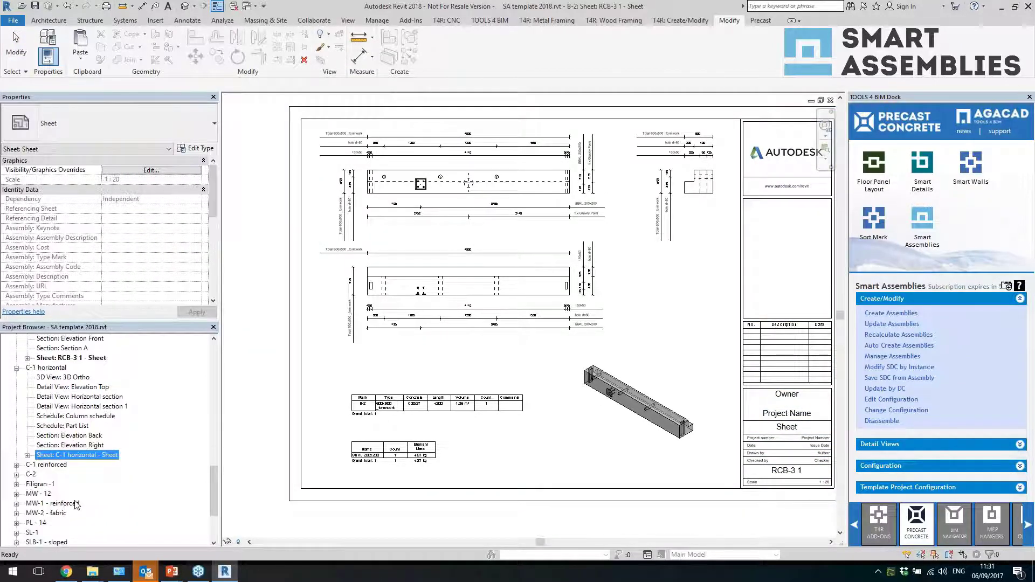
double_click(65, 542)
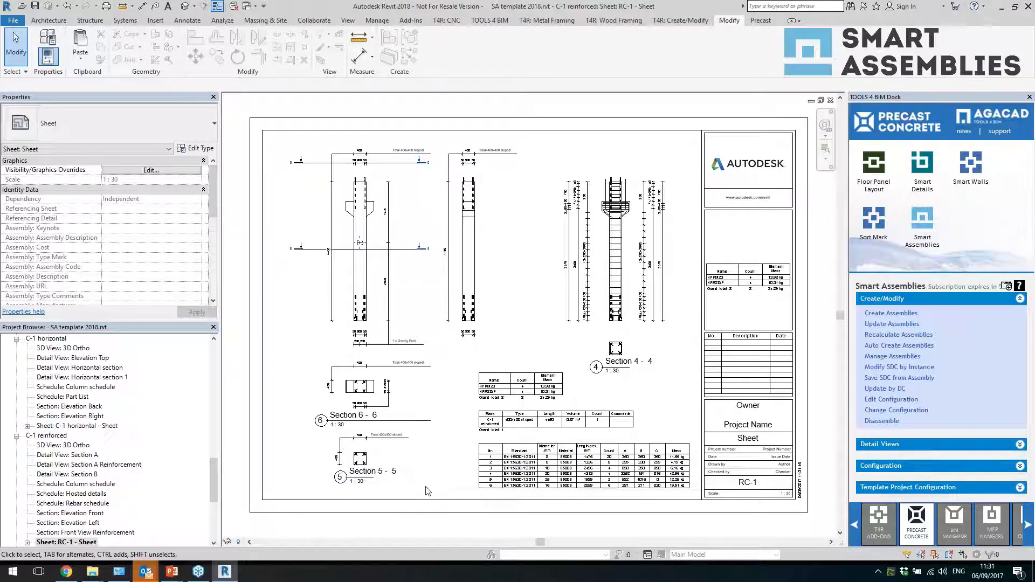
click(214, 485)
drag(214, 486, 214, 510)
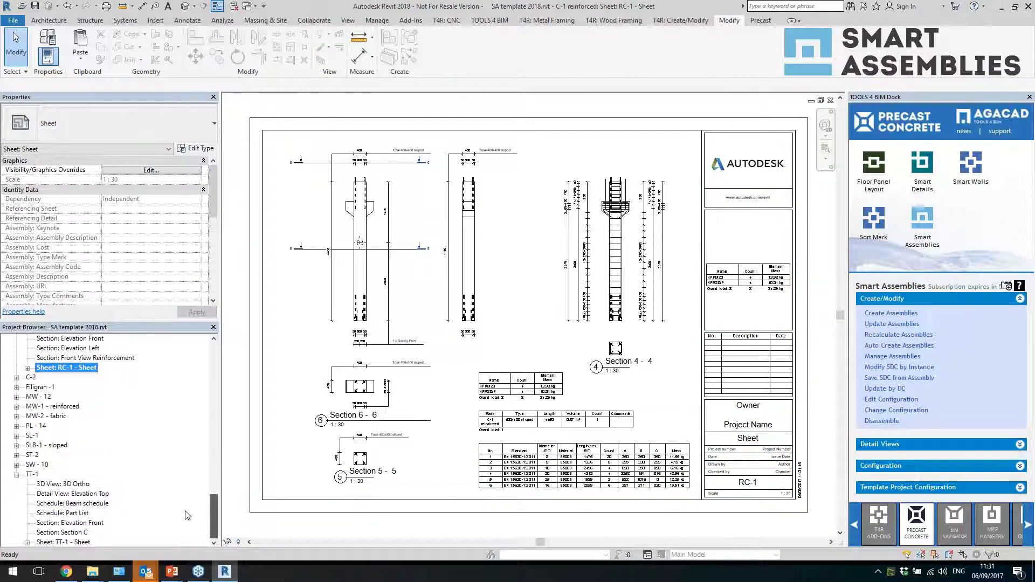
Open the MW - 12 wall sheet, then the MW-1 - reinforced 1 formwork sheet
click(71, 465)
double_click(70, 465)
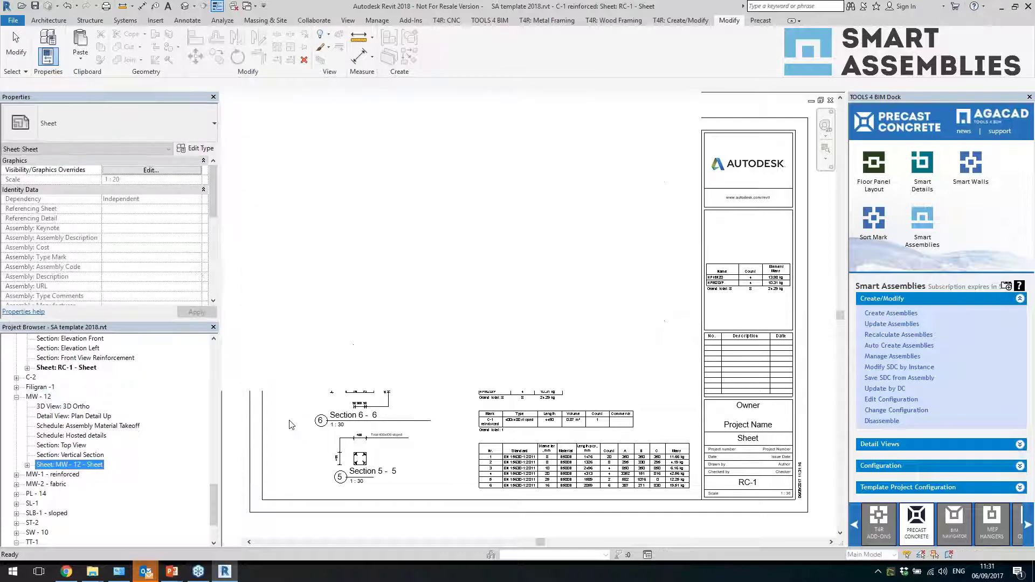
double_click(54, 474)
double_click(86, 532)
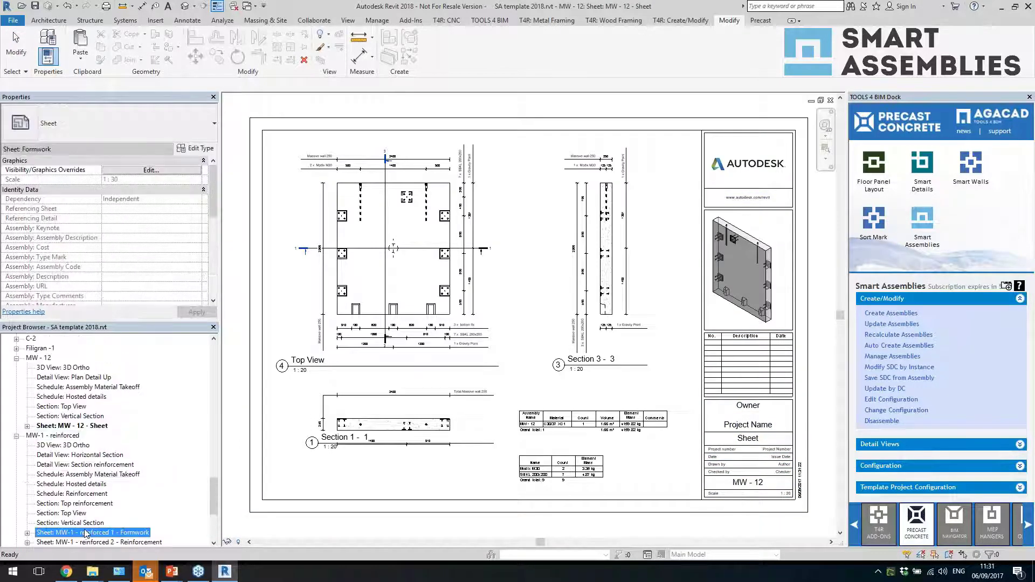
scroll(215, 499, down, 5)
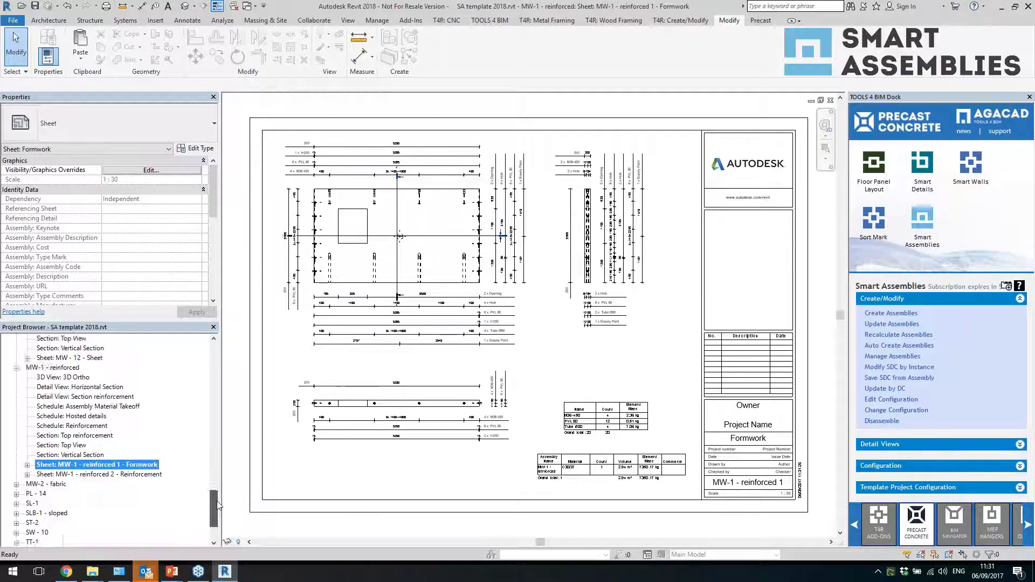
scroll(309, 208, up, 3)
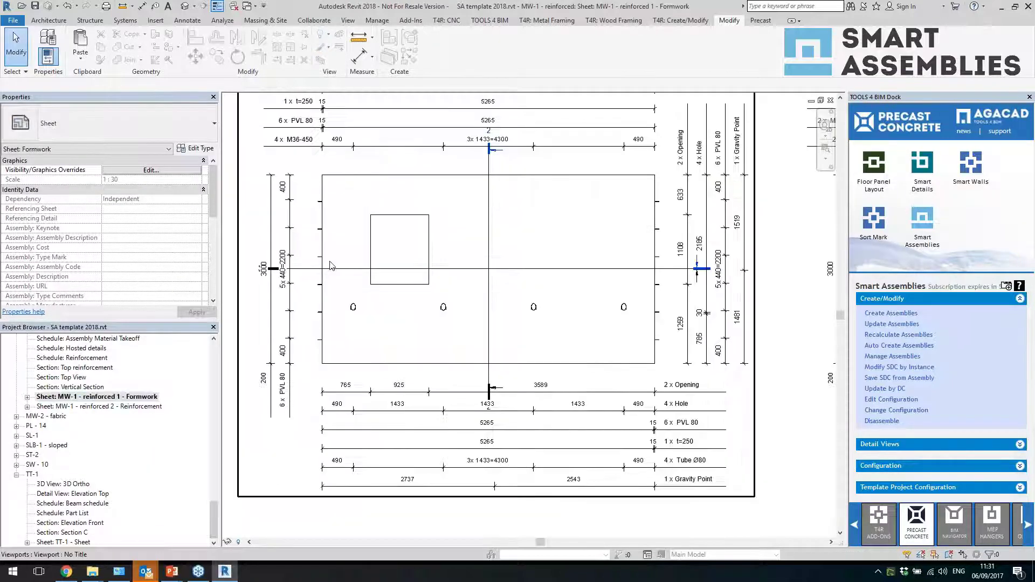
View the MW-1 reinforcement sheet, then open the PL - 14 hollow core slab sheet
click(130, 406)
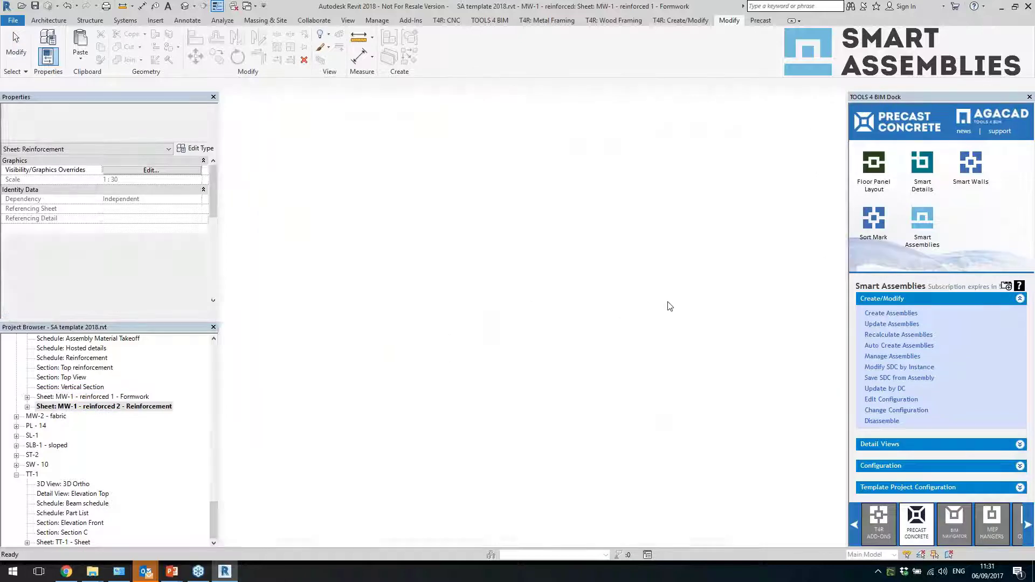
click(136, 397)
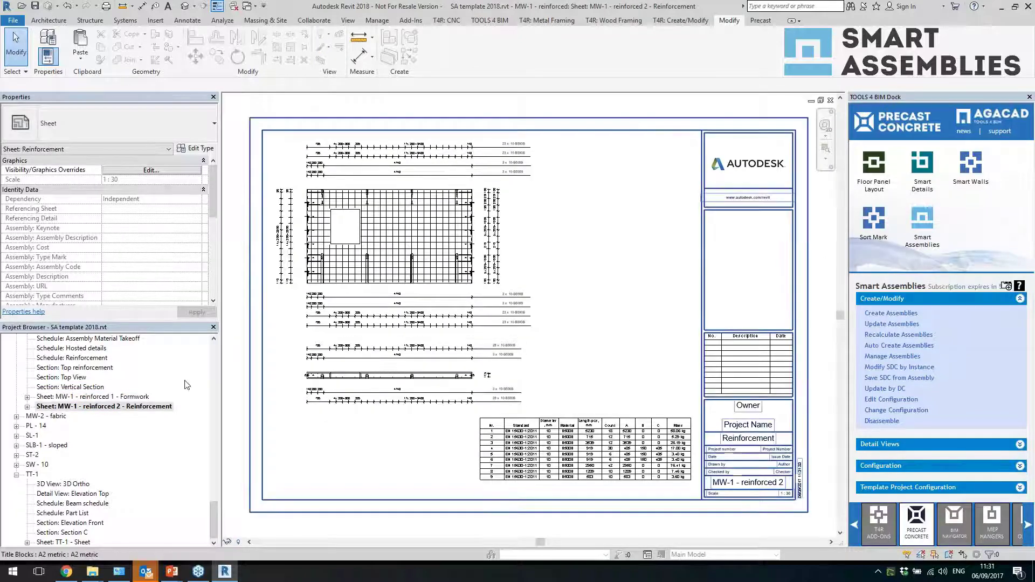
double_click(36, 426)
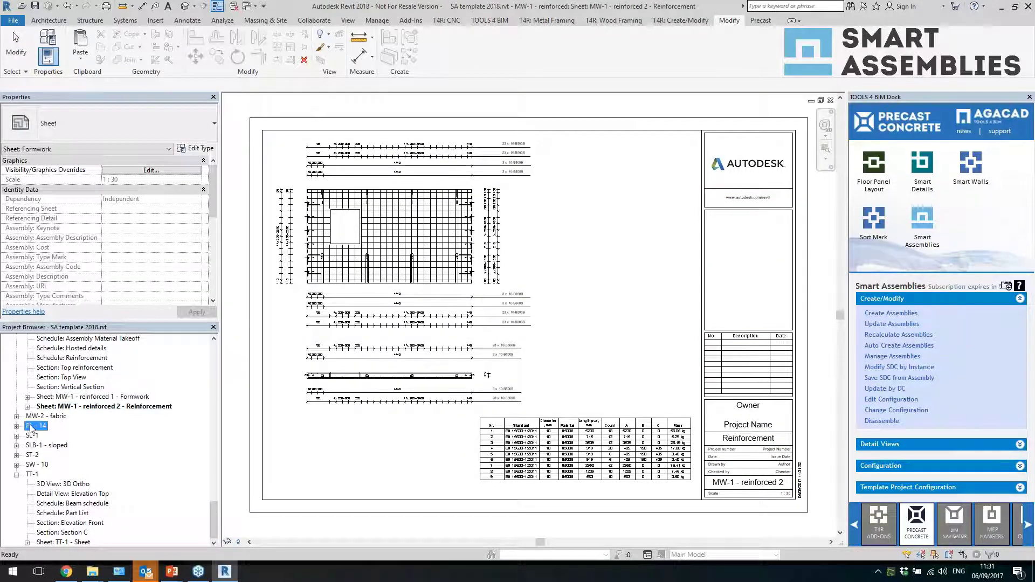
double_click(67, 475)
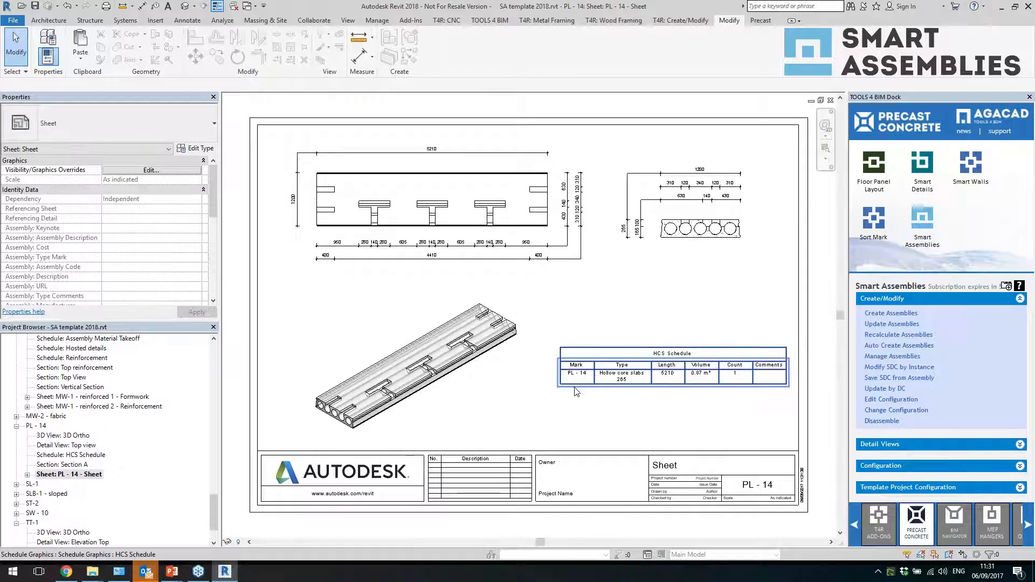
Expand the SL-1 assembly and open its shop drawing sheet
double_click(30, 485)
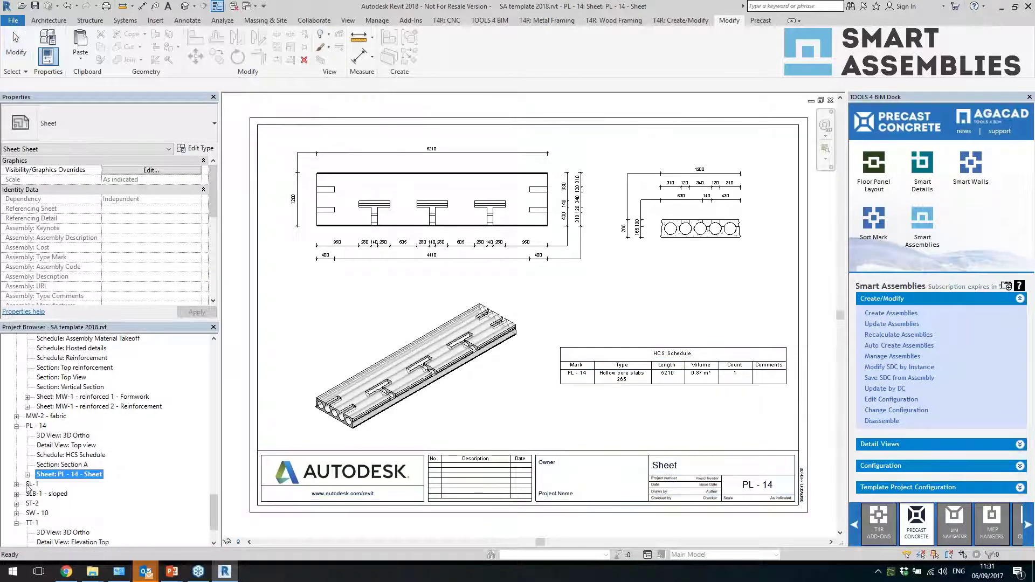
double_click(72, 541)
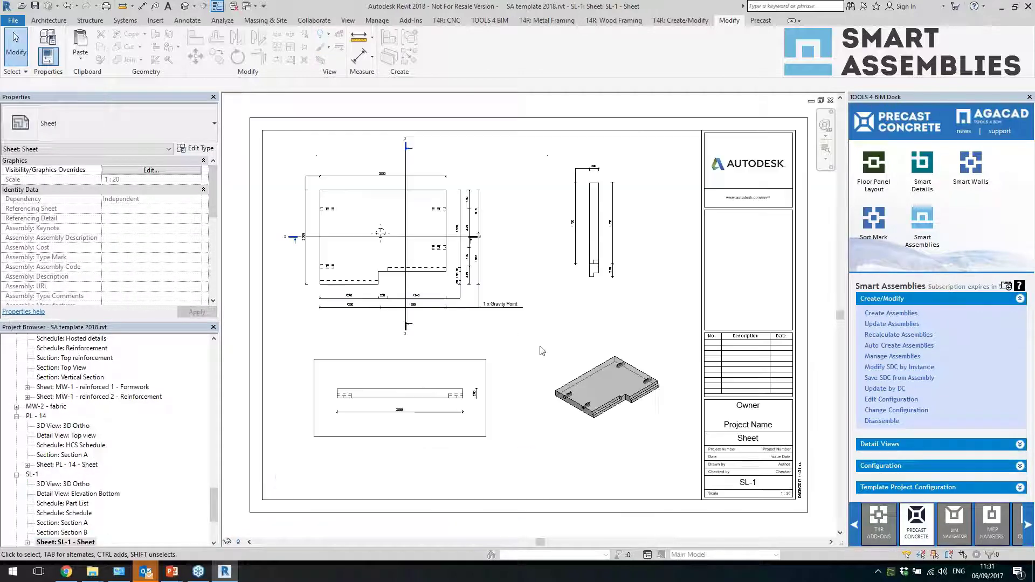
click(79, 445)
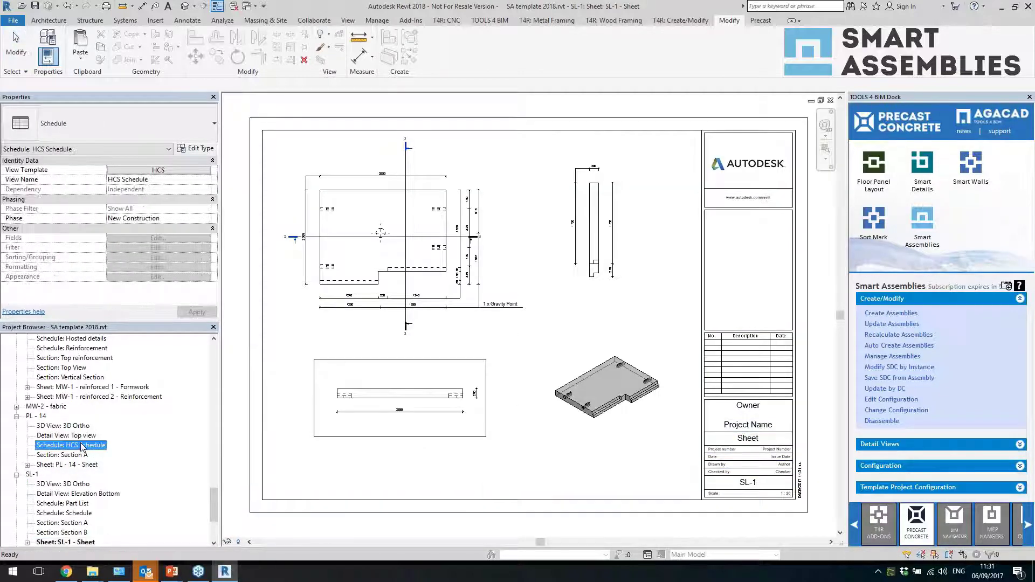
scroll(91, 451, down, 3)
Open the SW - 10 shop drawing sheet
double_click(54, 464)
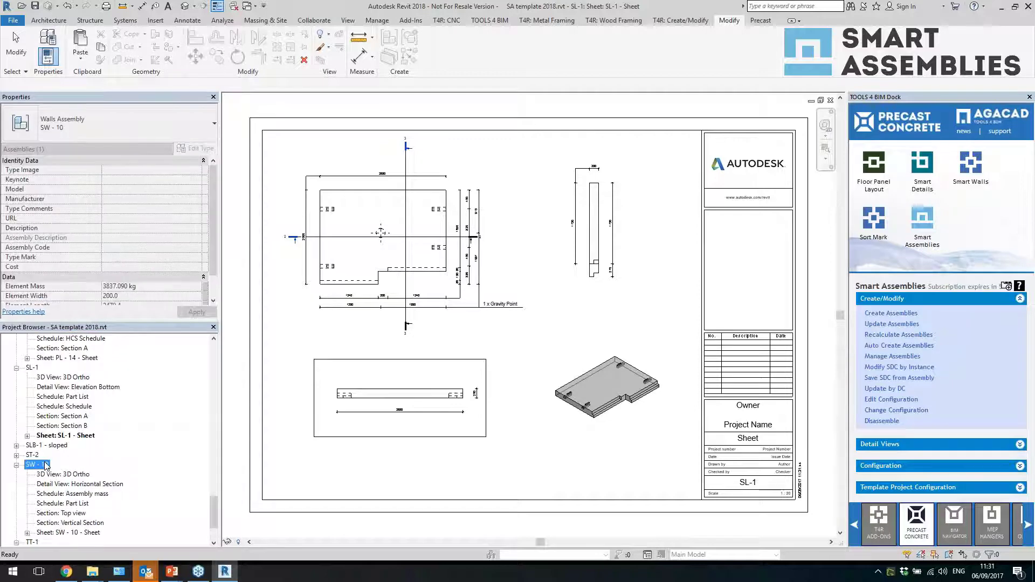
click(75, 533)
scroll(78, 512, down, 3)
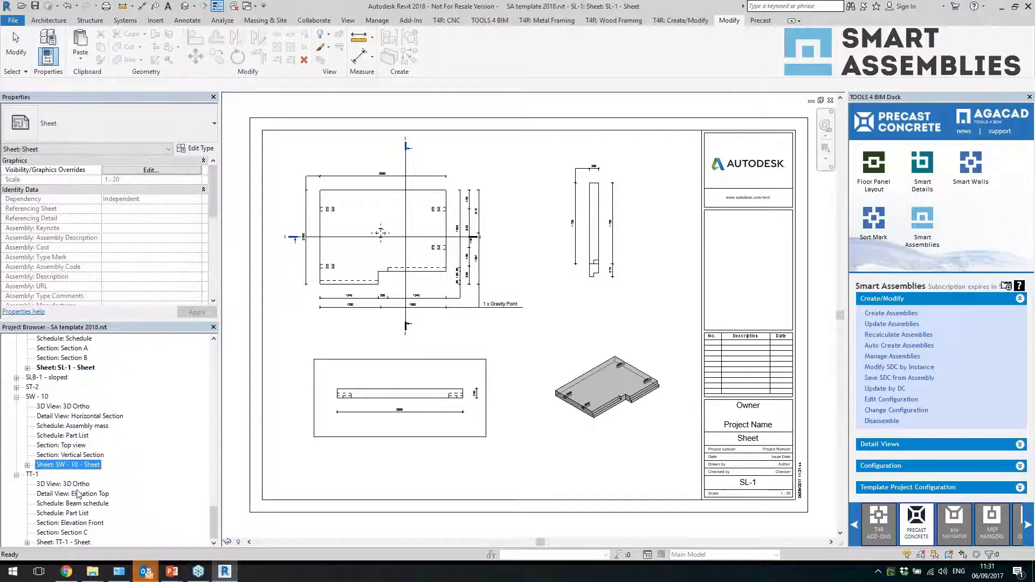
double_click(82, 465)
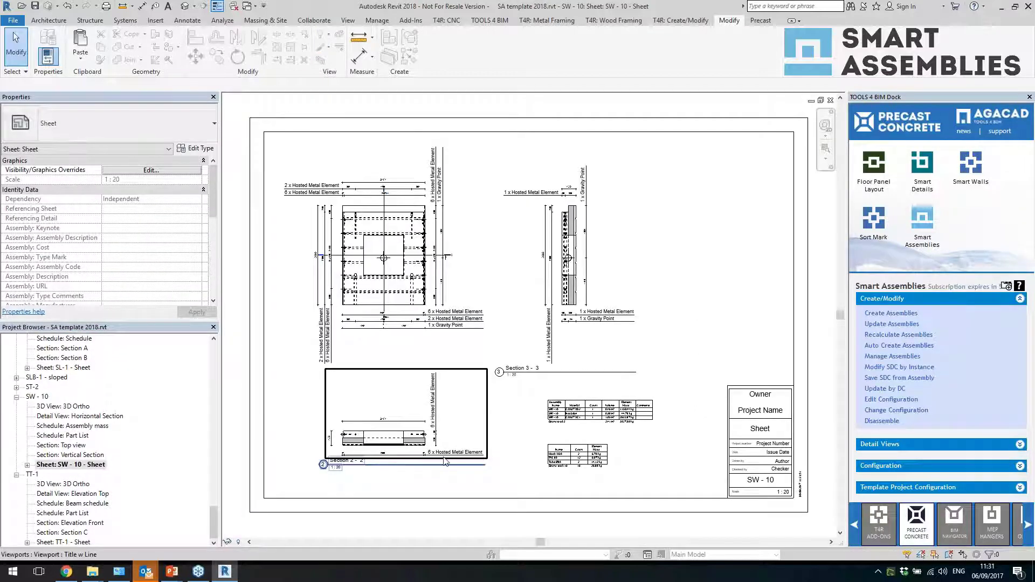
scroll(492, 463, up, 5)
scroll(492, 463, down, 3)
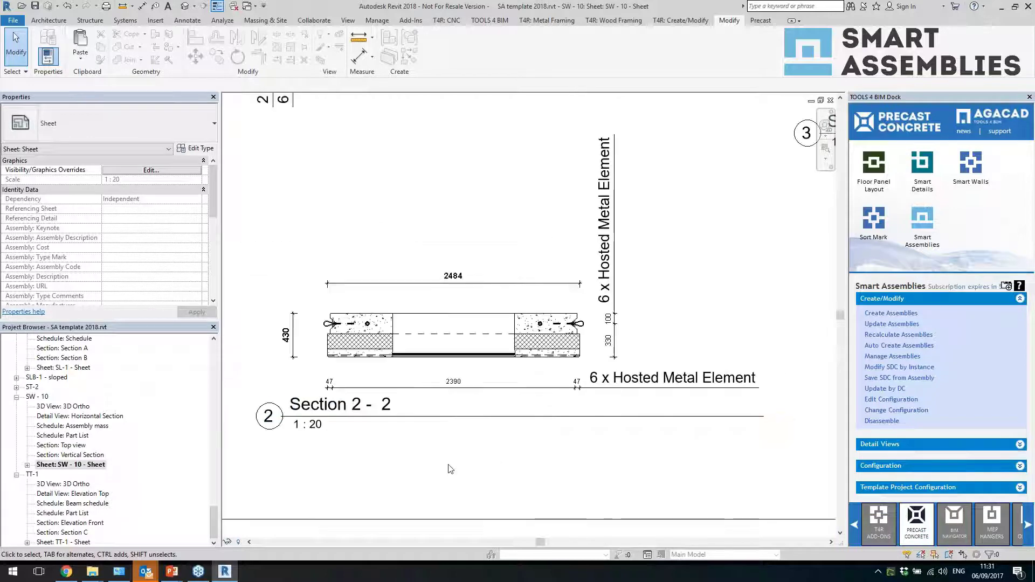
Open the TT-1 double-tee shop drawing sheet
click(213, 521)
double_click(66, 542)
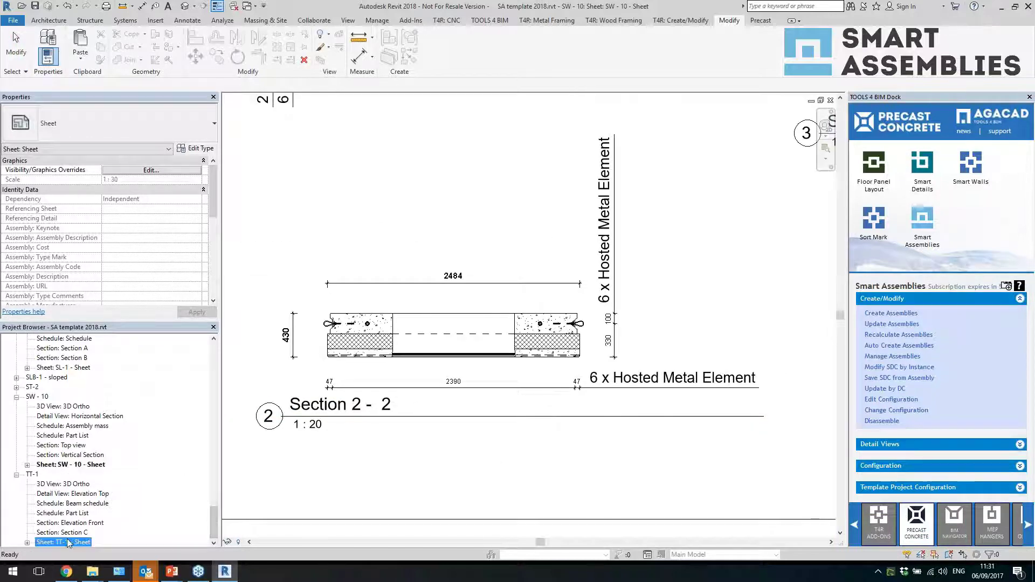
scroll(392, 484, up, 2)
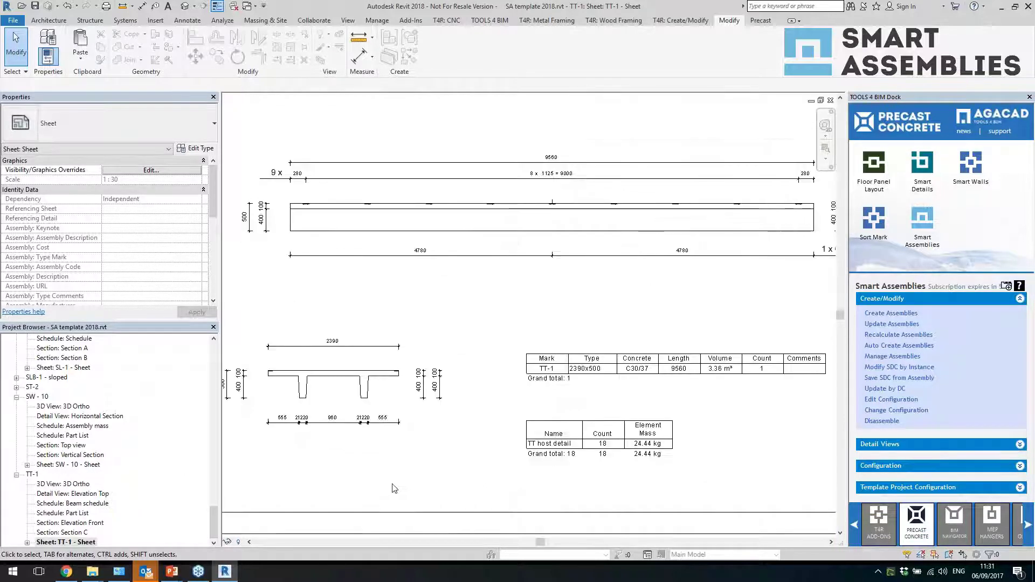
click(73, 453)
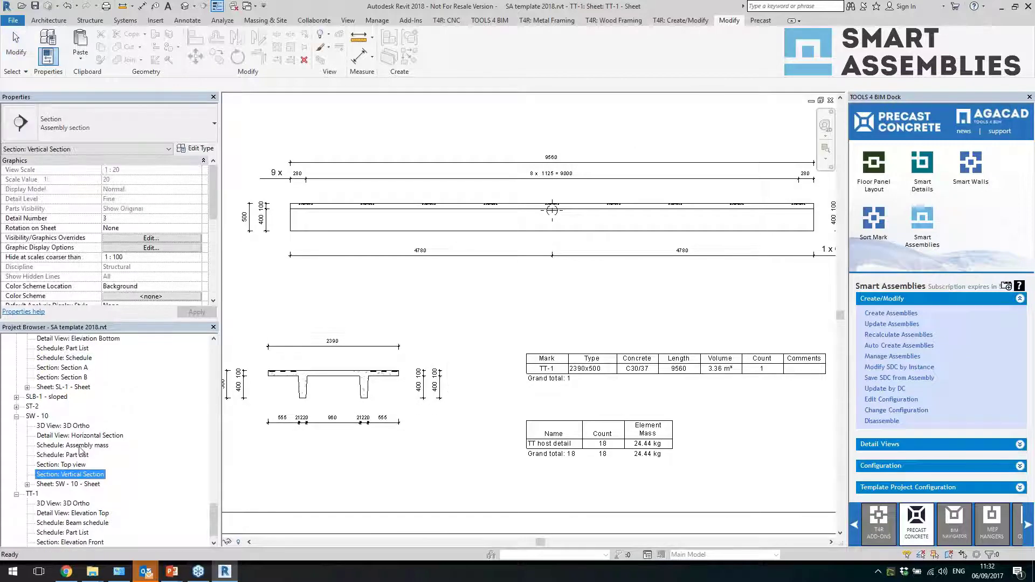
scroll(73, 410, up, 5)
scroll(72, 388, up, 4)
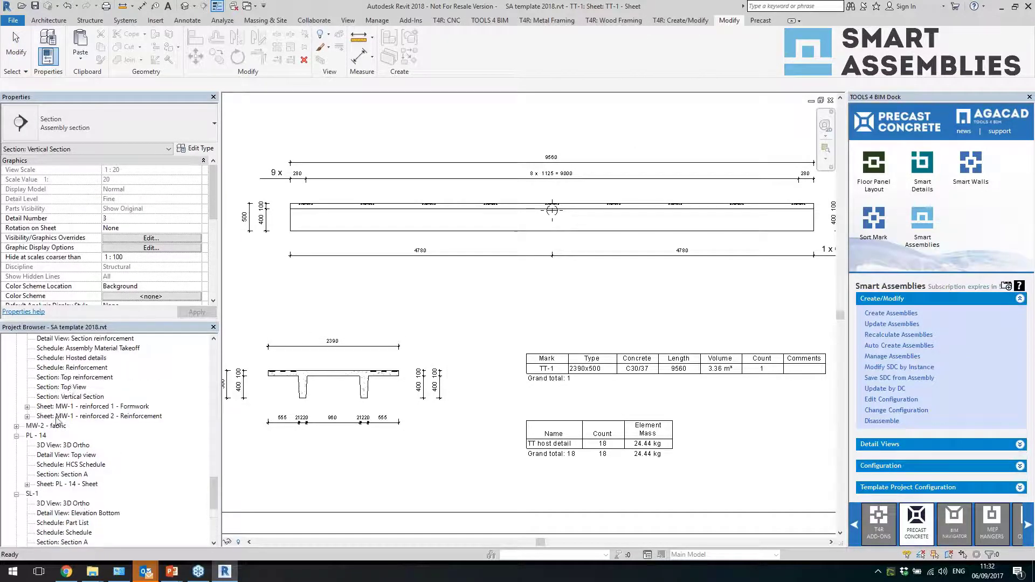
Switch from the TT-1 sheet to the default 3D View {3D} of the precast elements
click(190, 11)
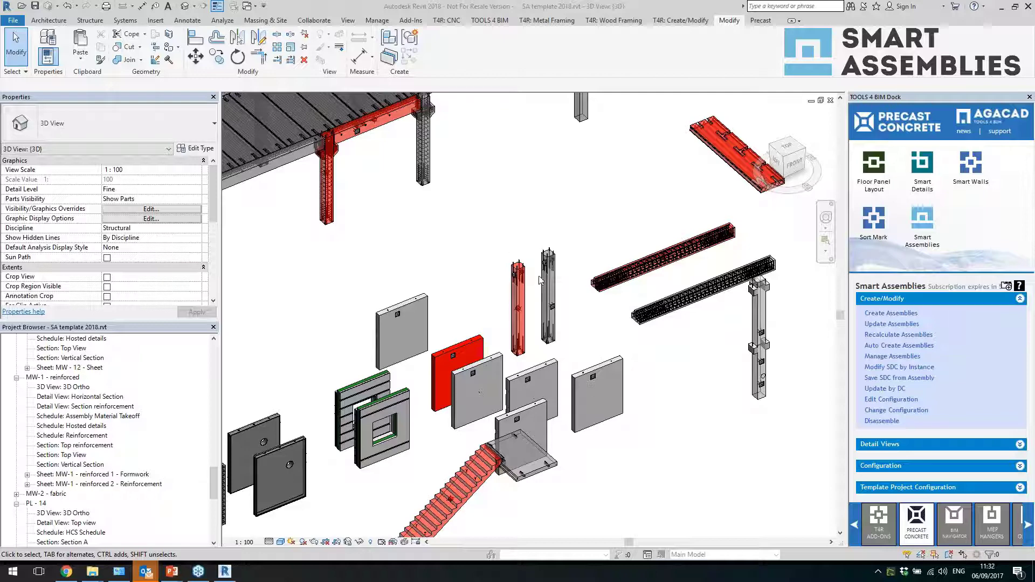
Reopen the SW - 10 shop drawing sheet
drag(214, 480, 214, 501)
scroll(81, 475, down, 4)
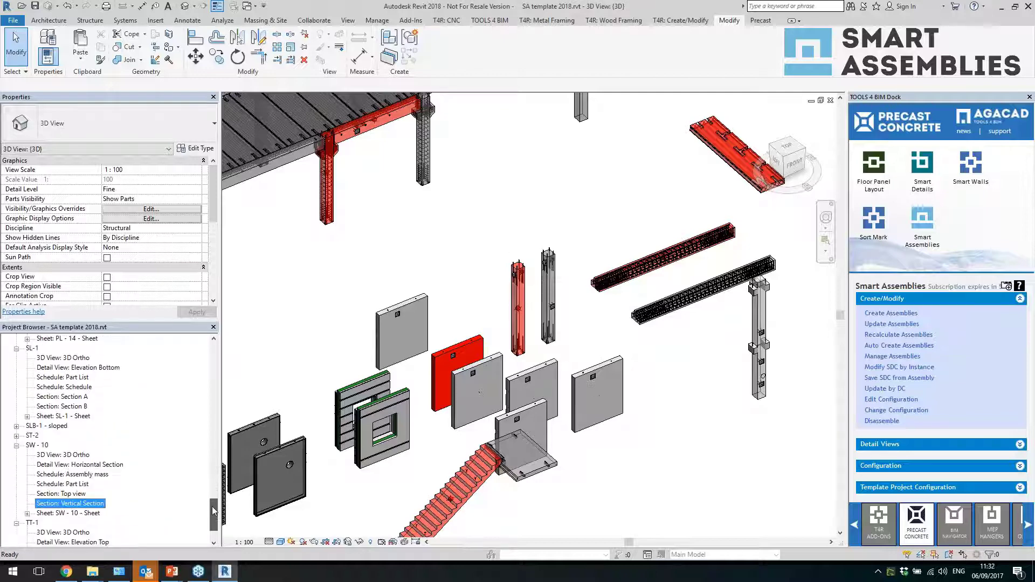
click(72, 455)
double_click(76, 465)
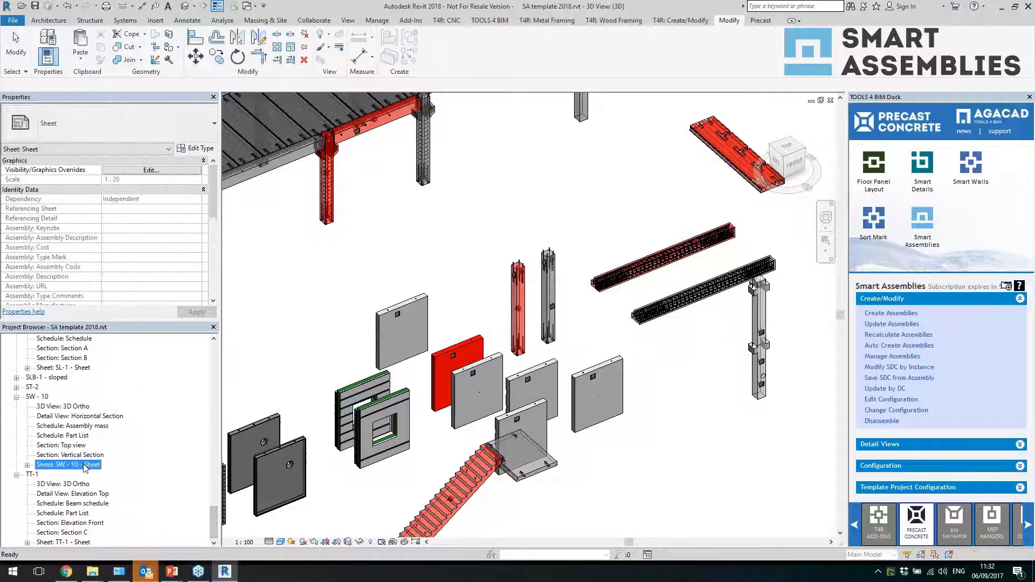
Open the C-1 reinforced RC-1 column sheet and show the Smart Assemblies configuration options
click(73, 426)
scroll(77, 415, up, 1)
scroll(77, 415, up, 10)
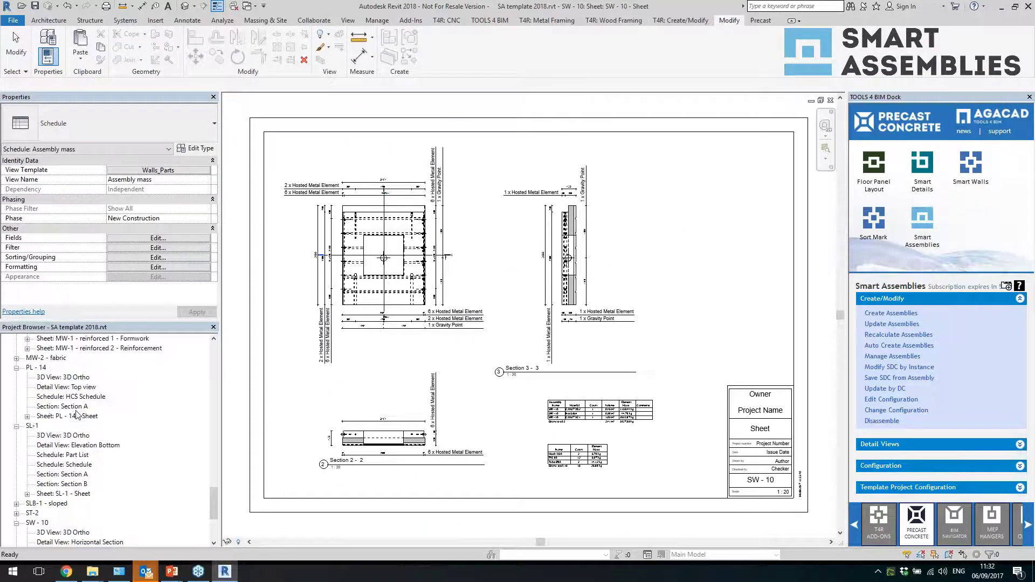
scroll(84, 416, up, 10)
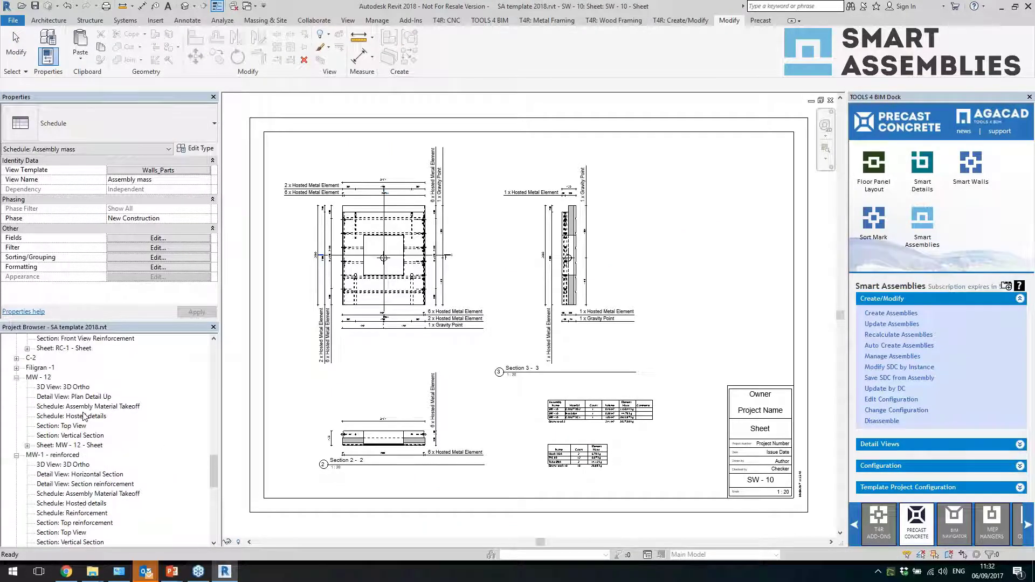
double_click(81, 484)
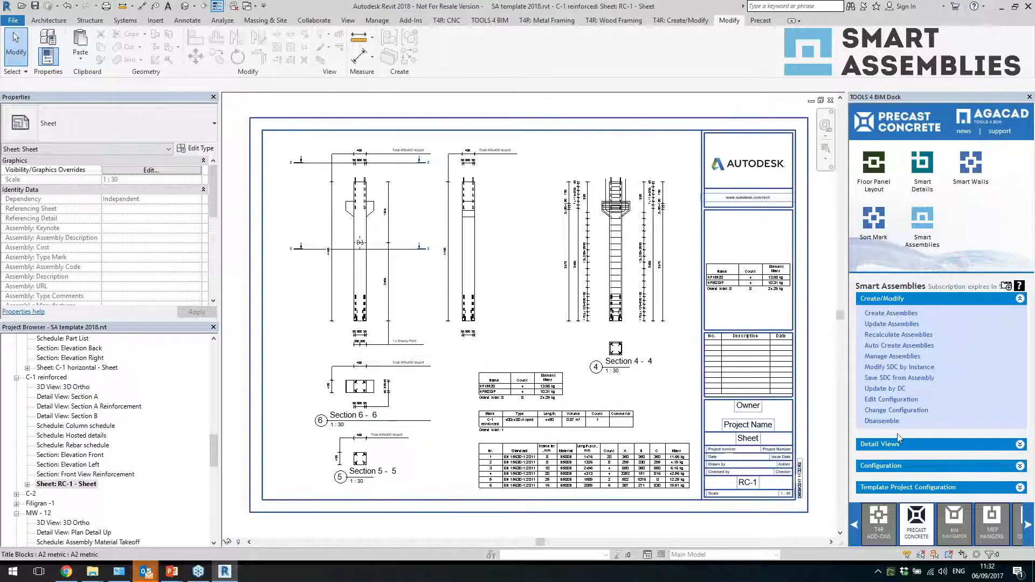
click(911, 466)
Review the Crop Region Split tab of the Dimensioning Rules in Shop Drawing Configurations, then close it
click(915, 453)
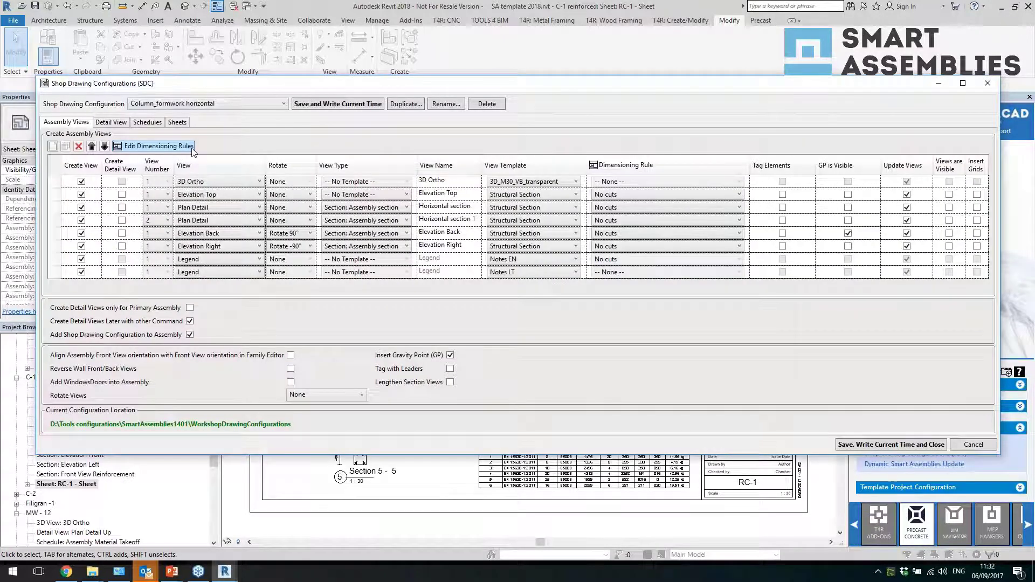
click(192, 148)
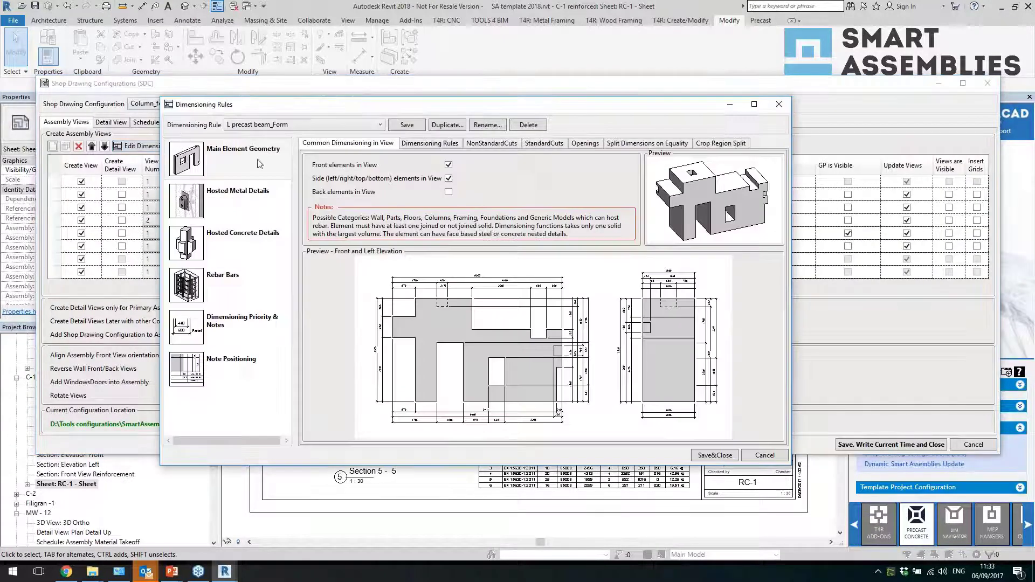
click(716, 146)
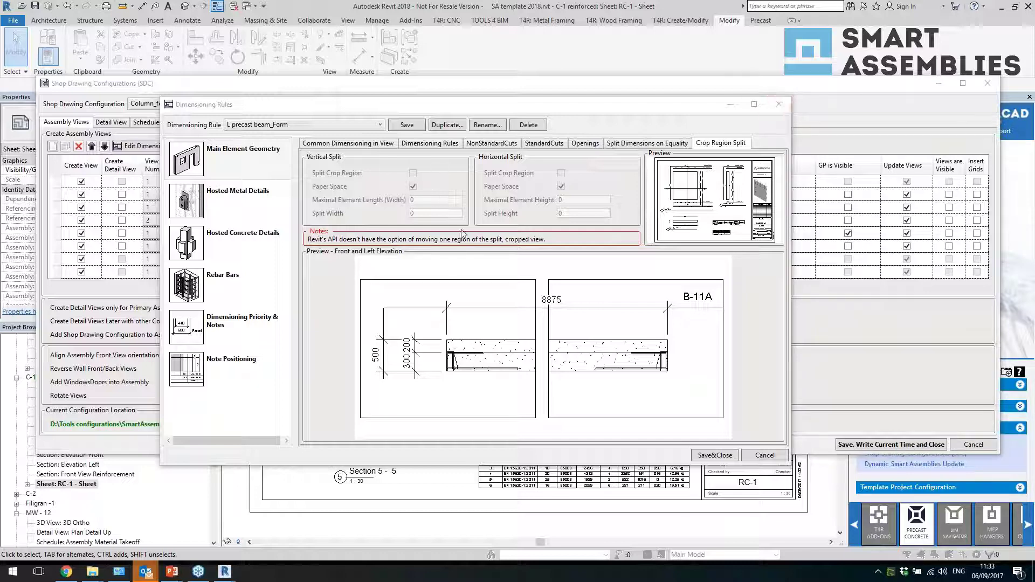
click(779, 105)
Close Shop Drawing Configurations and switch to the default 3D view of the precast elements
click(977, 87)
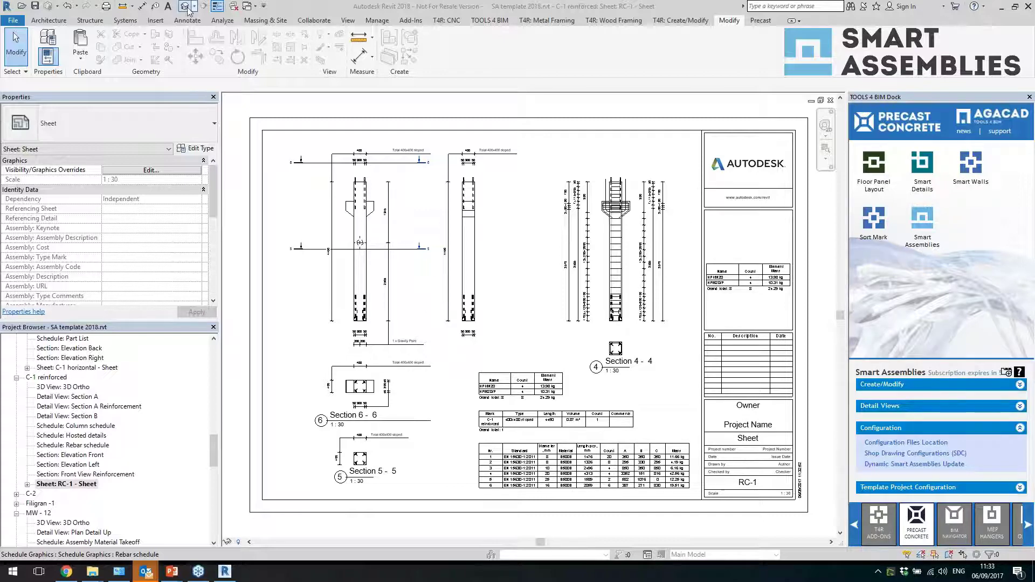
click(235, 8)
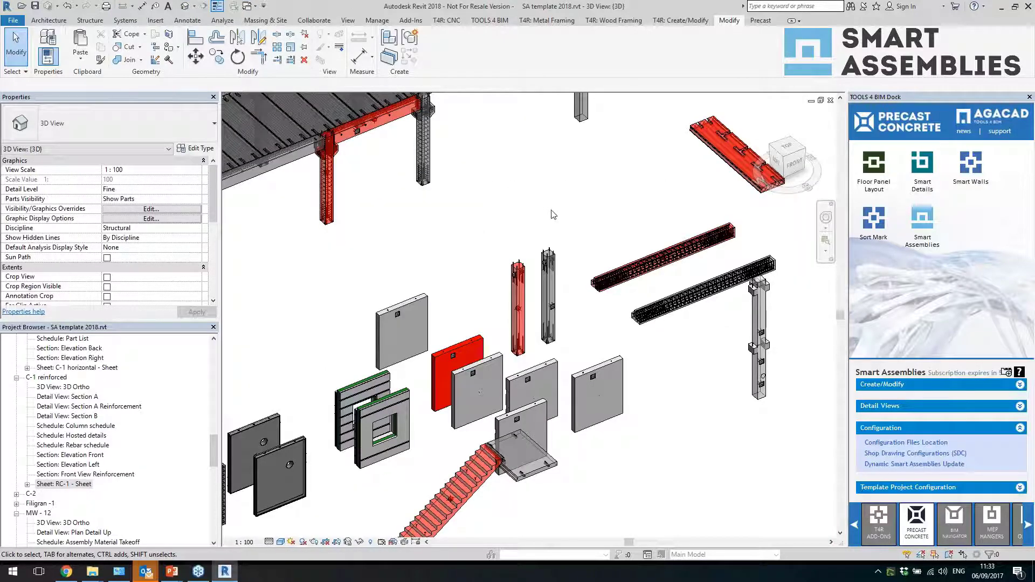
Switch with Ctrl+Tab to the 2018 Precast framing webinar_final 3D view and zoom onto the wall assembly
key(ctrl+Tab)
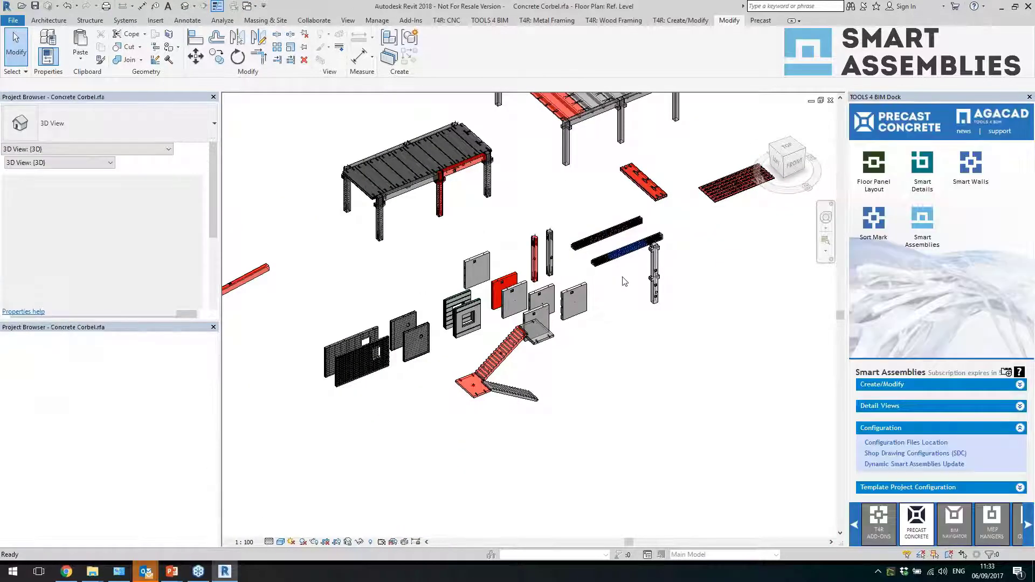
key(ctrl+Tab)
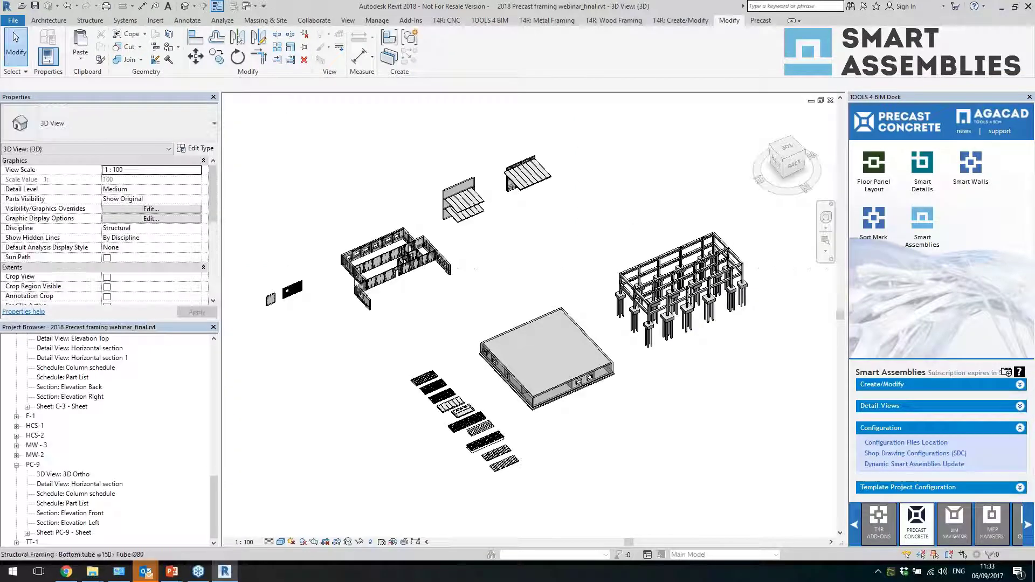
scroll(397, 311, up, 5)
scroll(573, 377, down, 2)
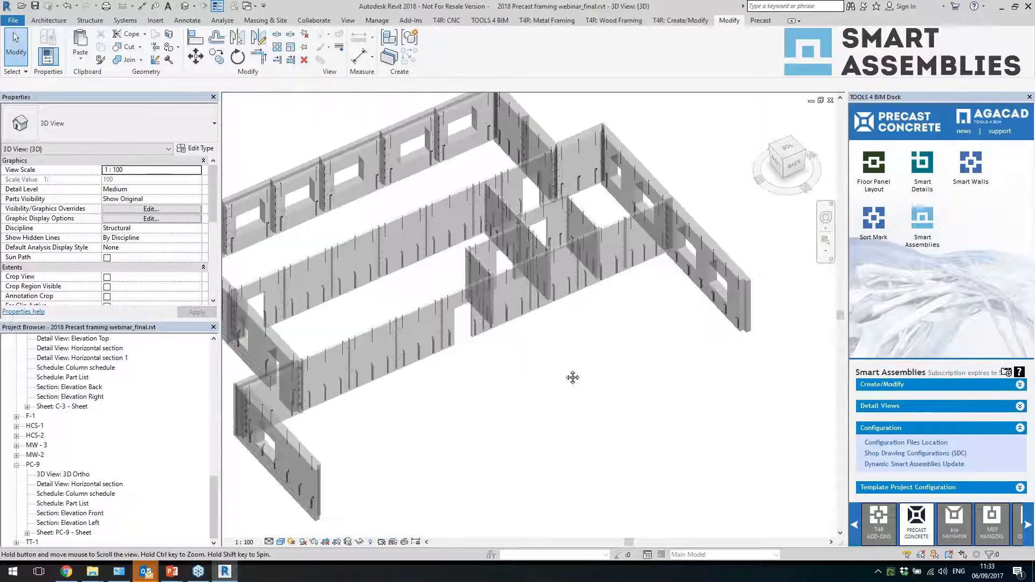
scroll(624, 386, up, 1)
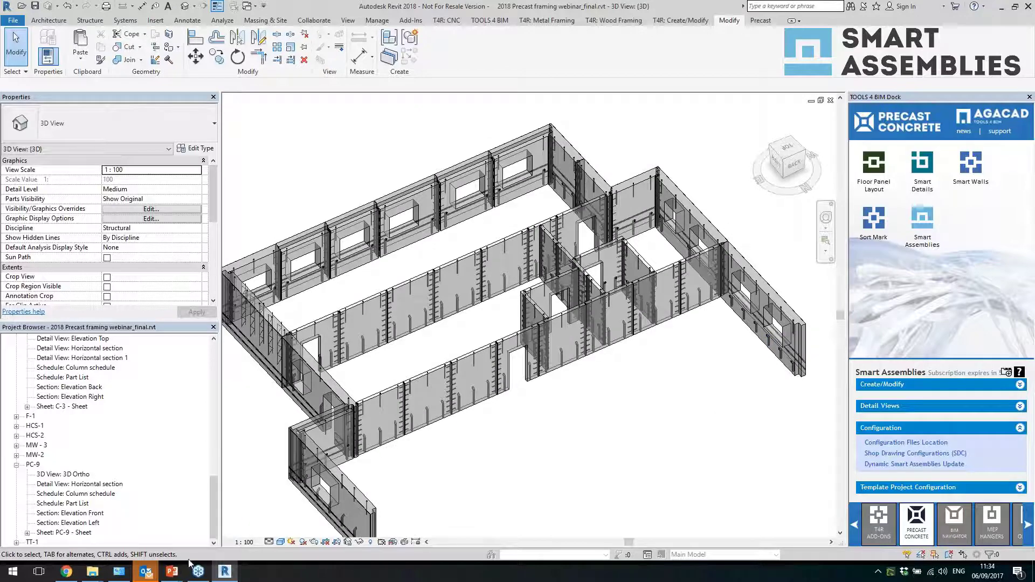
Bring the PowerPoint slide show forward and advance past the FREE TRIAL slide to THANK YOU
mouse_move(177, 576)
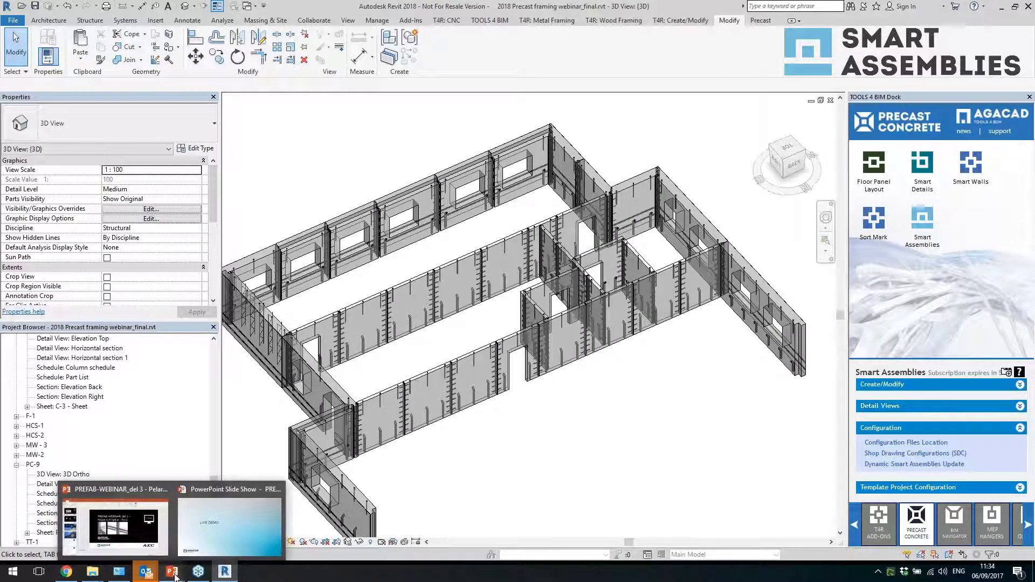
click(231, 539)
key(Right)
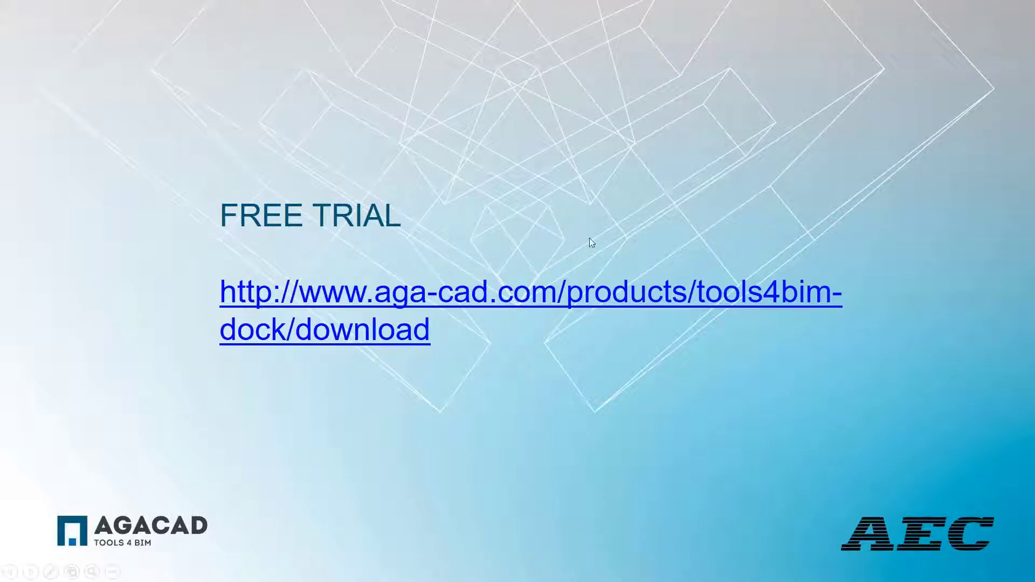
key(Right)
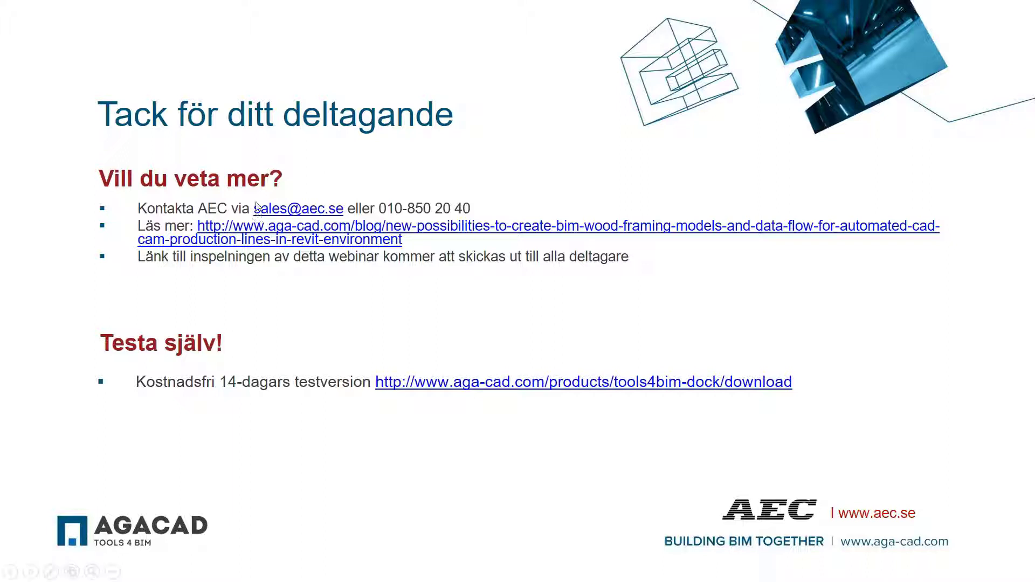
click(552, 157)
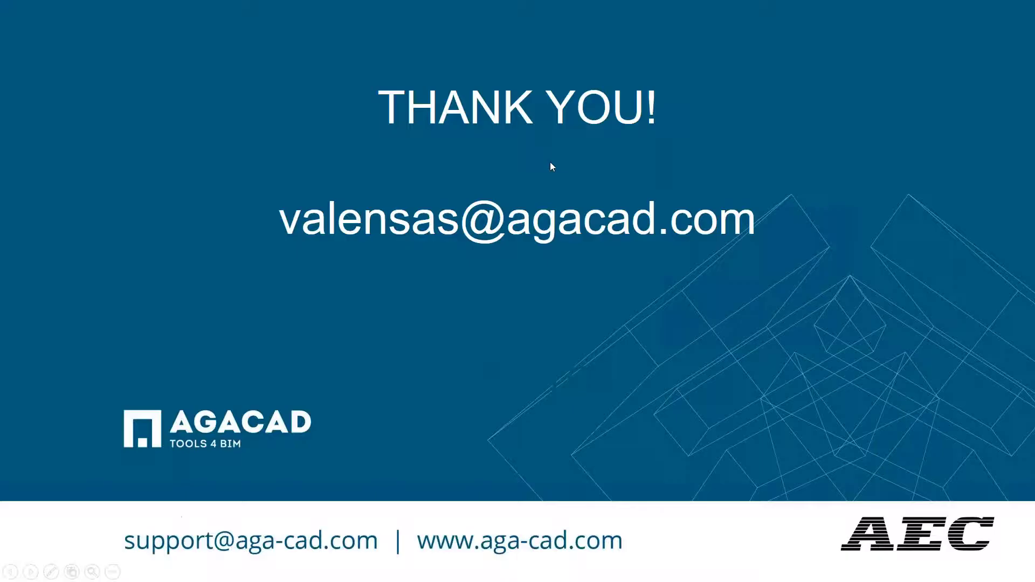